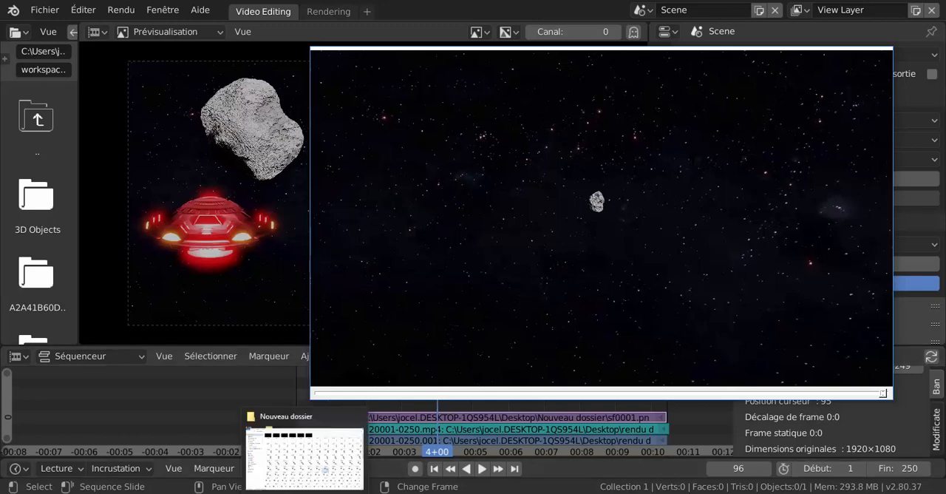
Inspect the rendered asteroid image sequence in the Nouveau dossier folder, viewing frame sf0043.png full size before returning to the video editor.
click(304, 493)
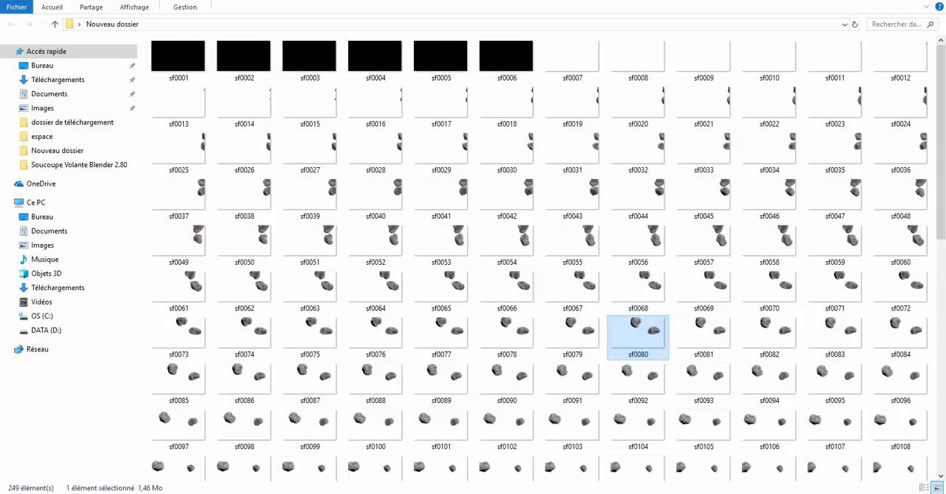
click(510, 248)
click(377, 198)
click(725, 104)
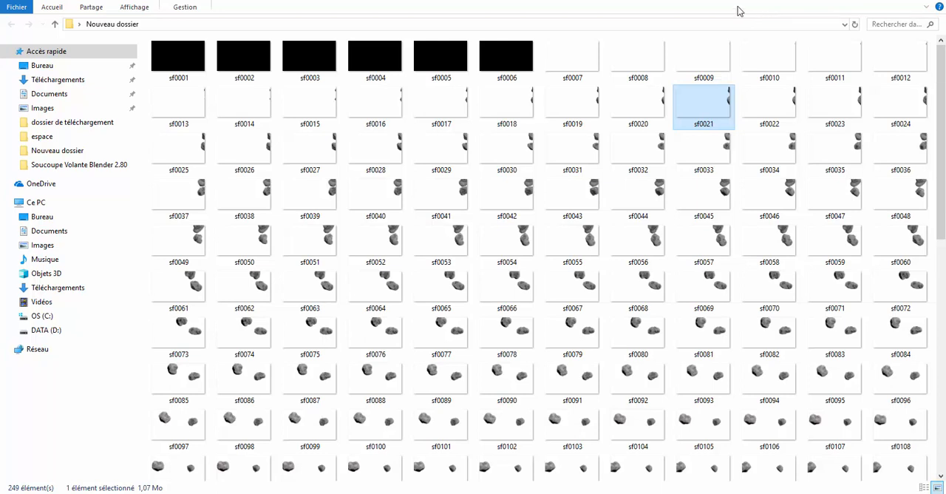
click(584, 192)
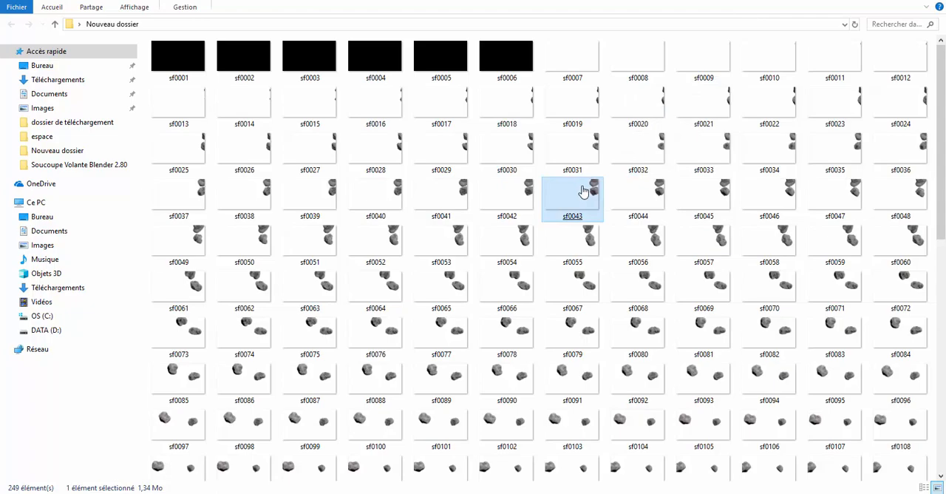
double_click(583, 191)
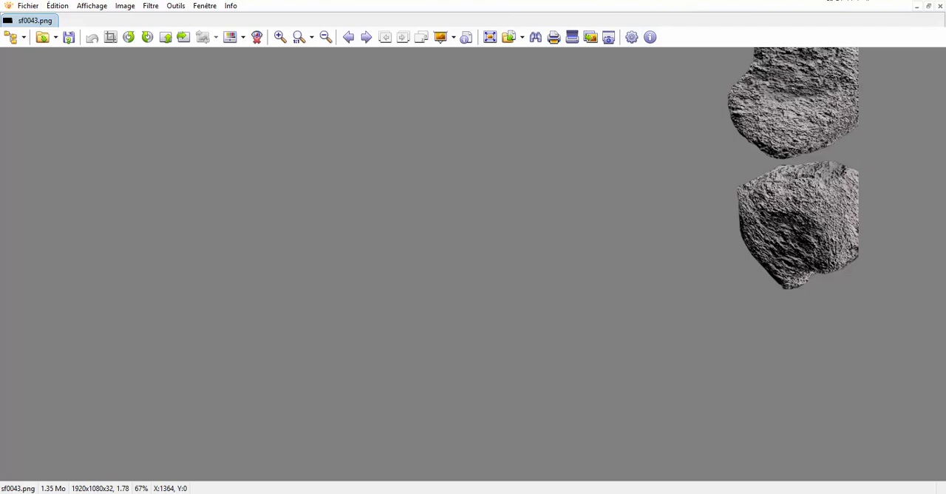
click(933, 0)
double_click(580, 259)
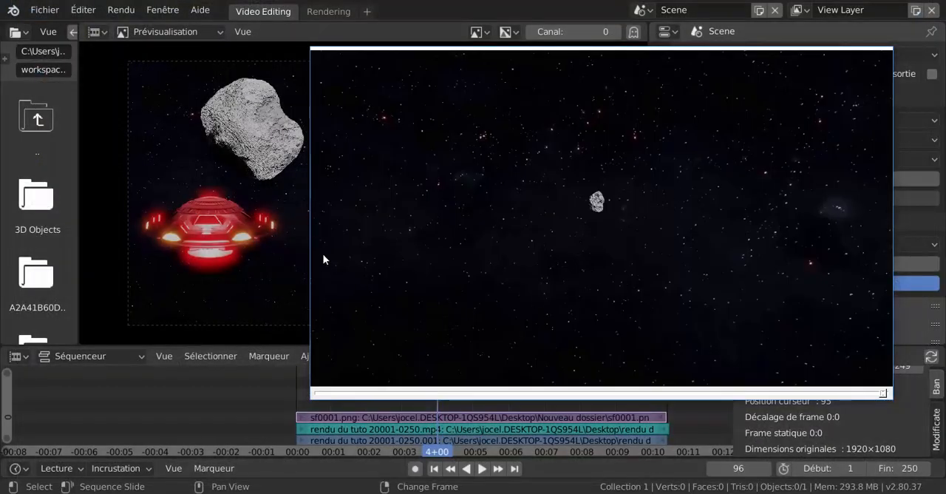
Move the video player window around to uncover the sequencer preview and strips, and quit the player.
drag(545, 62, 758, 15)
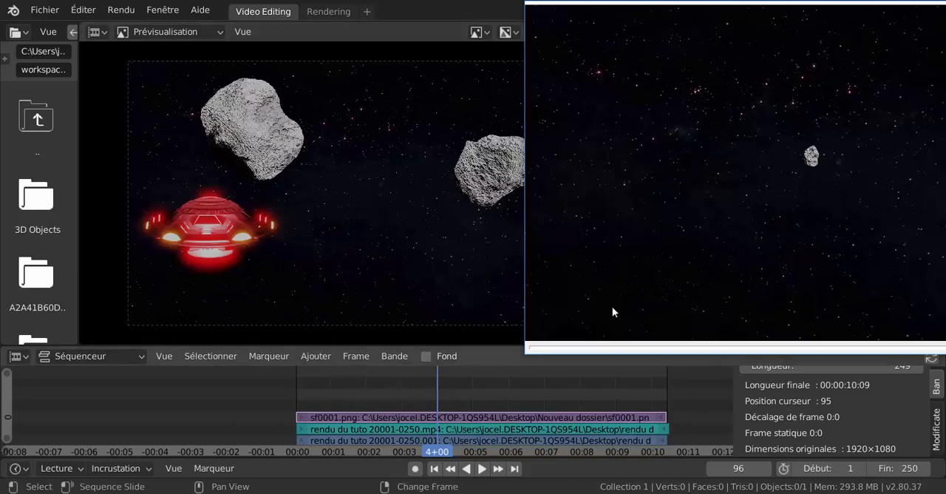
drag(792, 17, 735, 41)
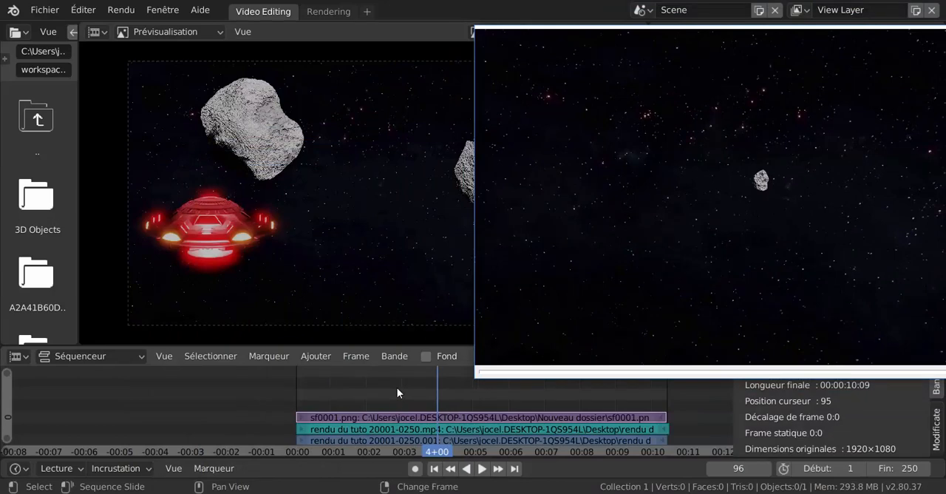
drag(666, 94, 395, 124)
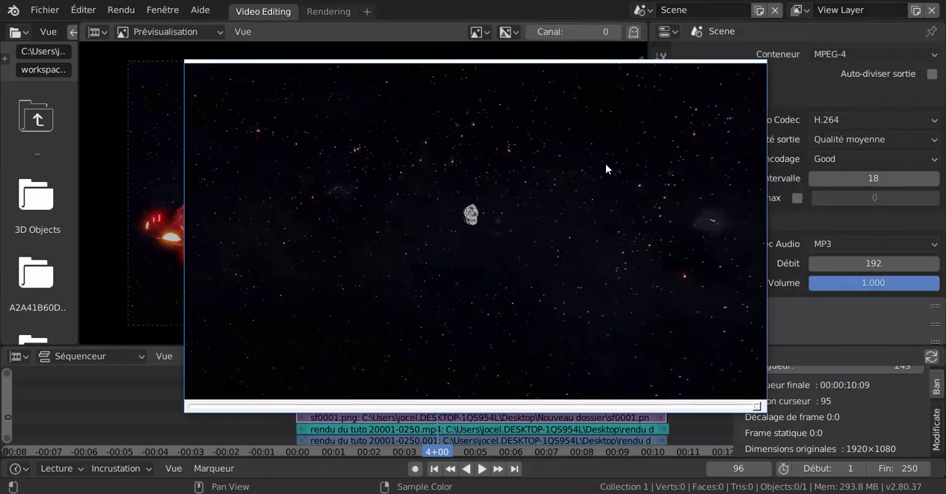
right_click(489, 157)
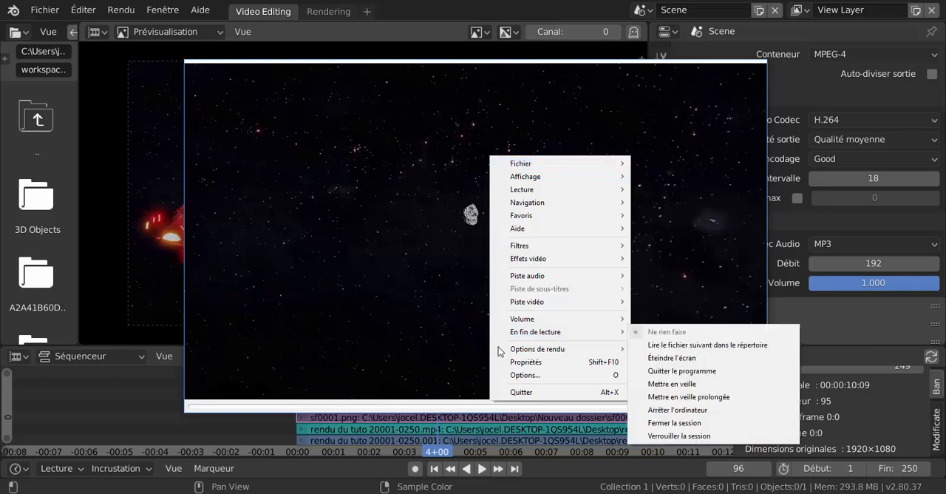
click(516, 392)
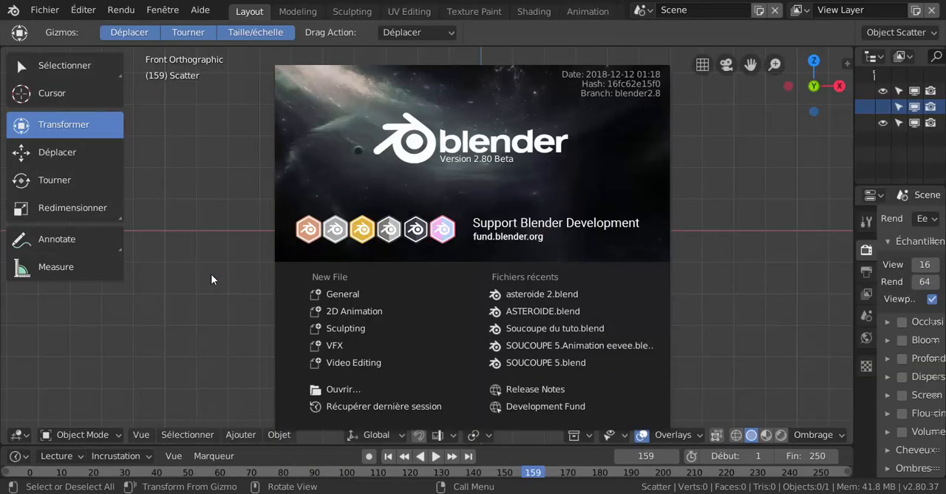
Dismiss the splash screen and add a cube mesh at the centre of the scene.
click(640, 199)
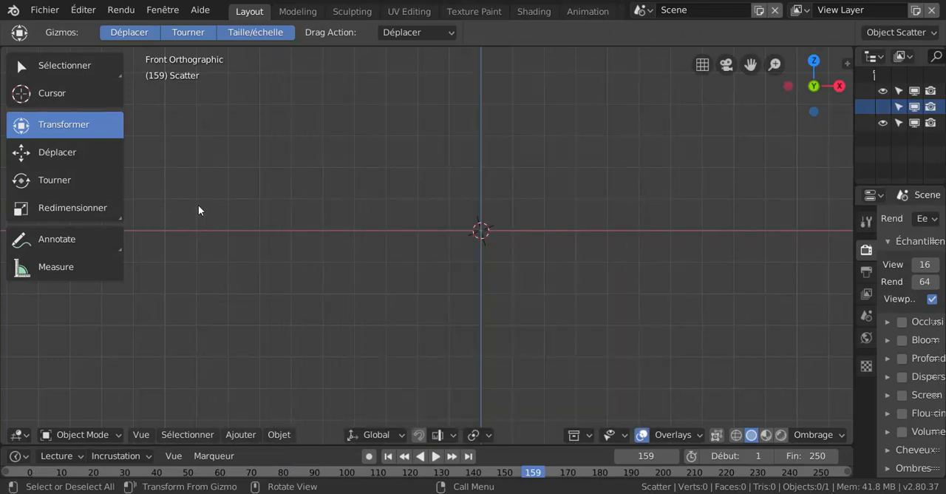
key(t)
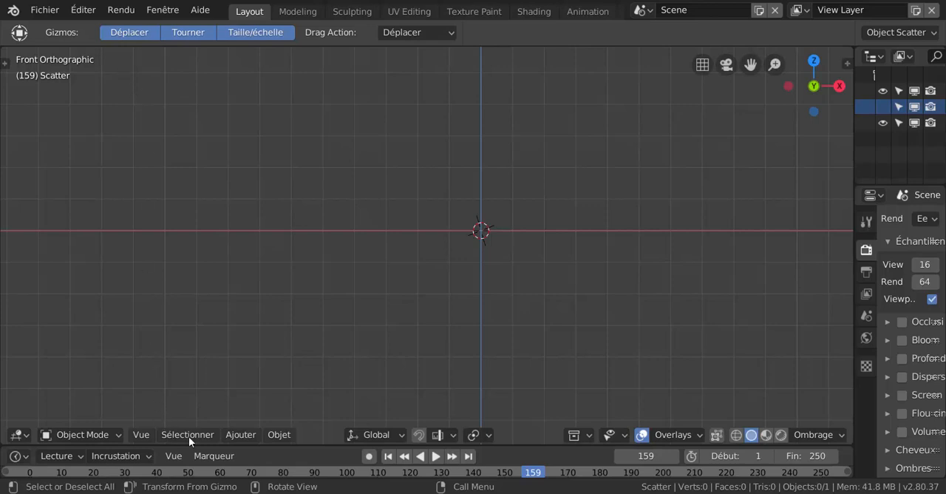
click(210, 437)
mouse_move(234, 436)
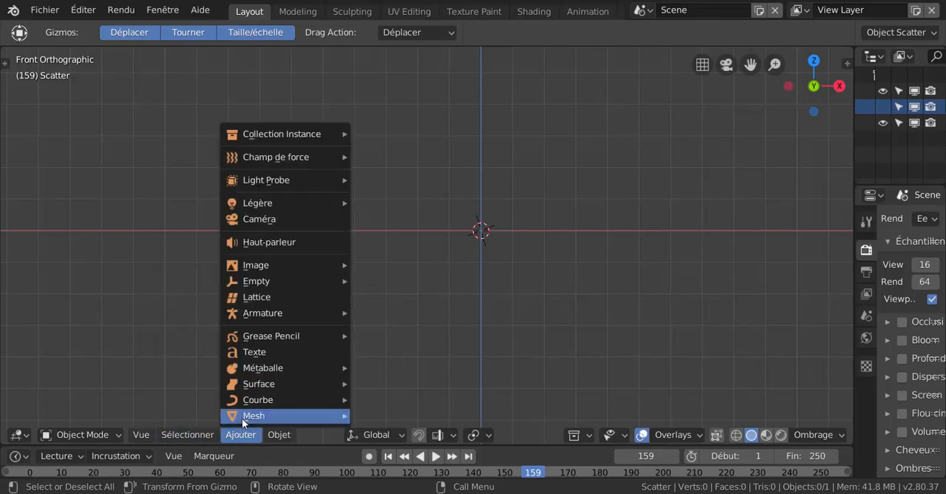
mouse_move(247, 416)
click(384, 265)
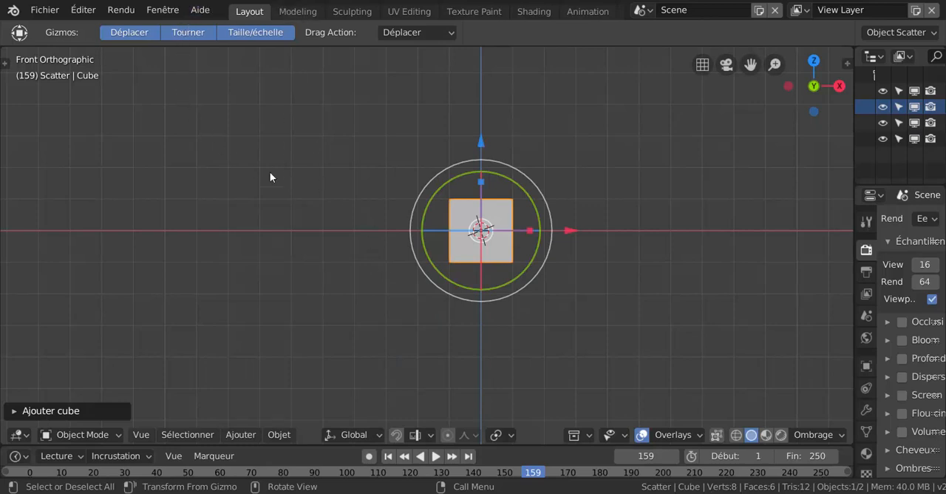
Switch the cube to Sculpt Mode, display the sculpting brushes, and show the active brush's settings in a wider properties area.
key(ctrl+Tab)
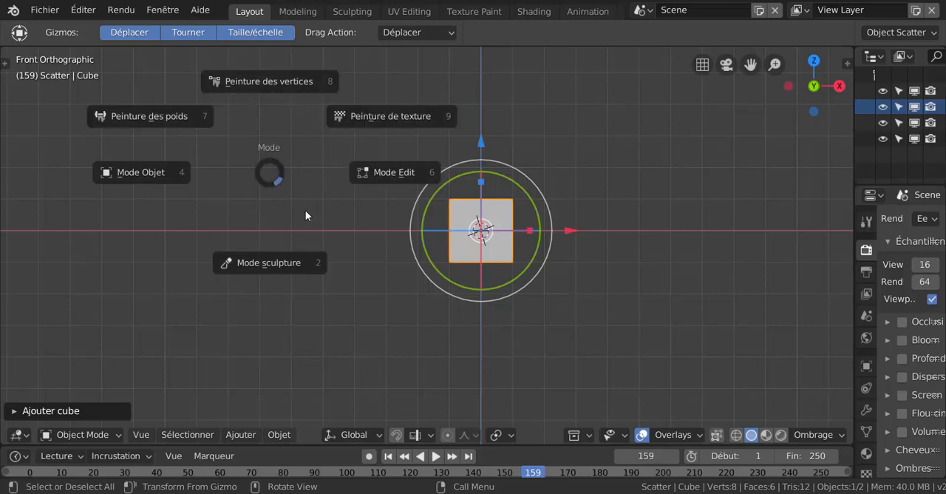
click(264, 266)
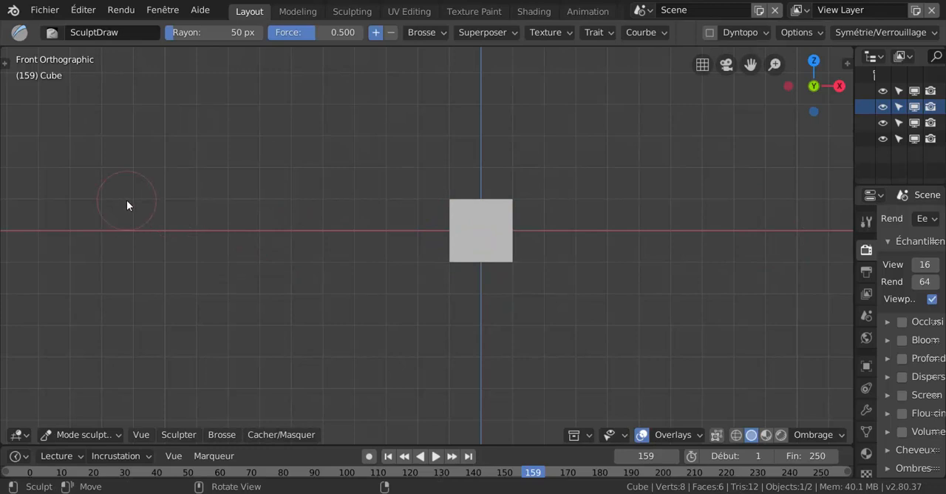
key(t)
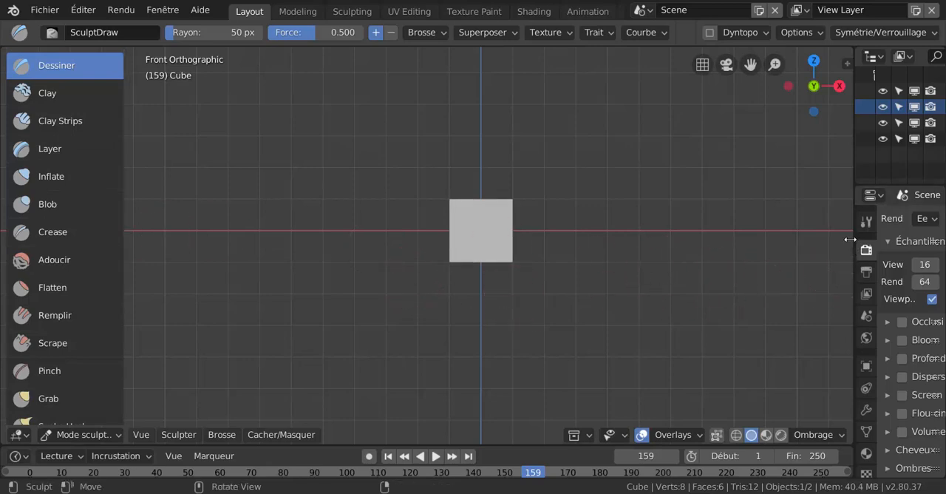
drag(850, 239, 710, 236)
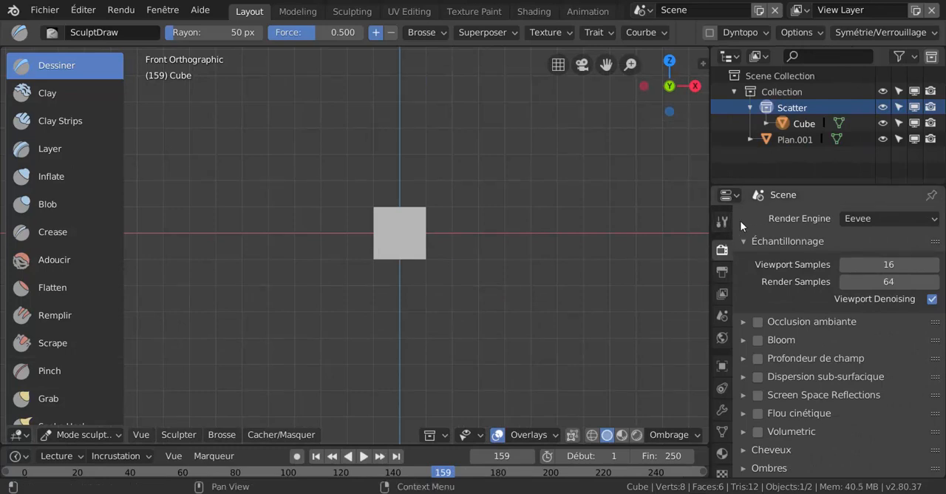
click(722, 220)
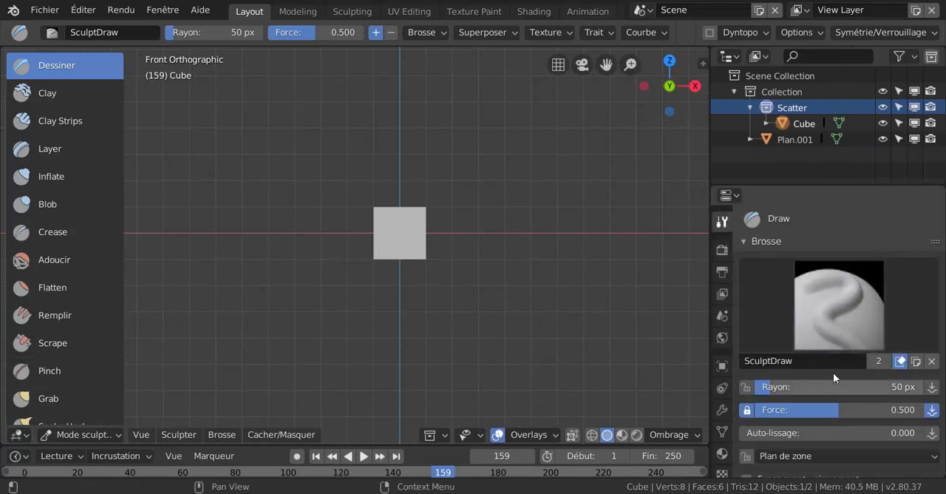
Enable Dyntopo for sculpting the cube and accept the vertex data warning.
click(788, 287)
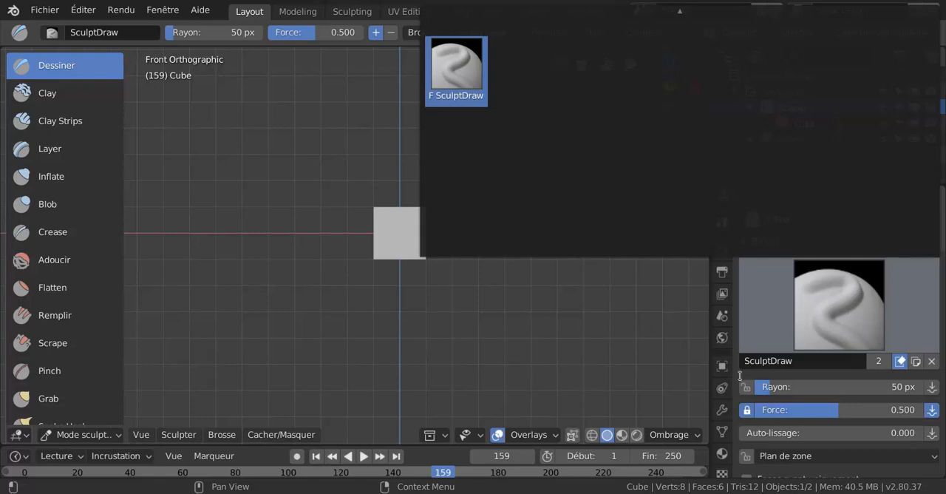
scroll(778, 404, down, 5)
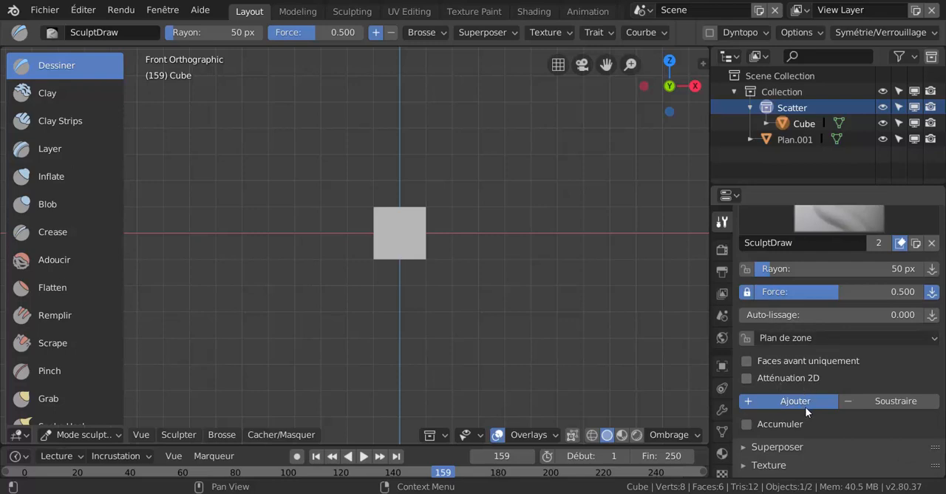
scroll(833, 418, down, 3)
scroll(833, 422, down, 2)
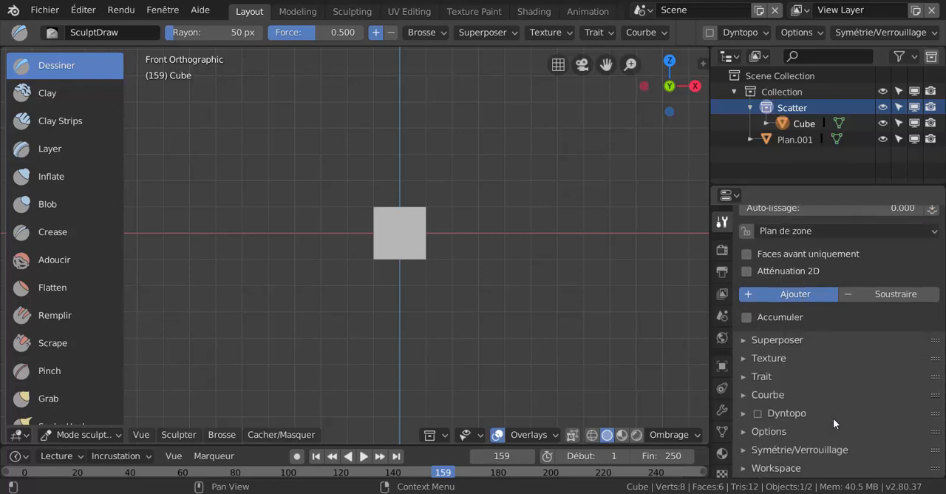
click(756, 414)
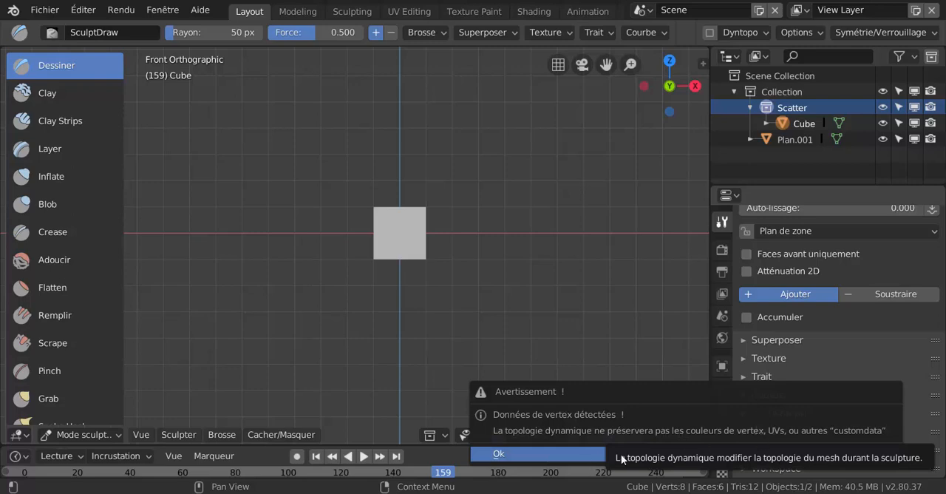
click(513, 453)
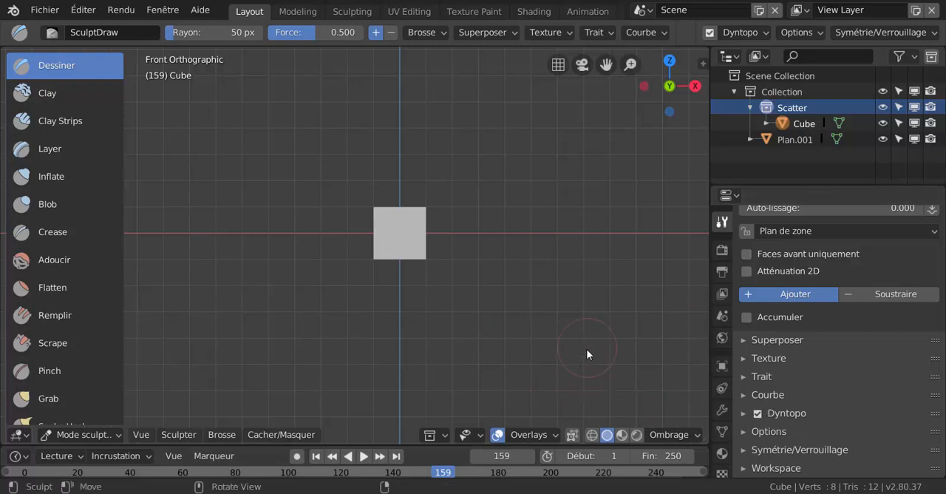
Sculpt irregular bumps over the cube's front face with the SculptDraw brush at 50 px radius and 0.500 strength.
scroll(426, 306, up, 4)
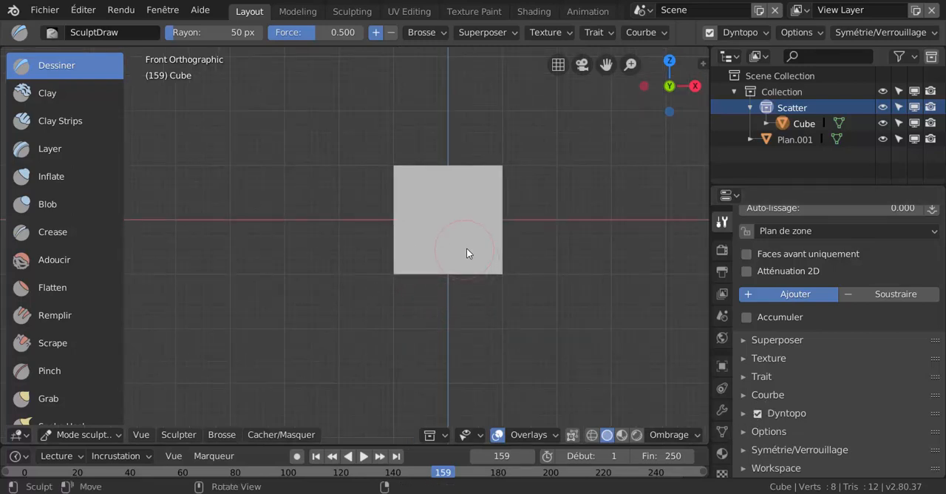
mouse_move(466, 253)
mouse_down()
mouse_move(418, 247)
mouse_move(476, 311)
mouse_up()
middle_drag(475, 311, 510, 318)
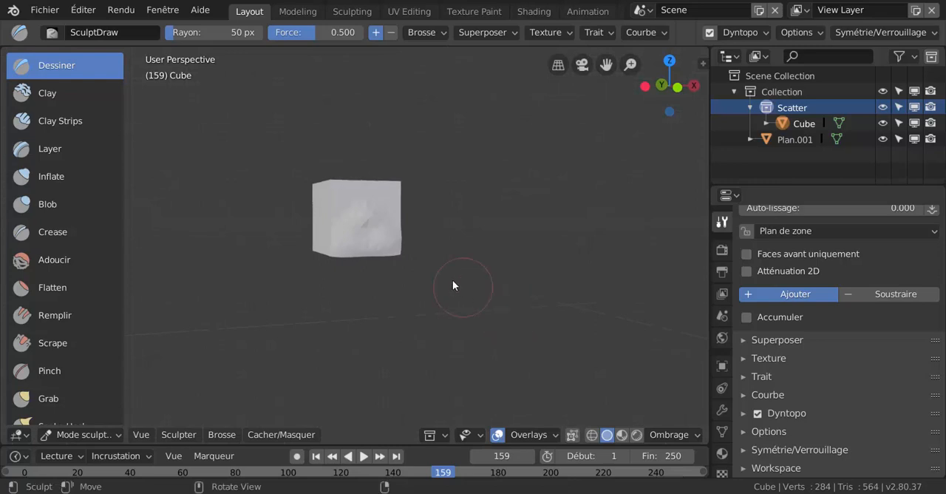
mouse_move(461, 271)
middle_down()
mouse_move(520, 285)
mouse_move(498, 303)
mouse_move(436, 270)
mouse_move(447, 246)
mouse_move(410, 266)
mouse_move(477, 313)
mouse_move(526, 323)
mouse_move(429, 212)
middle_up()
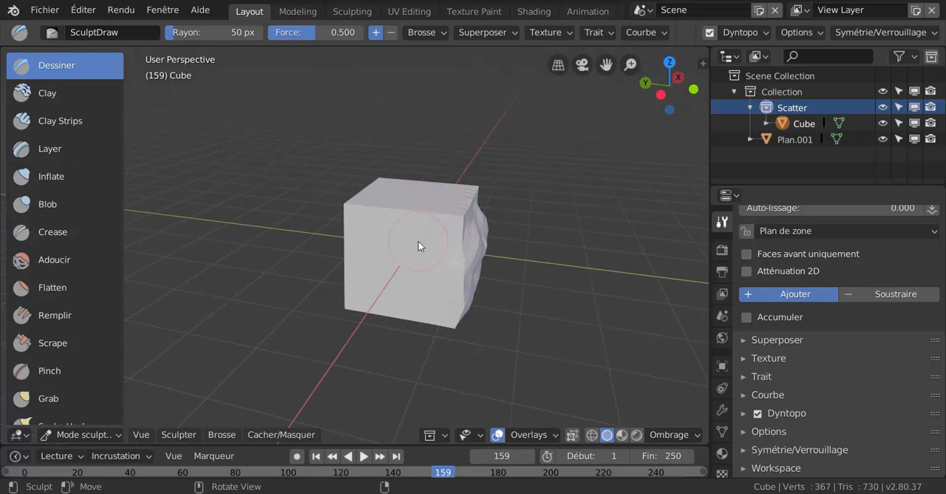
Roughen the smooth side face next to the sculpted front, including its edges and corners, with SculptDraw strokes.
middle_drag(484, 235, 447, 259)
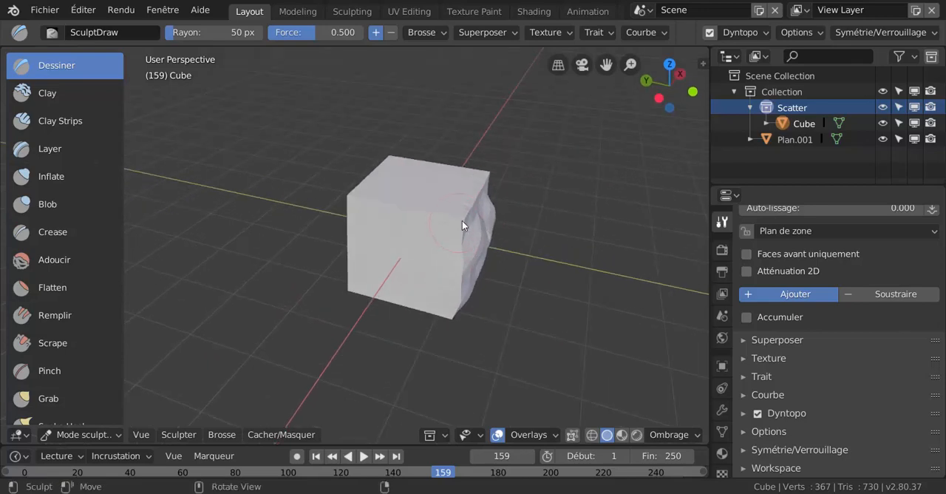
drag(462, 220, 432, 229)
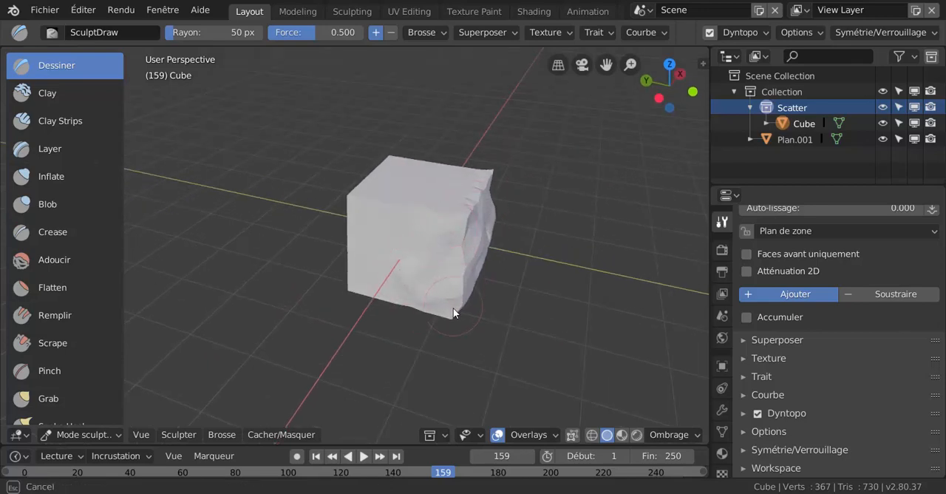
drag(453, 307, 447, 302)
middle_drag(446, 303, 454, 284)
mouse_move(450, 287)
mouse_down()
mouse_move(391, 314)
mouse_move(346, 305)
mouse_up()
middle_drag(410, 324, 441, 312)
mouse_move(438, 309)
mouse_down()
mouse_move(384, 277)
mouse_move(354, 235)
mouse_move(404, 225)
mouse_up()
middle_drag(378, 260, 406, 304)
mouse_move(405, 290)
mouse_down()
mouse_move(357, 323)
mouse_move(403, 270)
mouse_up()
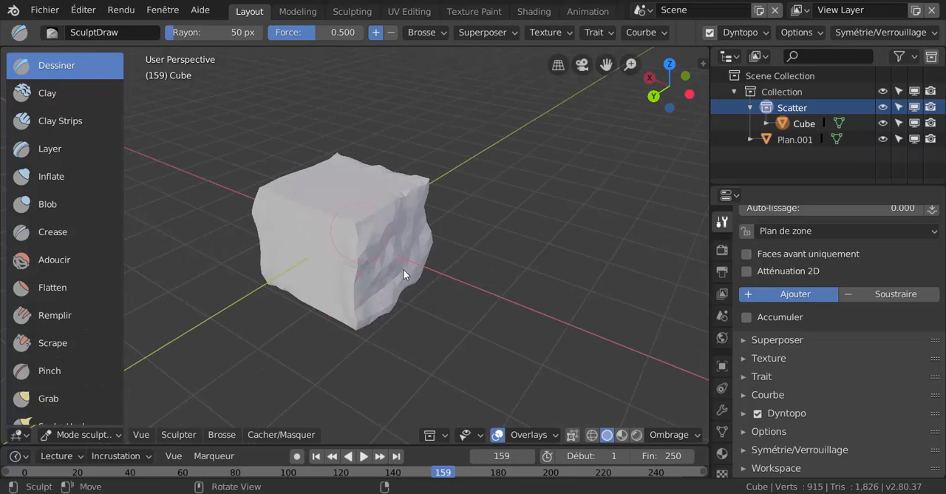
Sculpt uneven ridges across the cube's top and back faces with the SculptDraw brush.
middle_drag(403, 269, 435, 290)
mouse_move(356, 219)
mouse_down()
mouse_move(315, 256)
mouse_move(383, 233)
mouse_move(398, 190)
mouse_up()
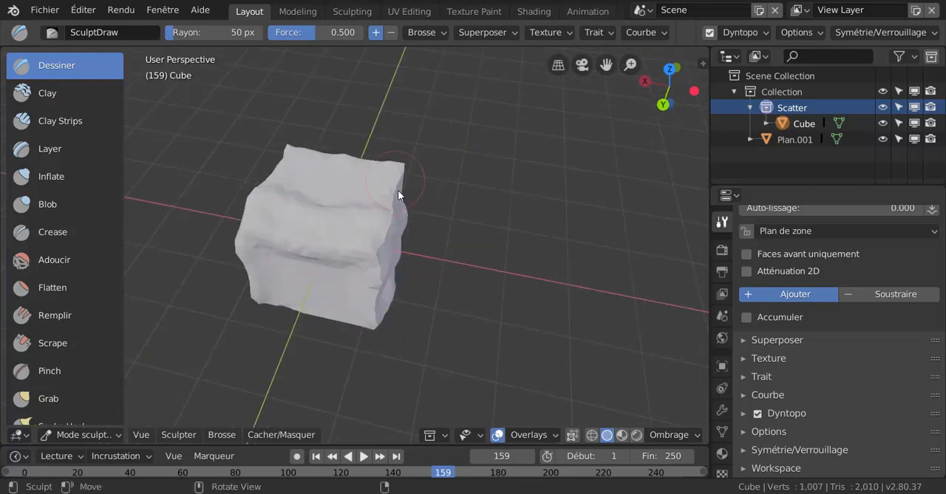
mouse_move(398, 191)
middle_down()
mouse_move(380, 249)
mouse_move(392, 248)
middle_up()
drag(386, 255, 370, 341)
middle_drag(373, 351, 356, 286)
Deform the cube's underside, remaining side and back face with more SculptDraw strokes to give a rocky shape.
mouse_move(307, 365)
mouse_down()
mouse_move(404, 348)
mouse_move(382, 325)
mouse_up()
middle_drag(341, 373, 383, 330)
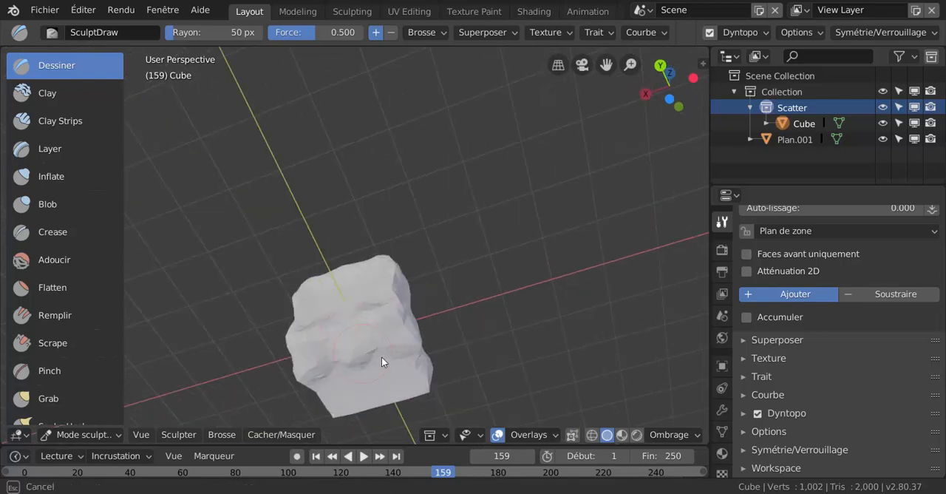
mouse_move(383, 362)
mouse_down()
mouse_move(391, 391)
mouse_move(498, 296)
mouse_up()
middle_drag(497, 291, 426, 355)
mouse_move(414, 359)
mouse_down()
mouse_move(510, 348)
mouse_move(496, 355)
mouse_up()
mouse_move(496, 355)
middle_down()
mouse_move(540, 346)
mouse_move(566, 370)
mouse_move(507, 274)
mouse_move(534, 296)
mouse_move(501, 294)
middle_up()
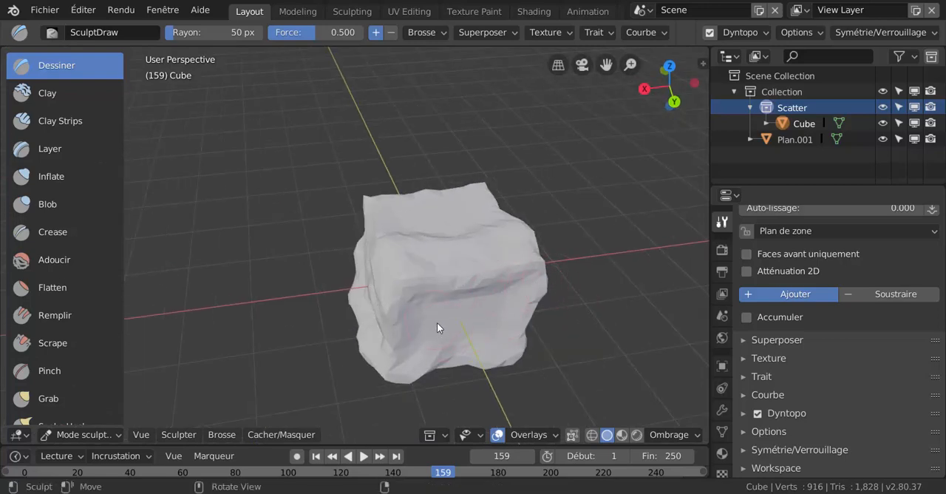
mouse_move(422, 315)
mouse_down()
mouse_move(449, 319)
mouse_move(454, 328)
mouse_move(477, 325)
mouse_move(455, 309)
mouse_move(468, 306)
mouse_move(465, 320)
mouse_up()
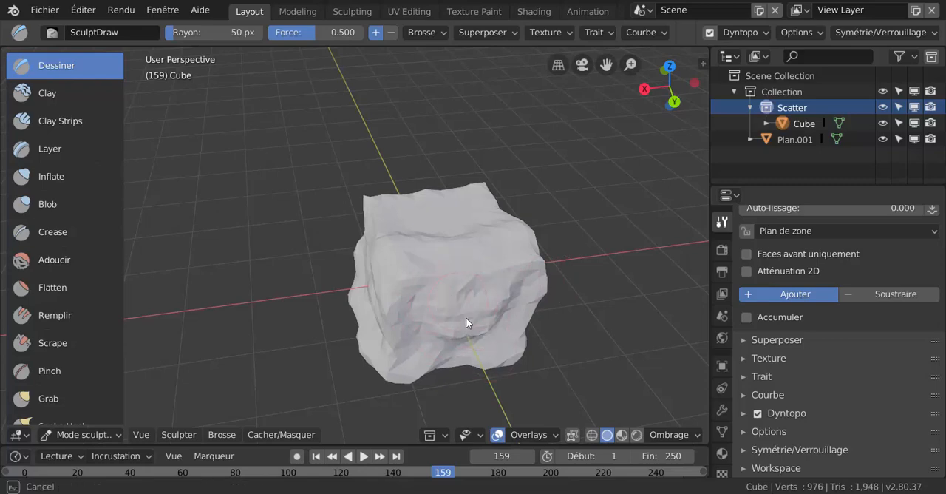
mouse_move(465, 321)
middle_down()
mouse_move(558, 267)
mouse_move(539, 254)
mouse_move(543, 269)
middle_up()
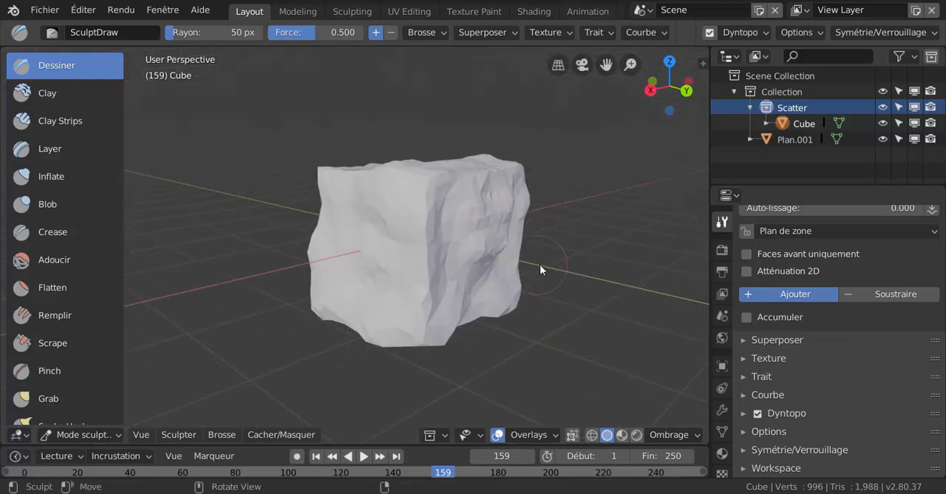
Expand the sculpt symmetry settings and carve more relief into the cube's side with SculptDraw strokes.
click(742, 450)
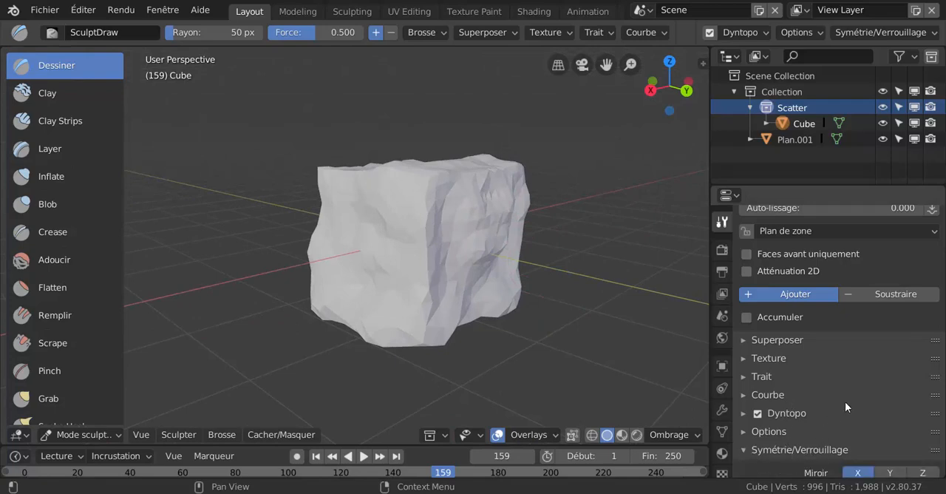
scroll(845, 401, down, 3)
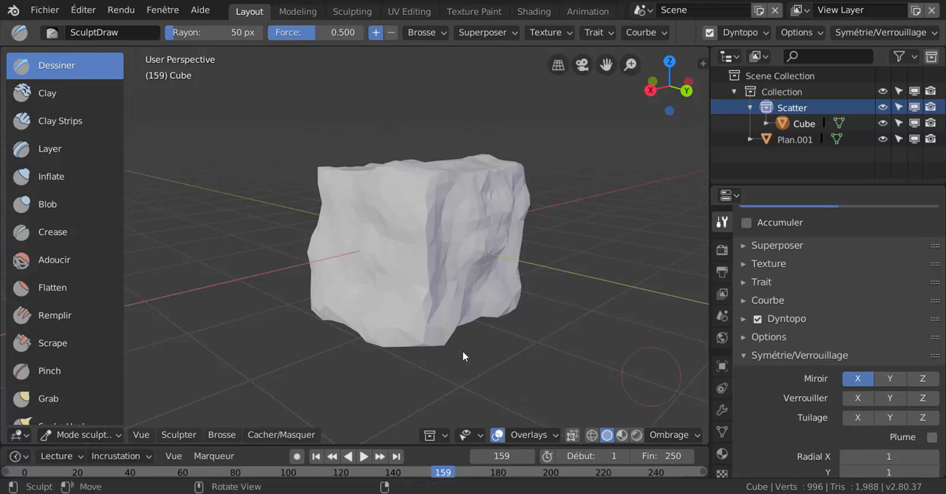
mouse_move(418, 332)
middle_down()
mouse_move(535, 328)
mouse_move(521, 332)
mouse_move(473, 281)
mouse_move(466, 241)
middle_up()
mouse_move(465, 236)
mouse_down()
mouse_move(464, 270)
mouse_move(459, 264)
mouse_up()
mouse_move(454, 239)
middle_down()
mouse_move(476, 266)
mouse_move(457, 229)
middle_up()
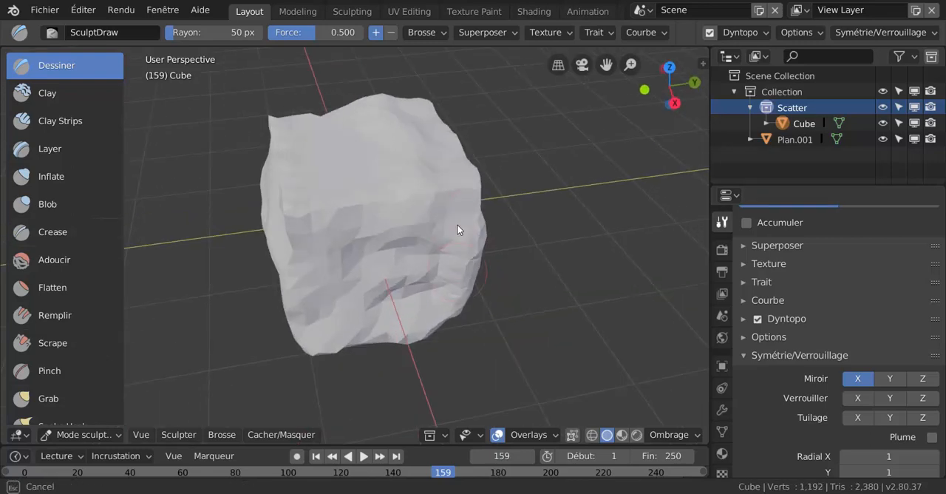
Turn off X mirror symmetry and sculpt asymmetric bumps and hollows on the rock's sides with SculptDraw.
drag(456, 224, 457, 236)
mouse_move(457, 236)
middle_down()
mouse_move(384, 263)
mouse_move(299, 241)
middle_up()
drag(503, 199, 504, 222)
middle_drag(479, 277, 468, 251)
mouse_move(488, 248)
mouse_down()
mouse_move(491, 263)
mouse_move(494, 201)
mouse_up()
mouse_move(447, 233)
mouse_down()
mouse_move(468, 234)
mouse_move(466, 217)
mouse_move(473, 238)
mouse_up()
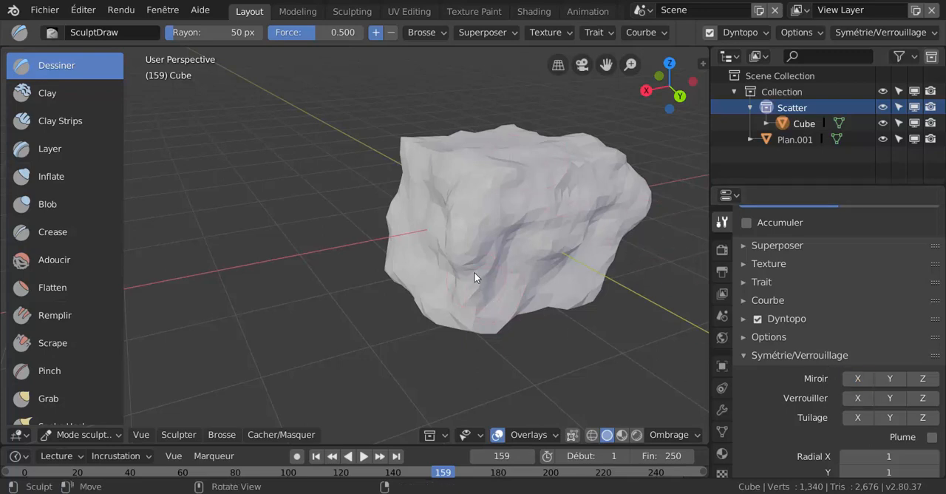
Sculpt uneven ridges and protrusions around the rock's remaining sides and upper edges with the SculptDraw brush.
drag(475, 276, 494, 259)
mouse_move(514, 223)
mouse_down()
mouse_move(553, 194)
mouse_move(568, 236)
mouse_move(542, 246)
mouse_up()
mouse_move(543, 246)
middle_down()
mouse_move(441, 259)
mouse_move(494, 266)
mouse_move(486, 256)
mouse_move(495, 216)
middle_up()
mouse_move(622, 156)
mouse_down()
mouse_move(611, 160)
mouse_move(578, 262)
mouse_up()
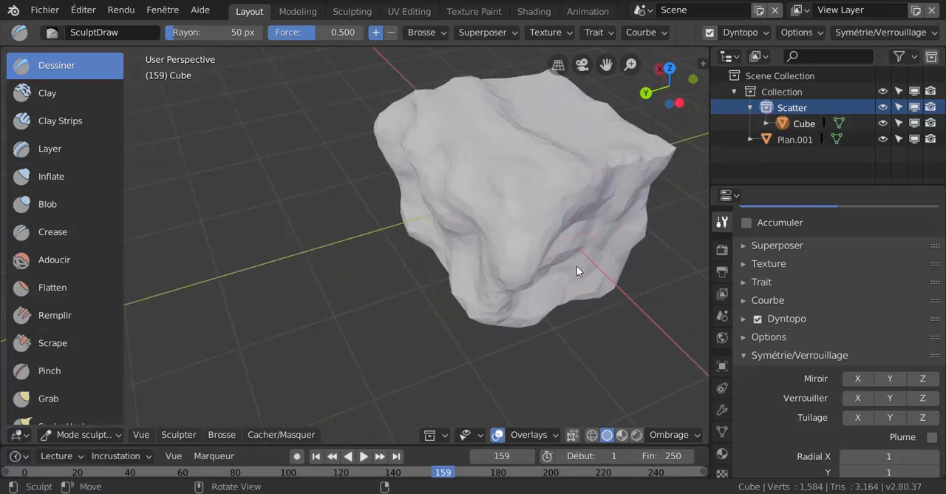
middle_drag(577, 265, 401, 298)
mouse_move(557, 242)
mouse_down()
mouse_move(598, 188)
mouse_move(512, 217)
mouse_move(534, 251)
mouse_up()
mouse_move(538, 257)
middle_down()
mouse_move(516, 247)
mouse_move(549, 232)
middle_up()
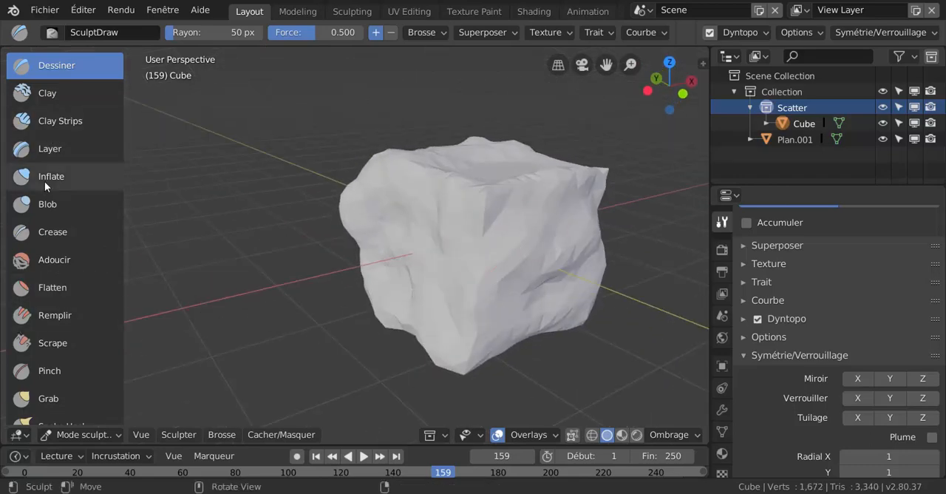
Switch to the Smooth (Adoucir) sculpt brush at 50 px radius and look over the rock's jagged areas.
scroll(43, 181, down, 4)
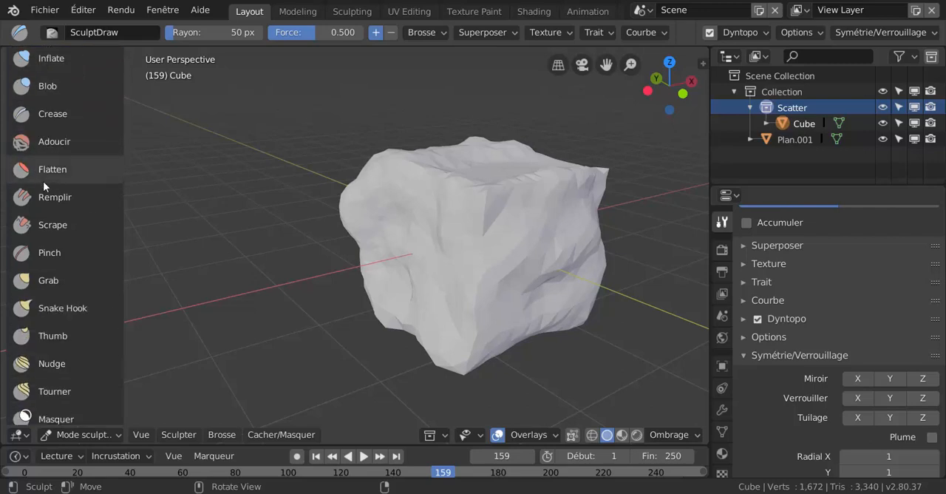
scroll(43, 182, down, 4)
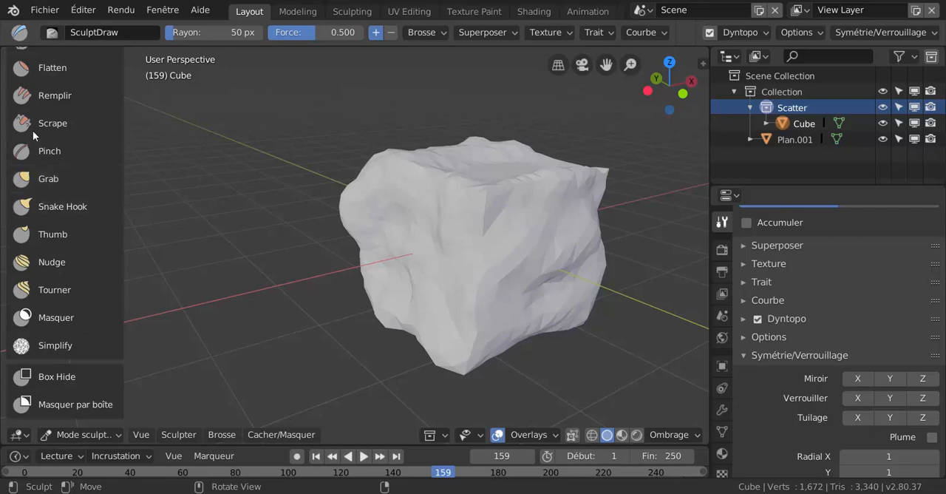
scroll(48, 88, up, 2)
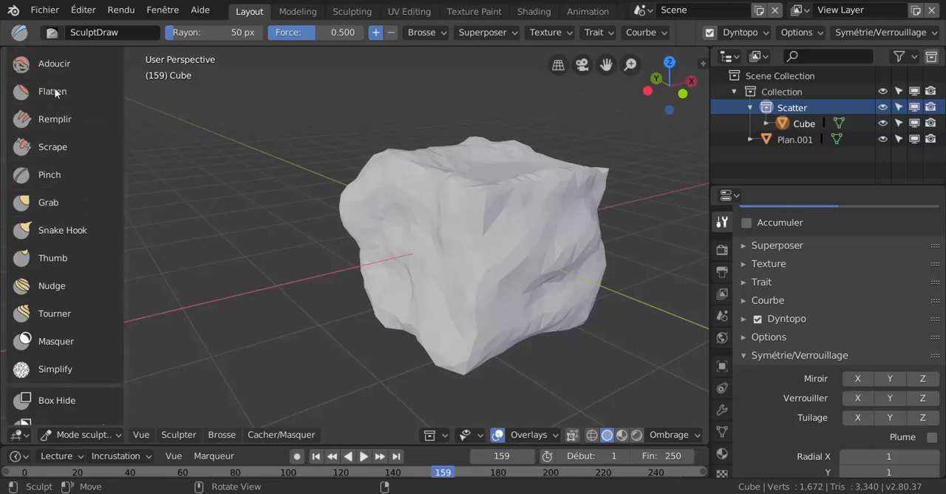
click(49, 87)
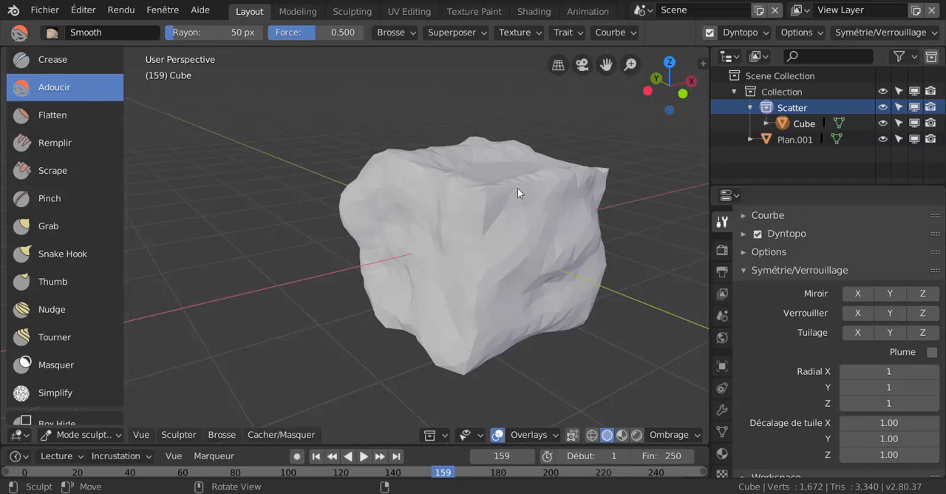
middle_drag(591, 183, 457, 275)
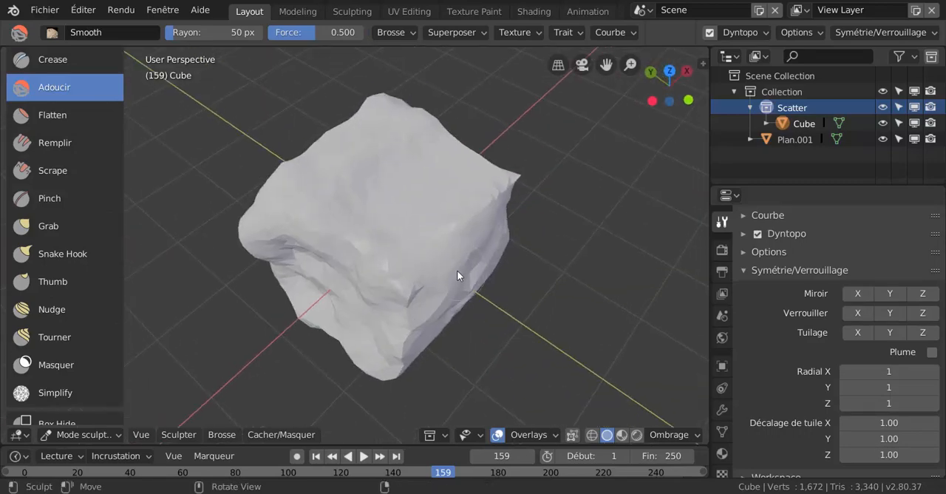
scroll(457, 275, up, 3)
middle_drag(594, 144, 431, 219)
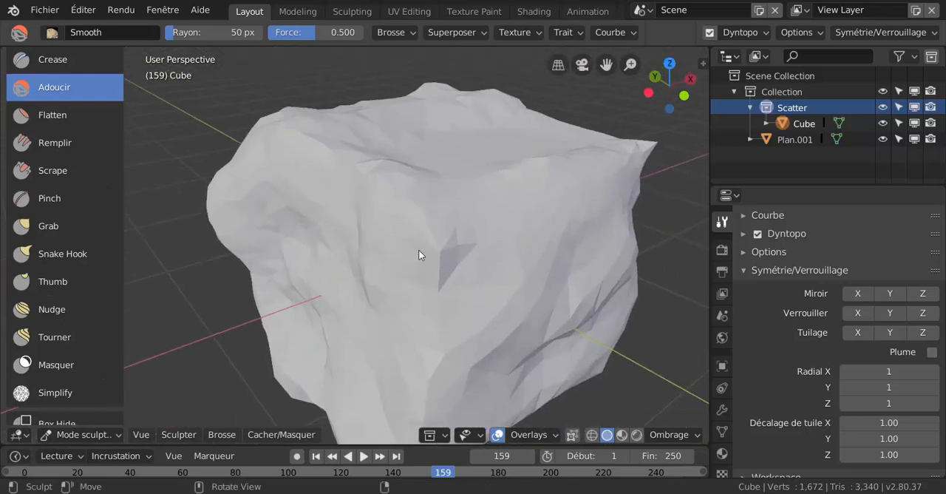
Check the rock's triangulated mesh in Edit Mode and return to Sculpt Mode.
key(ctrl+Tab)
click(547, 267)
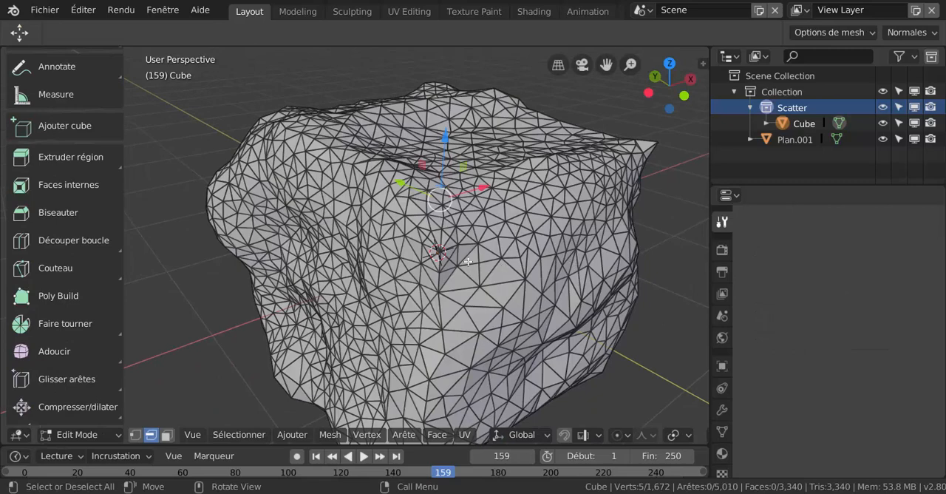
key(ctrl+Tab)
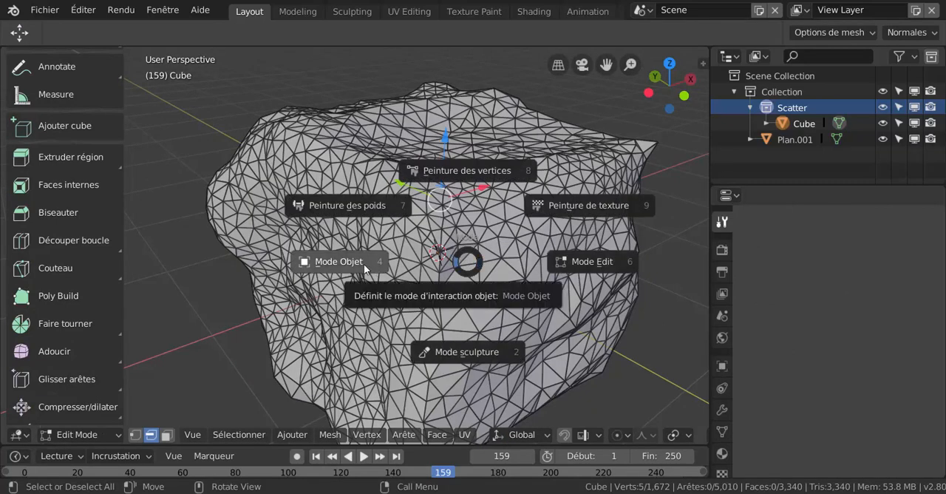
click(495, 353)
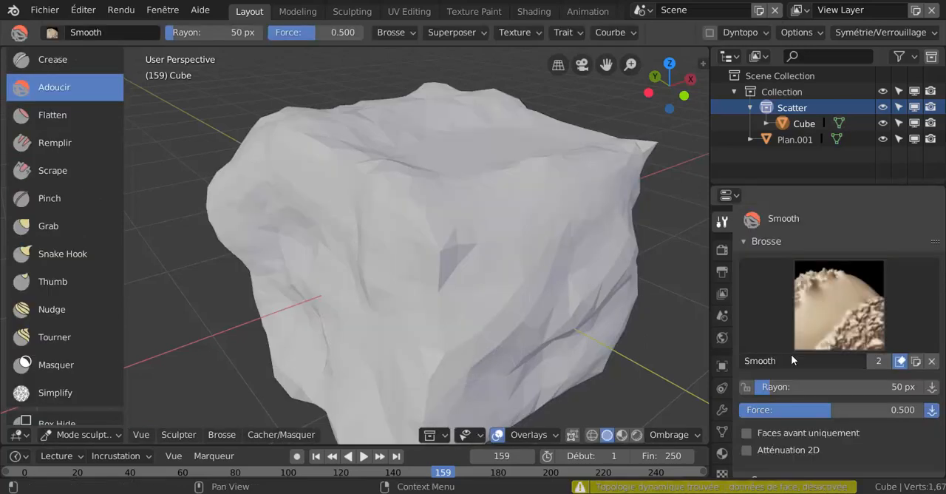
Soften the rock's sharp edges and corners on all sides with Smooth brush strokes at 0.500 strength.
scroll(815, 359, down, 6)
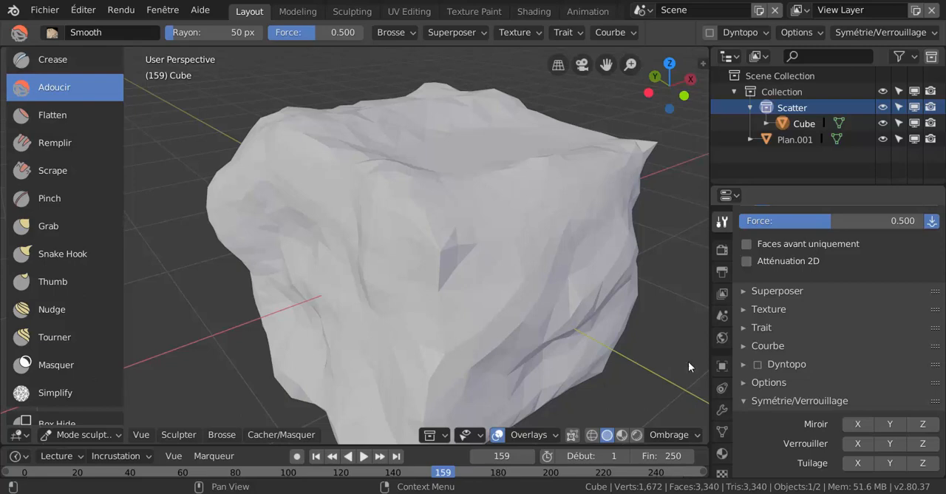
scroll(595, 323, down, 3)
middle_drag(577, 322, 493, 323)
mouse_move(493, 323)
mouse_down()
mouse_move(435, 293)
mouse_move(429, 266)
mouse_move(414, 290)
mouse_up()
middle_drag(414, 290, 442, 296)
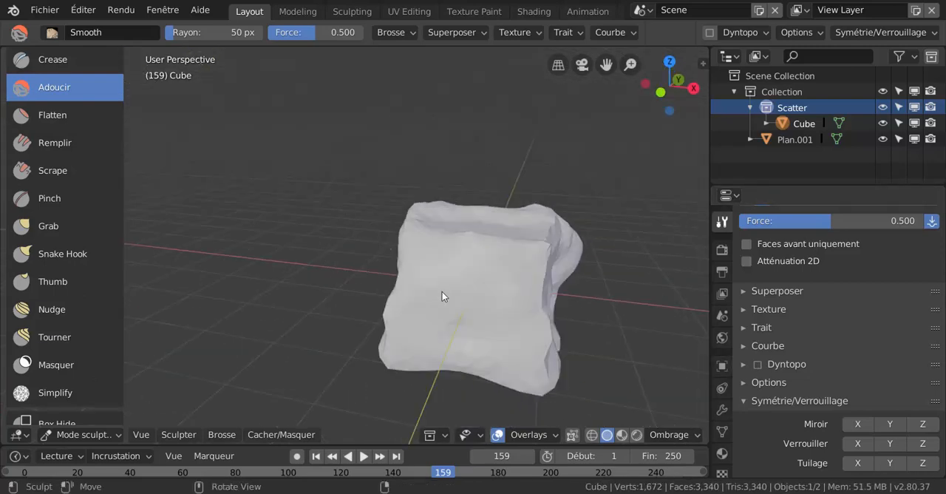
mouse_move(545, 338)
middle_down()
mouse_move(469, 355)
mouse_move(487, 349)
mouse_move(462, 277)
middle_up()
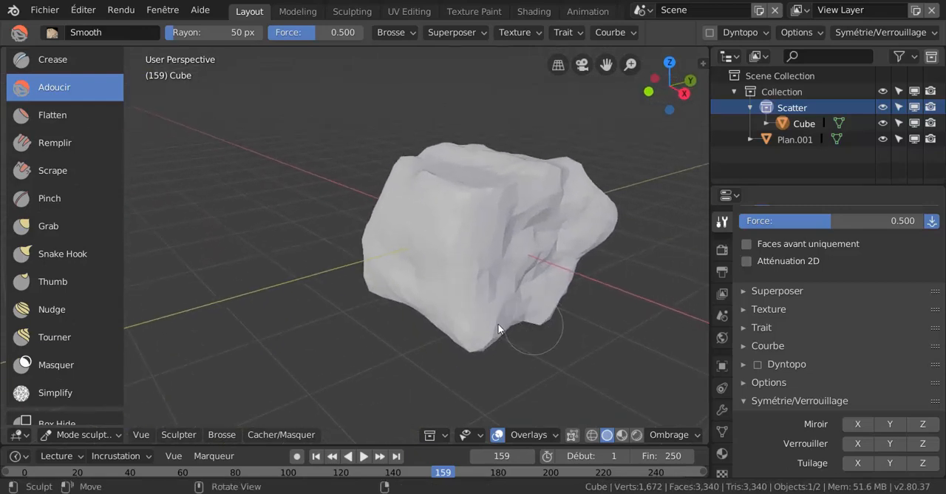
mouse_move(498, 328)
middle_down()
mouse_move(595, 290)
mouse_move(612, 249)
middle_up()
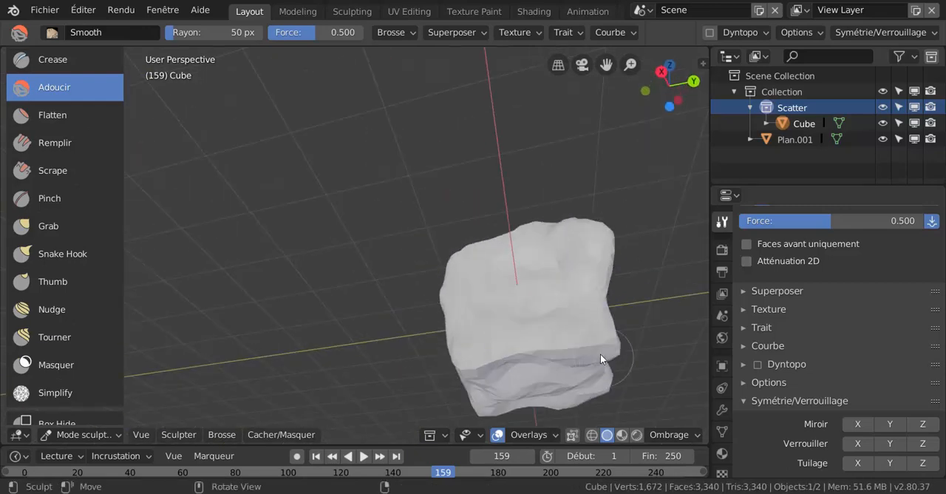
mouse_move(523, 347)
middle_down()
mouse_move(542, 289)
mouse_move(484, 337)
mouse_move(534, 259)
mouse_move(494, 334)
mouse_move(441, 365)
mouse_move(540, 371)
mouse_move(538, 294)
mouse_move(547, 306)
mouse_move(558, 259)
mouse_move(553, 325)
mouse_move(609, 323)
mouse_move(581, 326)
mouse_move(568, 351)
mouse_move(589, 333)
mouse_move(537, 308)
middle_up()
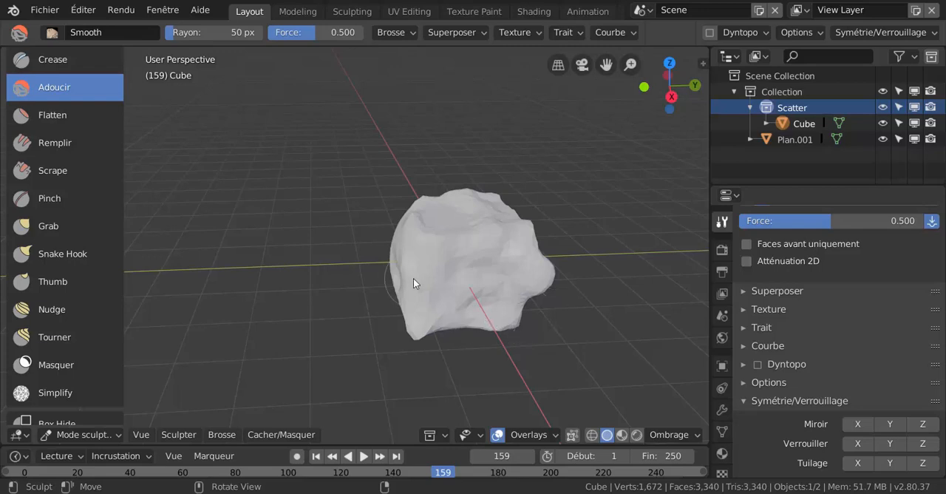
Examine the smoothed rock's mesh density in Edit Mode.
key(ctrl+Tab)
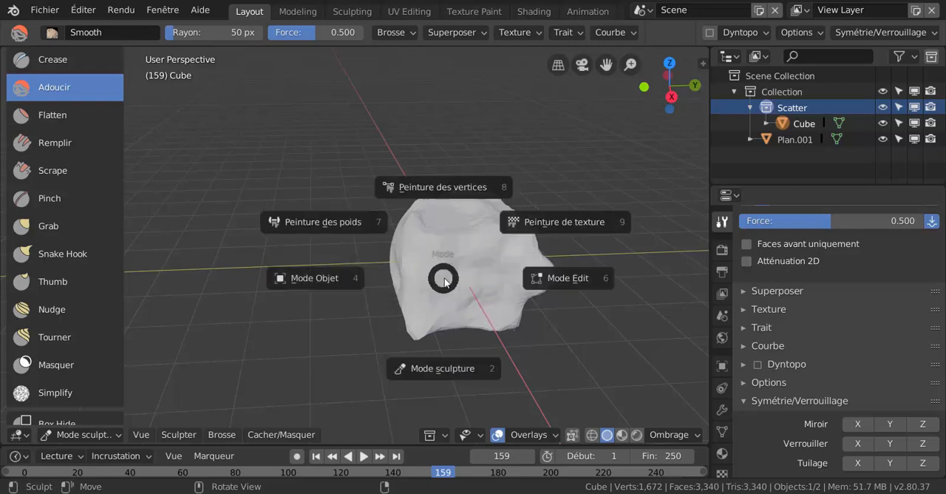
click(567, 278)
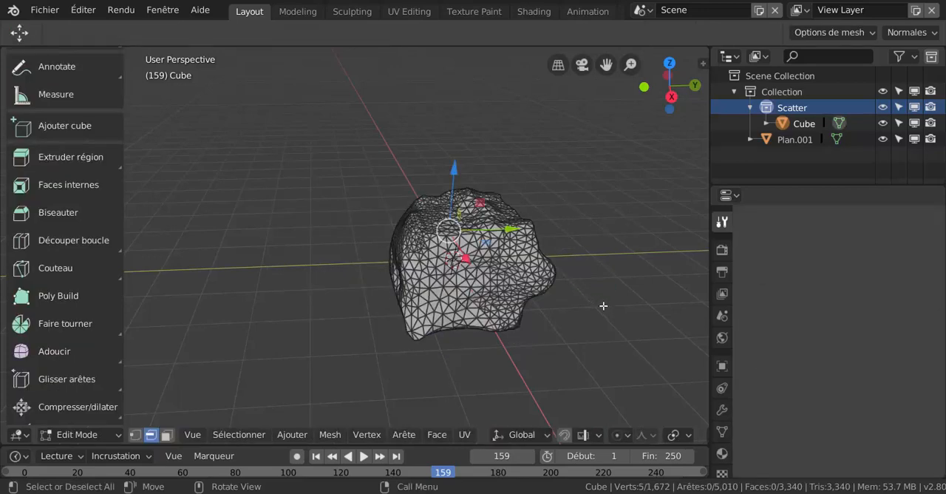
scroll(547, 316, up, 3)
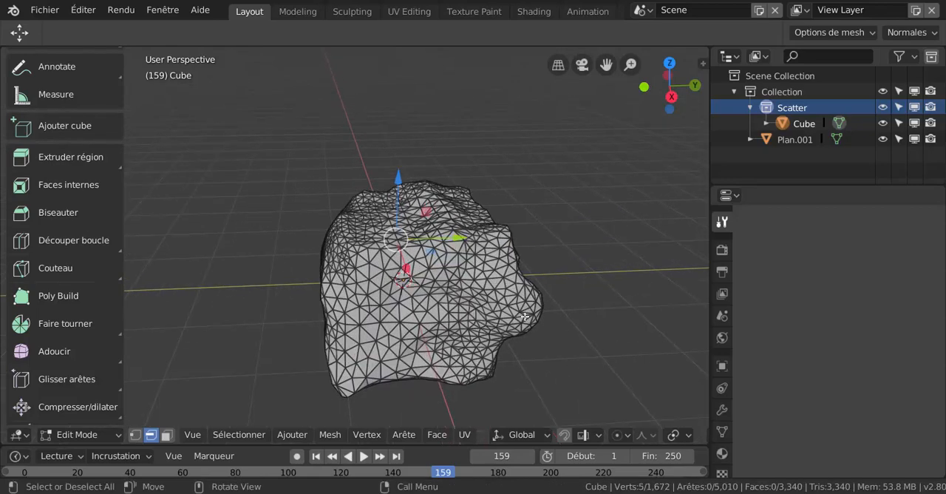
middle_drag(521, 316, 494, 315)
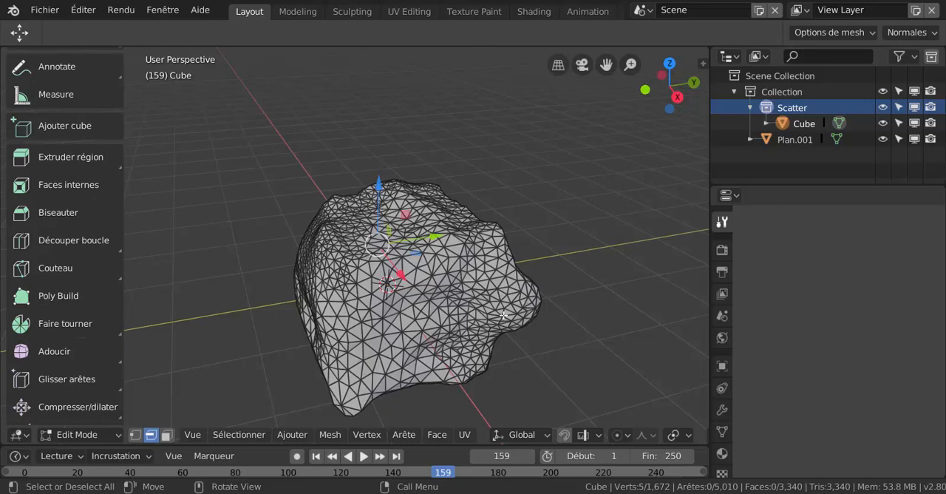
Return the rock to Object Mode and apply smooth shading (Ombrage lissé) to it.
key(ctrl+Tab)
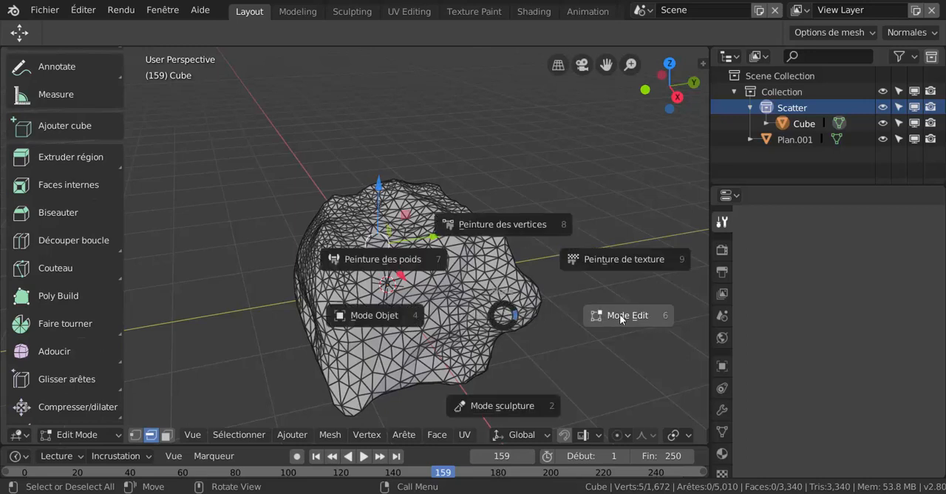
click(407, 319)
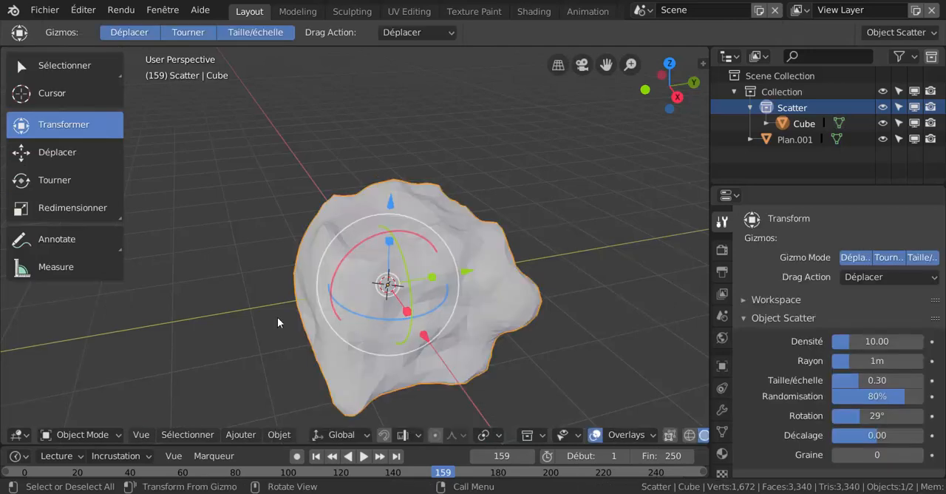
click(278, 435)
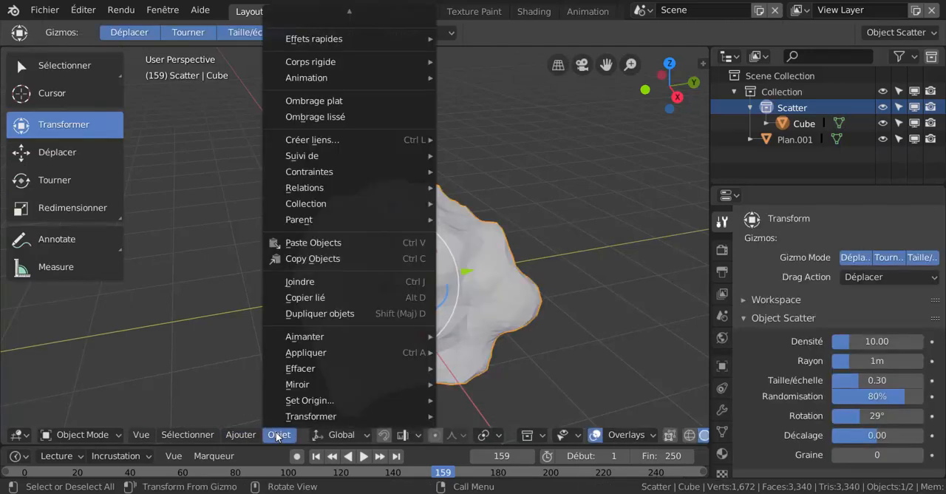
right_click(440, 142)
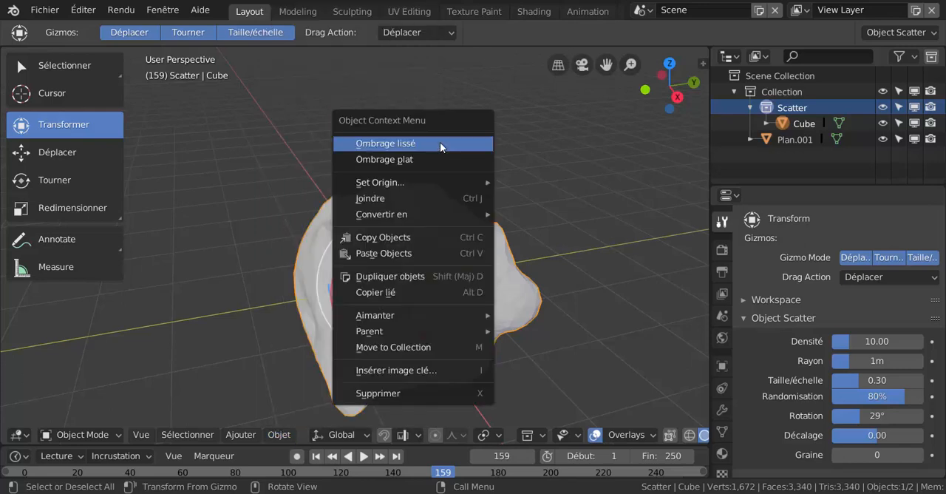
click(389, 144)
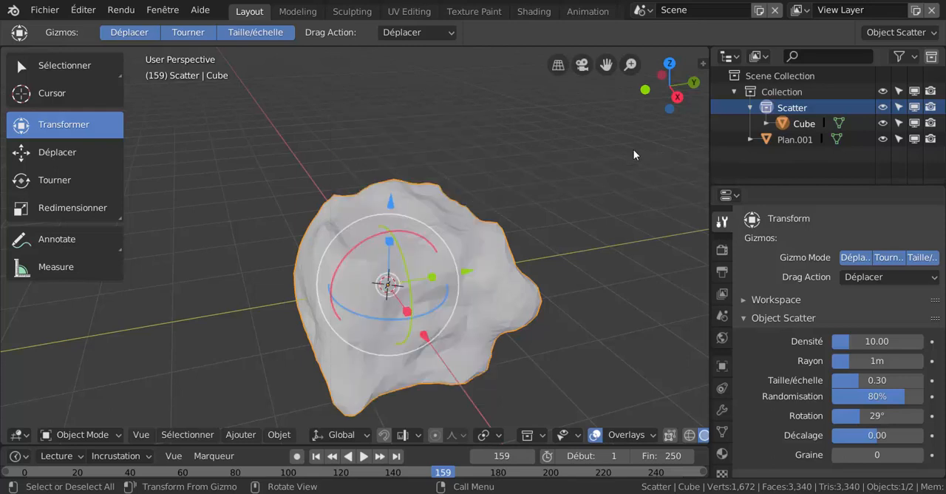
right_click(648, 174)
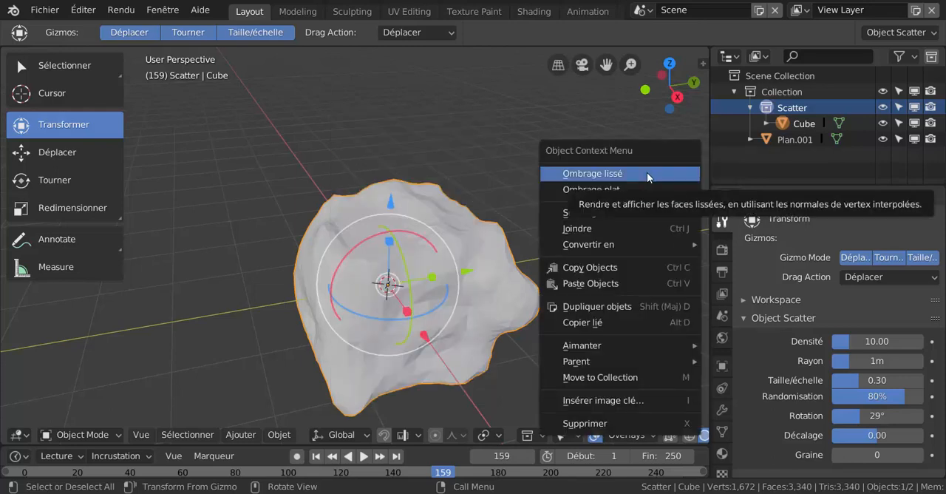
click(647, 173)
middle_drag(645, 176, 525, 253)
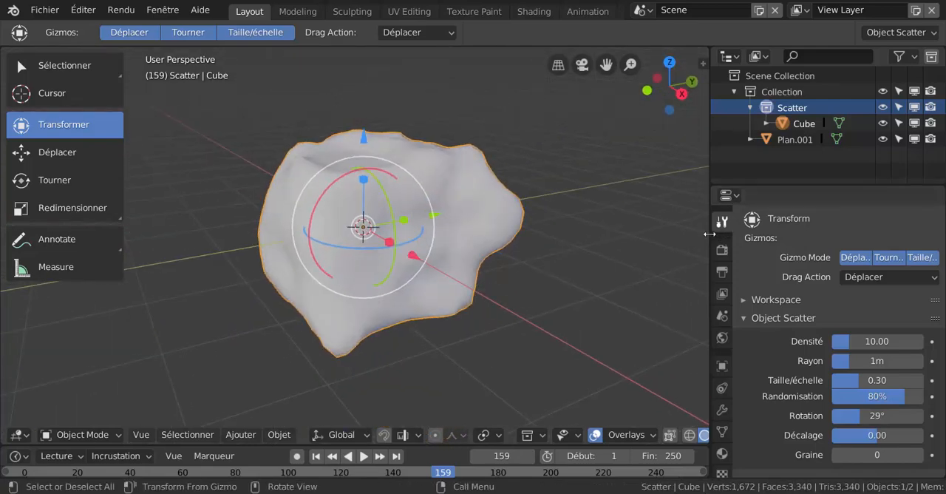
Widen the properties area and add a new material to the rock.
drag(709, 234, 661, 235)
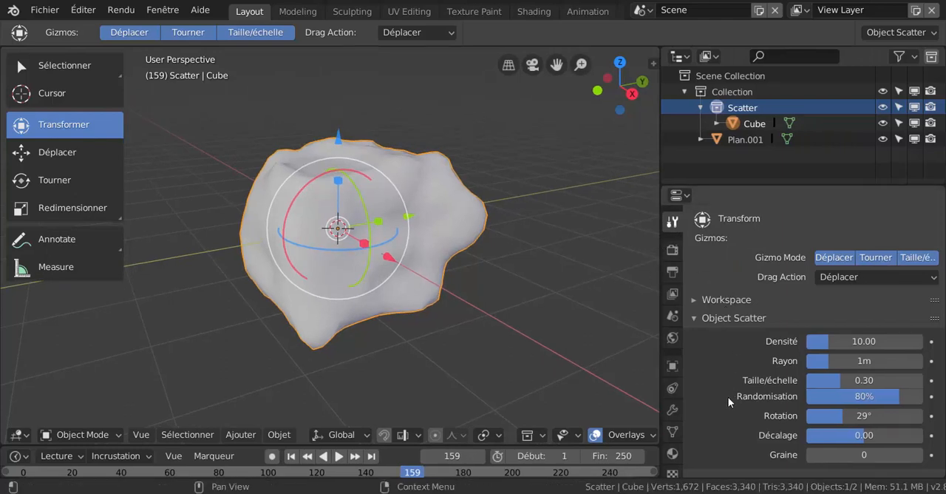
click(672, 455)
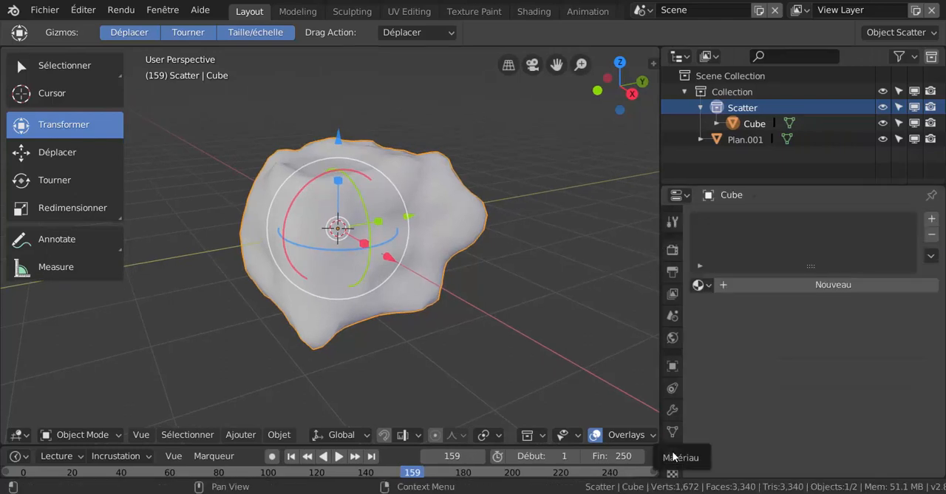
click(821, 285)
Show the viewport in rendered shading and unlink the World environment from the scene.
click(612, 436)
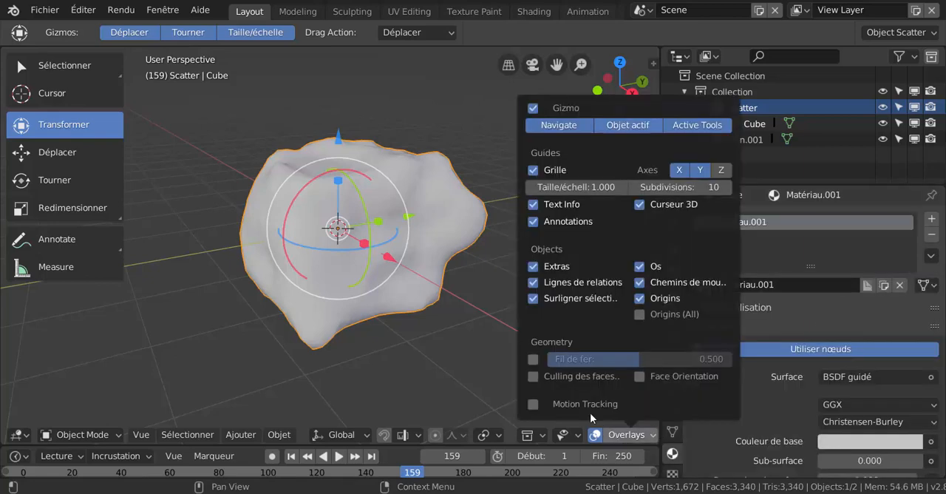
click(608, 434)
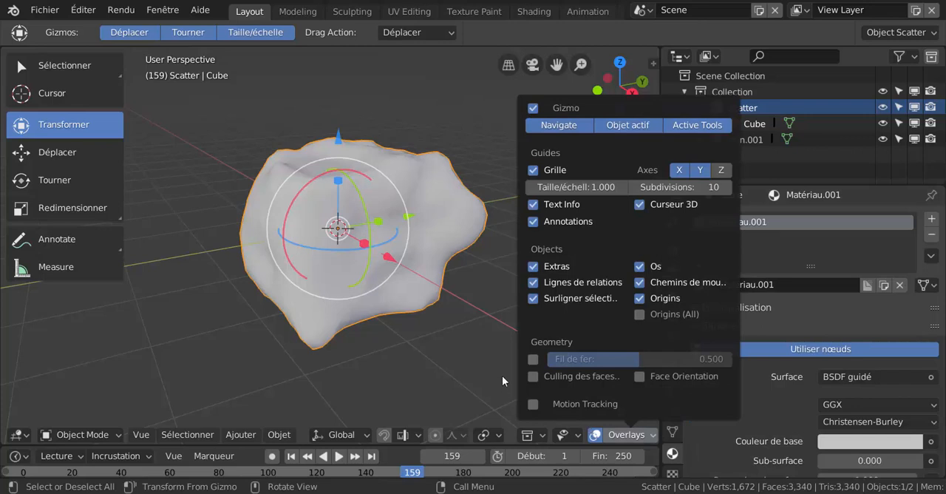
scroll(599, 438, down, 5)
click(601, 436)
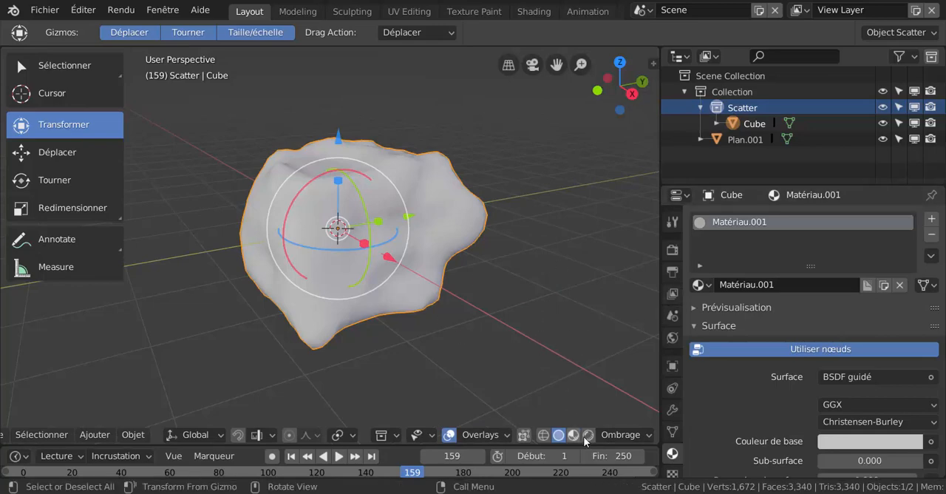
key(shift+z)
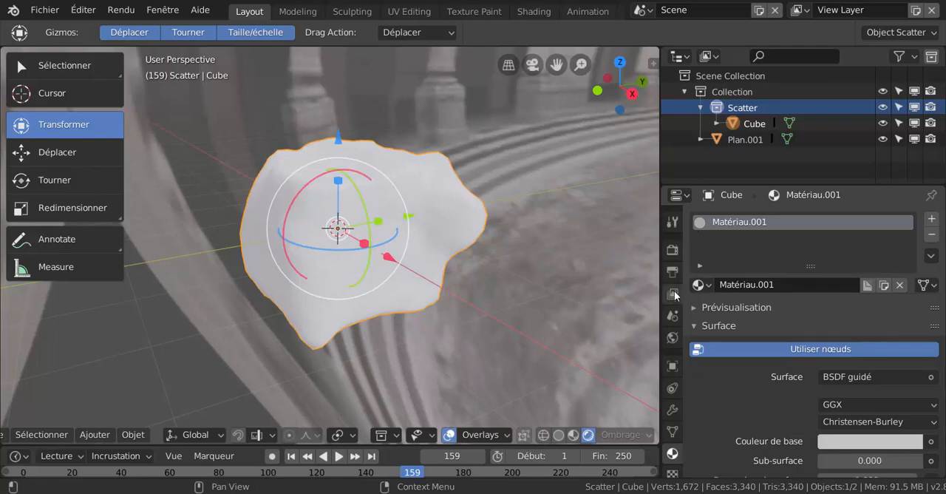
click(672, 337)
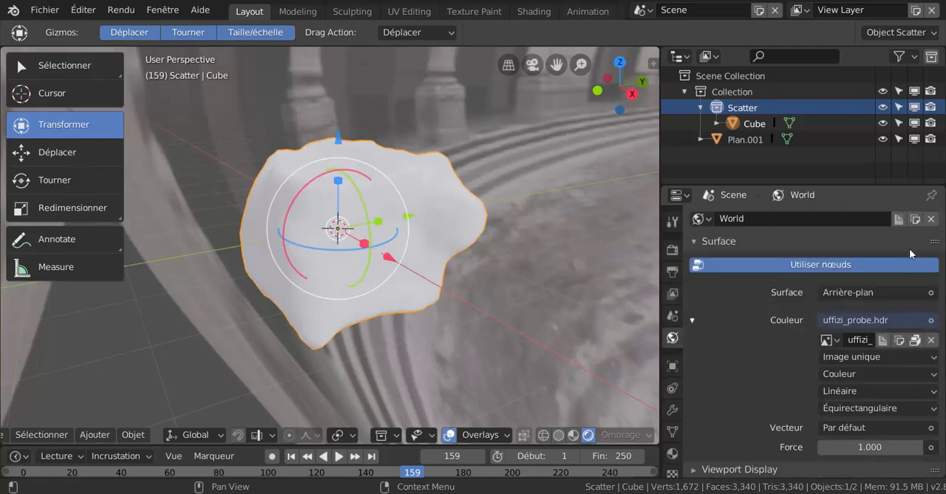
click(930, 219)
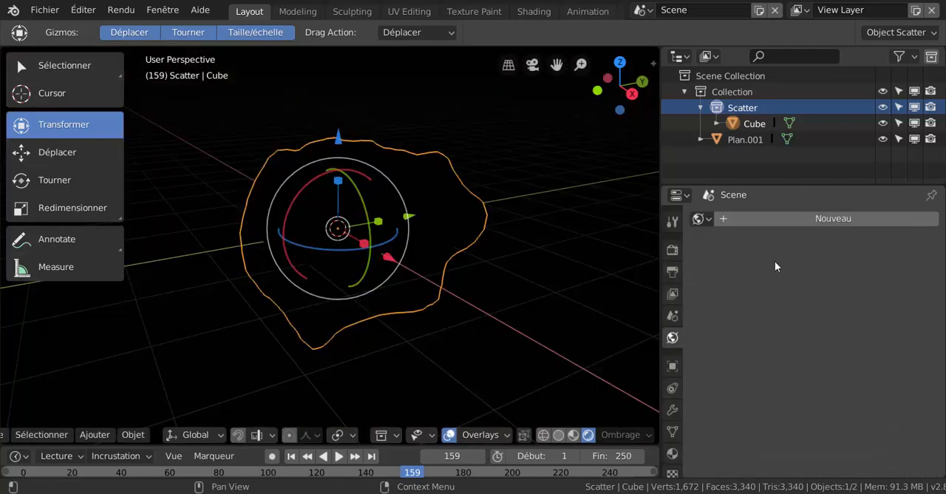
Add a Sun light (Soleil) to the scene and move it up and away from the rock.
scroll(433, 337, up, 1)
scroll(433, 336, down, 4)
scroll(433, 337, up, 1)
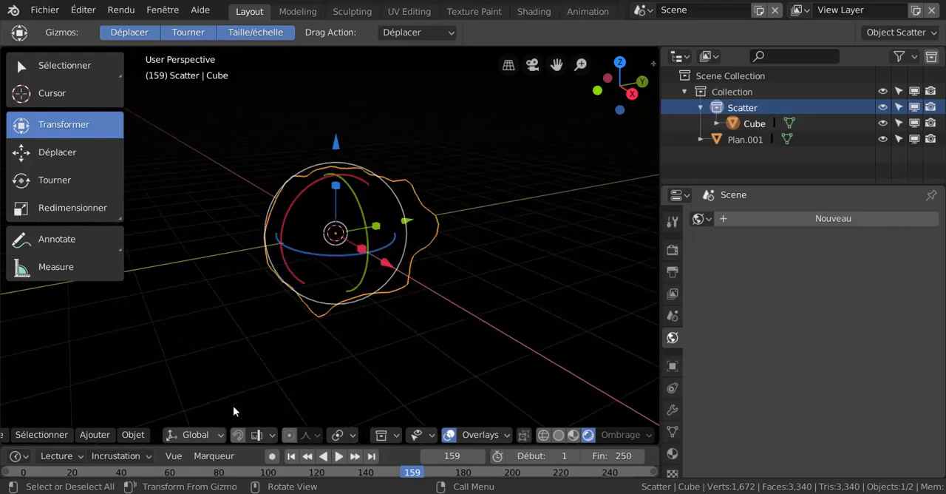
click(96, 434)
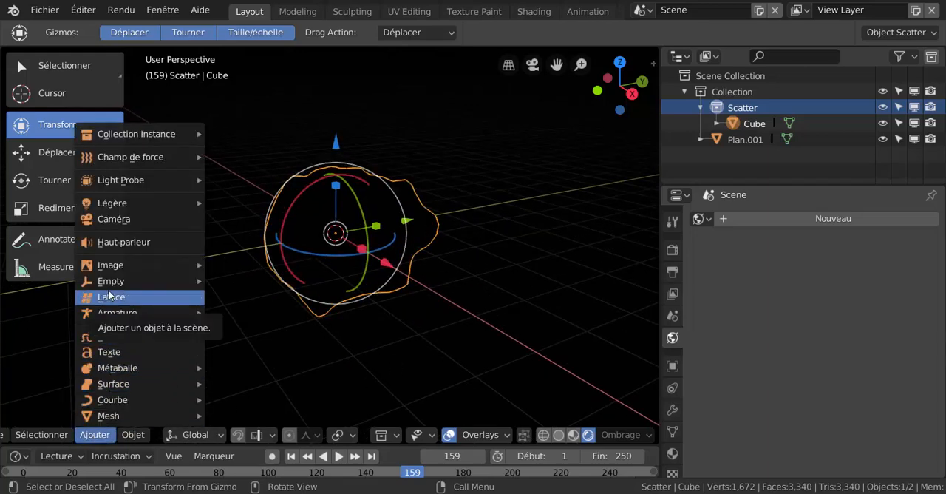
mouse_move(186, 205)
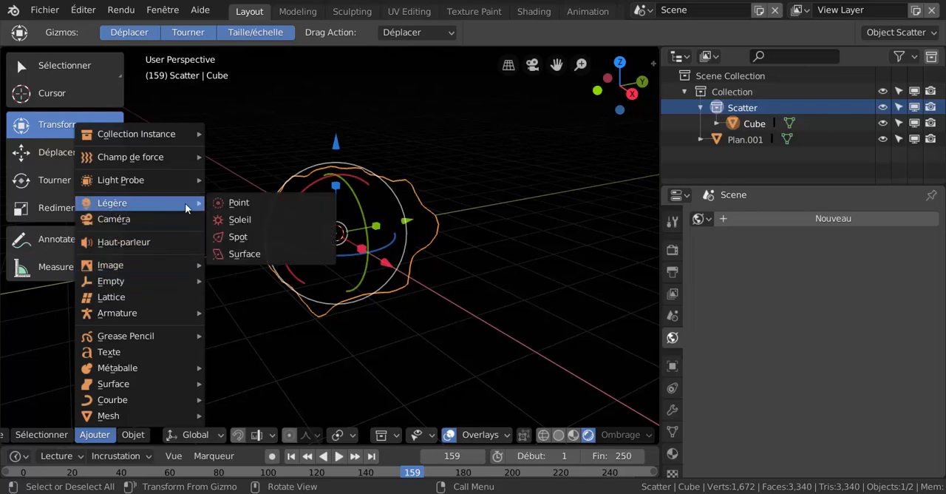
click(241, 218)
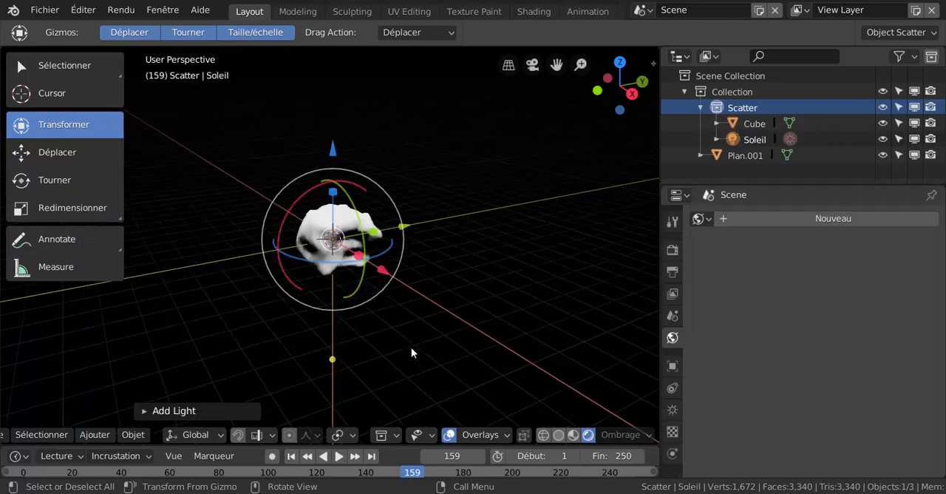
key(g)
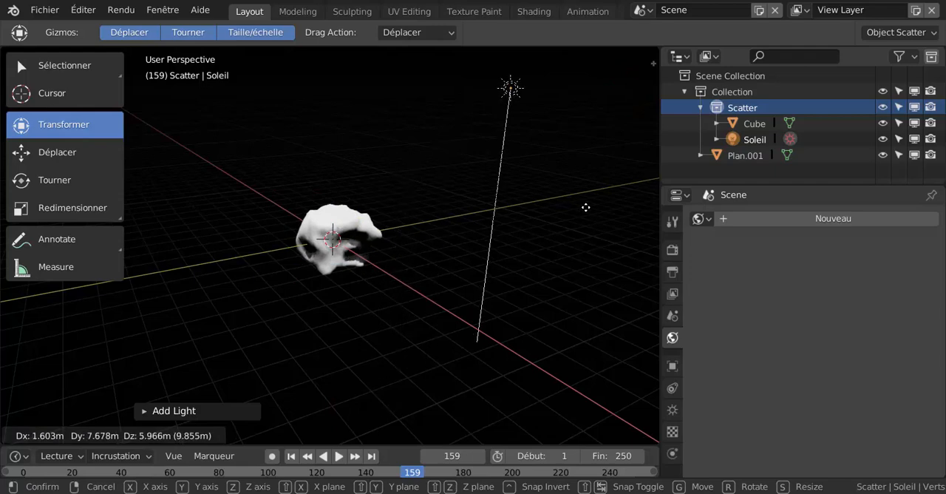
click(567, 229)
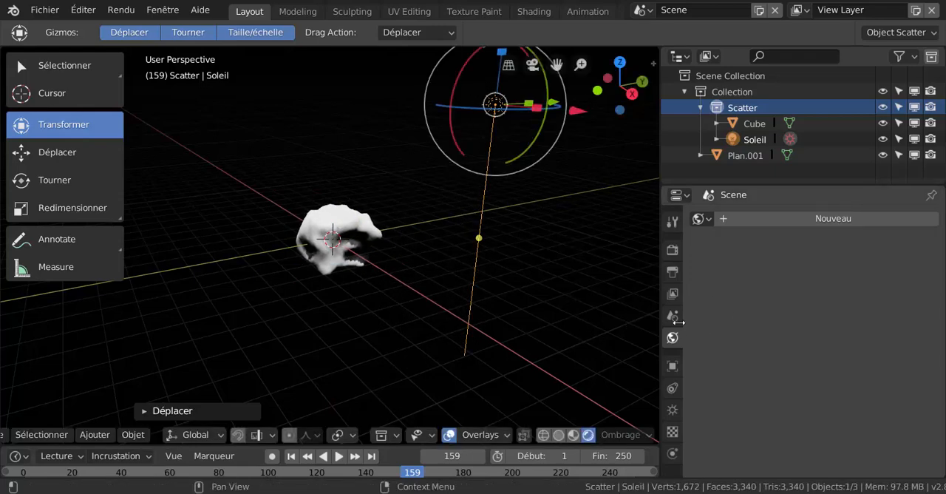
Set the Sun light's radius to 2.53 m, its specular (Spéculaire) to 0.90 and its energy (Énergie) to 5.020.
click(672, 409)
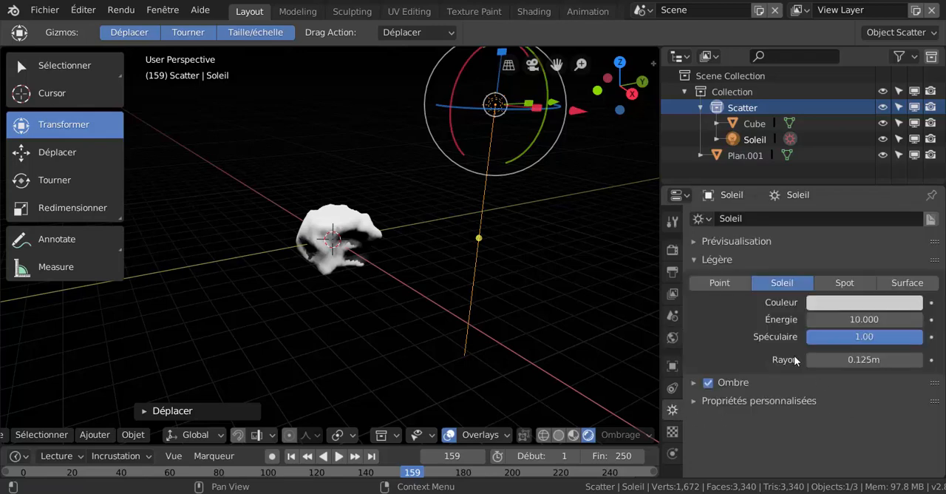
drag(828, 359, 769, 336)
drag(859, 337, 910, 337)
drag(857, 318, 821, 318)
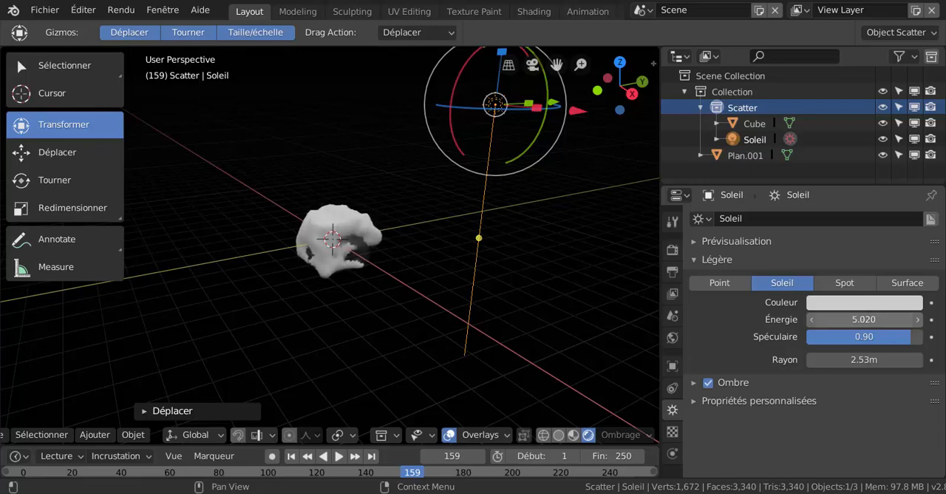
Select the rock and set its material's specular (Spéculaire) and roughness (Rugosité) to 0.000.
middle_drag(517, 312, 444, 326)
scroll(451, 302, up, 3)
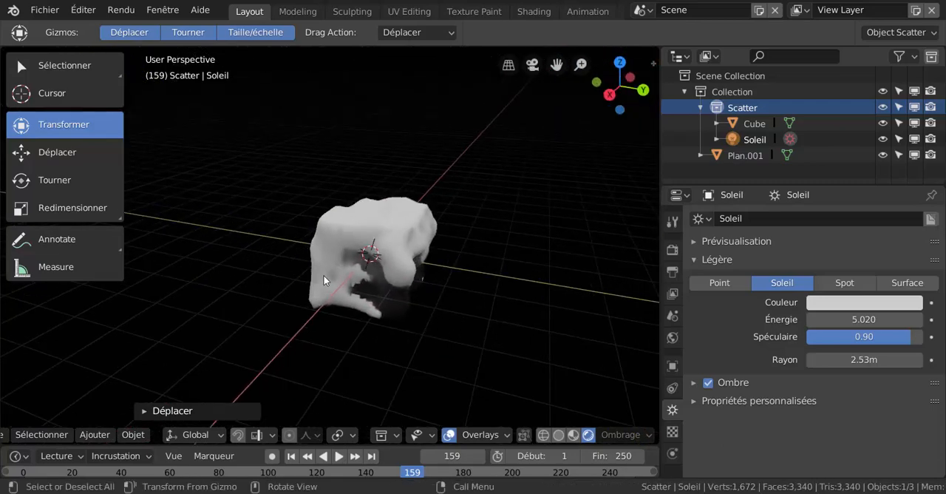
click(361, 251)
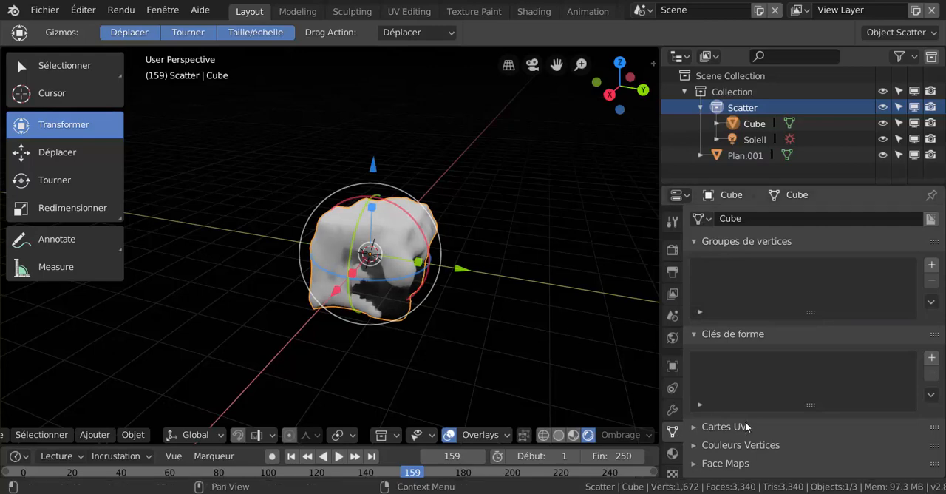
click(669, 272)
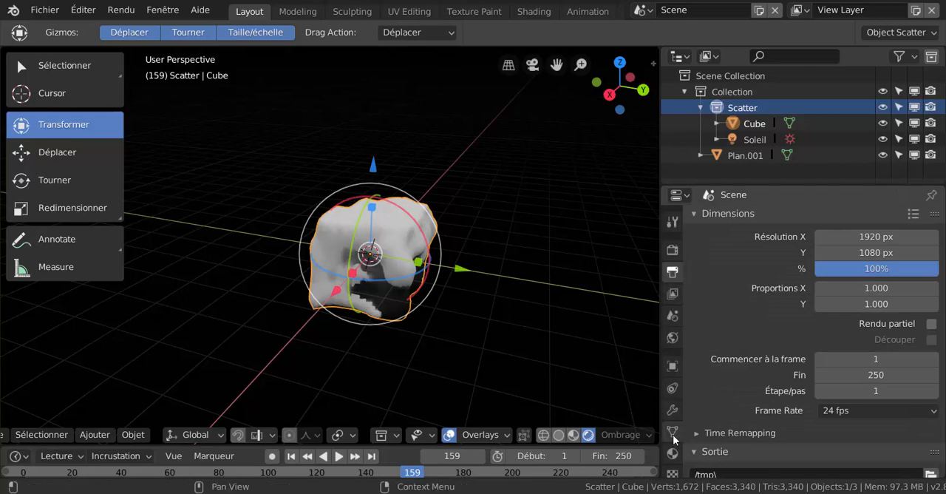
click(671, 453)
scroll(803, 405, down, 3)
scroll(803, 405, down, 3)
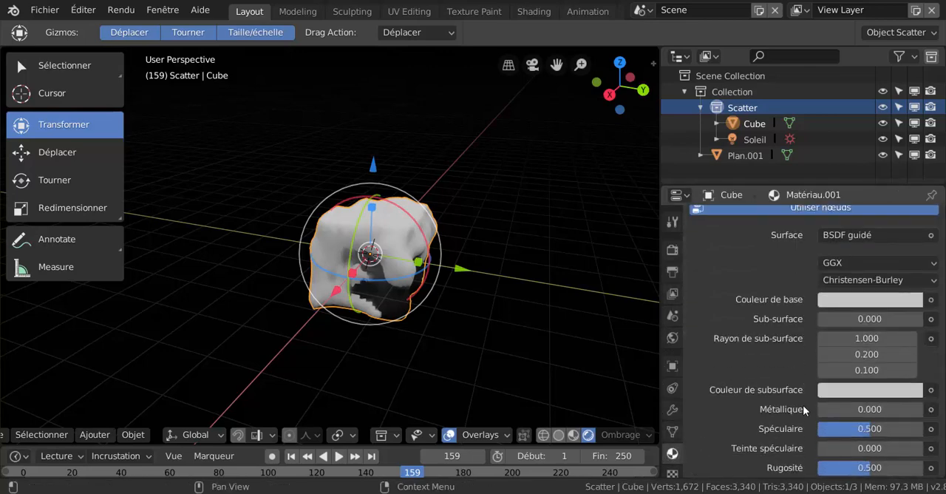
scroll(778, 388, up, 3)
scroll(845, 397, down, 4)
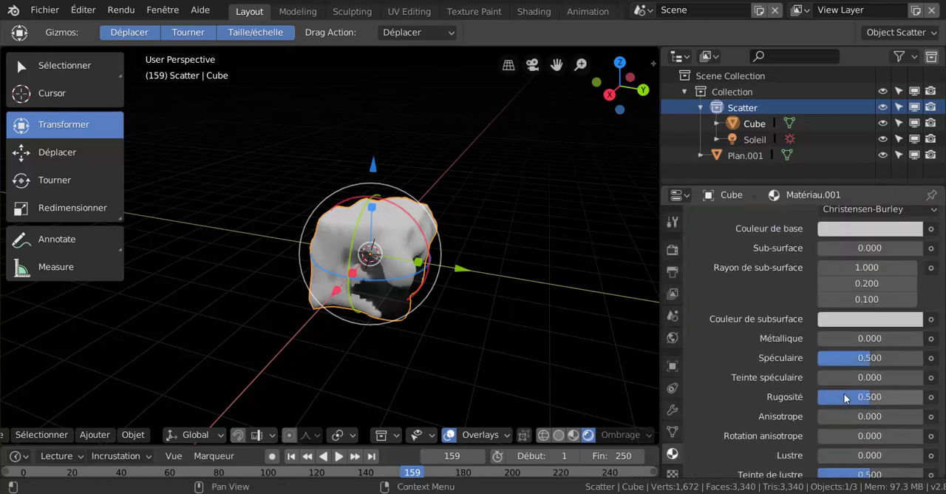
drag(862, 357, 820, 357)
drag(864, 401, 820, 400)
Set the rock material's sheen tint (Teinte de lustre) and clearcoat roughness (Rugosité de vernis) to 0.000.
scroll(821, 401, down, 3)
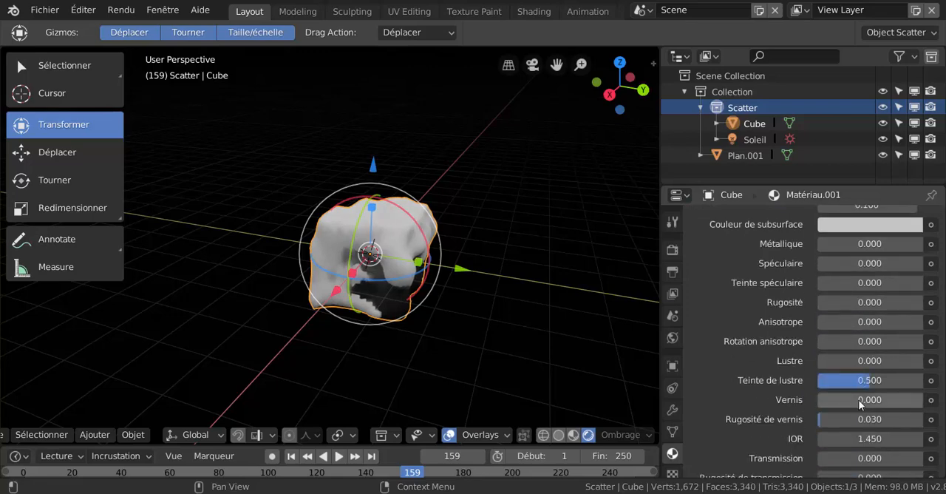
drag(870, 379, 821, 380)
drag(829, 418, 821, 419)
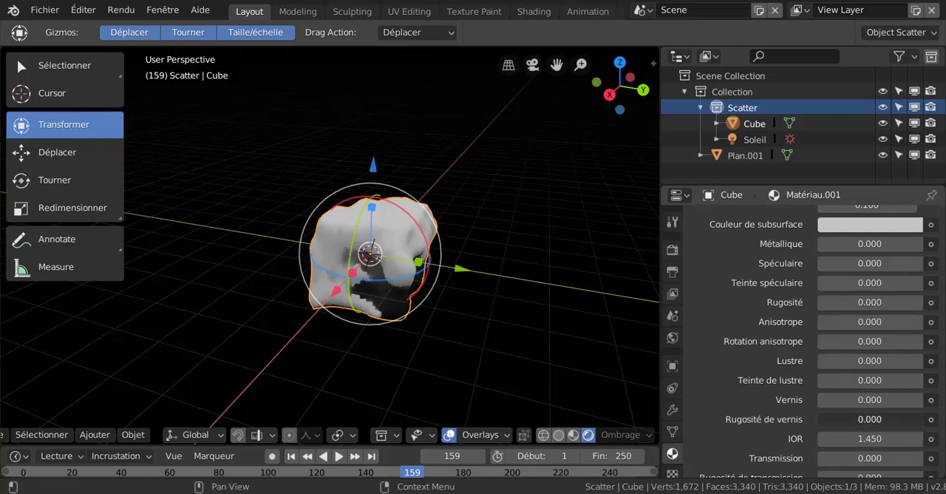
Assign an image texture (Texture image) to the base colour of the rock's material.
scroll(871, 383, up, 1)
scroll(871, 384, up, 5)
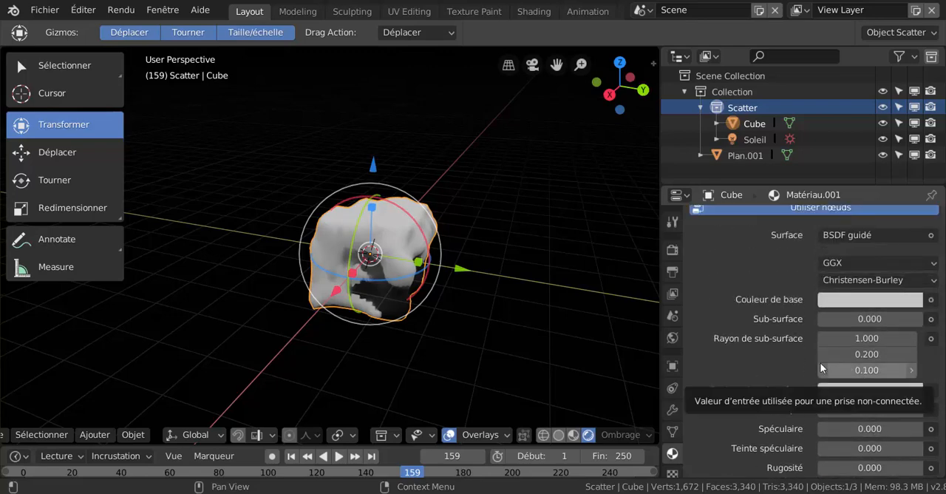
scroll(821, 368, up, 2)
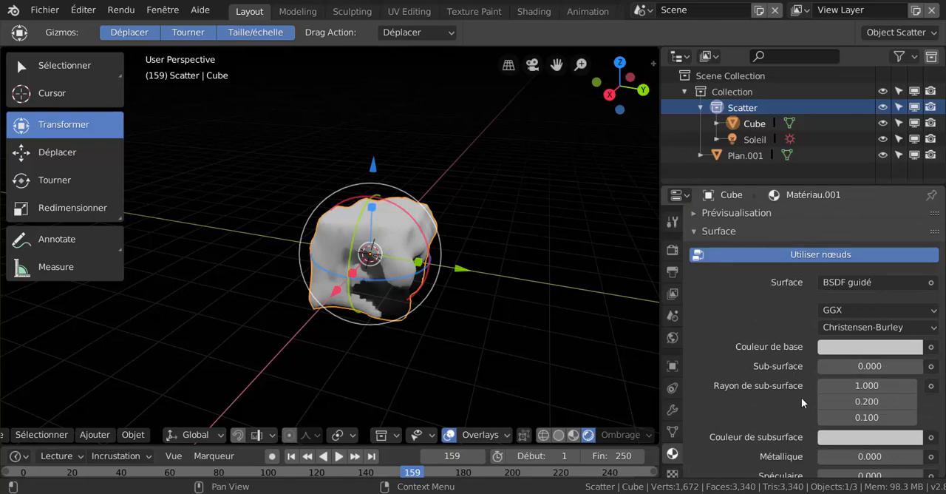
scroll(801, 397, down, 2)
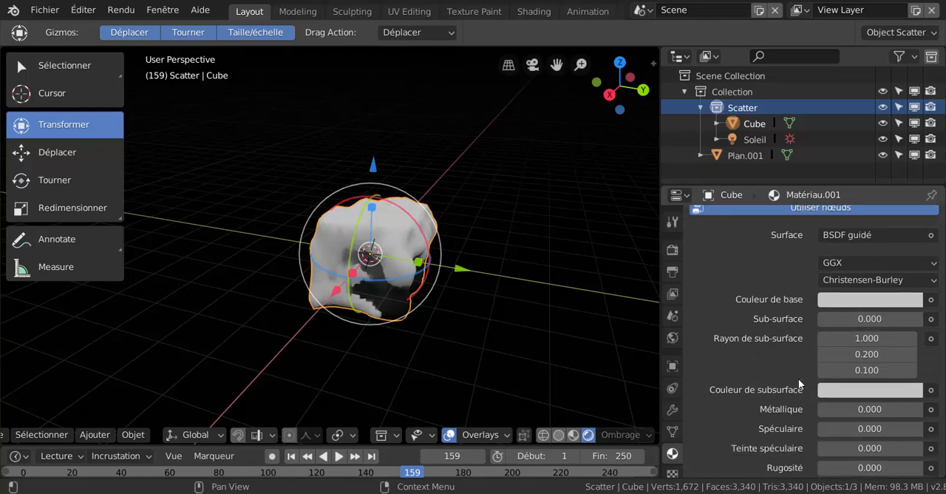
click(932, 299)
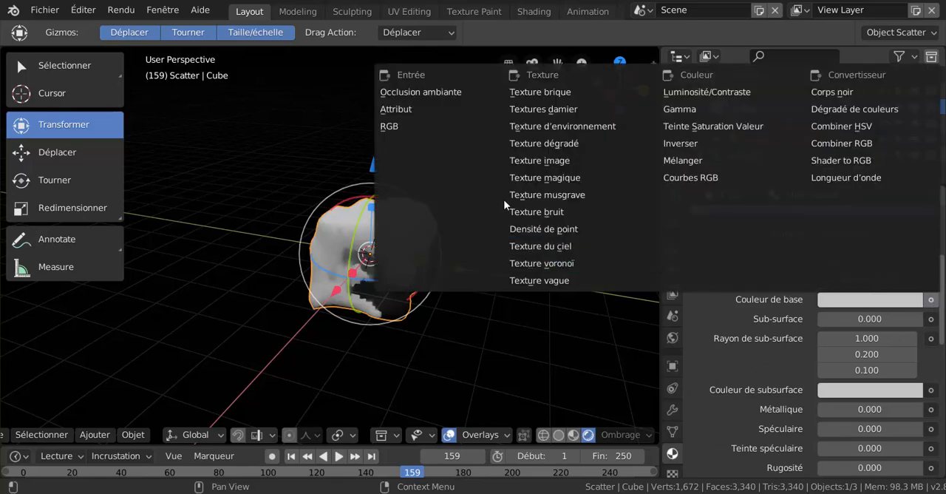
click(543, 161)
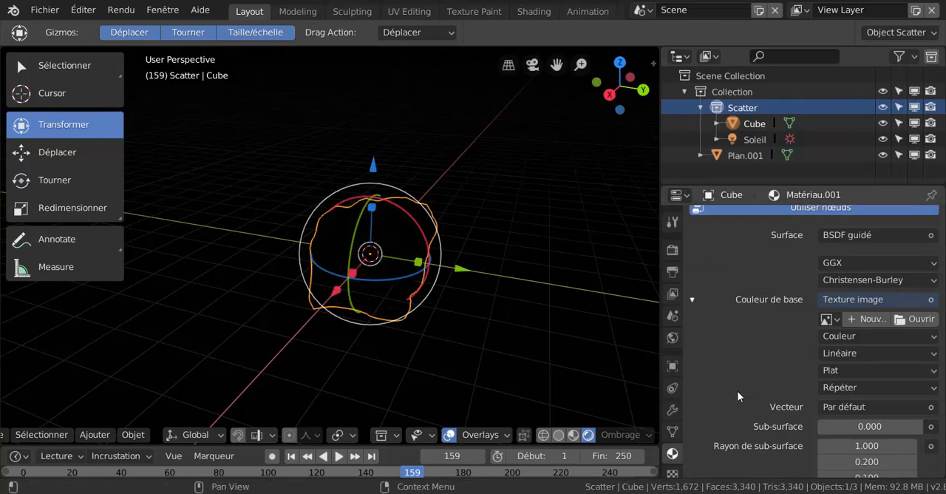
Start loading an image for the base colour and show the Grunge texture folder as thumbnails.
scroll(764, 377, down, 2)
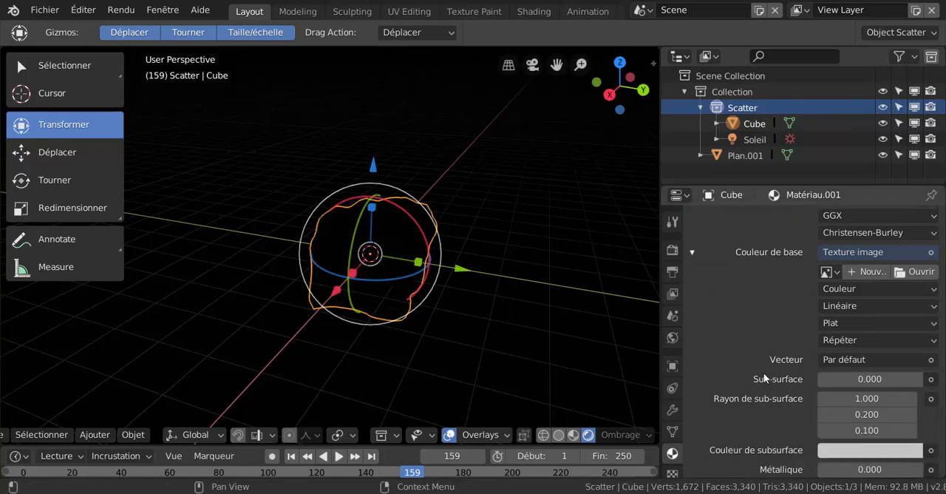
click(921, 272)
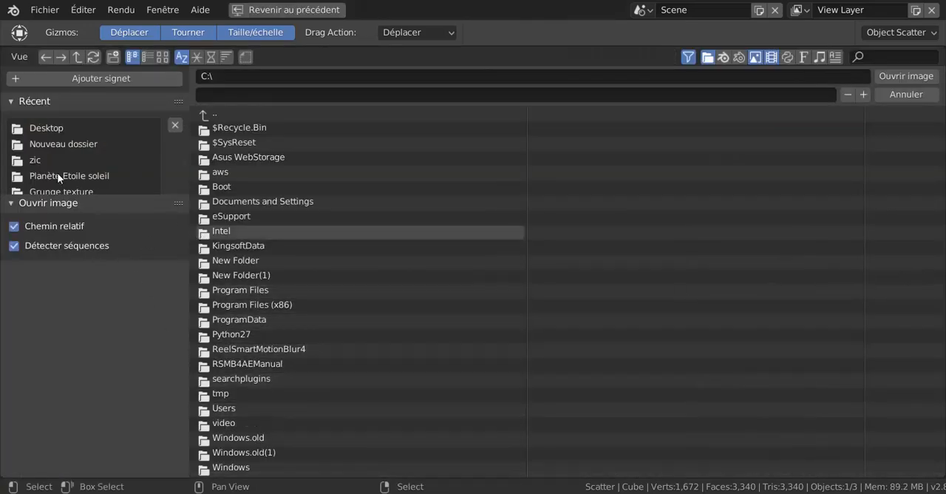
scroll(59, 171, down, 1)
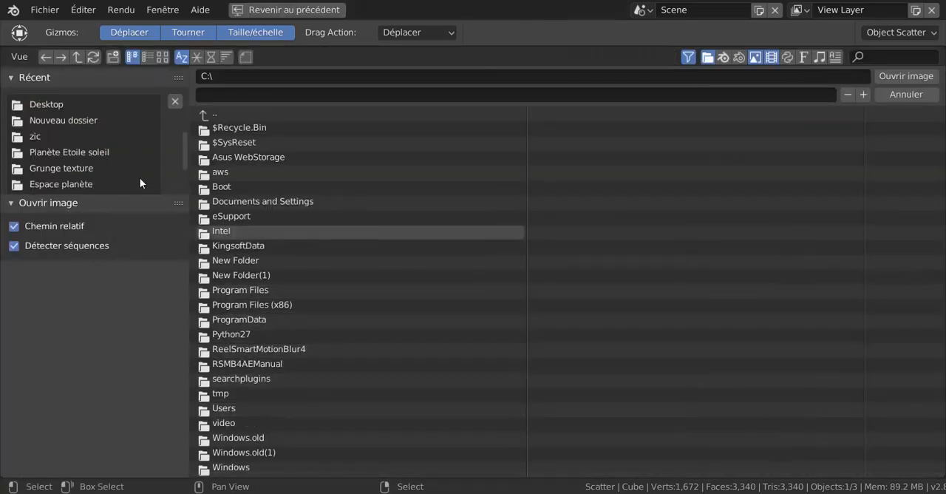
click(58, 169)
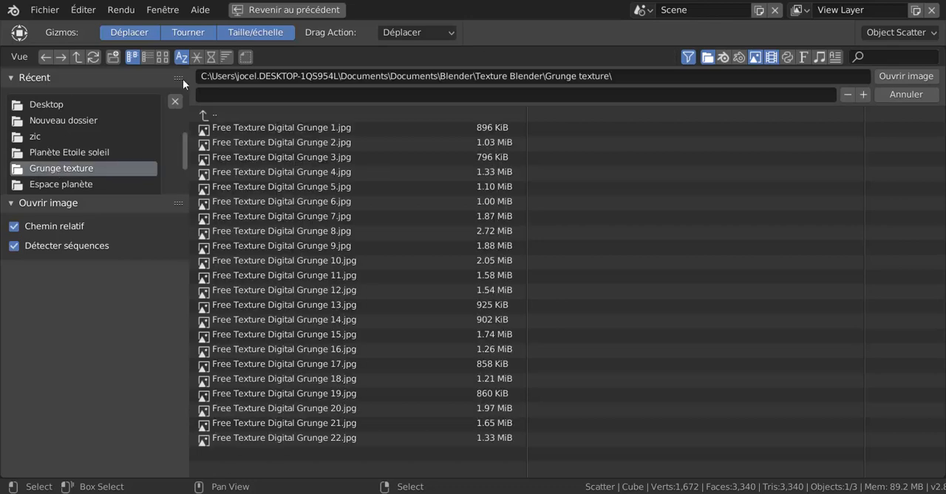
click(161, 57)
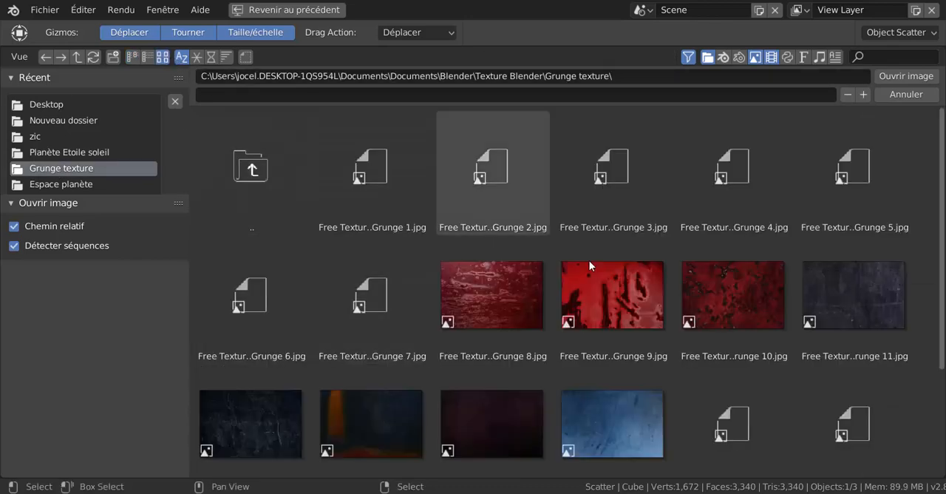
Load Lune lourd.jpg from the Planète Etoile soleil folder as the image for the rock material's base colour.
scroll(929, 305, down, 2)
scroll(929, 305, down, 3)
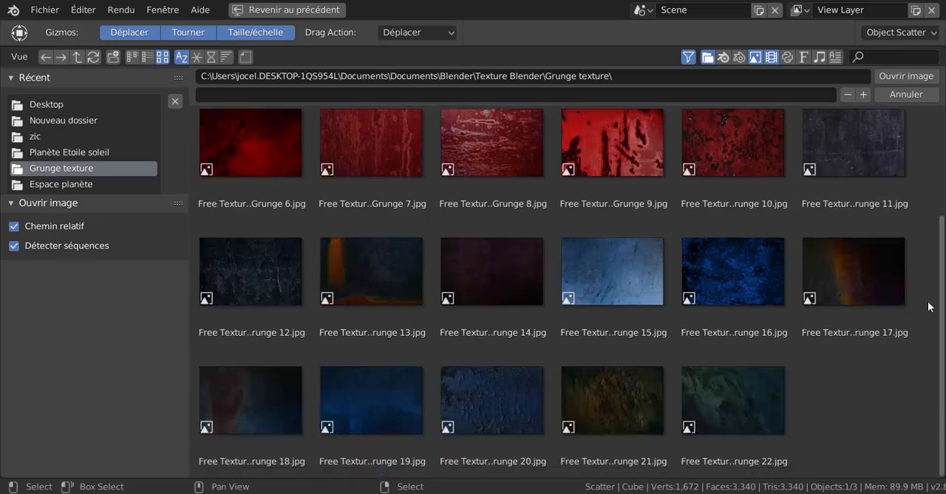
scroll(928, 306, up, 4)
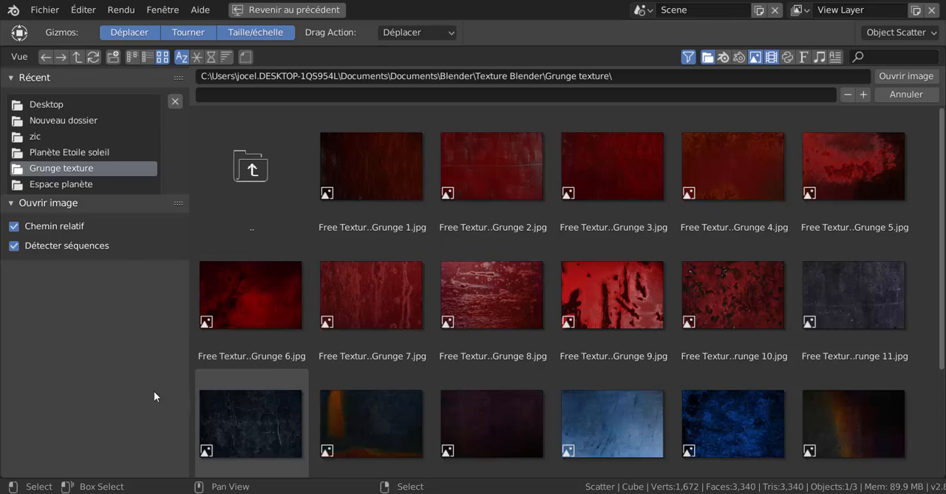
click(50, 151)
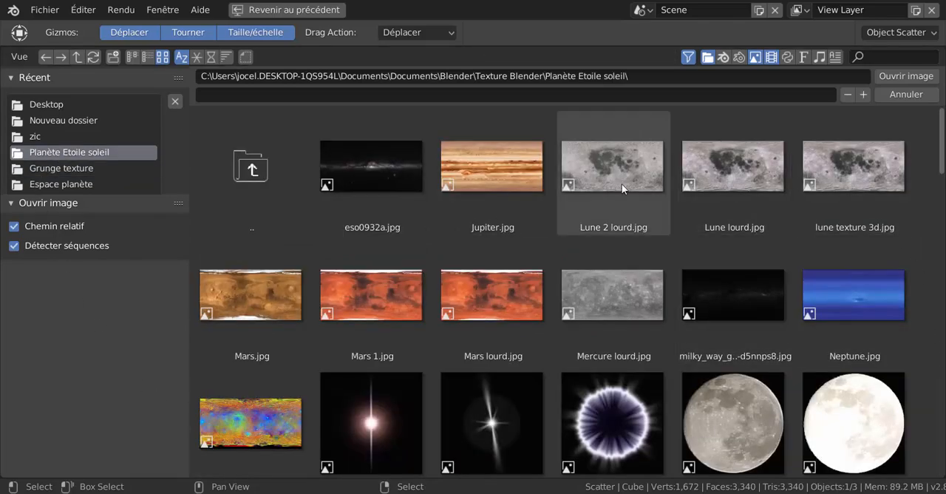
click(736, 169)
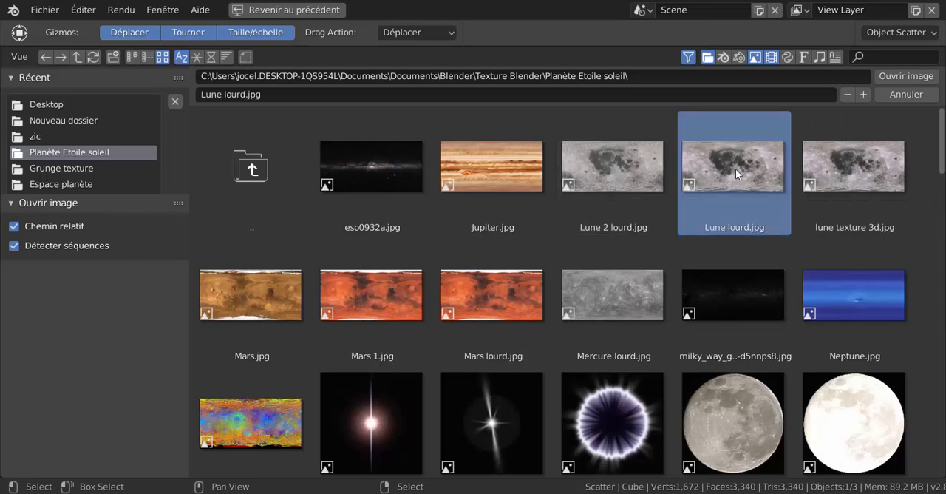
click(899, 76)
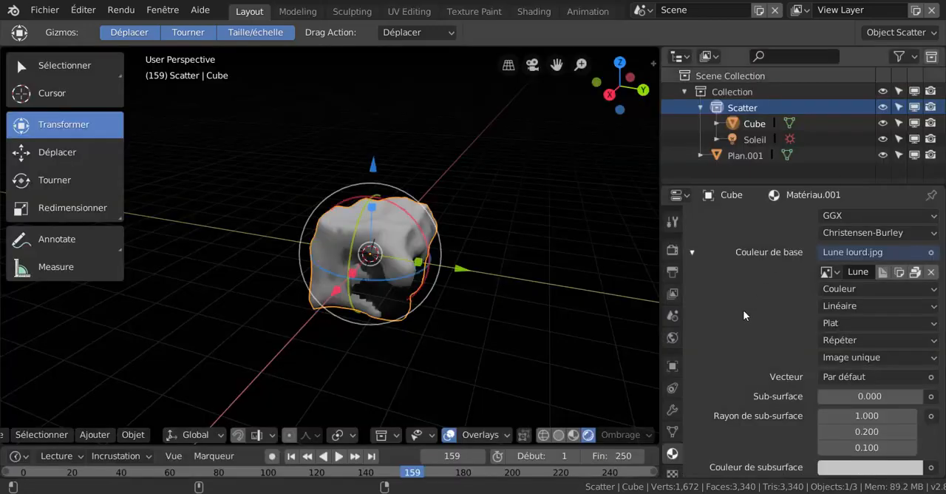
scroll(449, 362, up, 2)
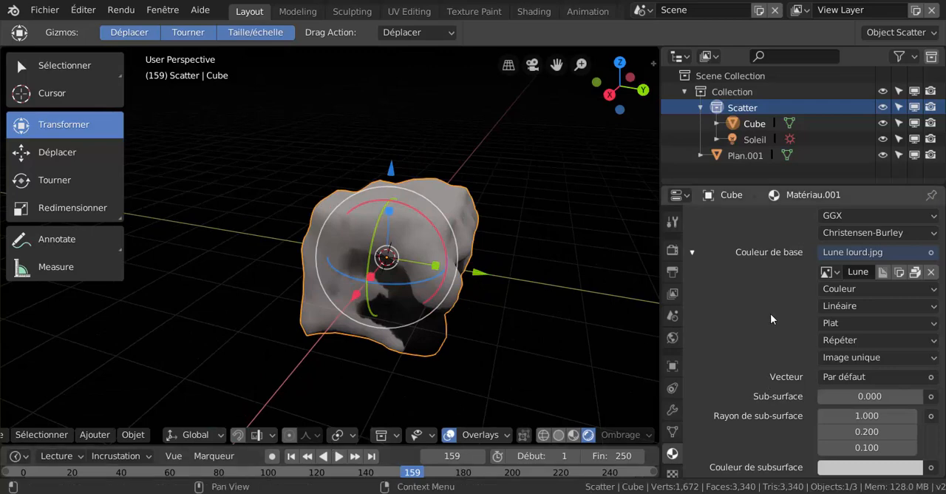
Assign Matériau.001 to all of the rock's faces in Edit mode, and return to Object mode.
scroll(770, 279, down, 1)
scroll(769, 282, up, 8)
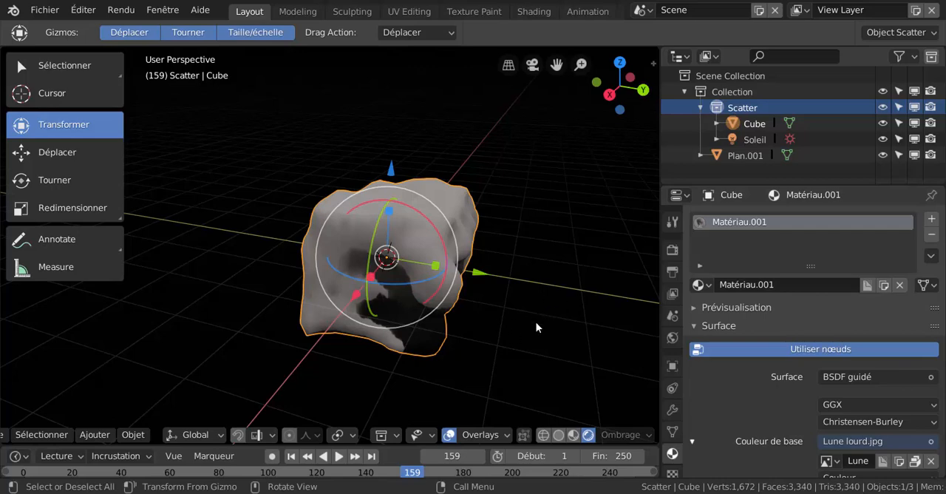
key(ctrl+Tab)
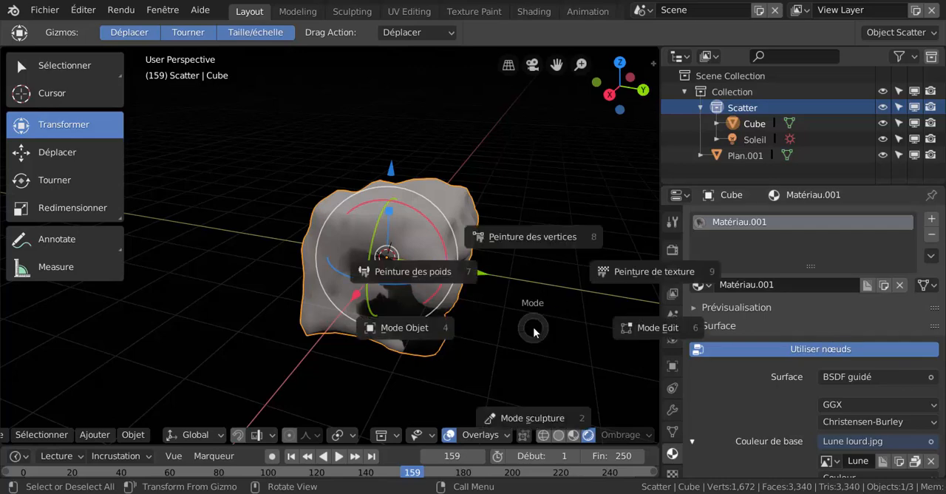
click(637, 330)
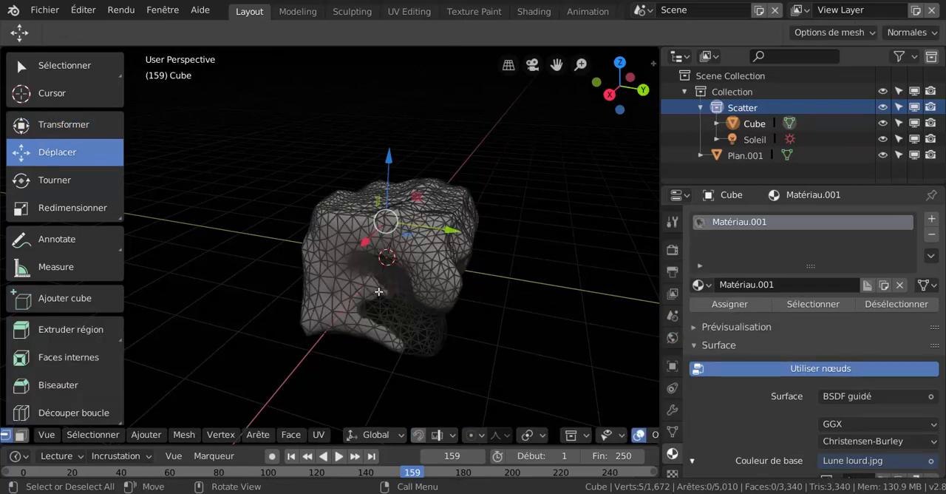
key(a)
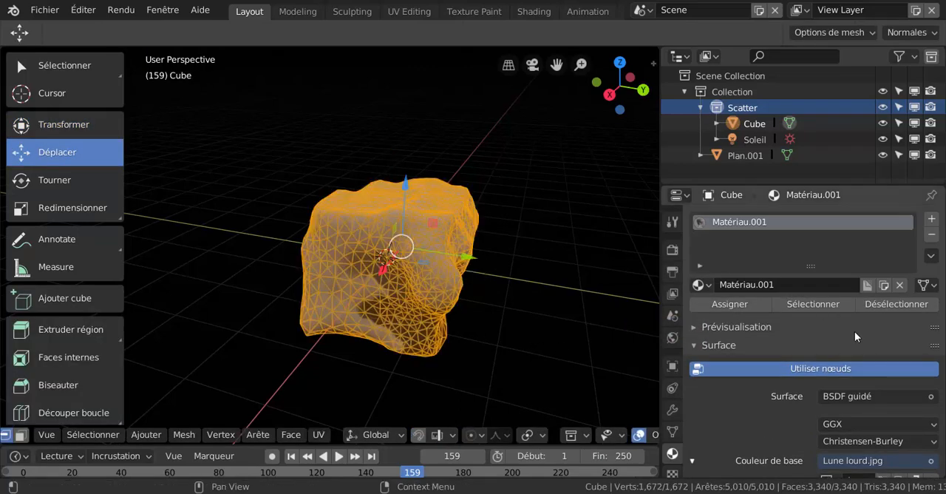
click(742, 306)
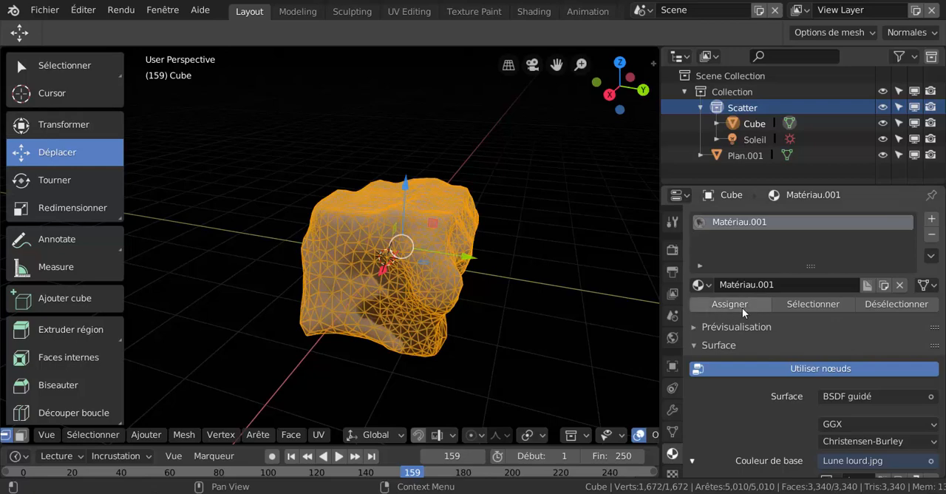
click(732, 303)
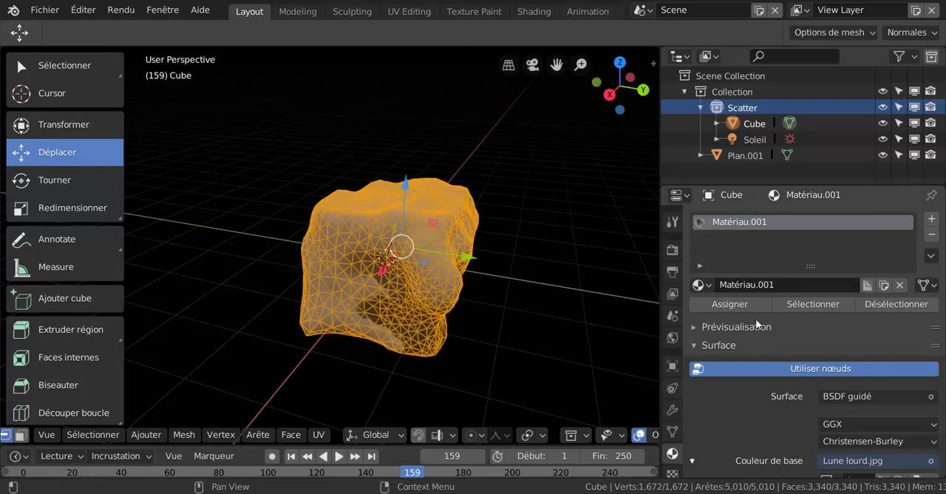
click(731, 304)
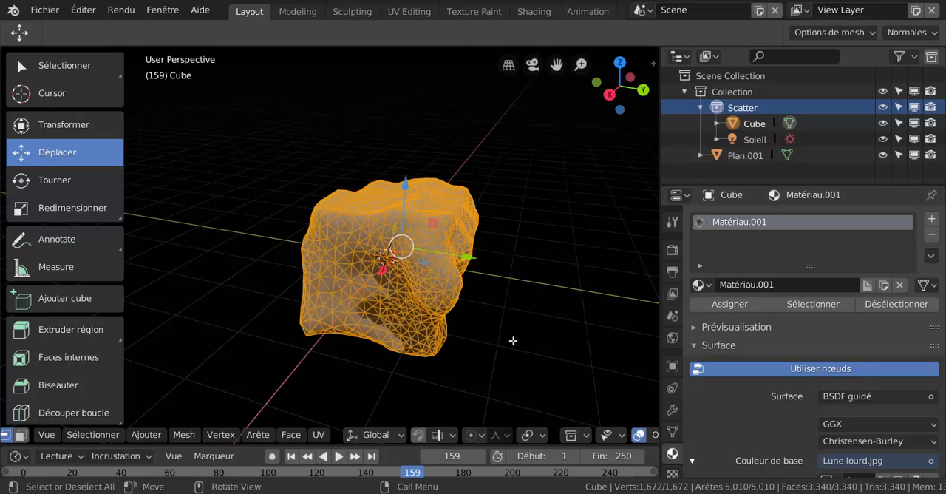
key(ctrl+Tab)
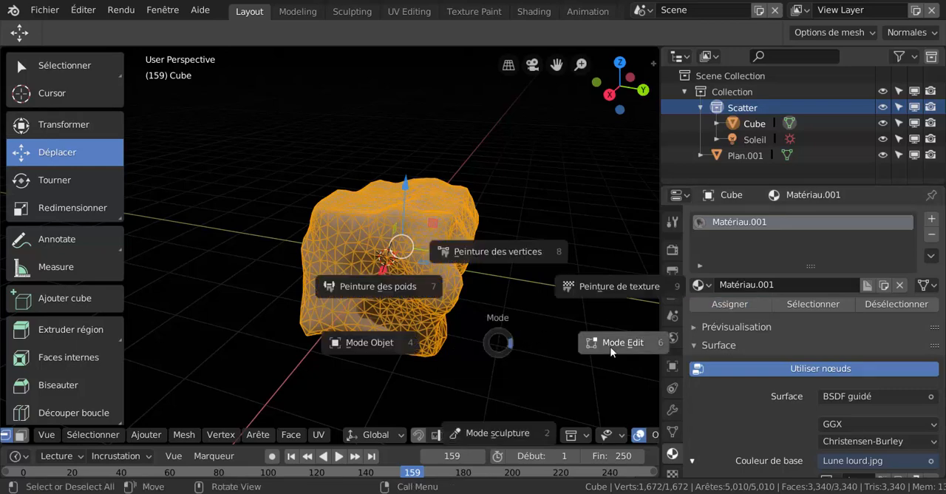
click(399, 340)
Examine how the moon texture sits on the rock from several angles, in both material preview and rendered shading.
scroll(434, 338, up, 2)
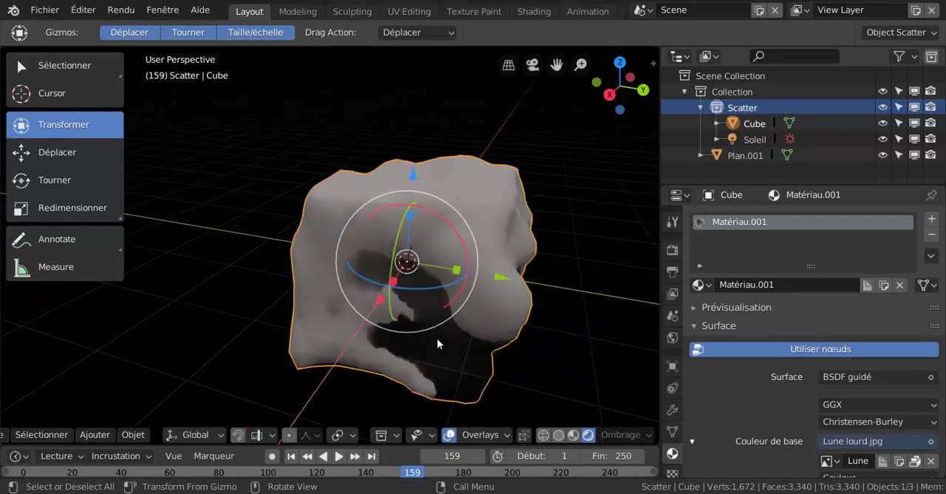
middle_drag(437, 338, 562, 344)
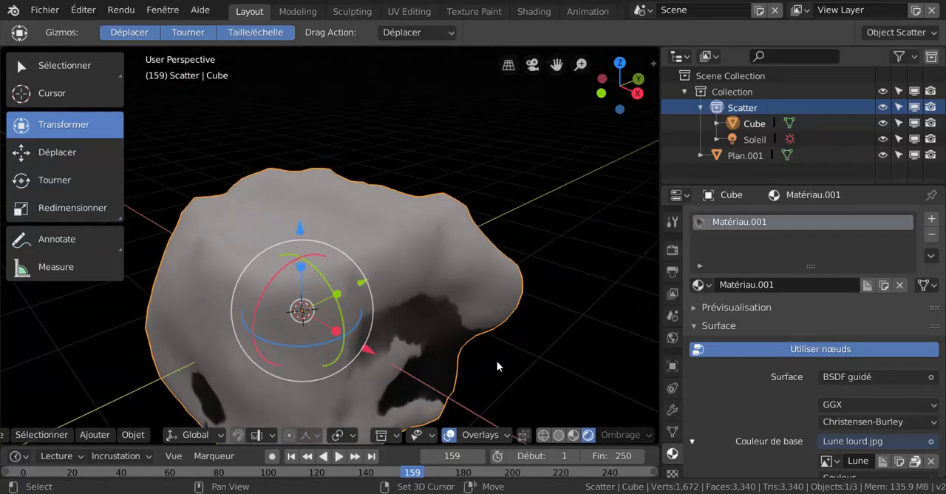
middle_drag(497, 362, 510, 311)
scroll(805, 412, down, 3)
scroll(806, 412, down, 6)
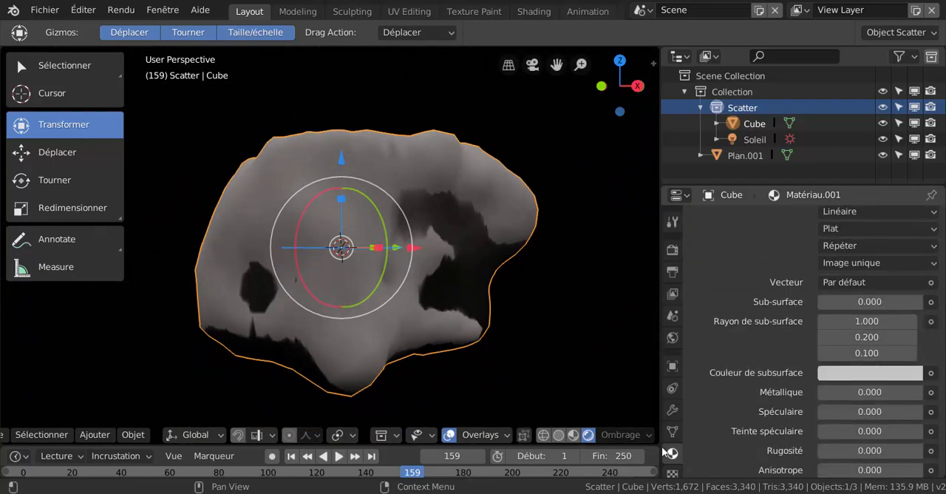
click(574, 436)
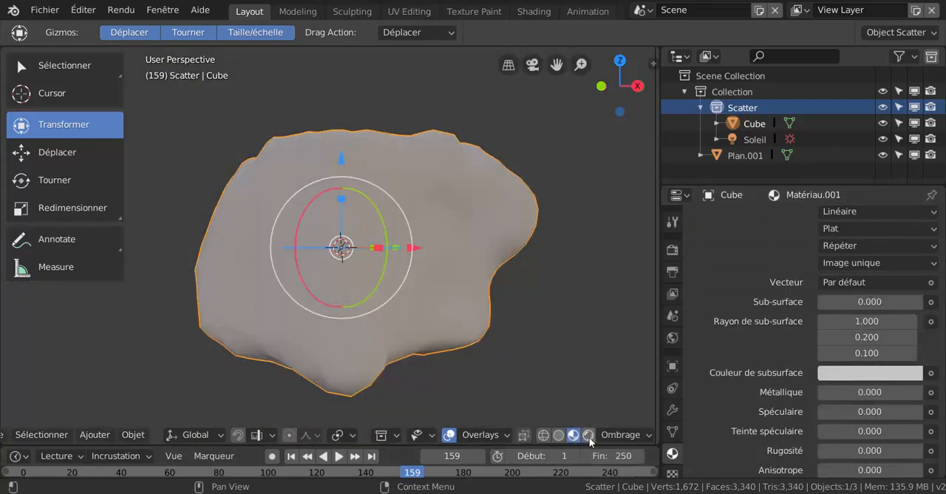
click(589, 437)
scroll(599, 345, down, 3)
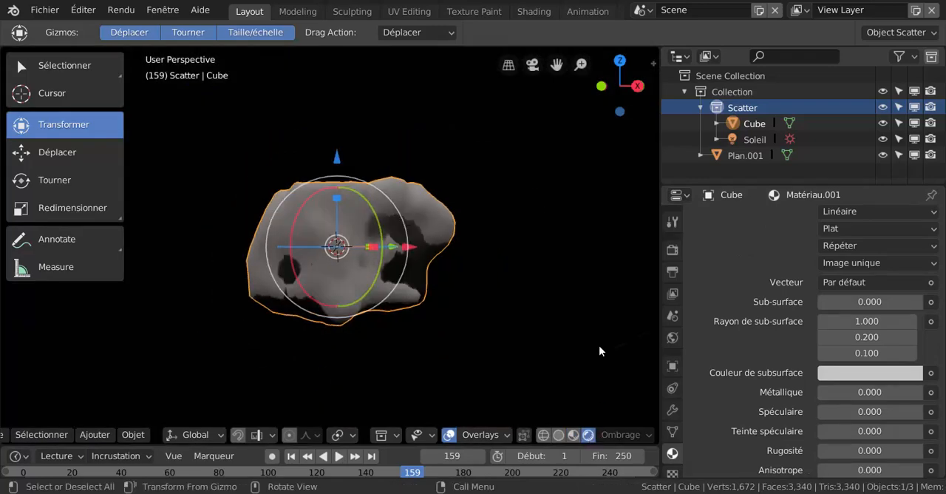
middle_drag(554, 337, 571, 363)
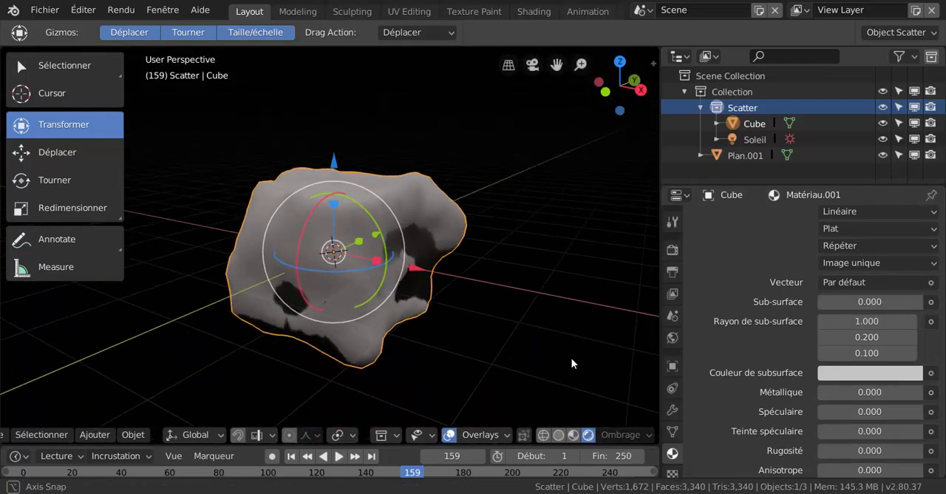
scroll(491, 332, up, 5)
scroll(474, 334, down, 2)
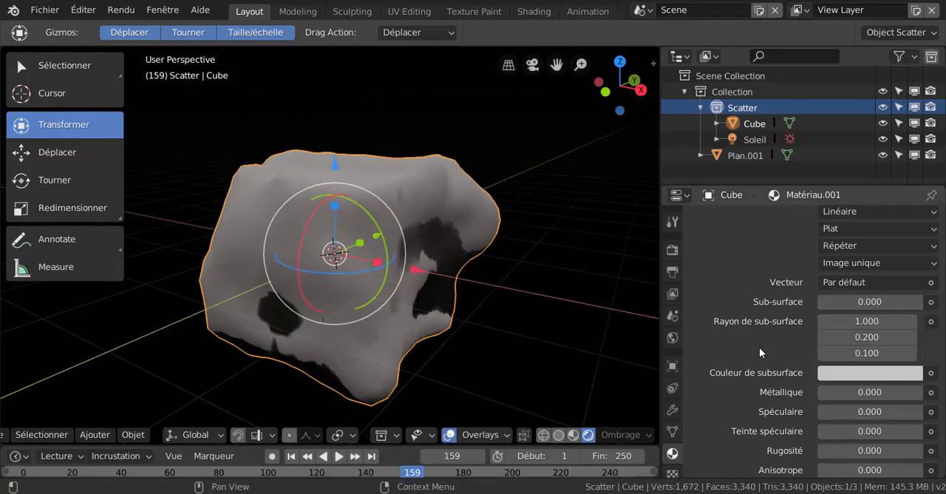
Change the projection of the base colour's image texture to Boîte.
scroll(758, 347, up, 1)
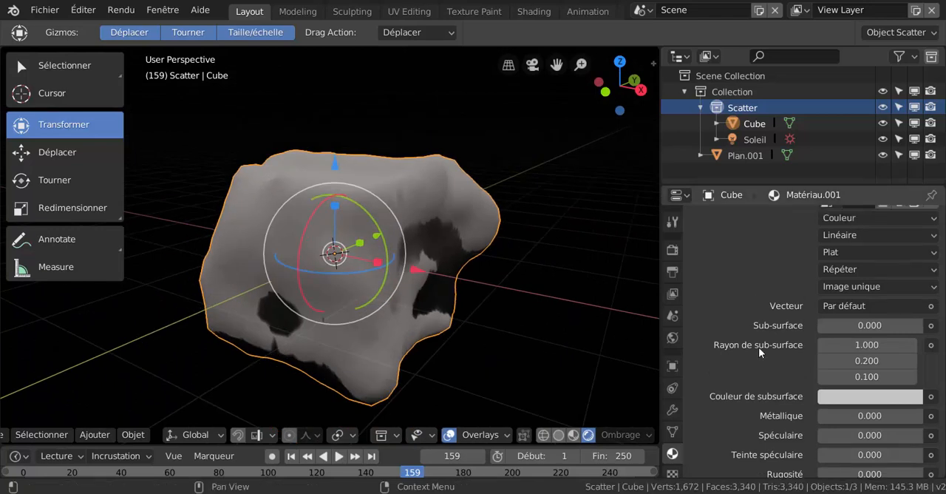
scroll(759, 346, up, 1)
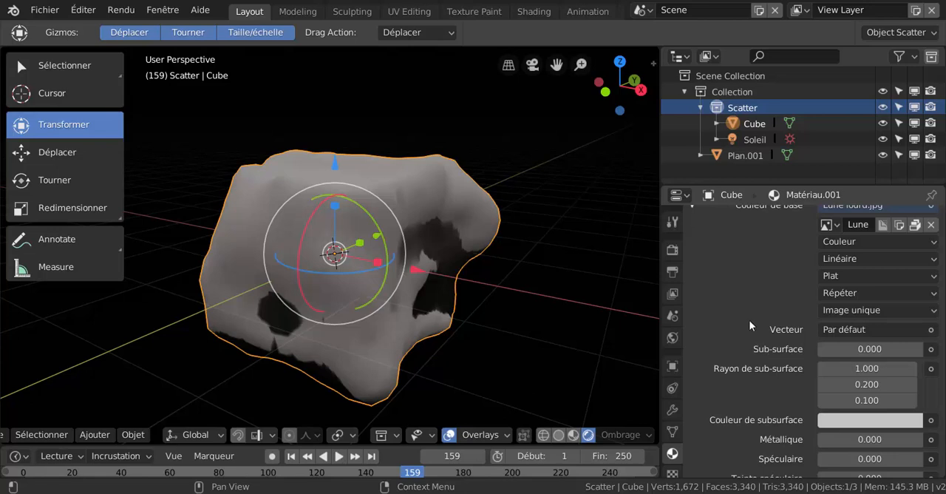
click(850, 275)
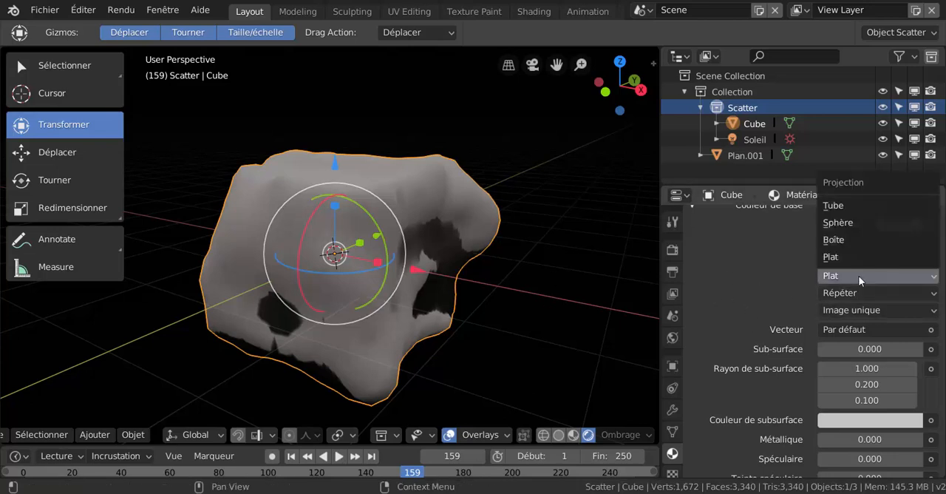
click(857, 272)
click(862, 276)
click(854, 240)
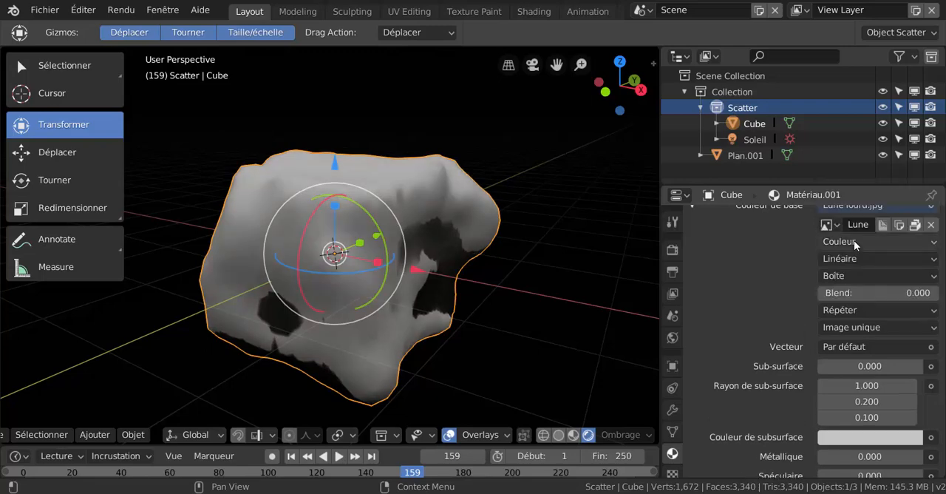
Set the moon texture's vector (Vecteur) to the Générée texture coordinates and check the mapping around the rock.
middle_drag(633, 327, 458, 361)
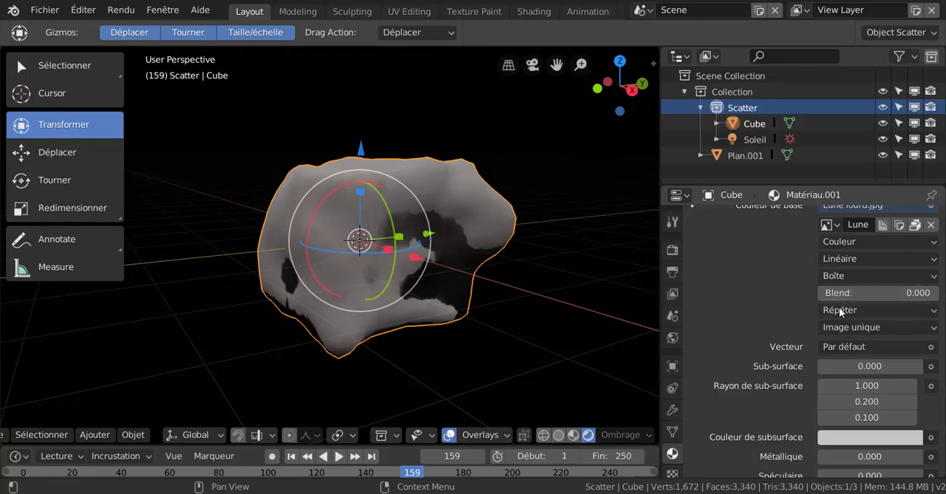
scroll(519, 354, up, 3)
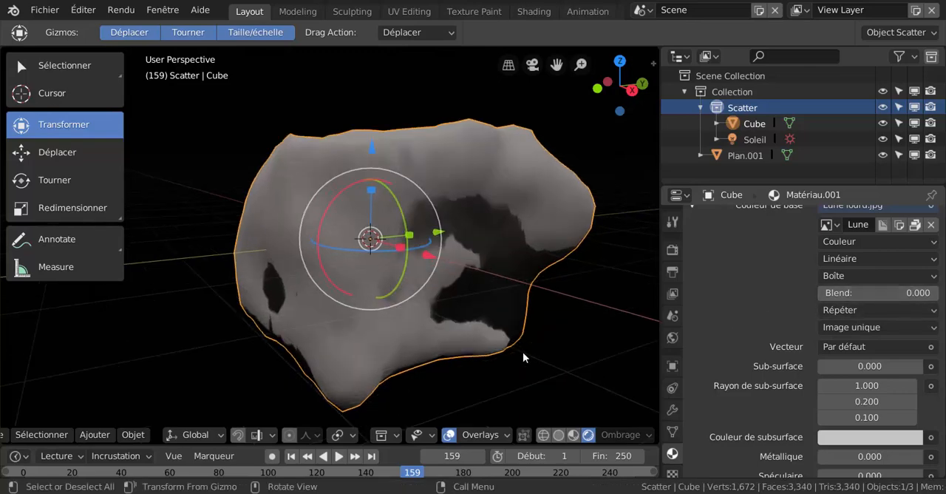
scroll(534, 353, down, 4)
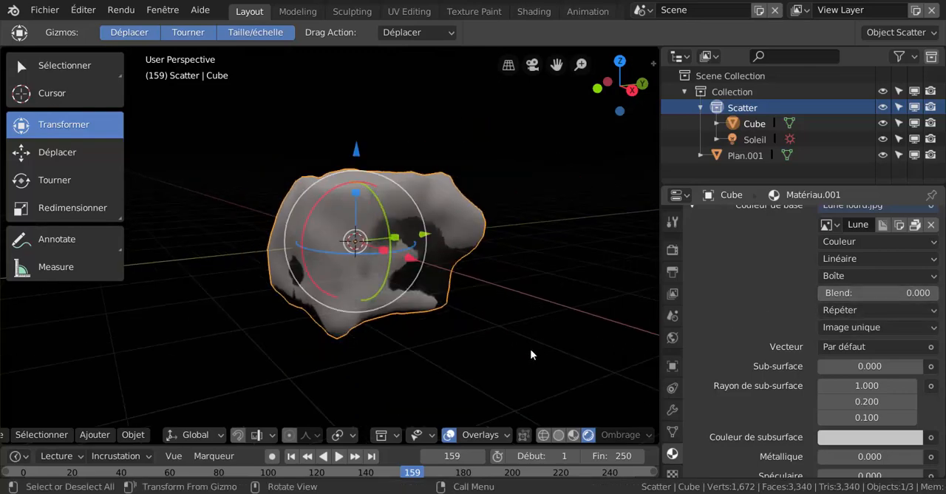
middle_drag(533, 353, 502, 359)
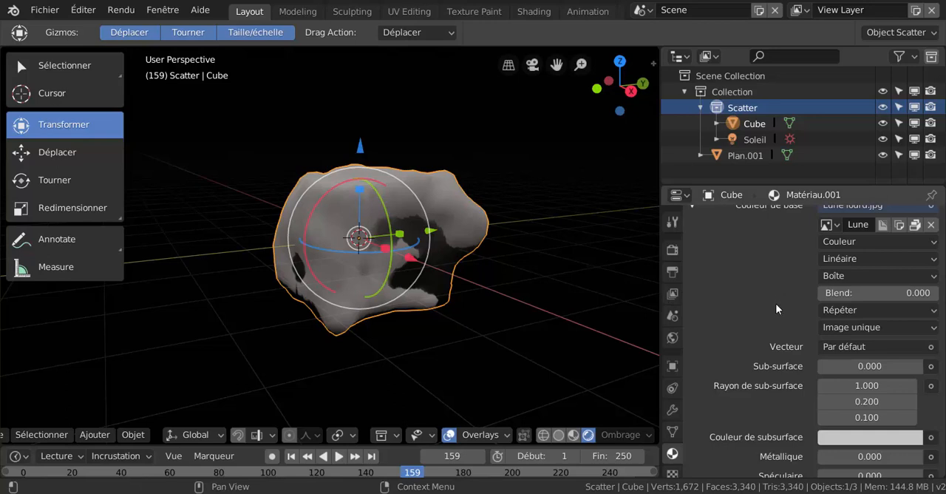
scroll(776, 305, down, 3)
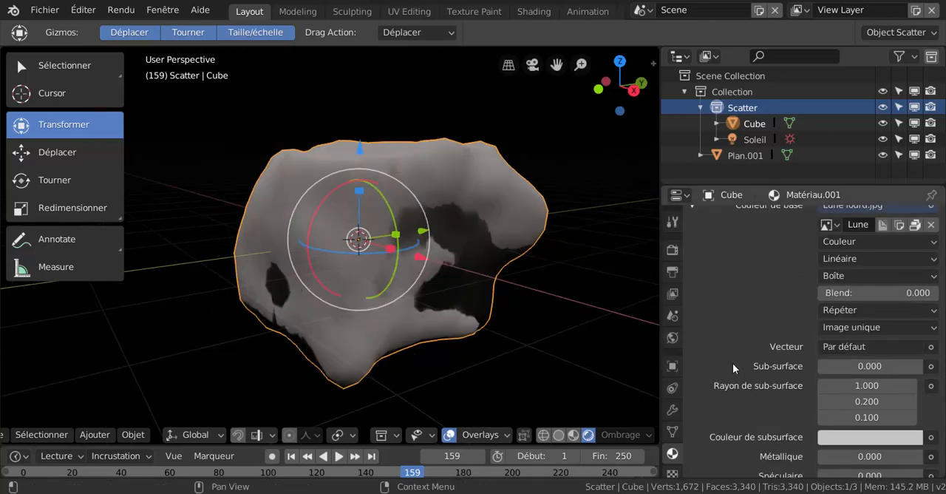
click(900, 347)
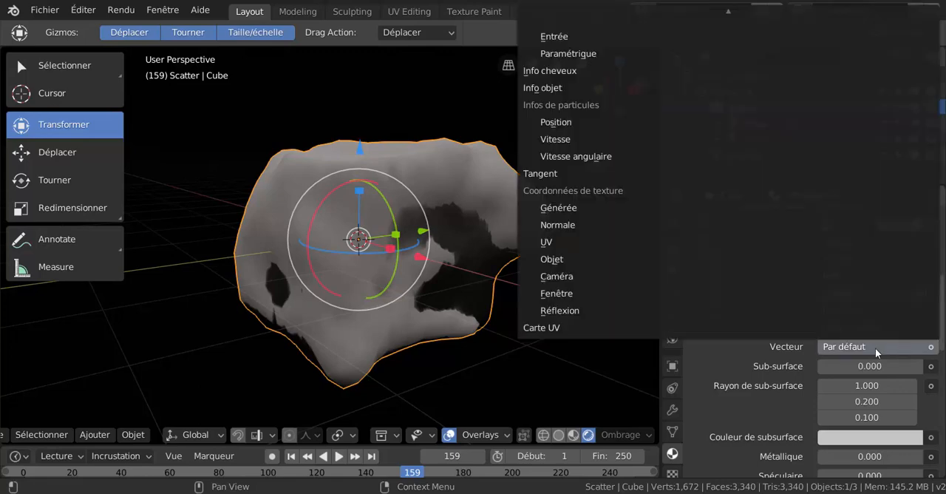
click(568, 209)
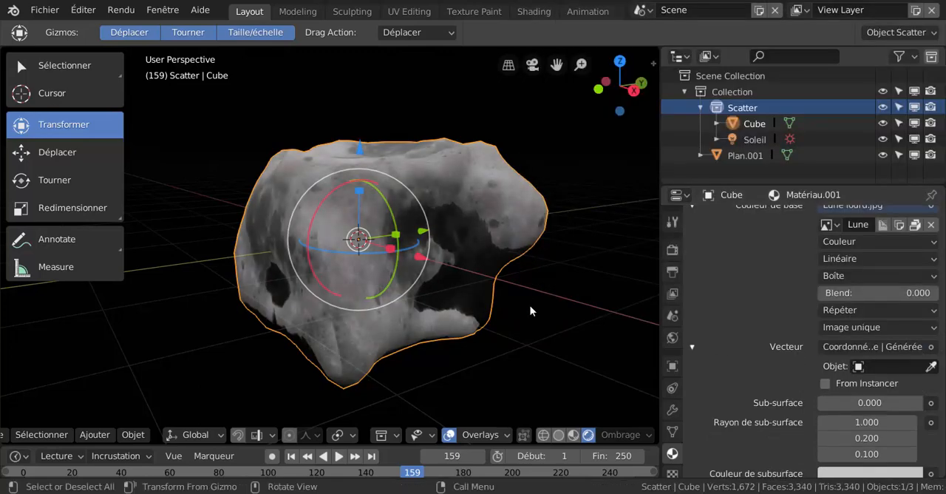
middle_drag(471, 338, 436, 342)
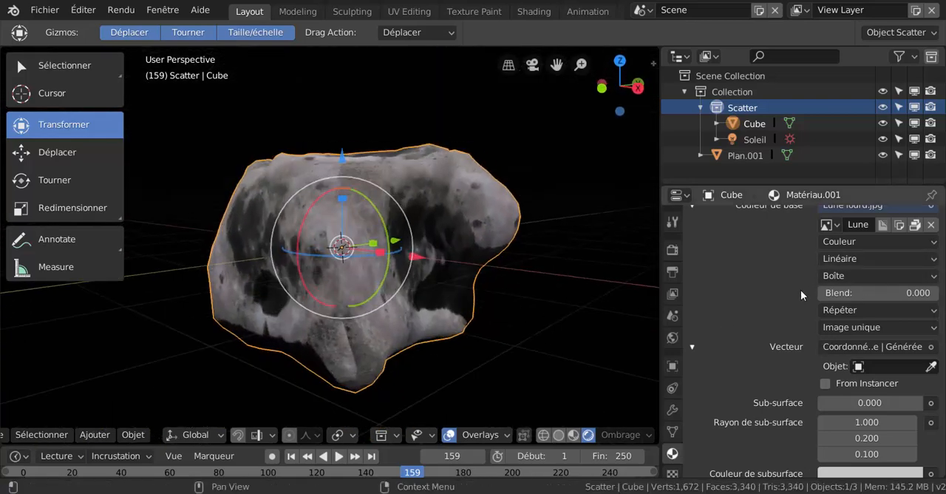
scroll(813, 299, up, 5)
scroll(817, 302, up, 3)
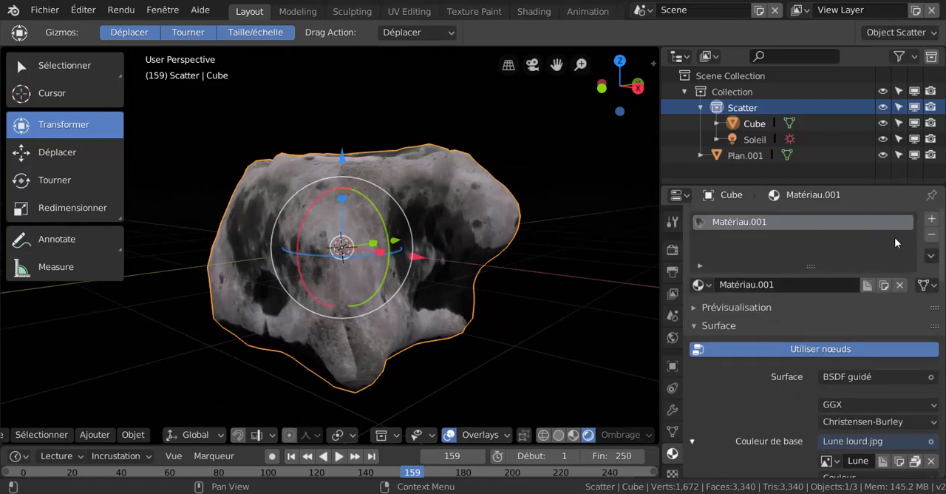
scroll(844, 286, down, 2)
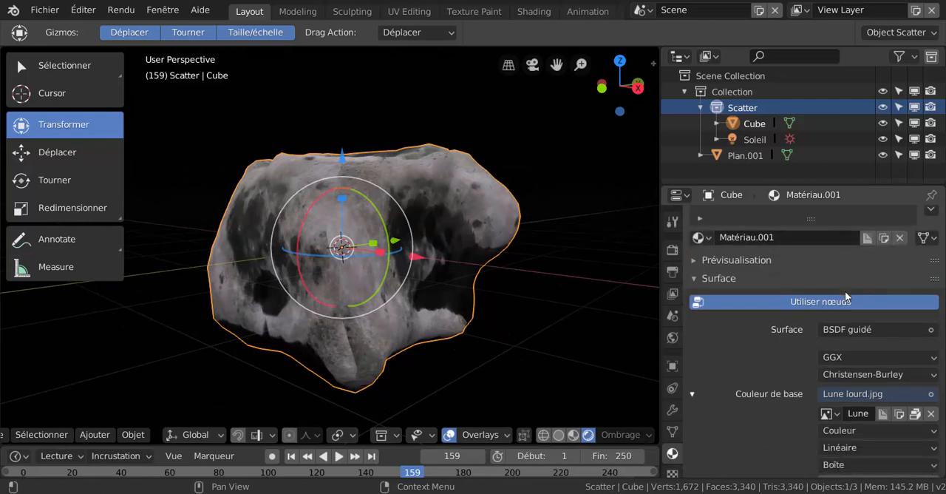
Unlink Matériau.001 from the rock and create a new material in its place.
scroll(845, 291, up, 2)
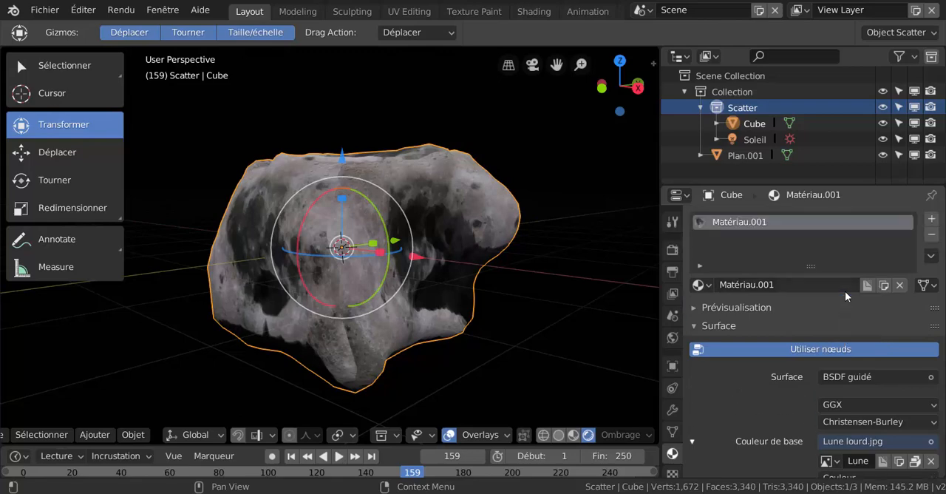
click(898, 285)
scroll(474, 334, down, 3)
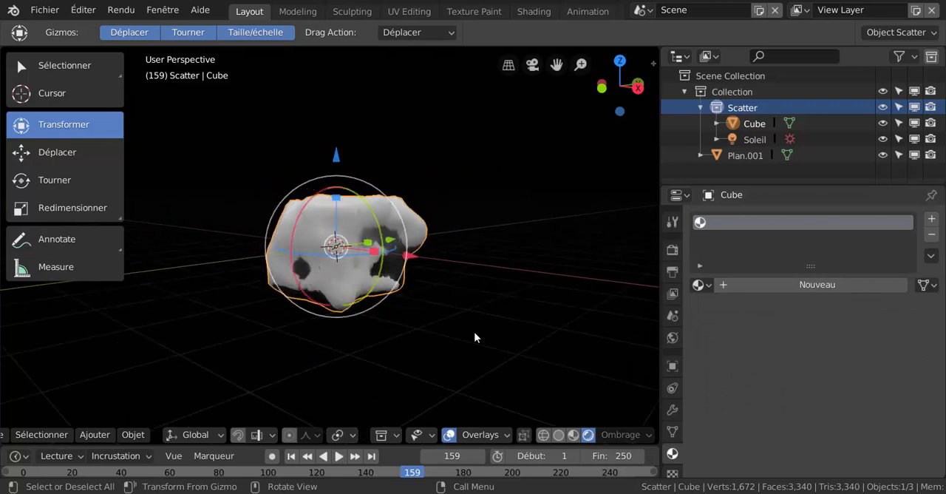
scroll(475, 337, up, 2)
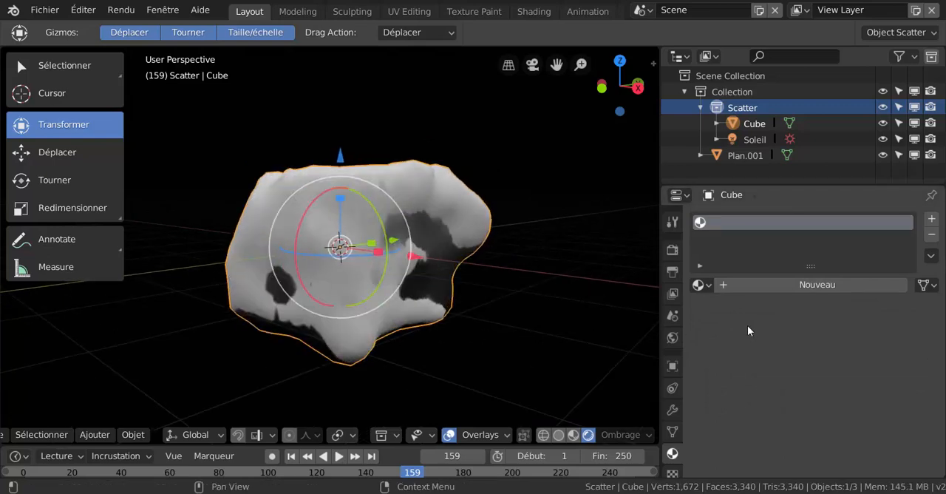
click(805, 286)
Feed the new material's base colour (Couleur de base) from an image texture (Texture image).
scroll(785, 399, down, 2)
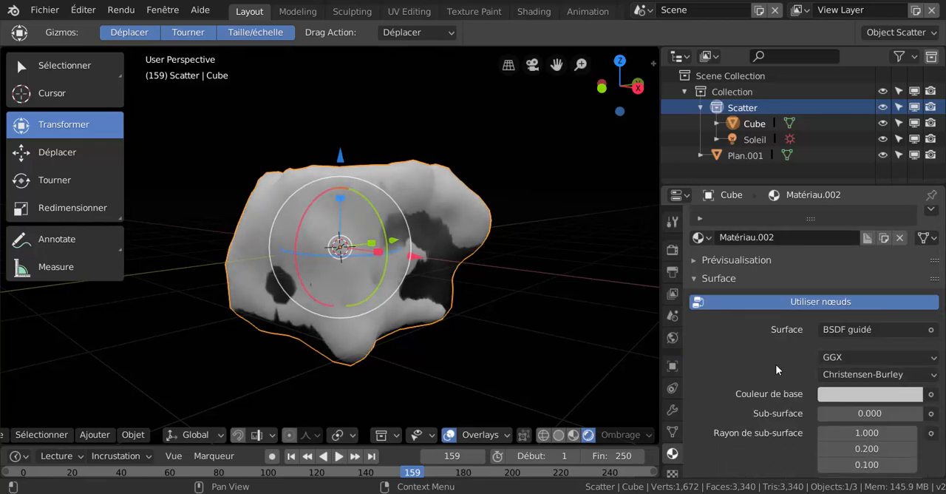
click(932, 395)
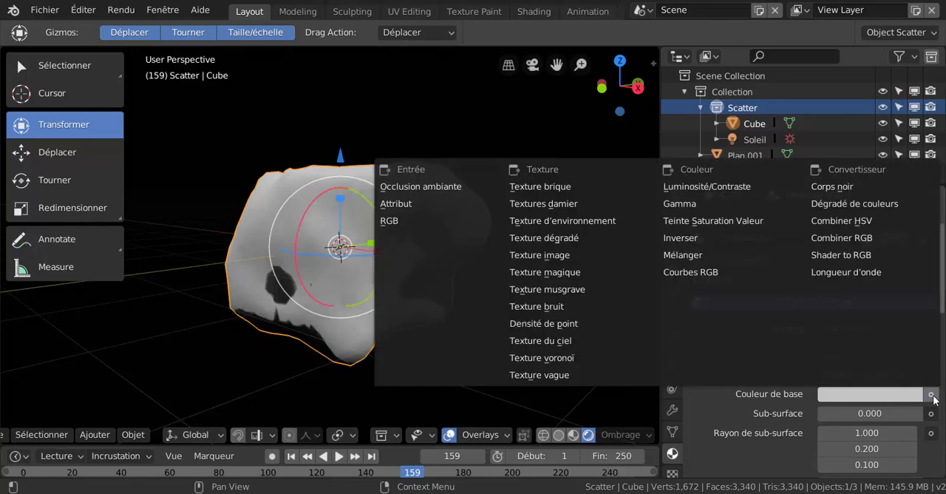
click(542, 255)
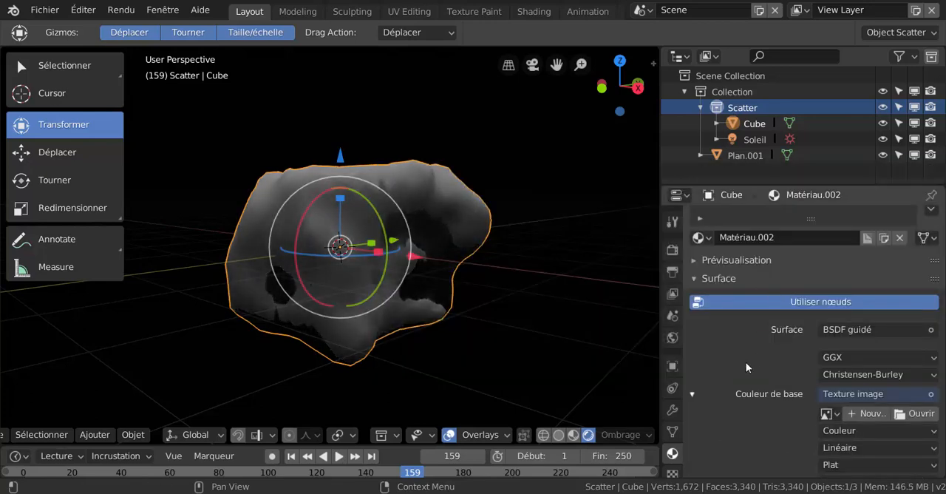
Load Lune 2 lourd.jpg from the Planète Etoile soleil folder as the base colour's image, browsing the files as thumbnails.
scroll(746, 361, down, 3)
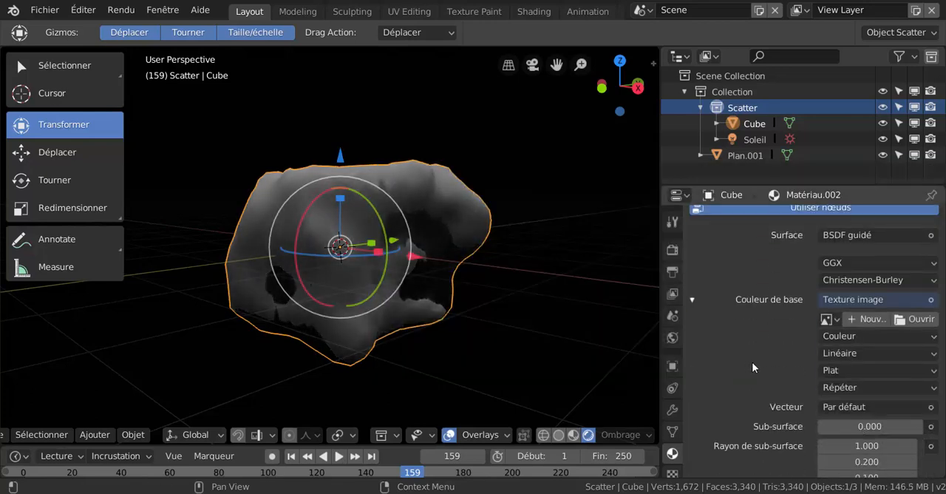
click(922, 320)
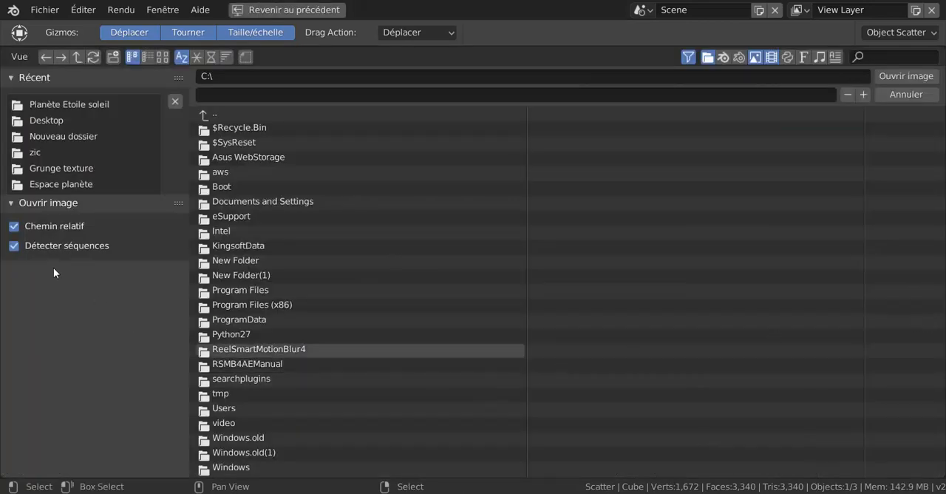
click(59, 184)
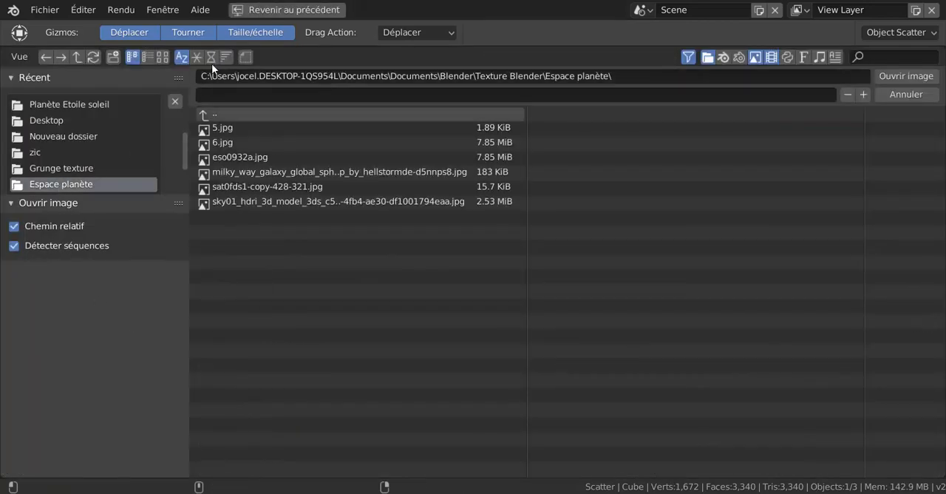
click(162, 56)
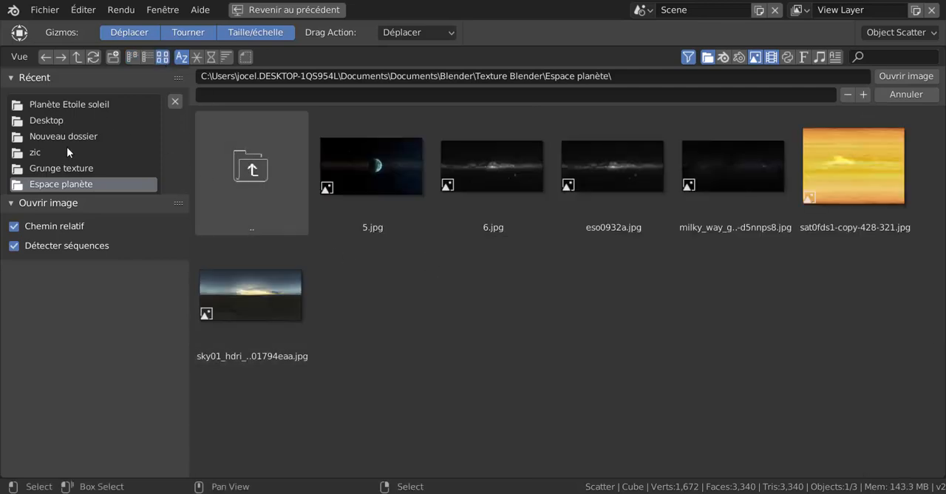
click(70, 104)
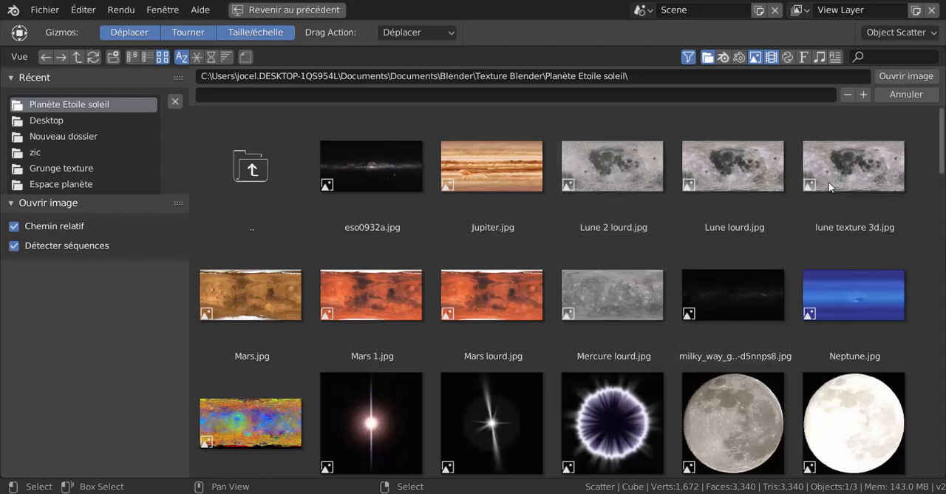
click(626, 167)
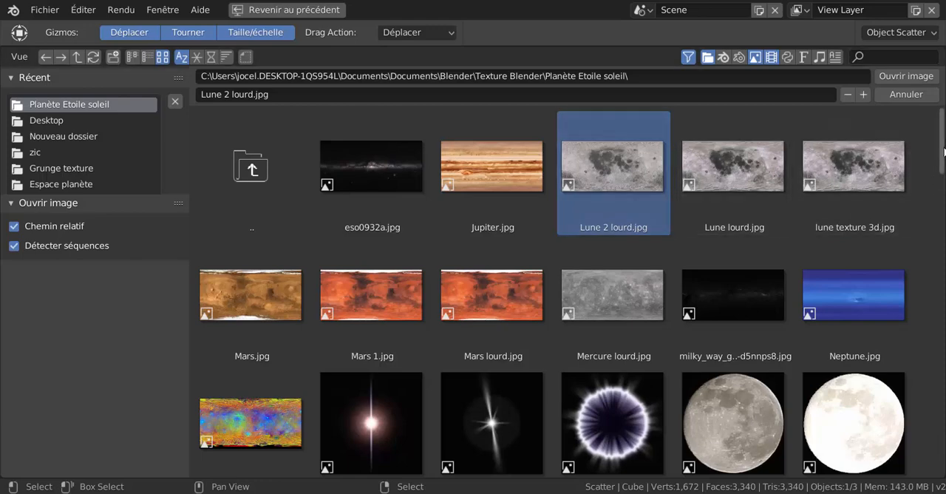
click(902, 74)
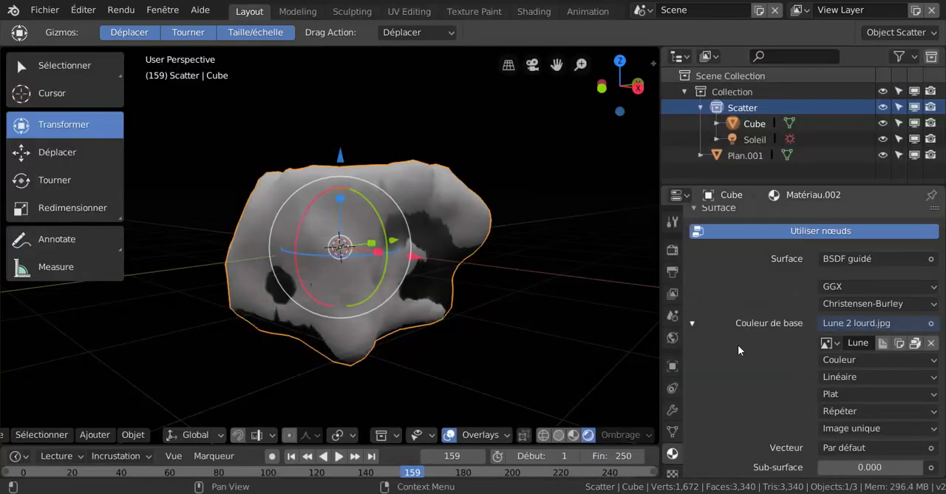
Set the moon texture's vector (Vecteur) to Générée texture coordinates while in Edit mode, and return to Object mode.
scroll(738, 344, up, 3)
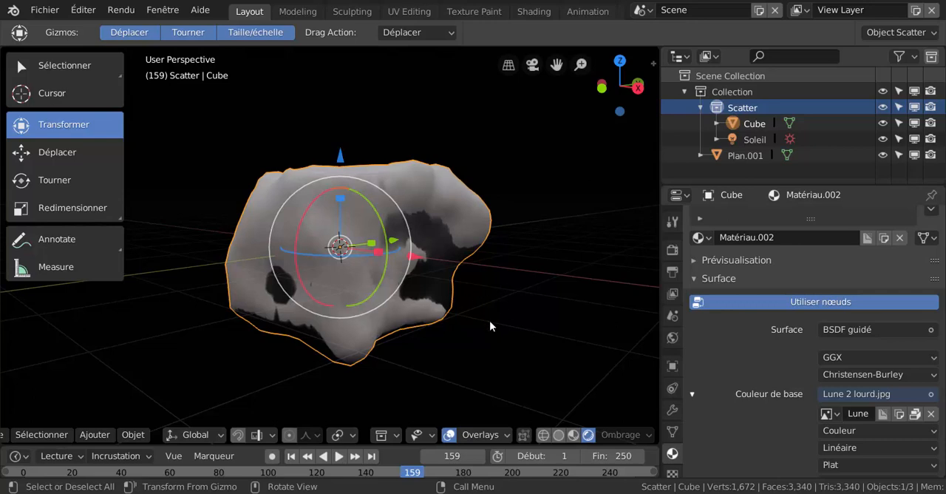
key(ctrl+Tab)
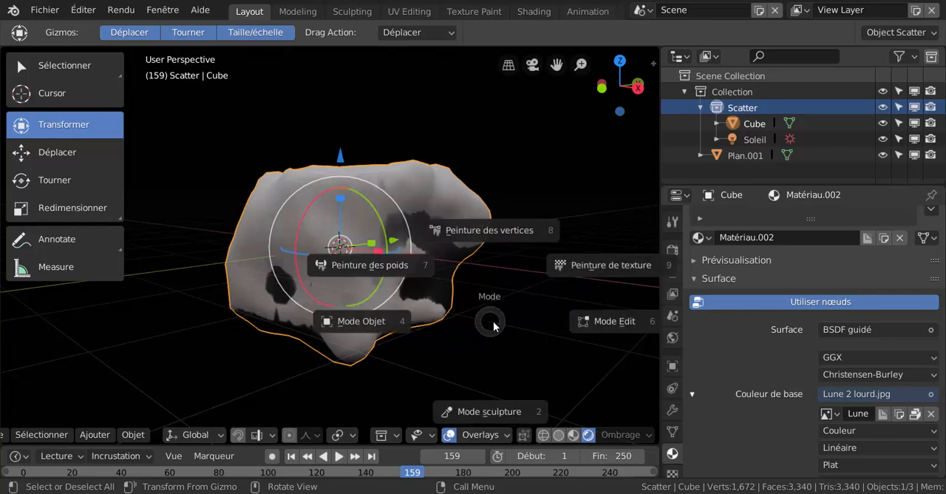
click(604, 322)
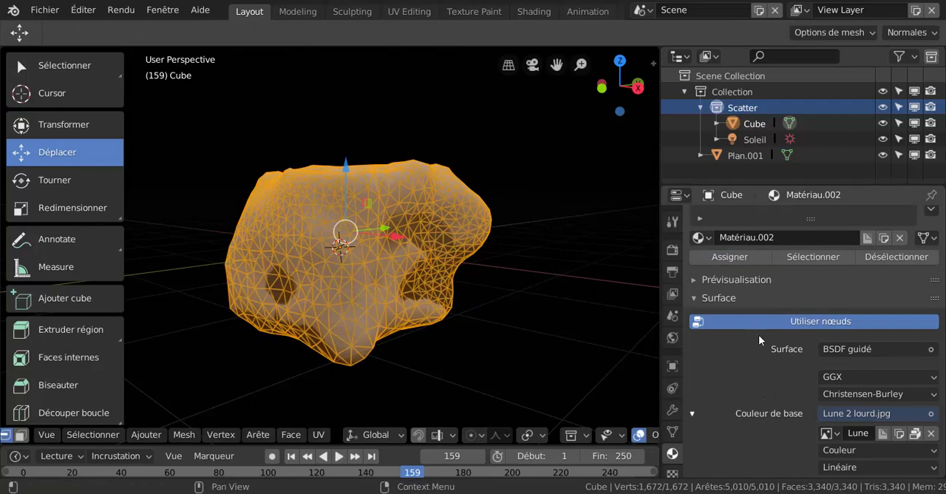
scroll(787, 388, down, 5)
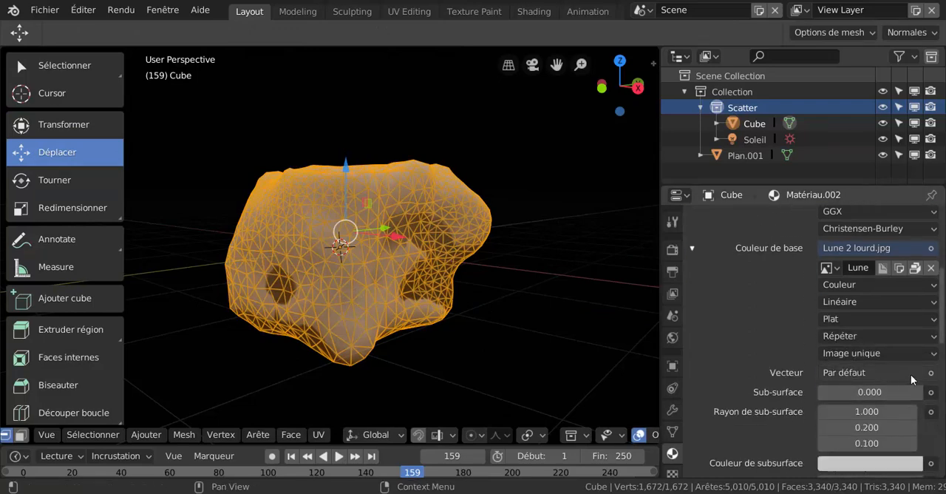
click(911, 375)
click(924, 377)
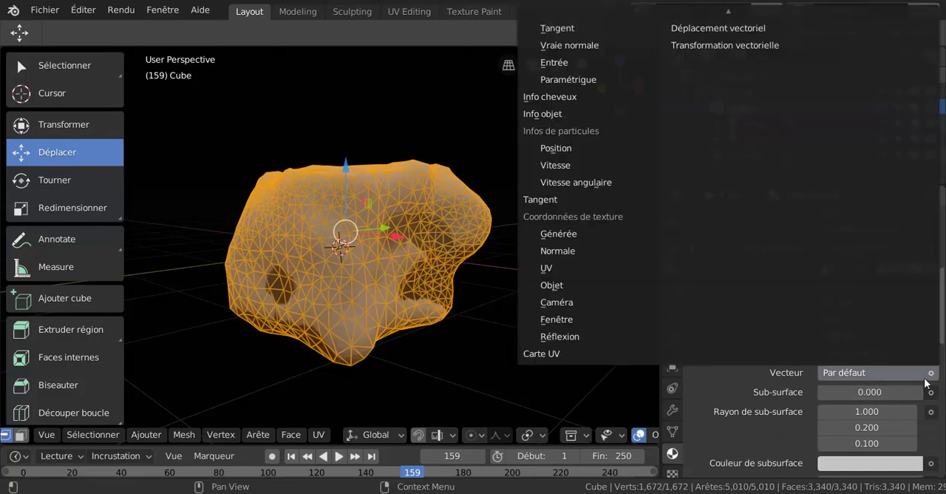
click(573, 236)
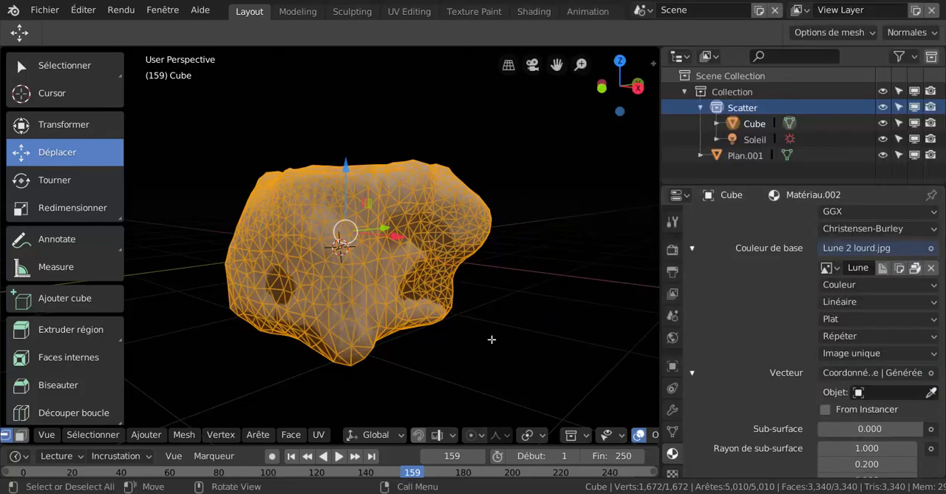
key(ctrl+Tab)
click(353, 335)
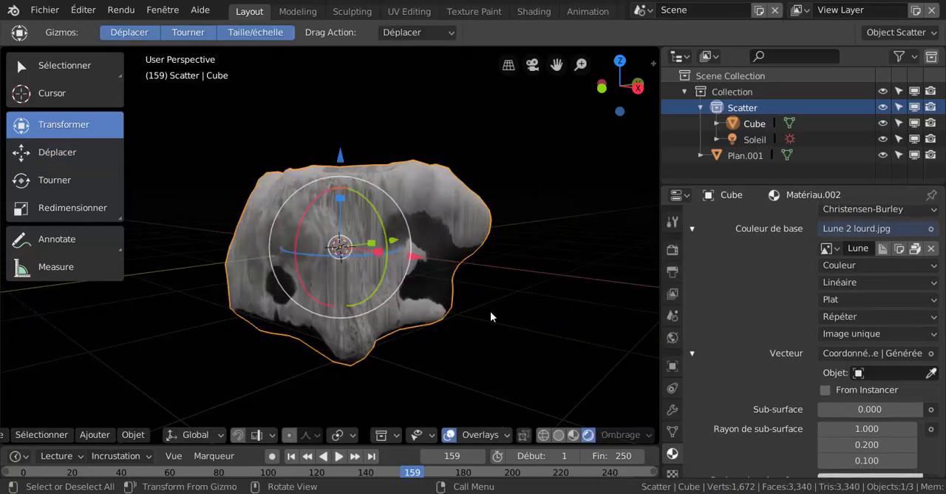
middle_drag(490, 311, 503, 325)
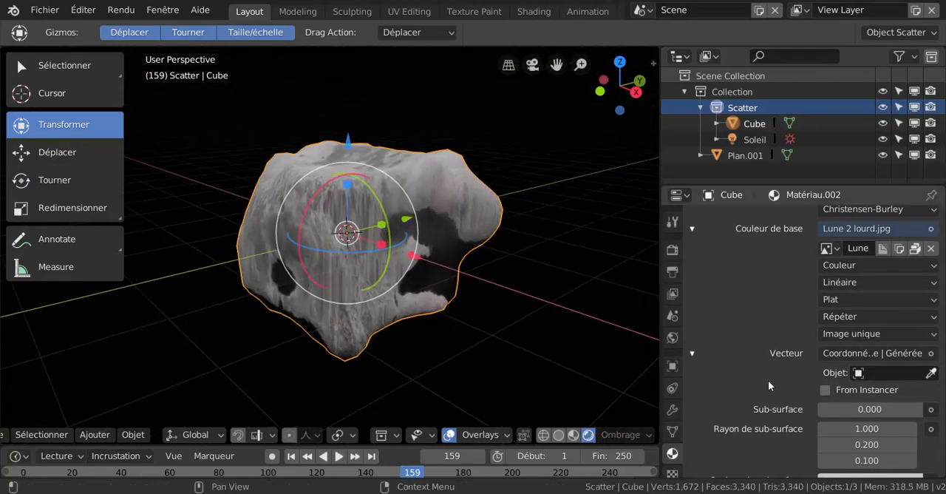
Set the projection of the Lune 2 lourd.jpg texture to Boîte and inspect the rock up close.
click(844, 297)
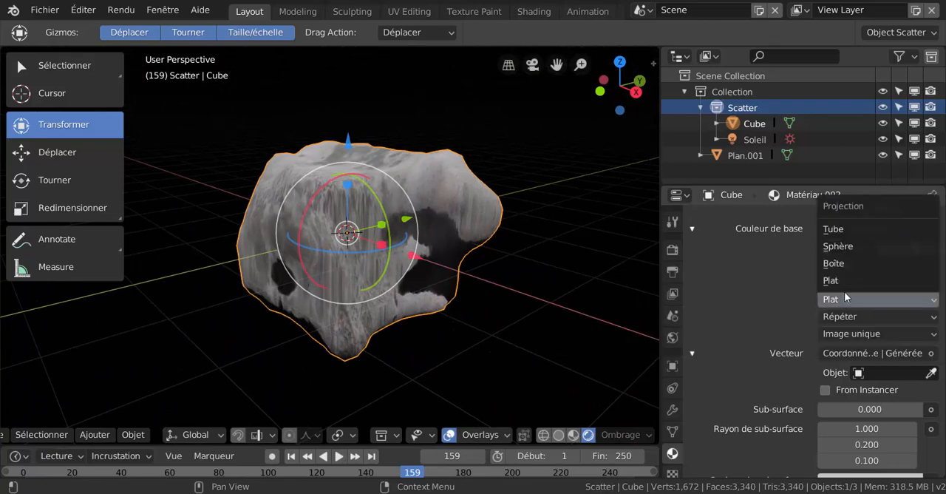
click(847, 264)
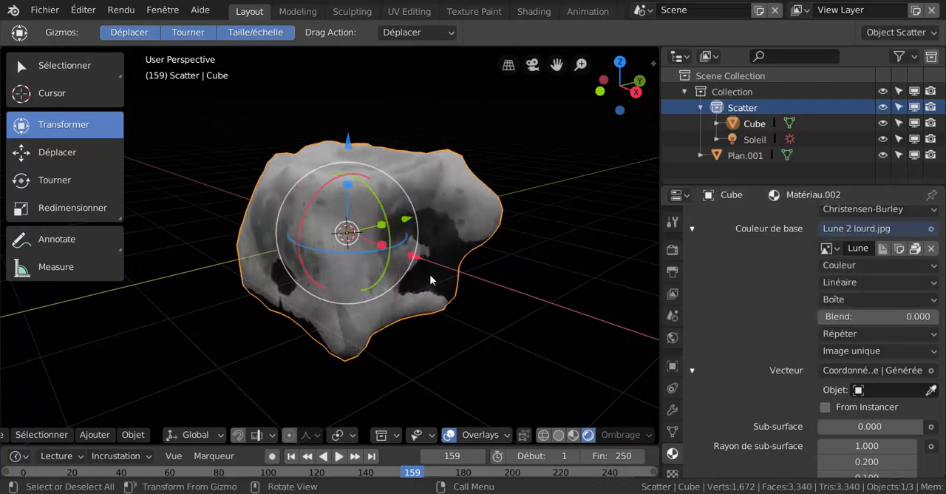
scroll(405, 257, up, 4)
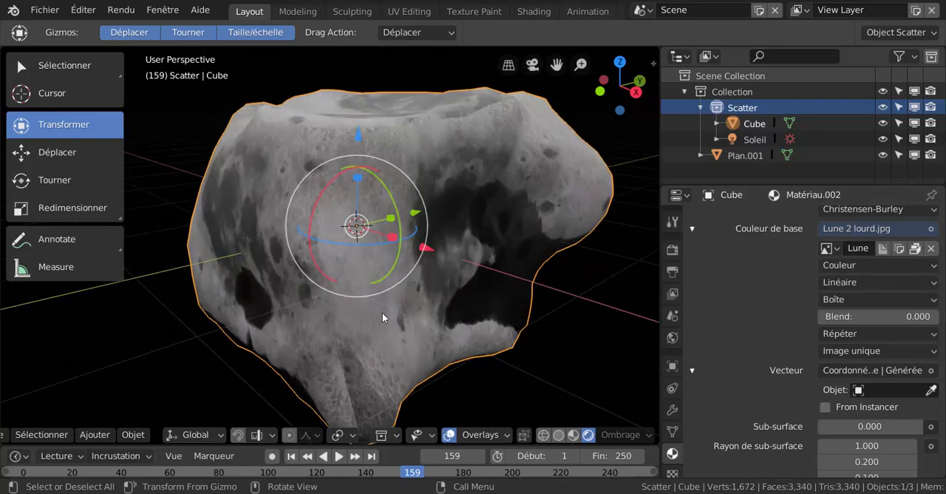
middle_drag(382, 314, 441, 311)
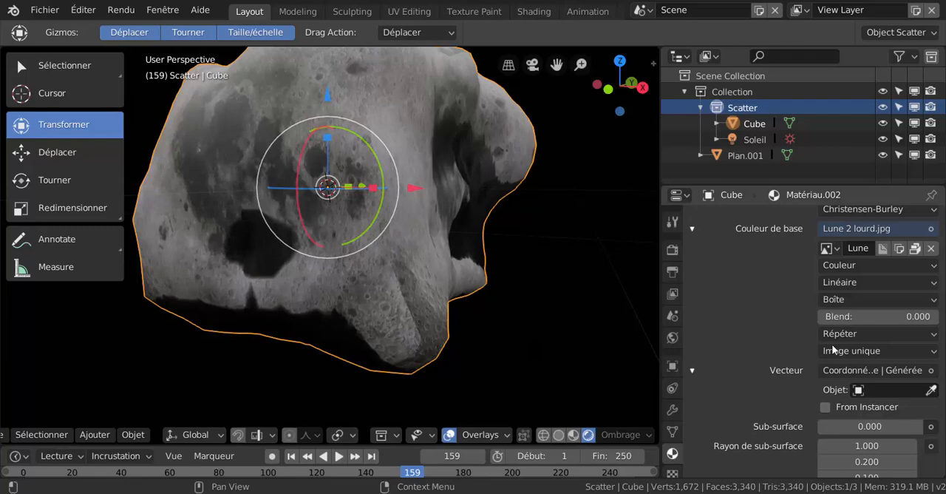
Raise the box projection's Blend to 0.858 and check the softened seams around the rock.
drag(851, 317, 920, 317)
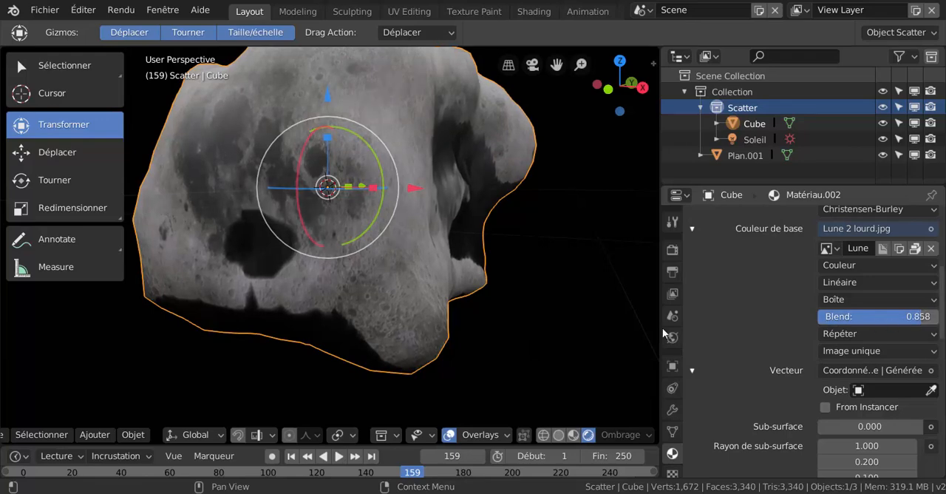
middle_drag(588, 278, 533, 285)
scroll(334, 323, down, 3)
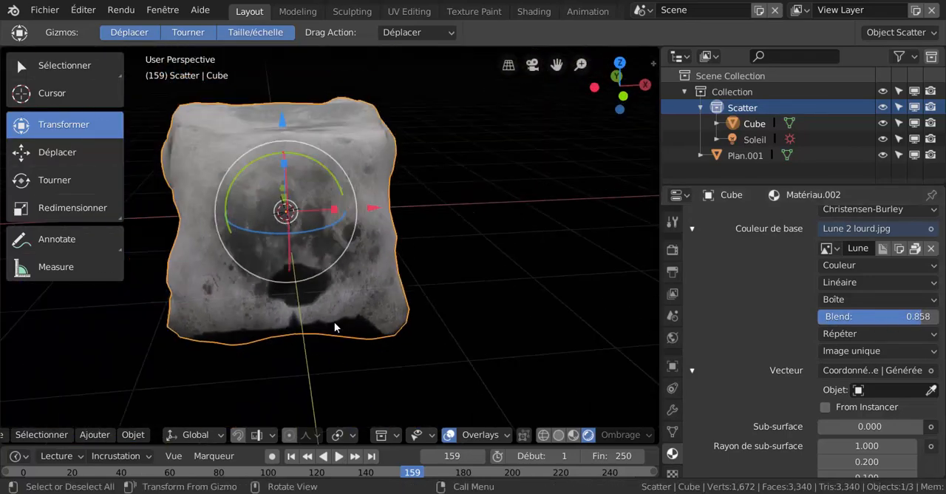
mouse_move(334, 325)
middle_down()
mouse_move(495, 291)
mouse_move(374, 315)
mouse_move(356, 294)
mouse_move(397, 285)
mouse_move(350, 331)
middle_up()
scroll(495, 292, down, 3)
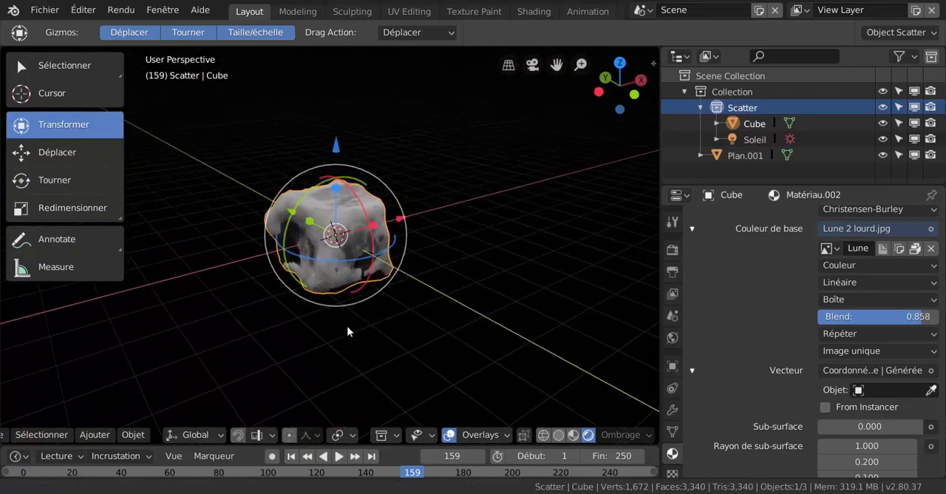
scroll(347, 326, up, 3)
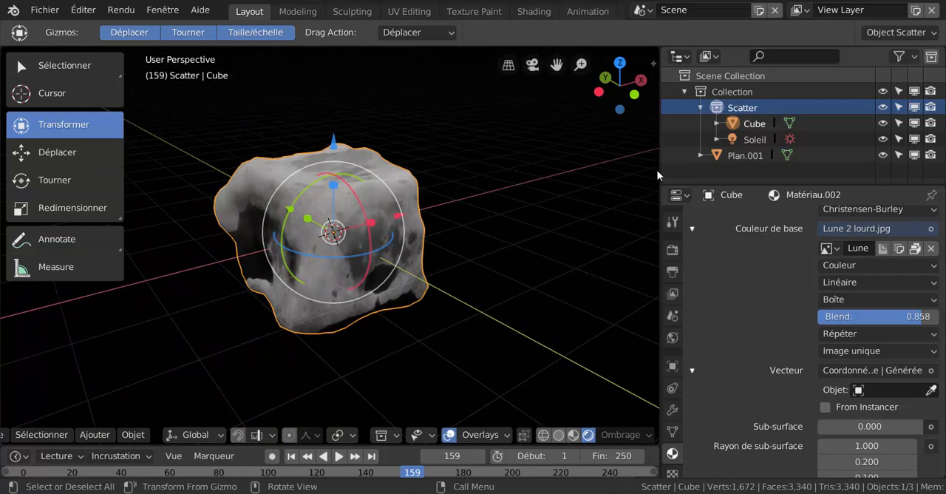
Split the 3D viewport vertically and turn the new, widened area into a Shader Editor.
right_click(736, 278)
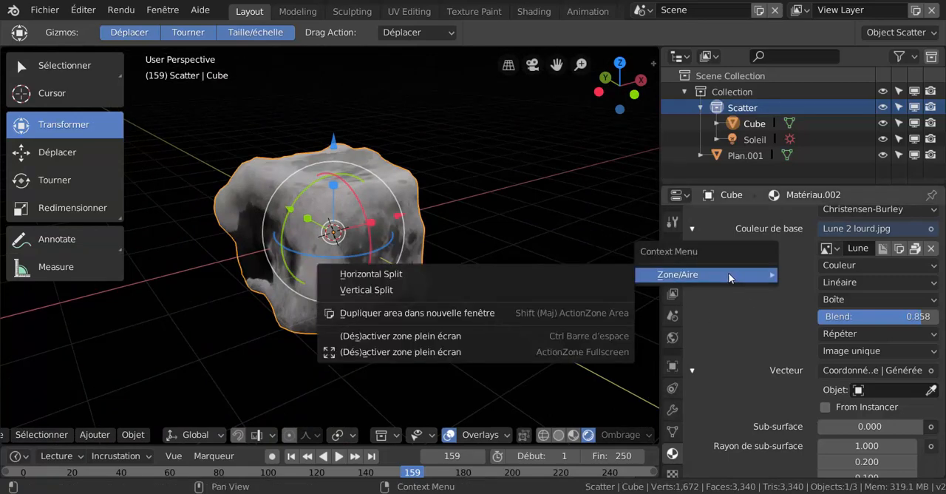
click(368, 291)
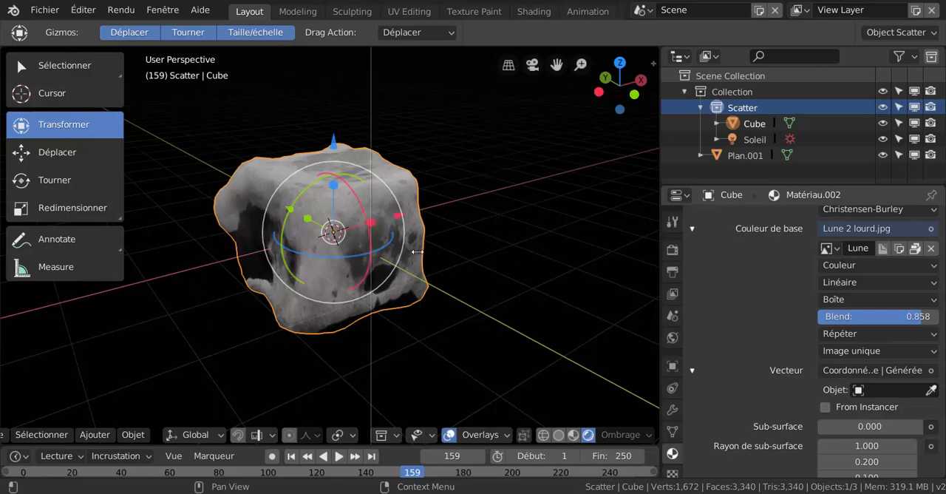
click(509, 279)
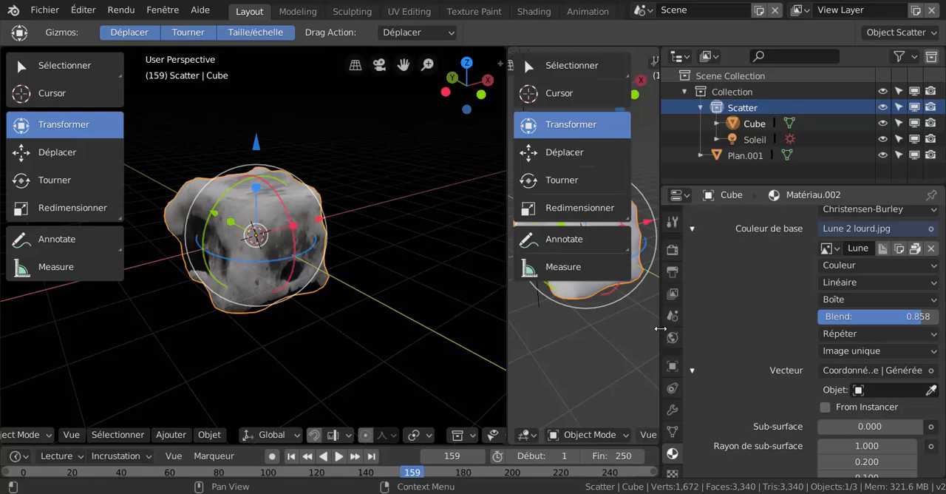
drag(660, 323, 816, 321)
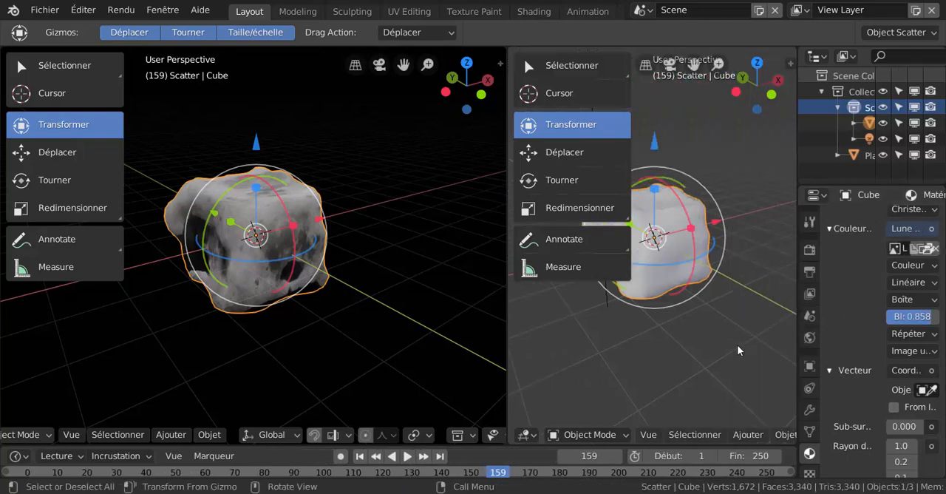
click(526, 435)
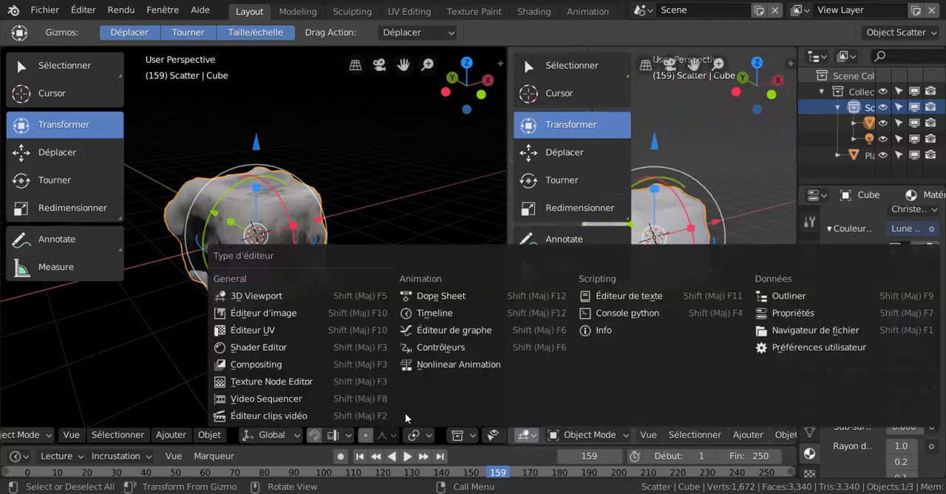
click(253, 348)
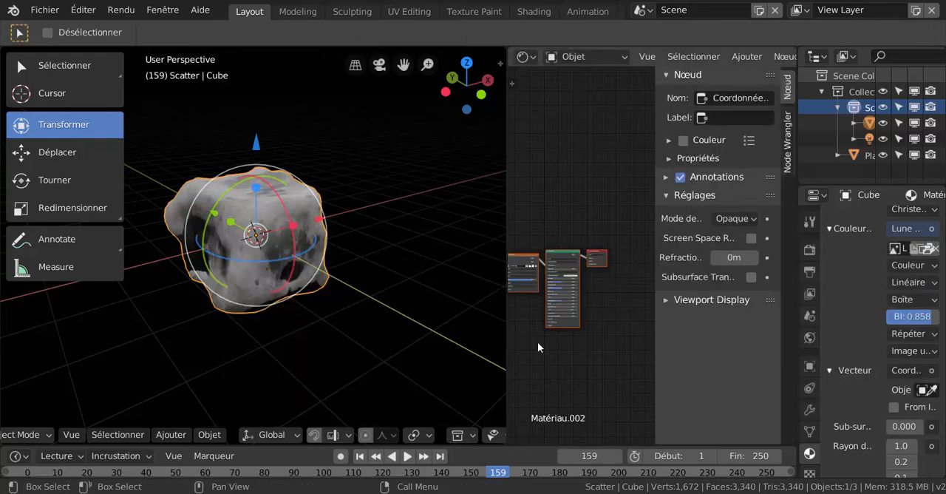
Hide the Shader Editor's sidebar and move the texture-coordinate and Lune 2 lourd.jpg nodes away from the BSDF node to make room.
drag(707, 333, 824, 340)
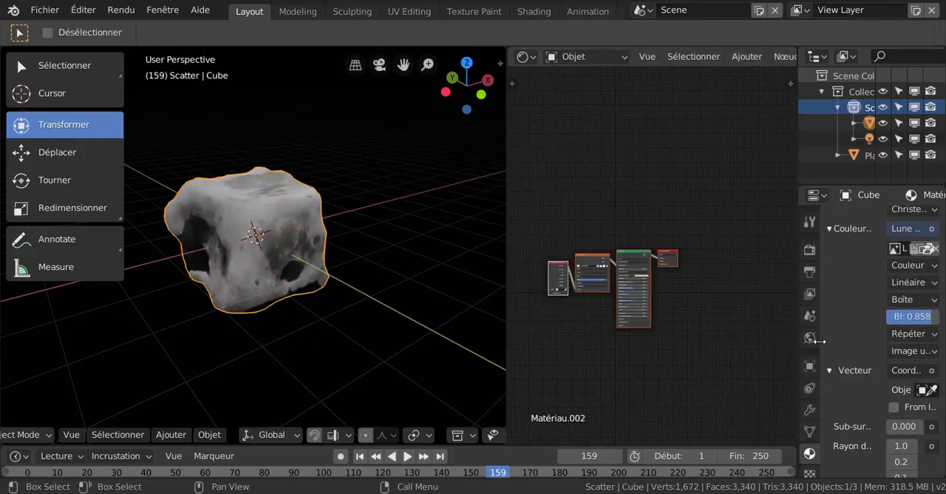
middle_drag(606, 350, 680, 341)
scroll(632, 307, up, 1)
scroll(632, 308, up, 3)
drag(577, 205, 526, 174)
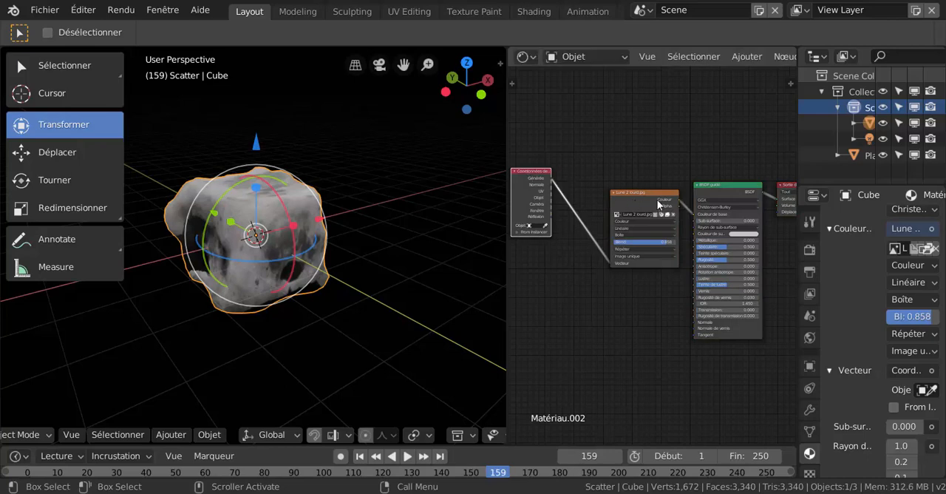
drag(653, 195, 604, 189)
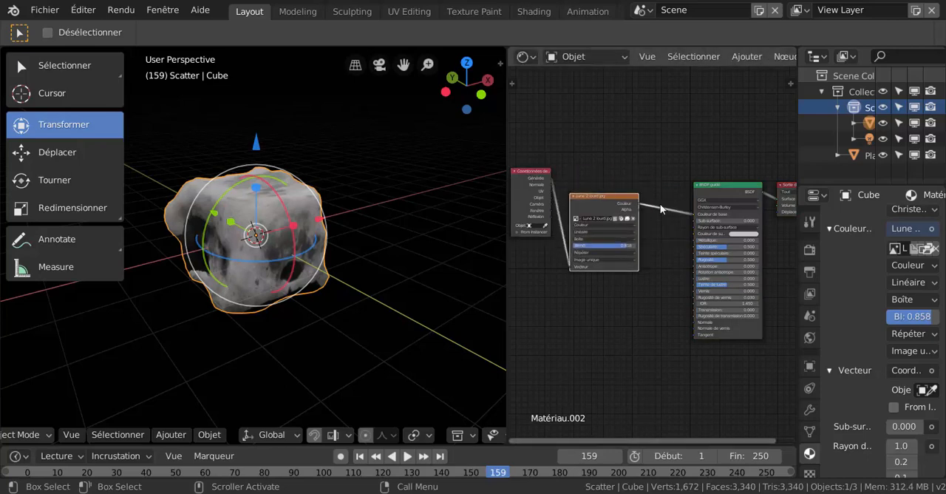
Add a Bump node between the image texture and the BSDF, and link the texture's Couleur output to its Hauteur input.
click(747, 58)
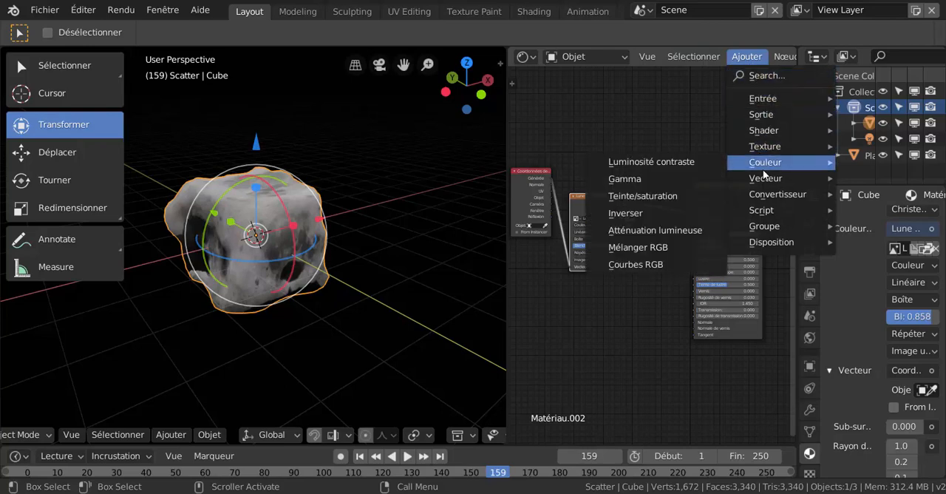
mouse_move(765, 182)
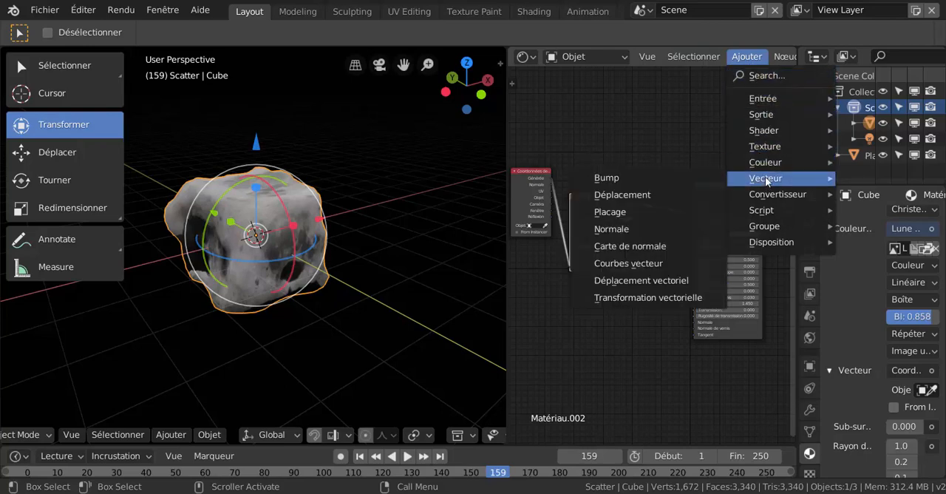
click(658, 177)
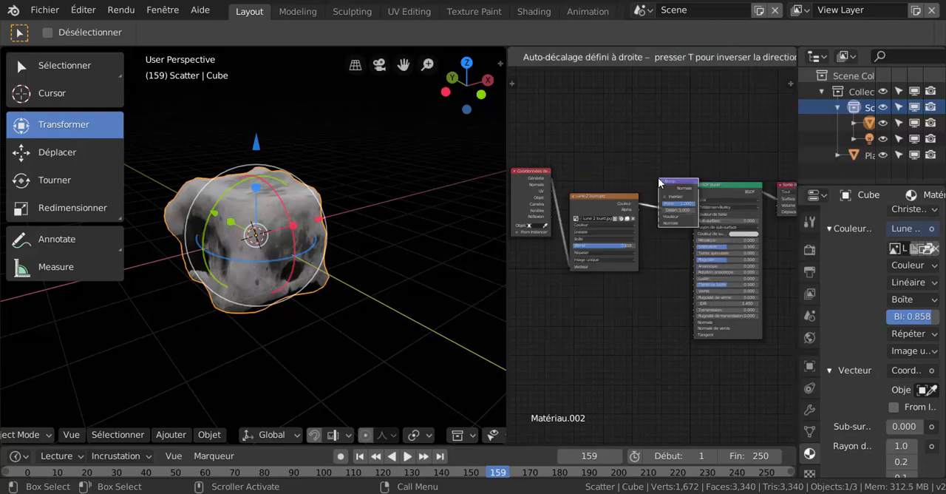
click(644, 257)
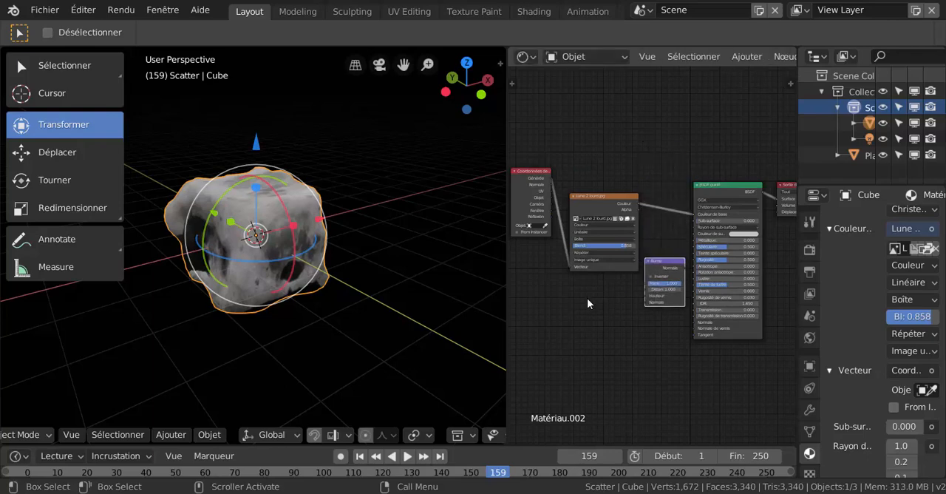
middle_drag(587, 298, 545, 249)
scroll(590, 127, up, 2)
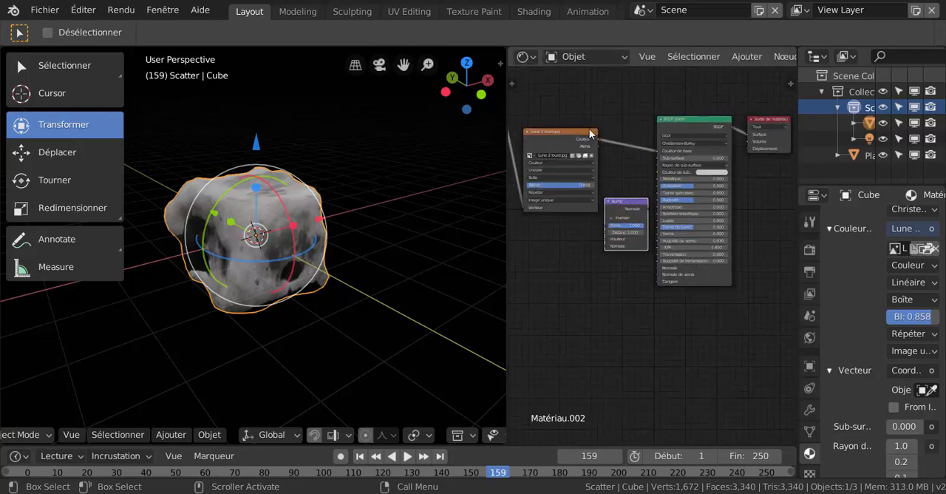
drag(590, 120, 595, 235)
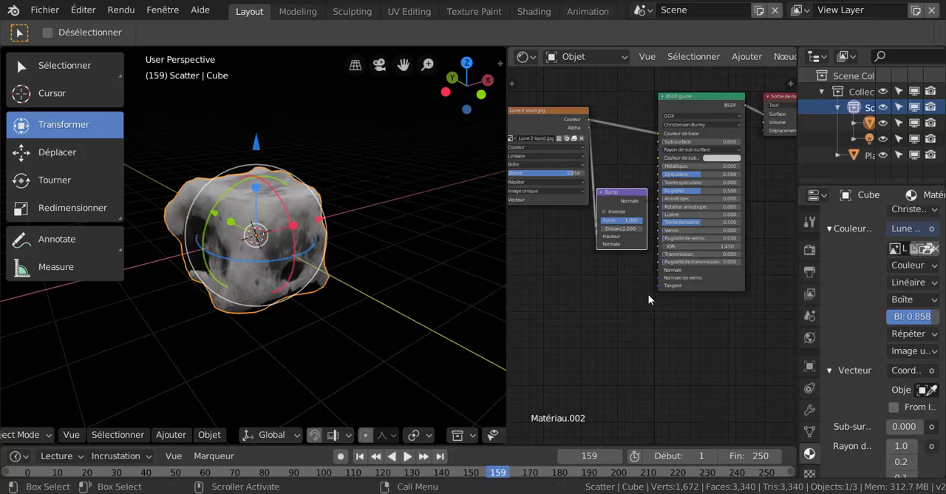
Connect the Bump node's Normale output to the BSDF's Normale input and look at the resulting relief on the rock.
scroll(648, 295, up, 2)
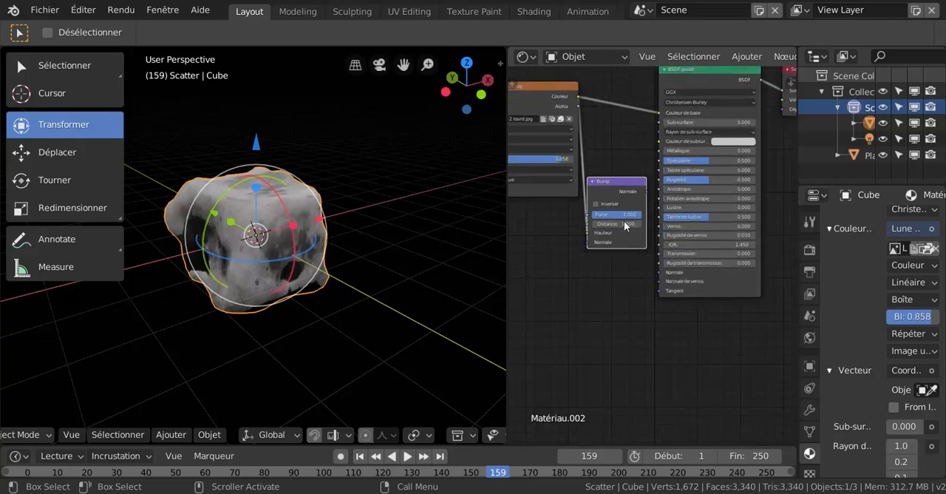
scroll(646, 192, up, 1)
drag(646, 175, 624, 282)
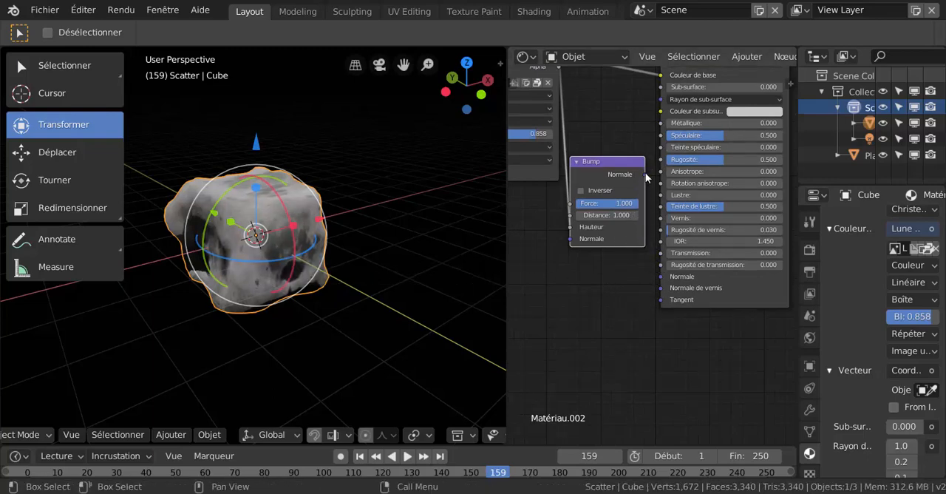
mouse_move(645, 174)
mouse_down()
mouse_move(654, 207)
mouse_move(642, 237)
mouse_move(663, 278)
mouse_up()
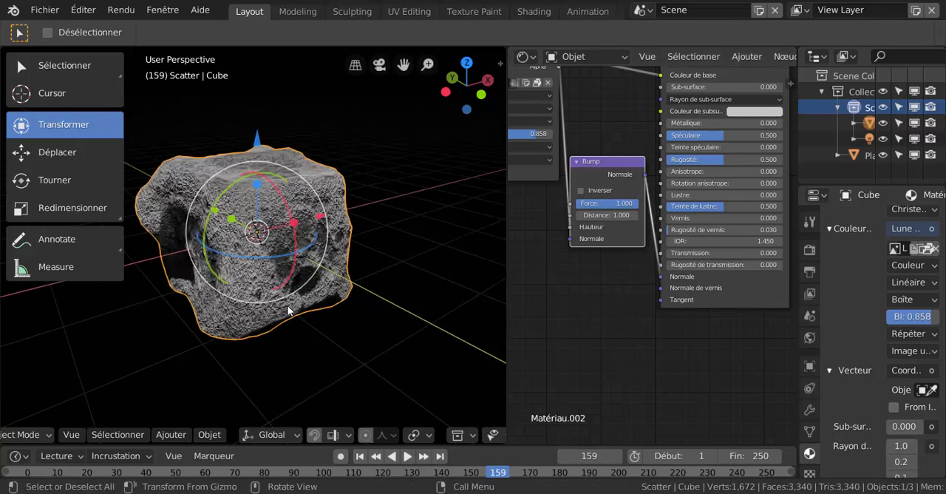
scroll(287, 306, up, 3)
Spread the texture-coordinate, Lune 2 lourd.jpg and Bump nodes apart to tidy the node tree.
scroll(613, 323, down, 2)
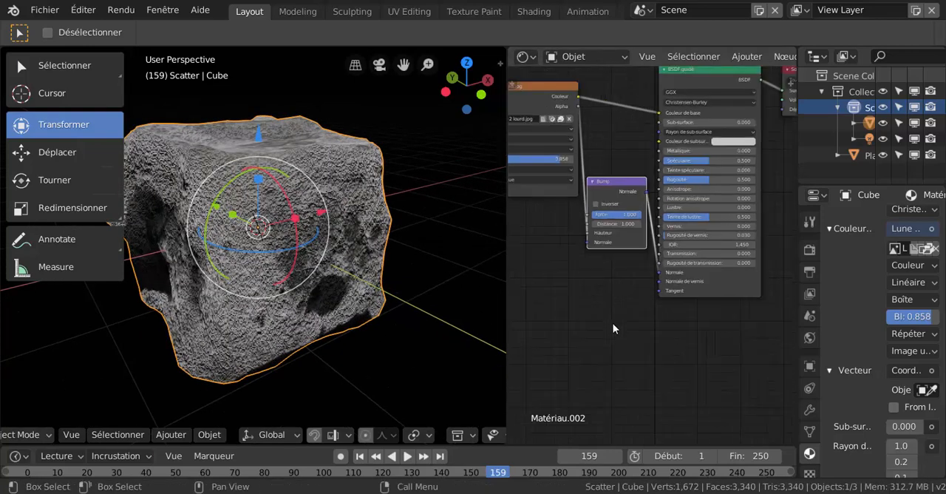
key(Home)
drag(549, 122, 529, 128)
drag(625, 153, 599, 141)
drag(694, 223, 680, 238)
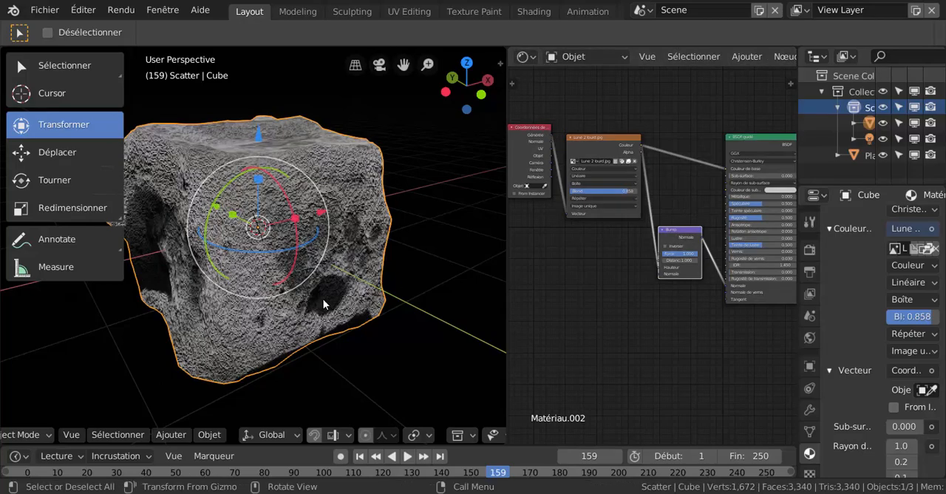
Inspect the bump relief up close on the rock and enable Inverser on the Bump node.
scroll(650, 308, up, 1)
scroll(417, 289, up, 4)
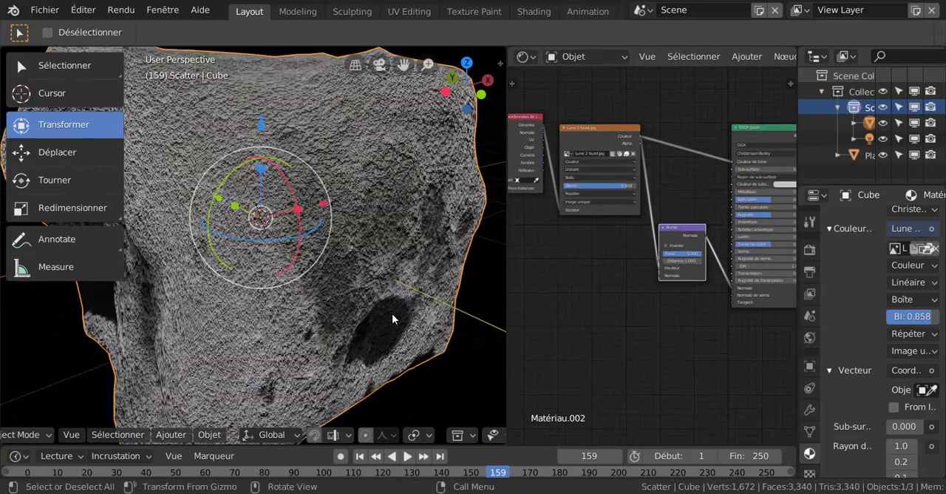
scroll(392, 314, up, 1)
scroll(344, 250, down, 2)
middle_drag(346, 250, 391, 271)
scroll(645, 297, up, 2)
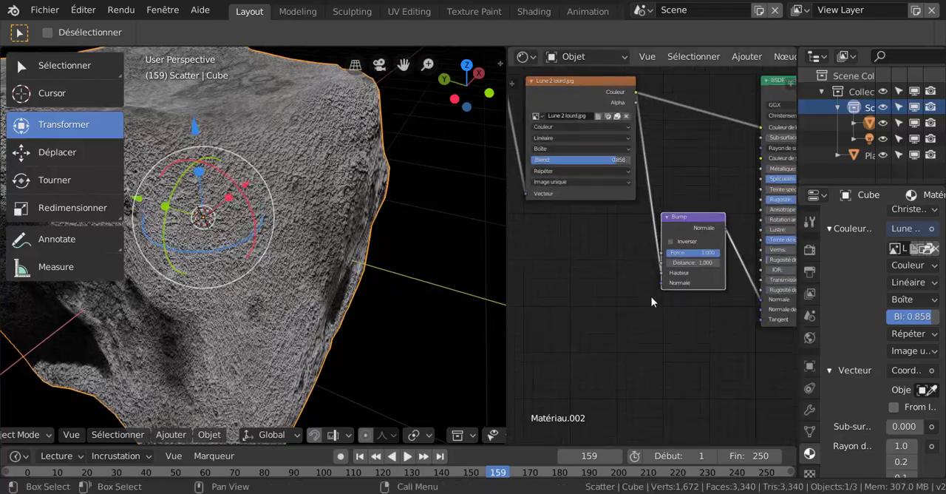
scroll(652, 300, up, 1)
click(674, 238)
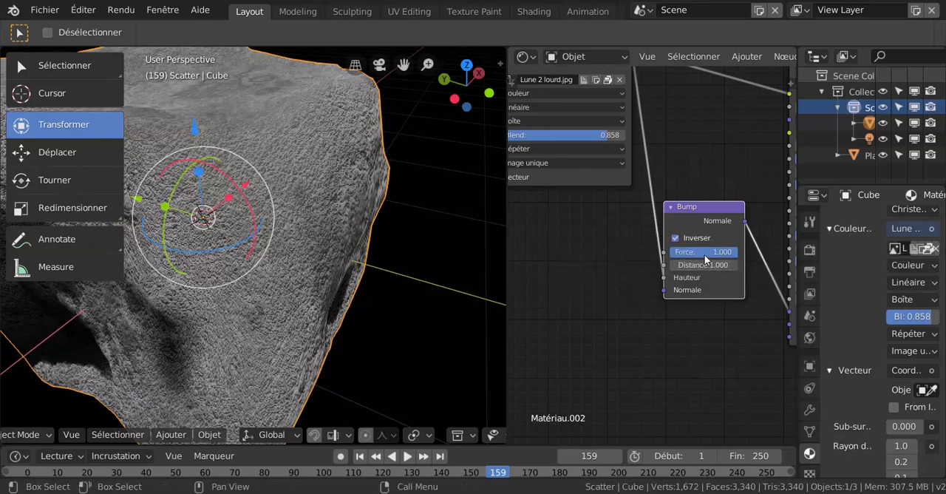
Reduce the Bump node's Force to 0.505 and check the softened relief on the whole rock.
mouse_move(706, 252)
mouse_down()
mouse_move(660, 253)
mouse_move(673, 252)
mouse_up()
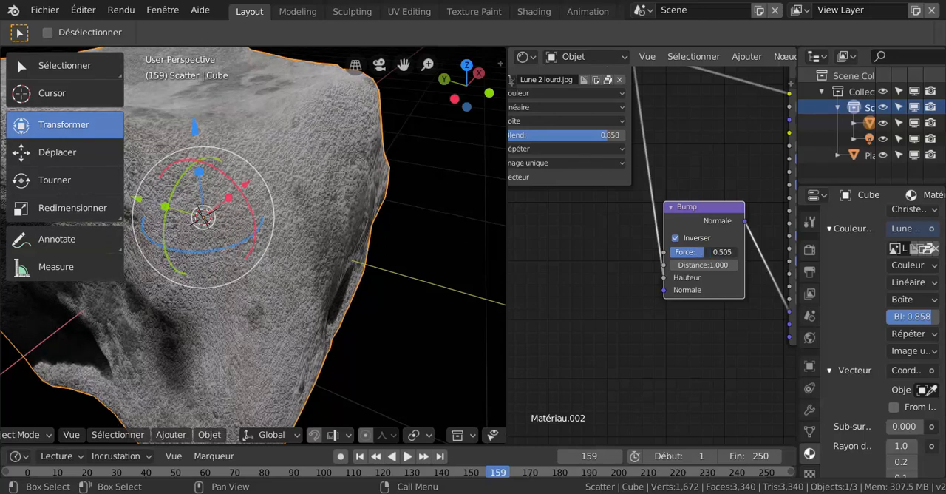
scroll(249, 282, down, 6)
middle_drag(245, 292, 262, 281)
scroll(608, 306, down, 2)
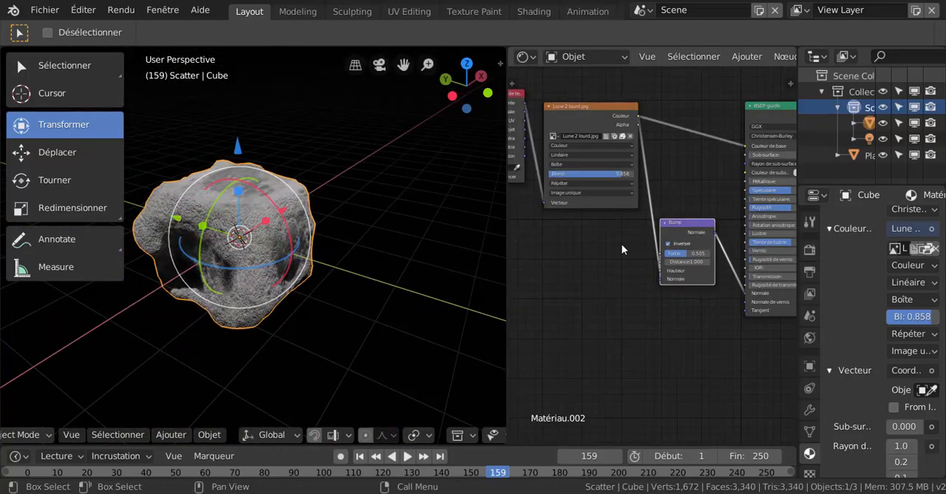
Unpack the Lune 2 lourd.jpg image using the file in the current folder, creating it if necessary.
scroll(622, 244, up, 2)
scroll(675, 160, up, 2)
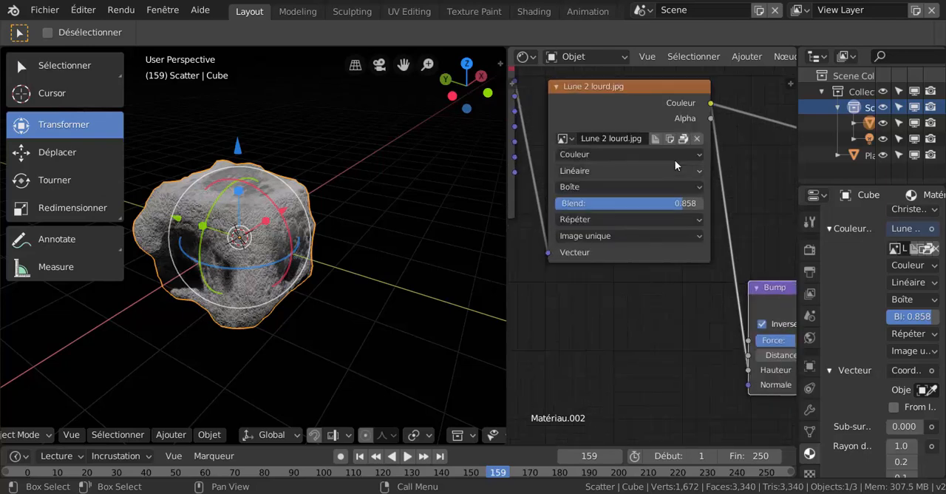
click(683, 138)
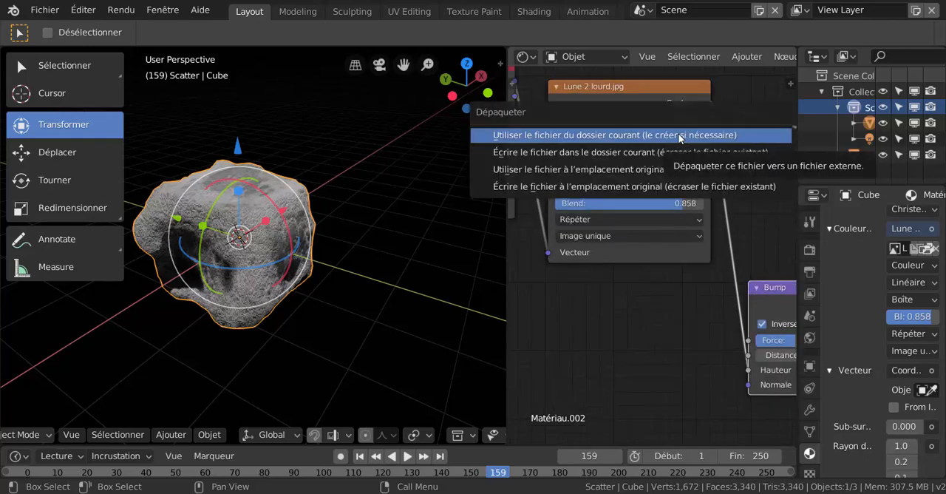
click(683, 136)
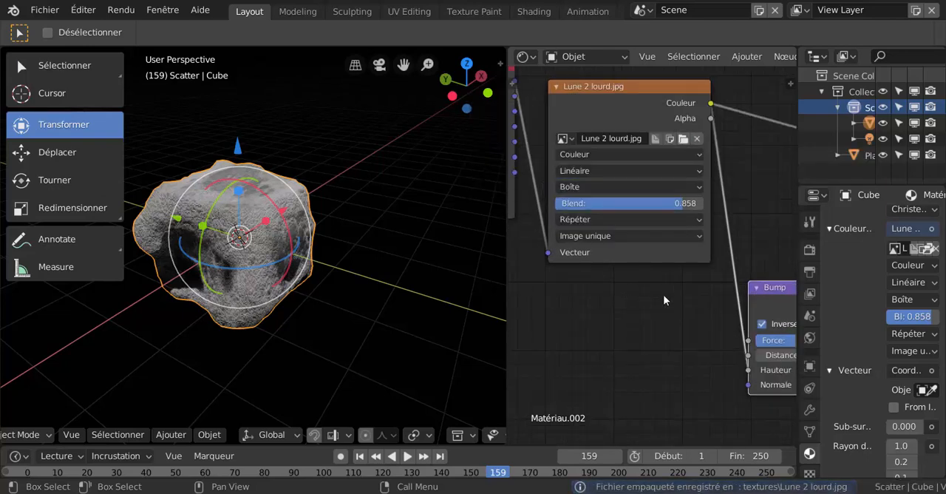
middle_drag(663, 294, 676, 354)
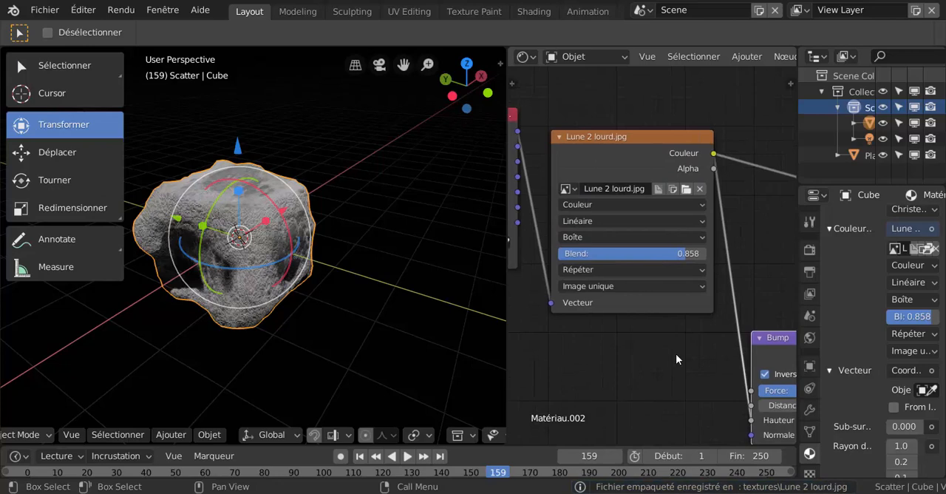
Toggle the external-data option Empaqueter automatiquement dans le .blend.
click(38, 9)
mouse_move(56, 344)
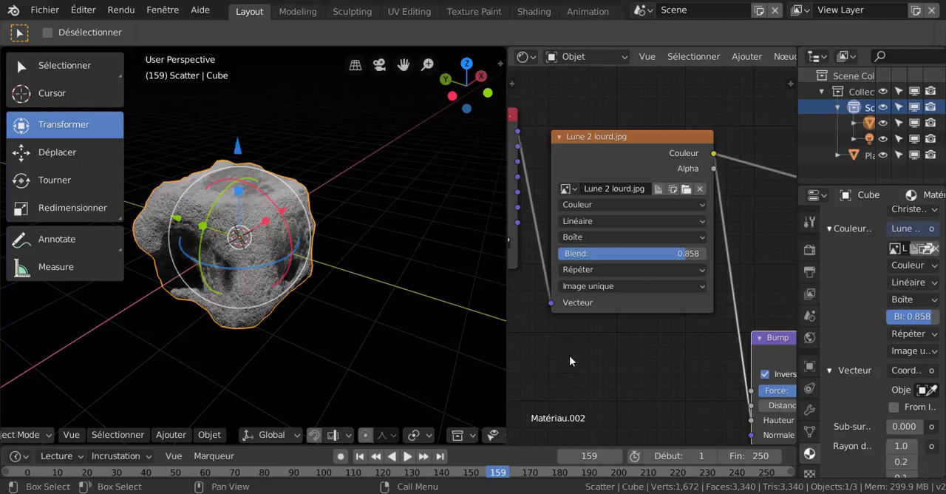
click(45, 10)
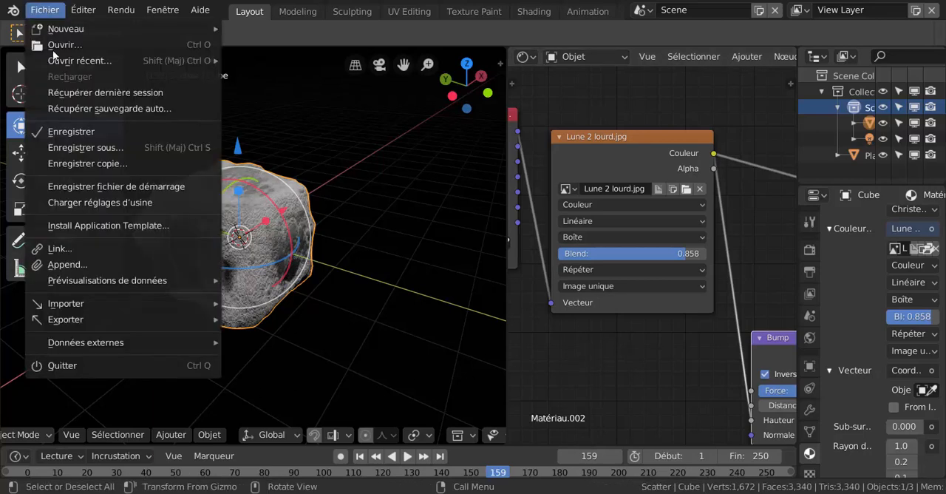
mouse_move(92, 346)
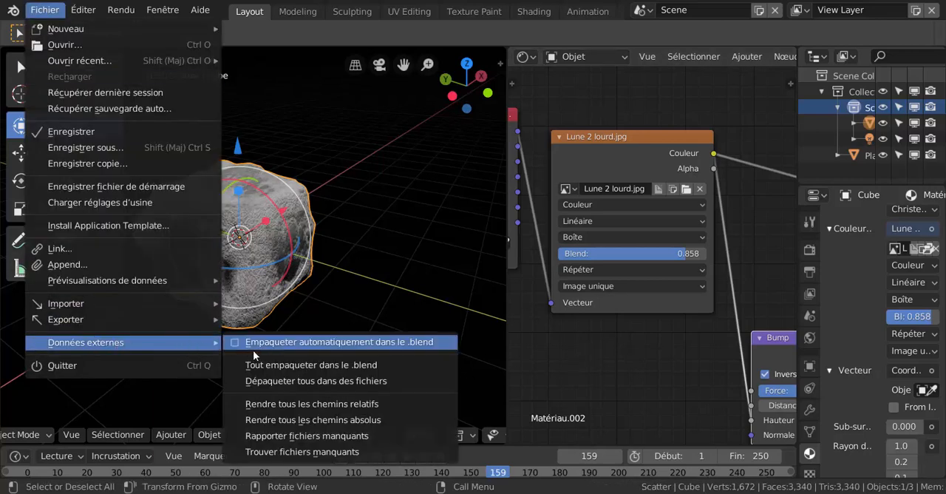
click(358, 342)
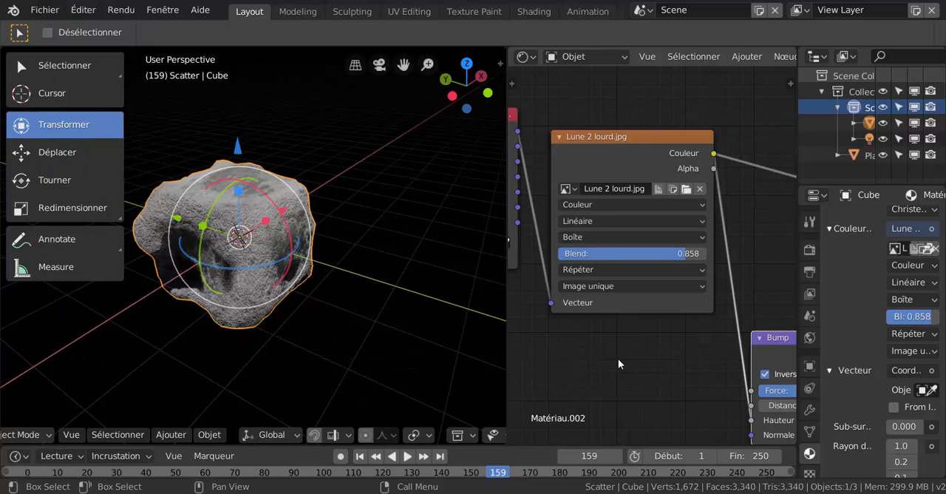
Widen the Shader Editor and bring the texture-coordinate and Lune 2 lourd.jpg nodes fully into view.
scroll(625, 360, down, 1)
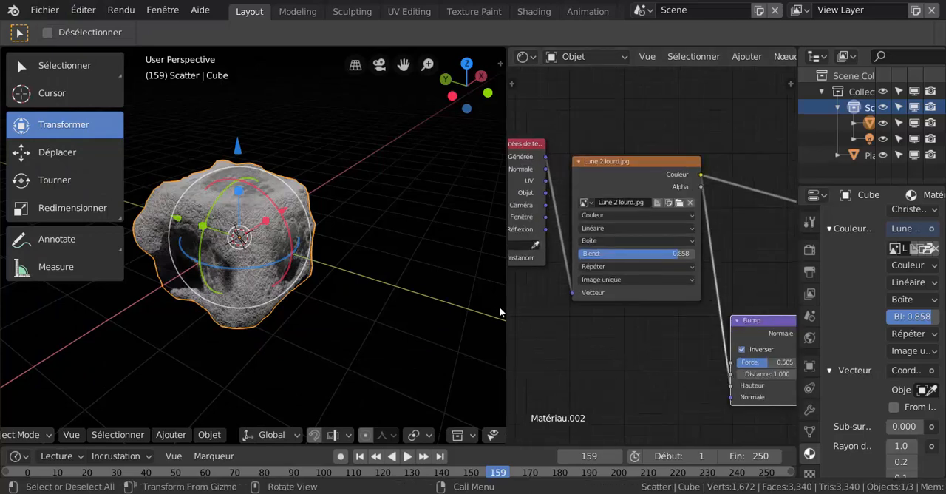
drag(504, 304, 413, 316)
middle_drag(580, 342, 629, 344)
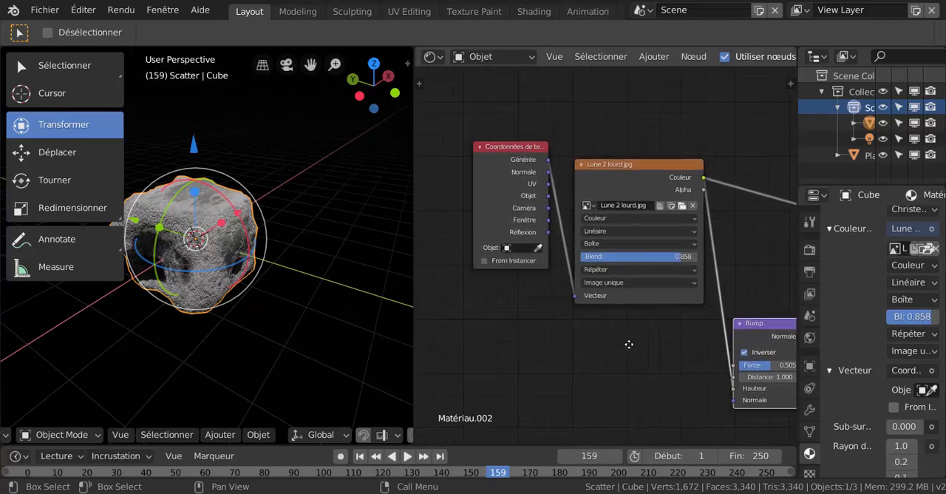
scroll(624, 346, up, 2)
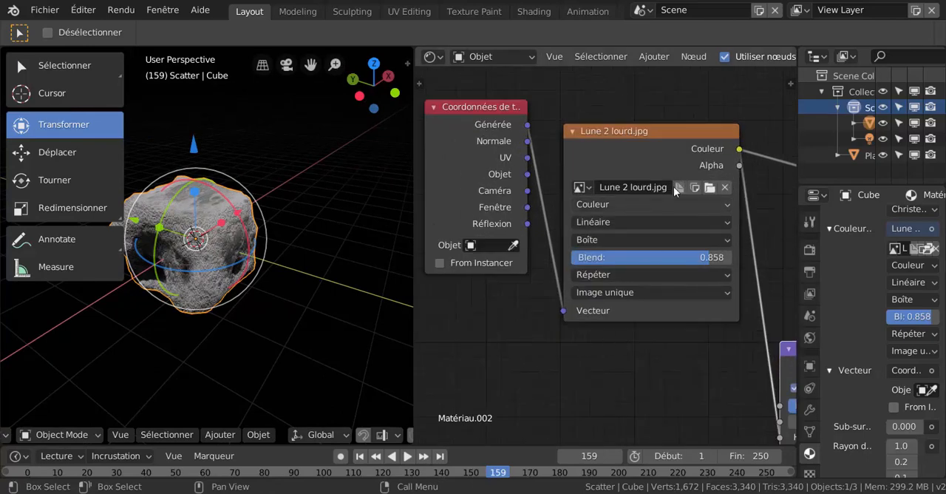
Replace the rock's image texture with Free Texture Digital Grunge 9.jpg from the Grunge texture folder and inspect the surface.
click(710, 188)
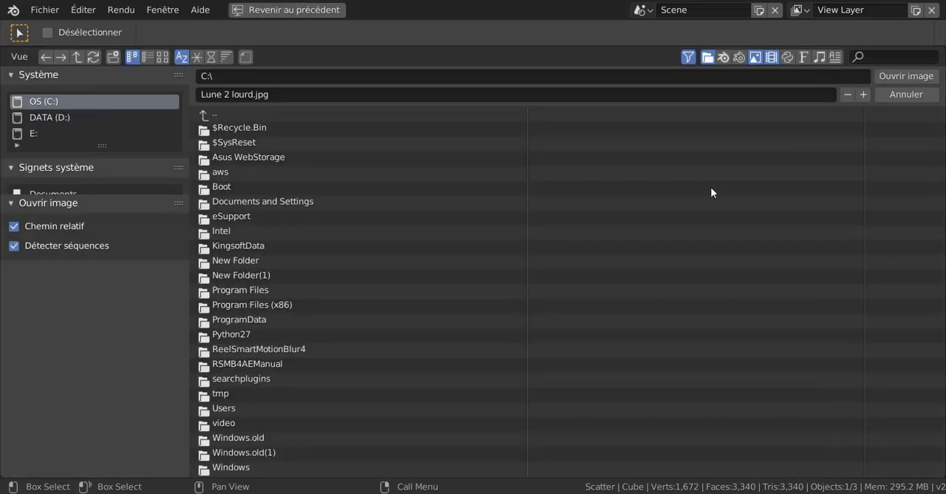
scroll(57, 170, down, 6)
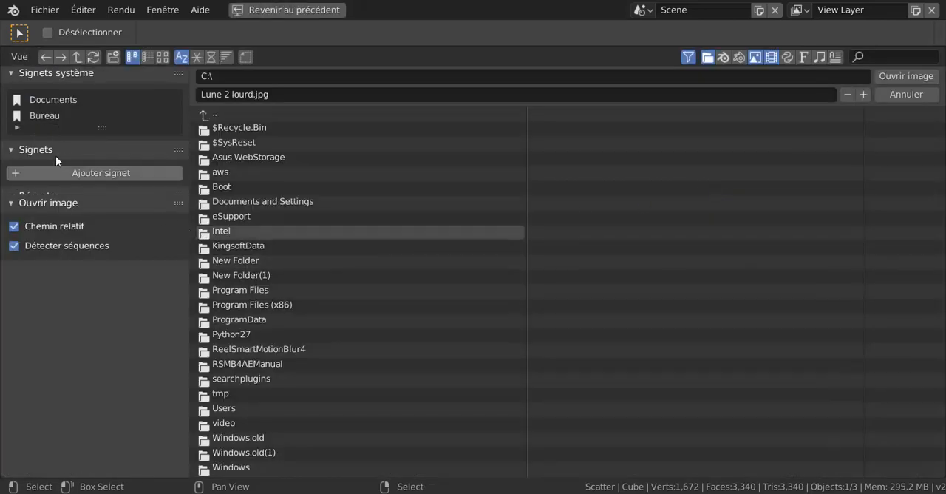
scroll(49, 158, down, 4)
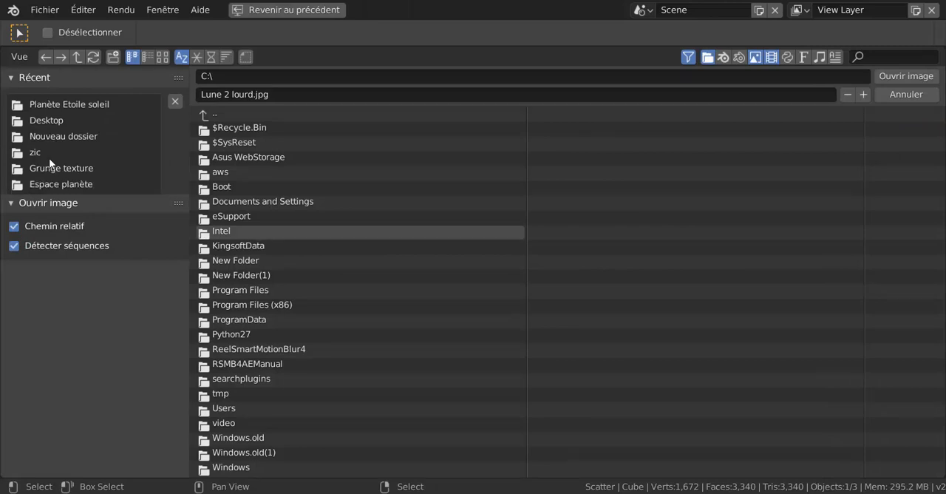
click(55, 120)
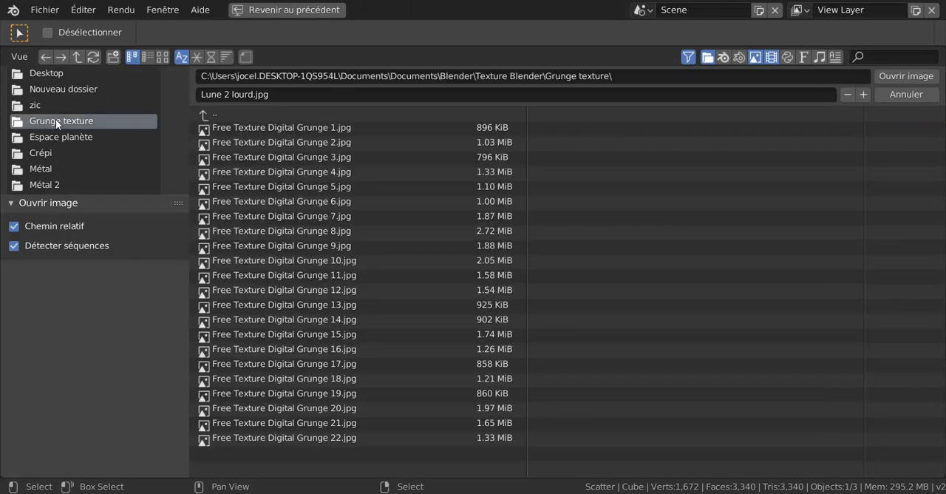
click(162, 56)
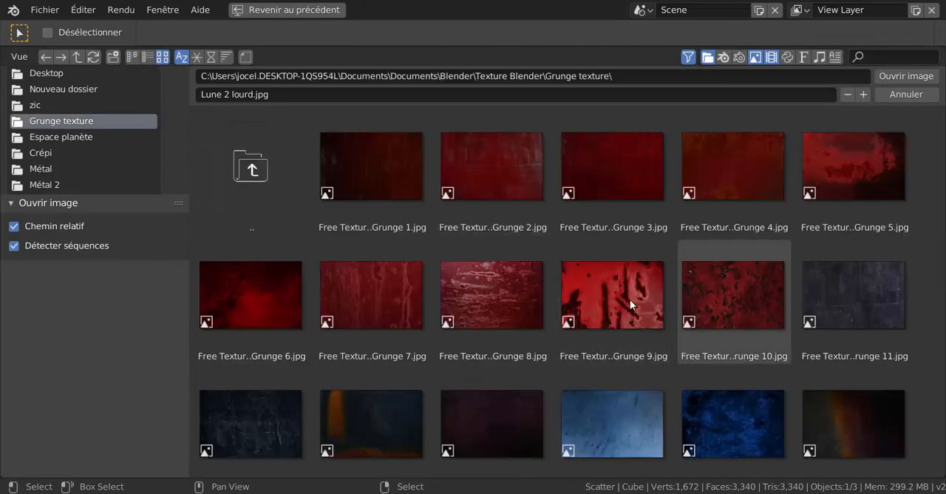
click(630, 299)
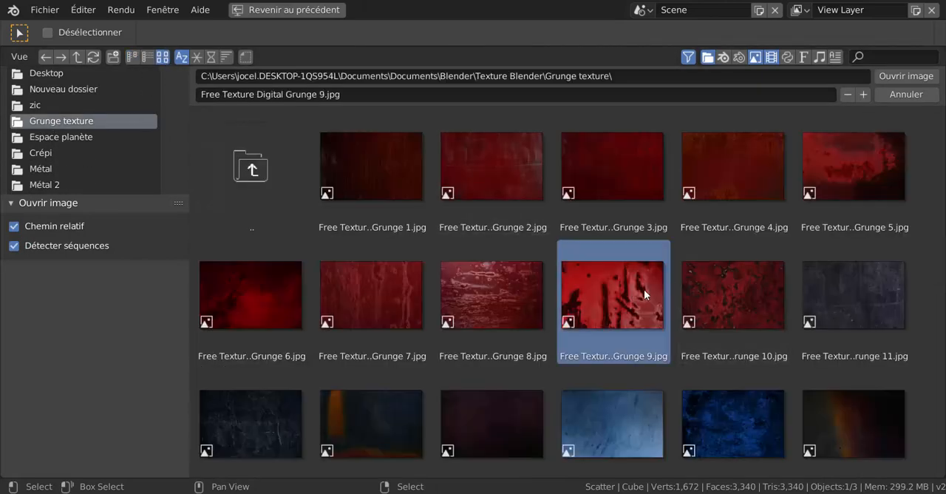
click(900, 76)
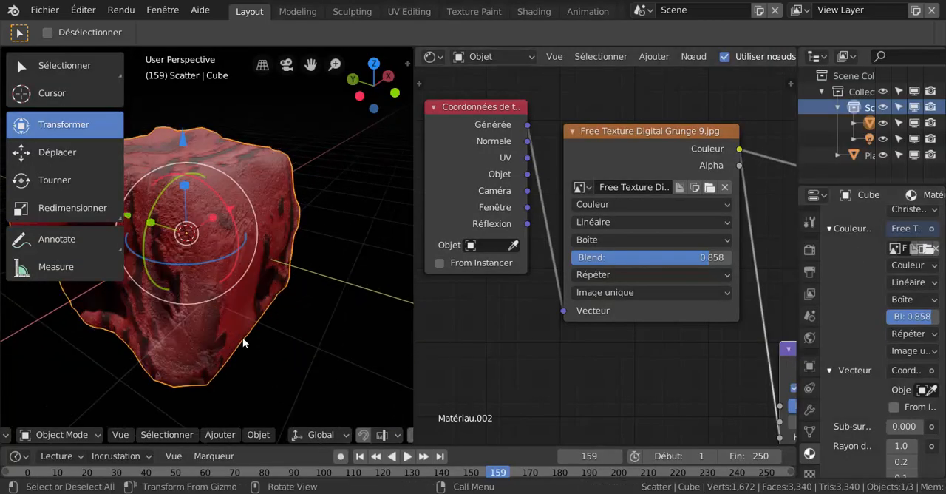
scroll(243, 337, up, 2)
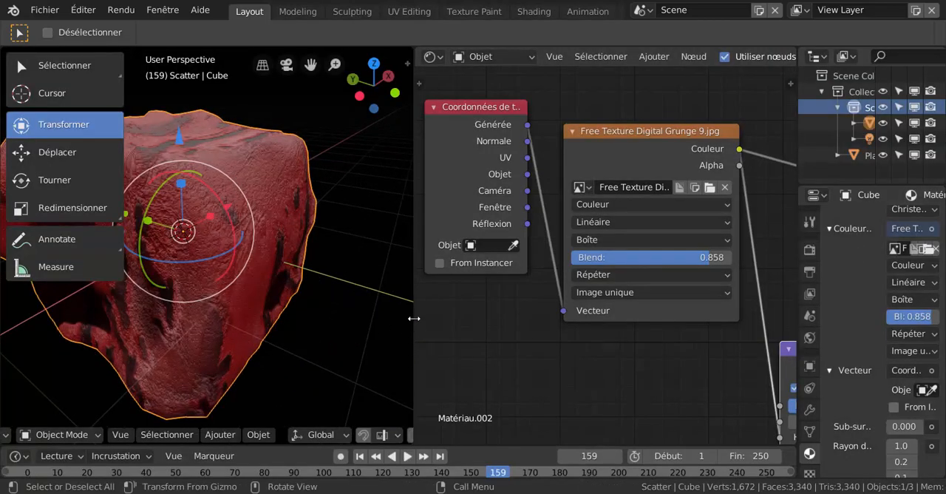
Widen the 3D viewport and swap the rock's image texture for Free Texture Digital Grunge 20.jpg from the same folder.
drag(414, 318, 487, 320)
middle_drag(393, 315, 327, 320)
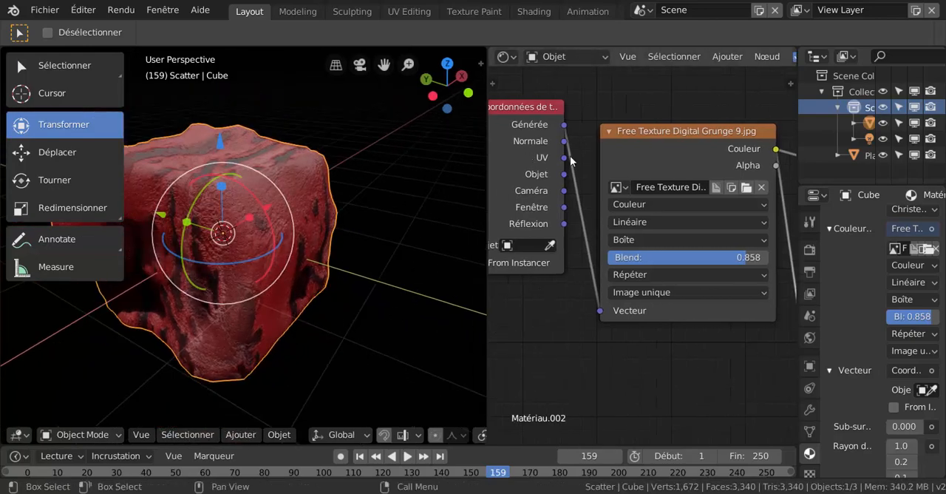
click(746, 187)
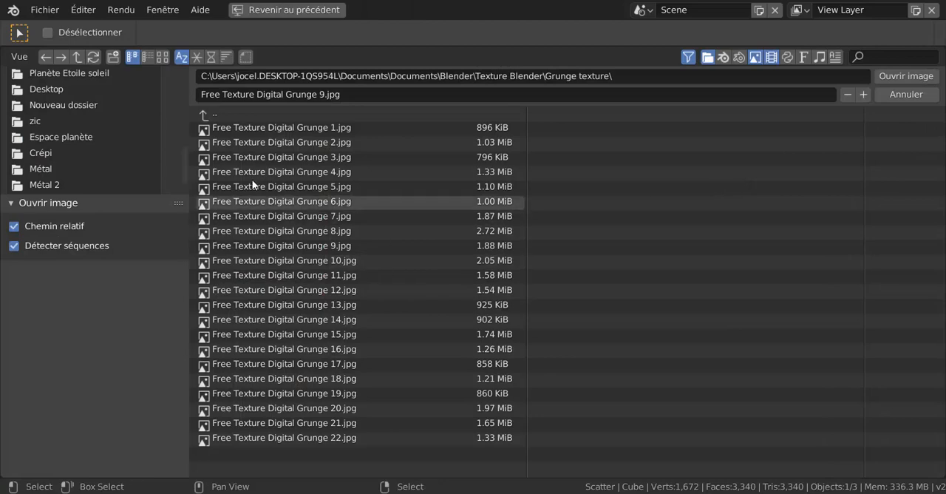
click(162, 56)
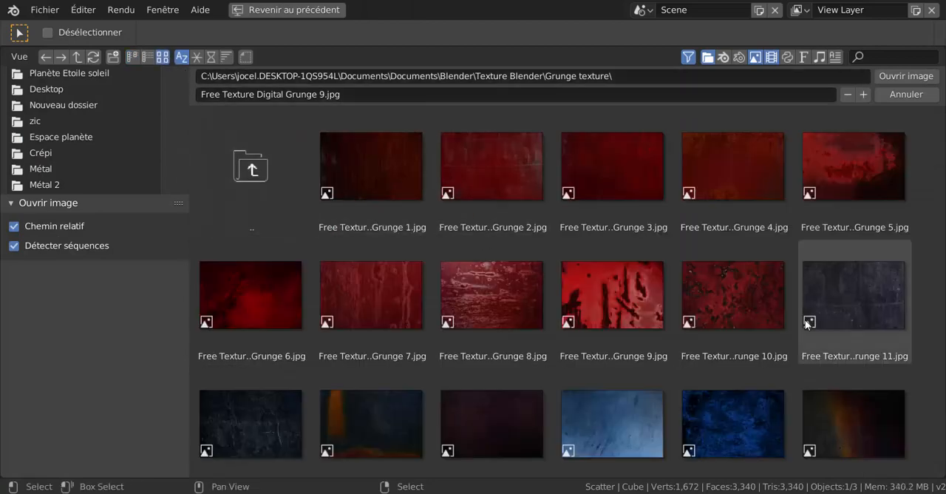
scroll(805, 319, down, 3)
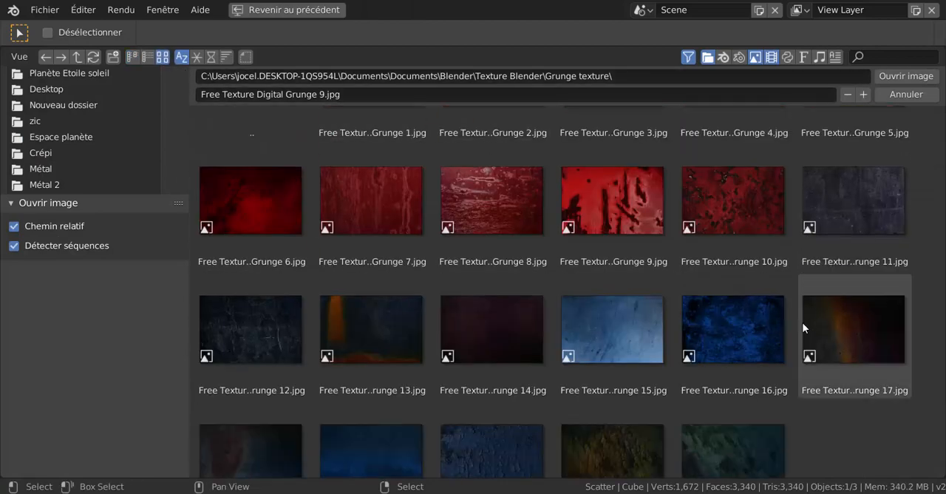
scroll(528, 448, down, 3)
click(512, 447)
click(895, 76)
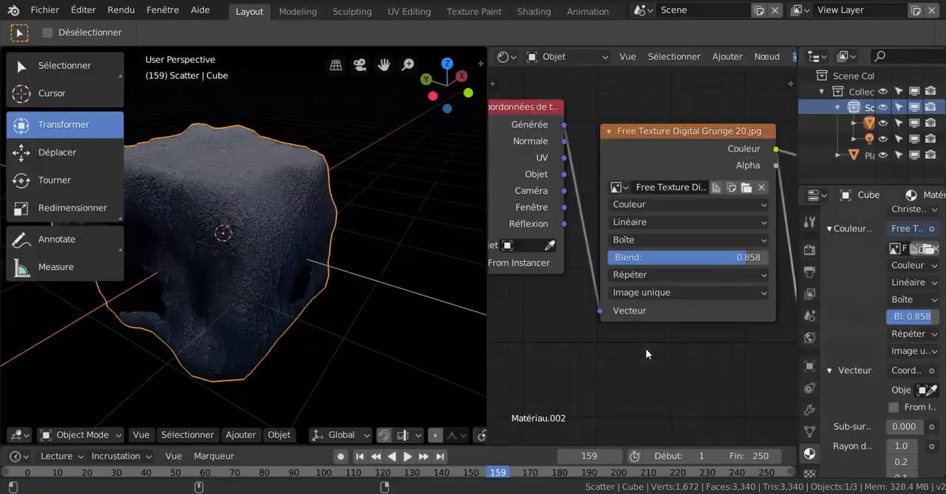
scroll(379, 342, up, 4)
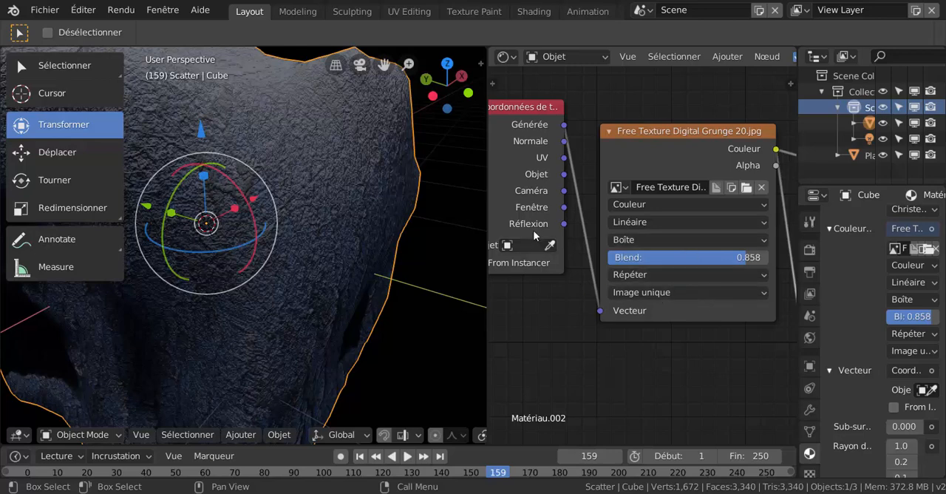
Set the Bump node's Force to 1 and check the stronger relief on the whole rock.
scroll(660, 334, down, 4)
middle_drag(714, 368, 556, 291)
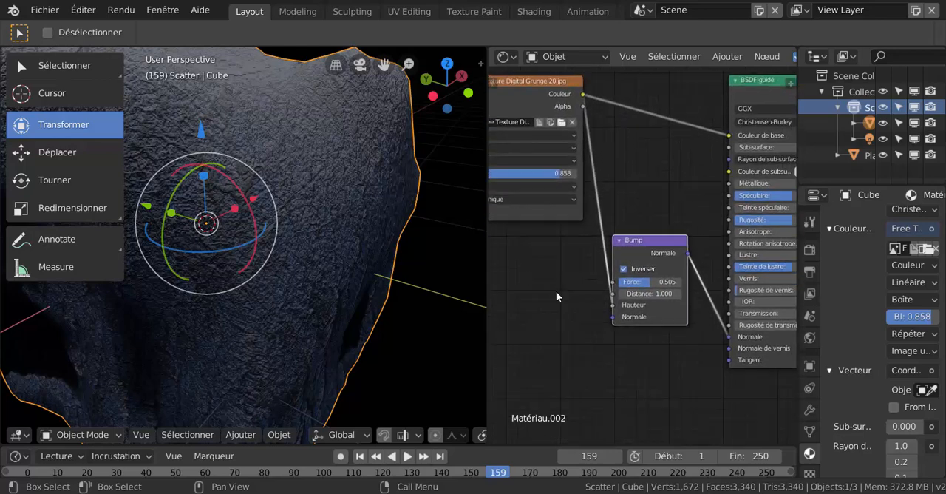
scroll(632, 302, up, 1)
scroll(633, 301, up, 1)
double_click(650, 287)
text(1)
key(Return)
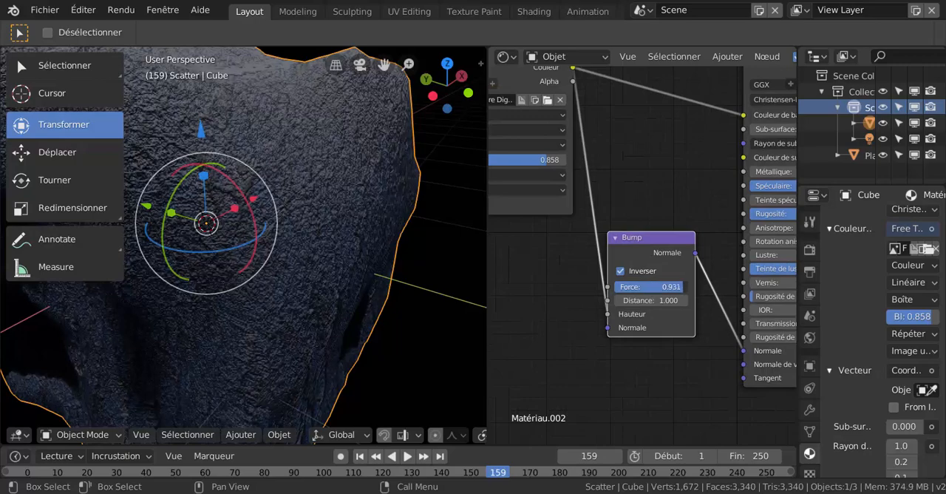
scroll(365, 316, down, 5)
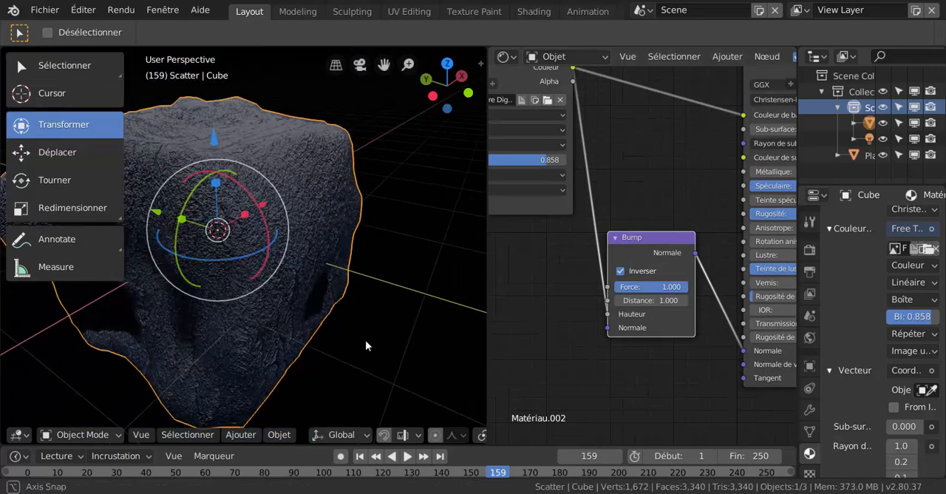
middle_drag(369, 342, 359, 322)
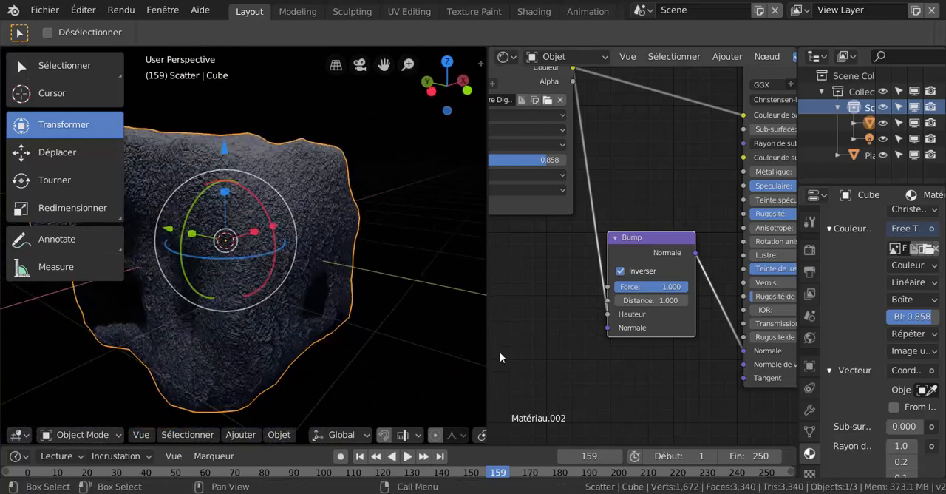
Move the BSDF guidé node upward to clear space between the image texture and the material output.
scroll(500, 352, down, 2)
middle_drag(550, 318, 533, 343)
scroll(533, 343, down, 2)
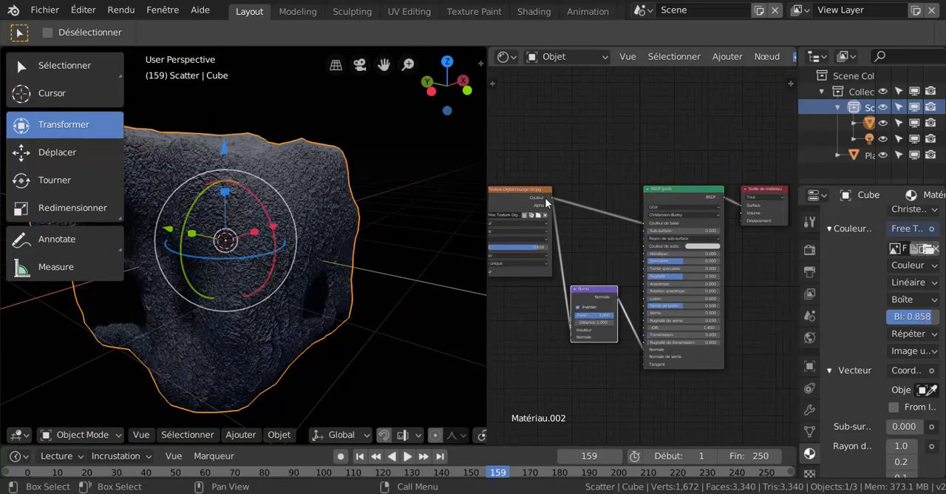
drag(672, 191, 647, 81)
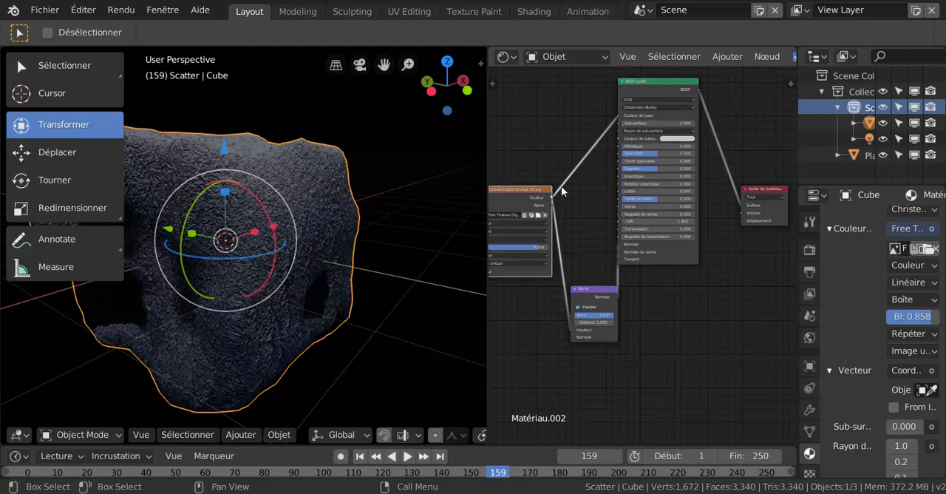
Try linking the image texture's Couleur output to the material output's Déplacement, inspect the rock closely, and remove that link.
drag(552, 197, 740, 223)
scroll(293, 302, up, 5)
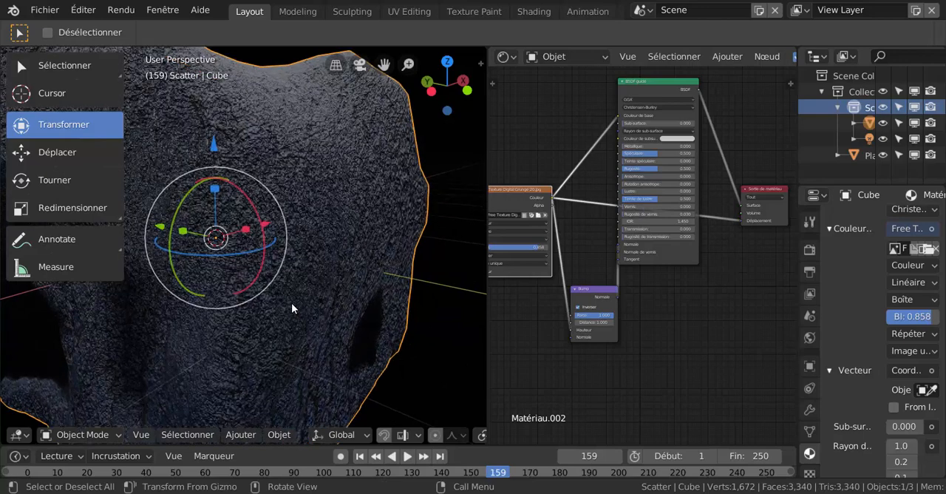
drag(742, 221, 732, 258)
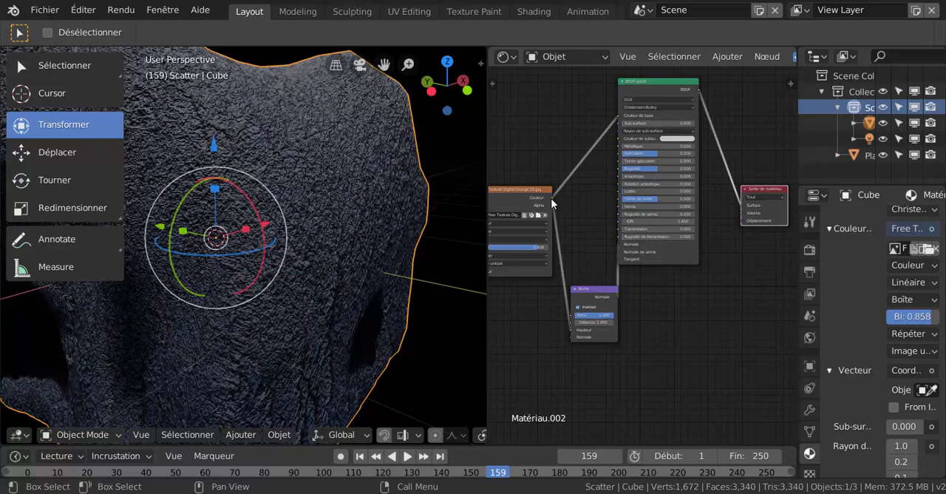
Duplicate the Free Texture Digital Grunge 20.jpg node and place the copy below the material output.
scroll(547, 345, down, 4)
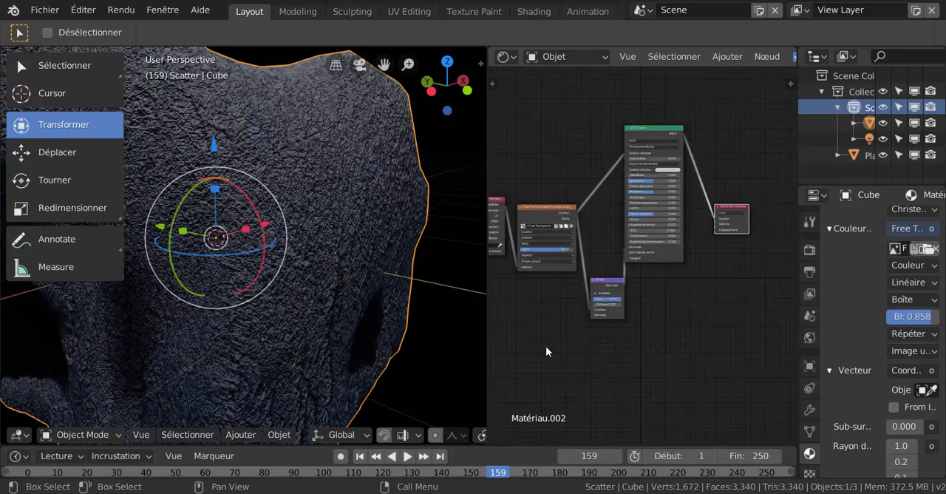
middle_drag(547, 346, 603, 343)
right_click(592, 212)
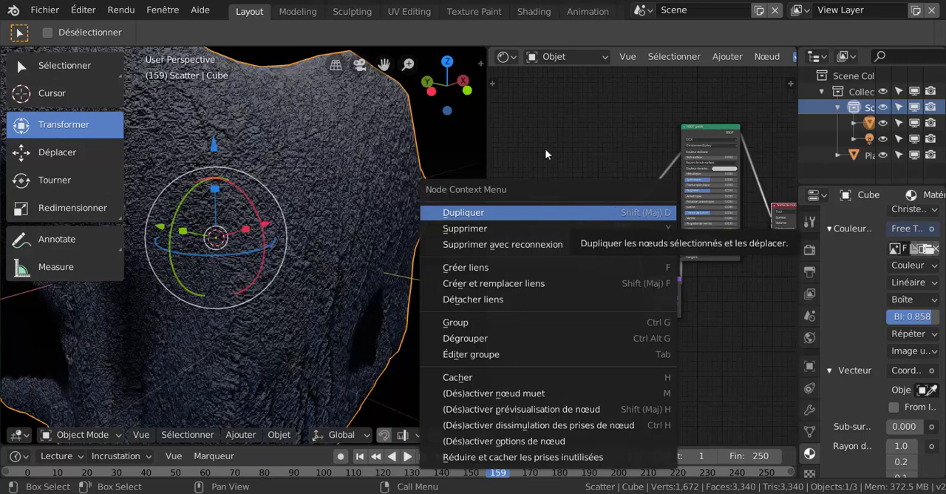
key(Escape)
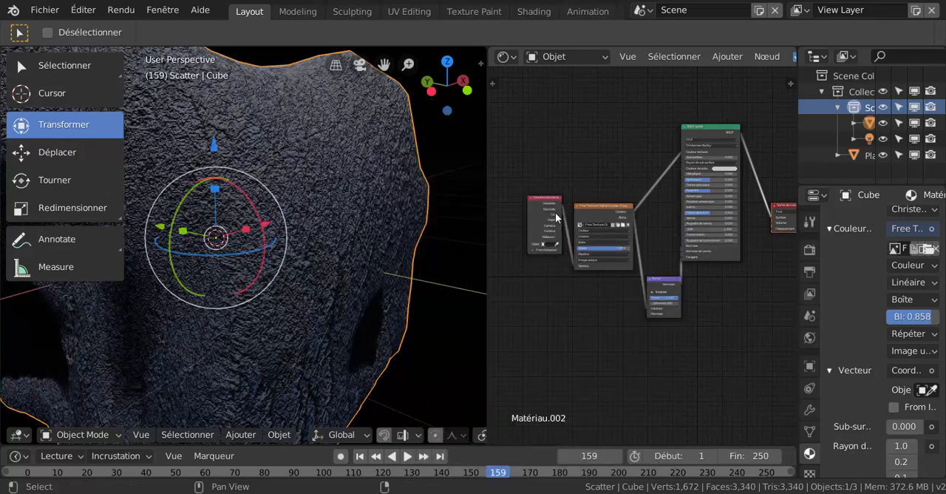
click(605, 216)
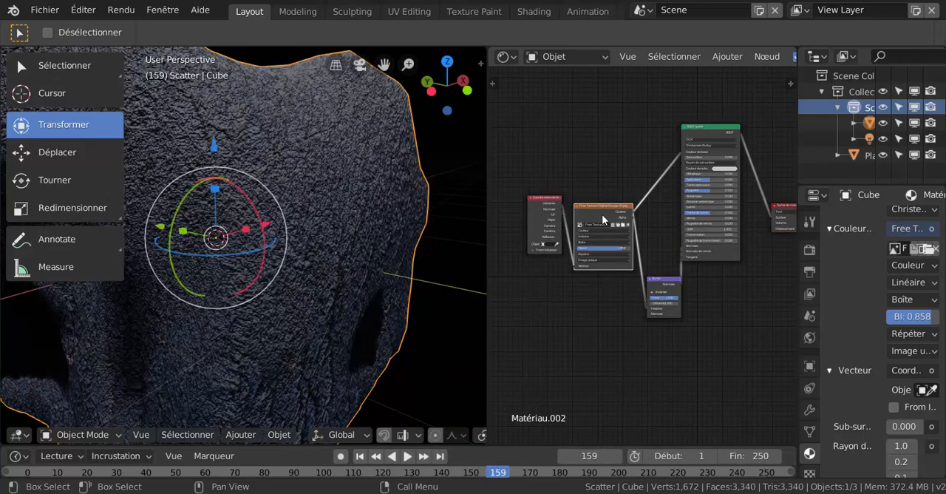
shift+click(540, 222)
scroll(573, 324, up, 1)
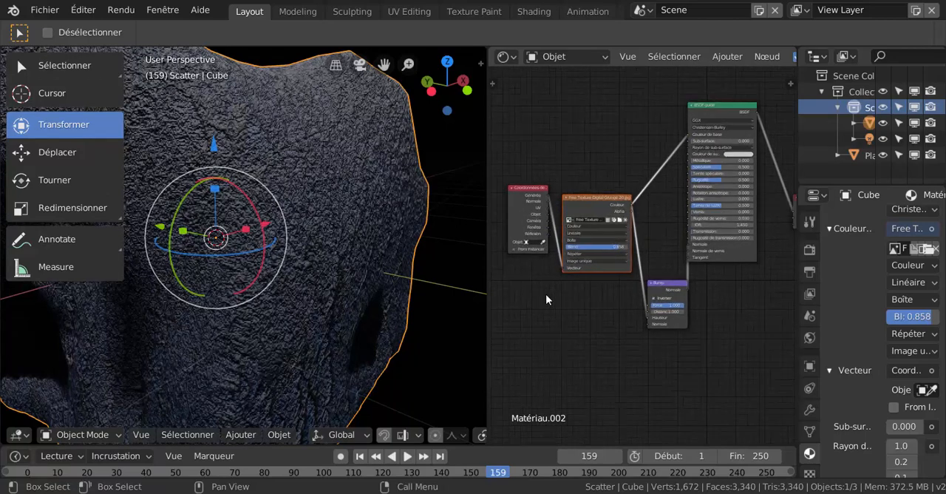
scroll(569, 318, down, 1)
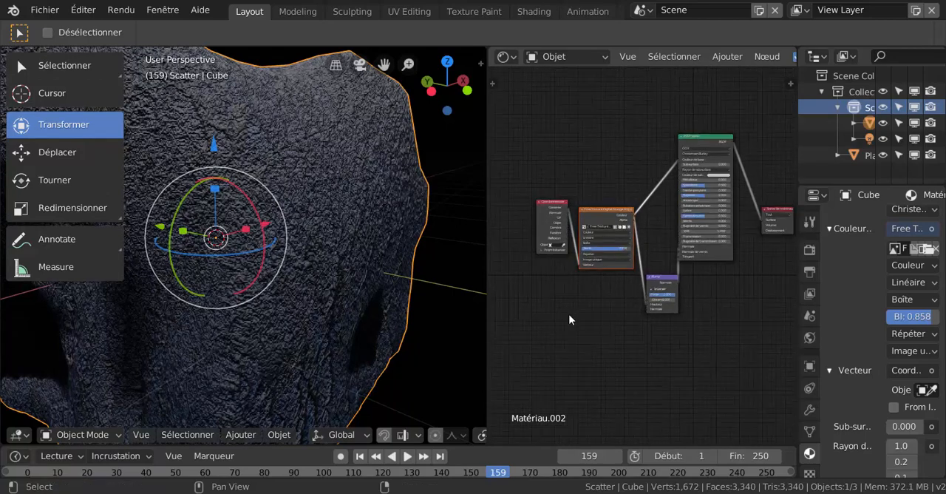
key(shift+d)
click(725, 380)
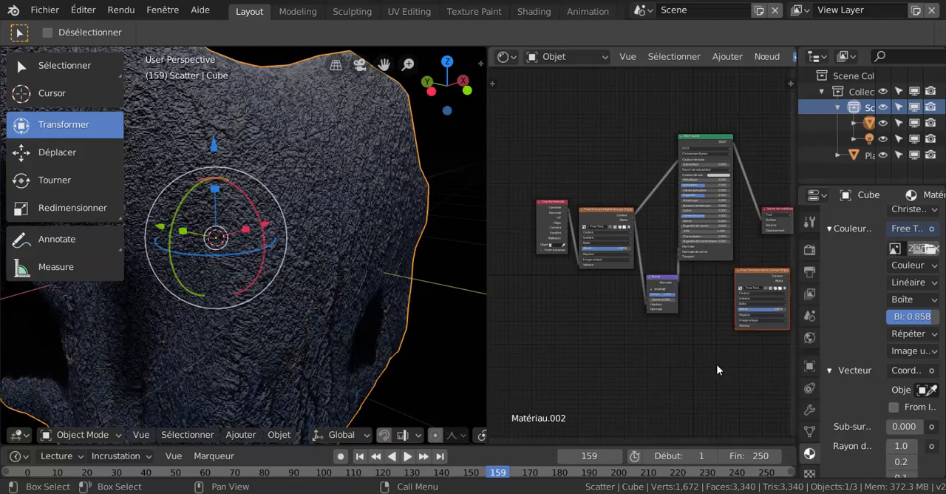
Duplicate the texture-coordinate node below the Bump node and connect its Générée output to the copied image texture's Vecteur input.
mouse_move(699, 368)
middle_down()
mouse_move(635, 372)
mouse_move(687, 369)
middle_up()
click(536, 217)
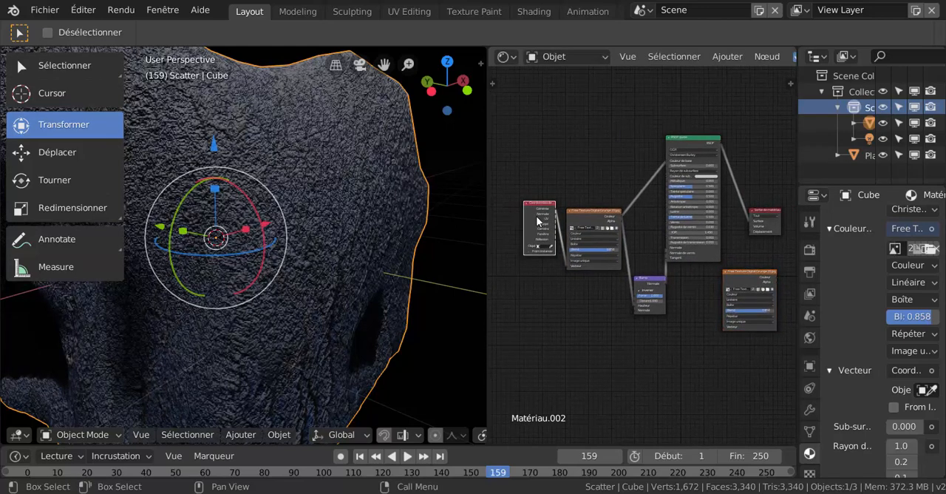
key(shift+d)
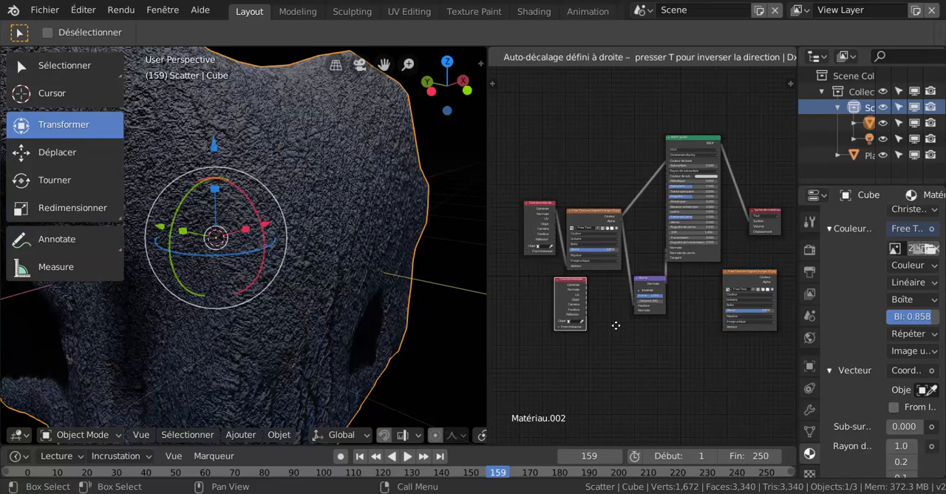
click(685, 344)
scroll(710, 355, up, 1)
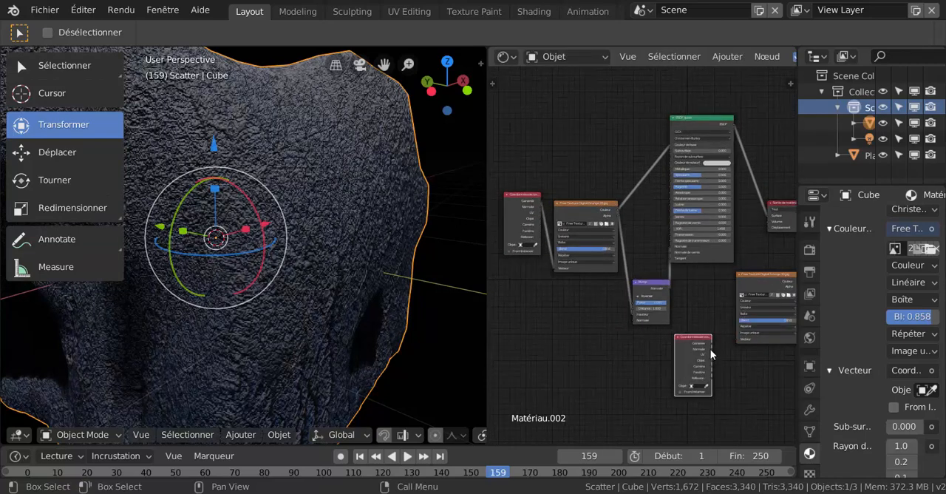
drag(711, 343, 743, 342)
Set the copied image texture's colour space to Données non-couleur and link its Couleur output to the material output's Déplacement input.
scroll(735, 360, down, 1)
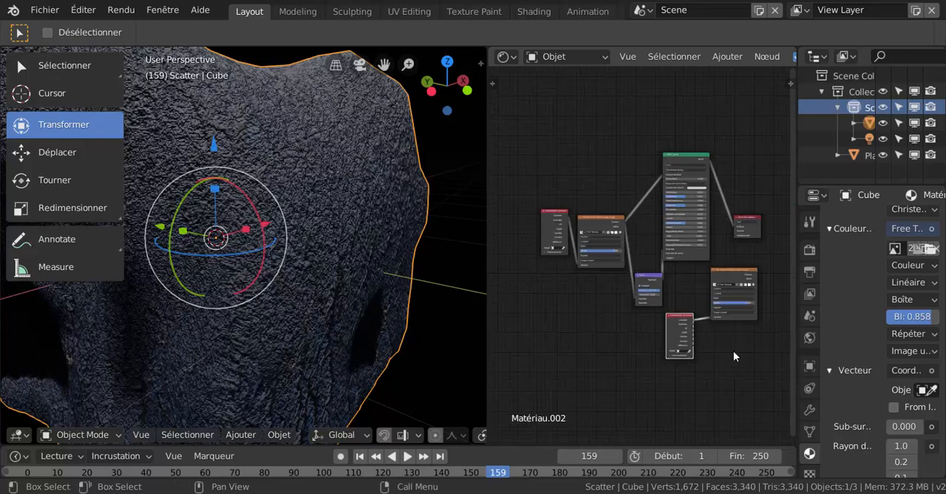
middle_drag(731, 346, 627, 333)
scroll(622, 331, up, 8)
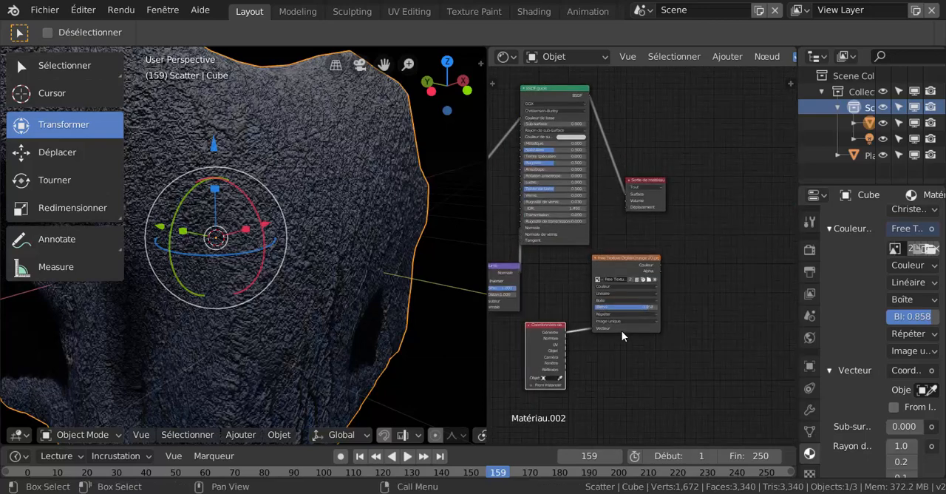
click(596, 304)
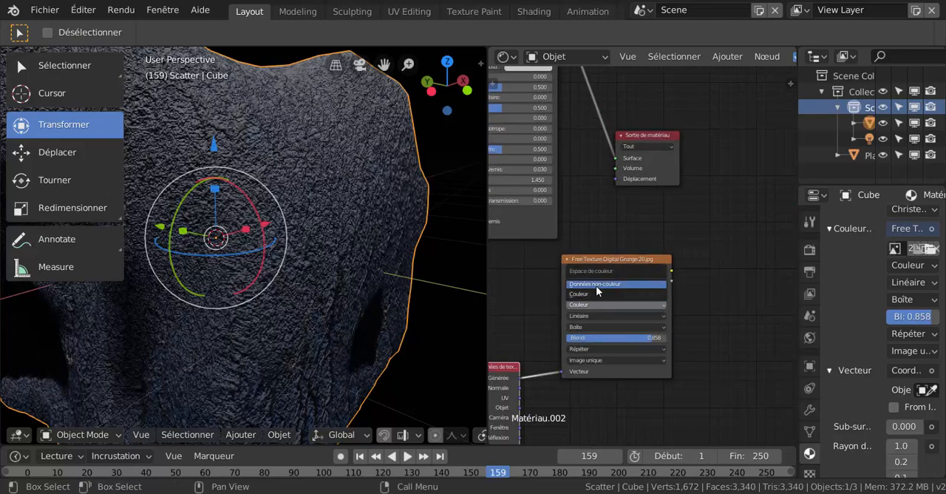
click(595, 284)
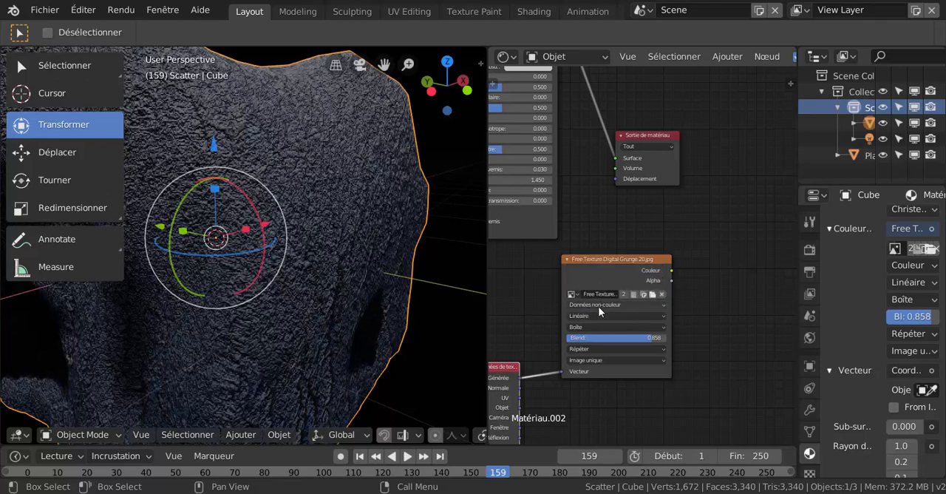
mouse_move(672, 270)
mouse_down()
mouse_move(613, 194)
mouse_move(616, 179)
mouse_up()
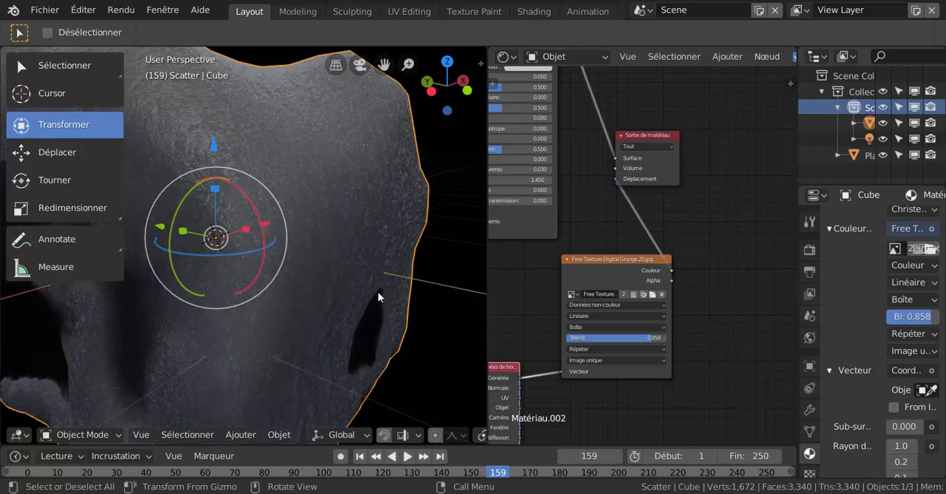
Move the material output node away from the BSDF guidé node and inspect the rock's surface up close and as a whole.
scroll(611, 387, down, 2)
middle_drag(612, 388, 679, 384)
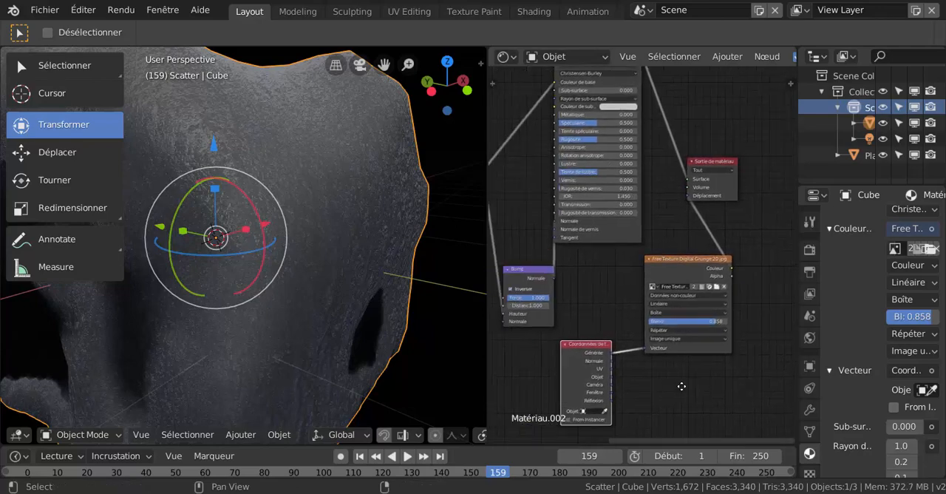
scroll(501, 310, up, 2)
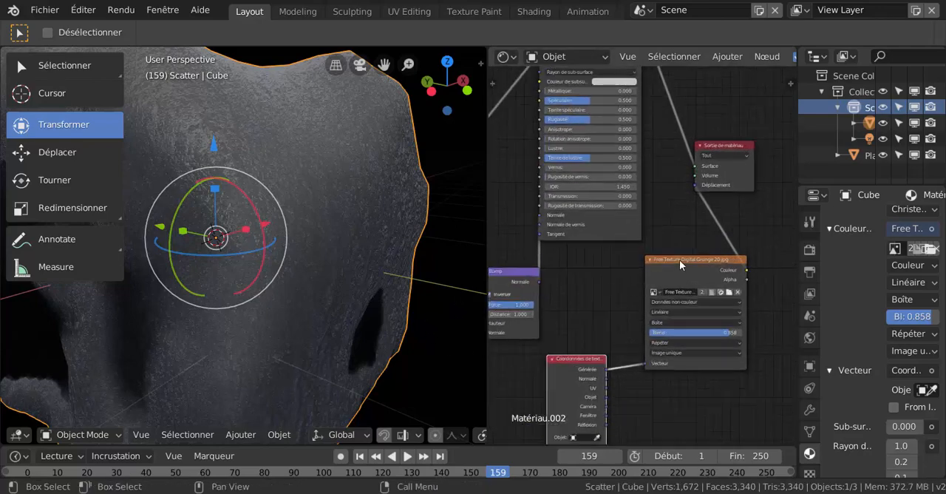
drag(739, 147, 784, 167)
scroll(308, 263, up, 1)
scroll(308, 265, up, 1)
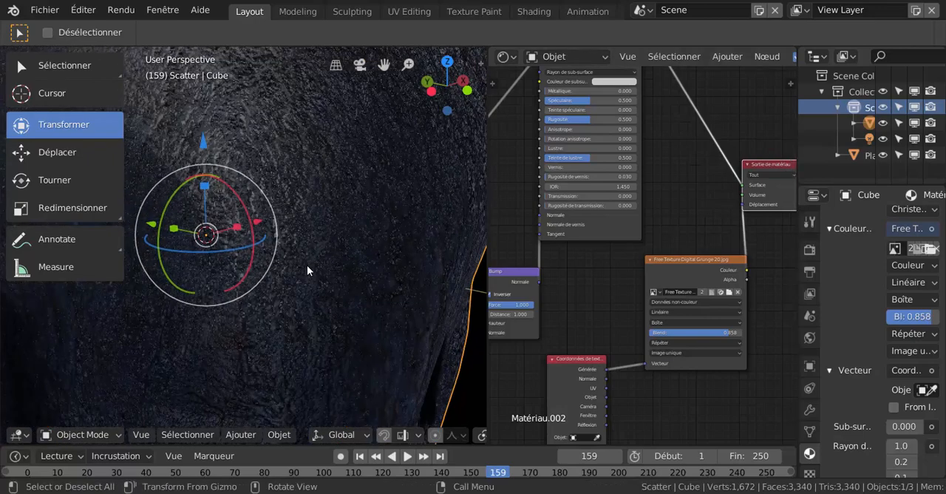
scroll(307, 264, down, 3)
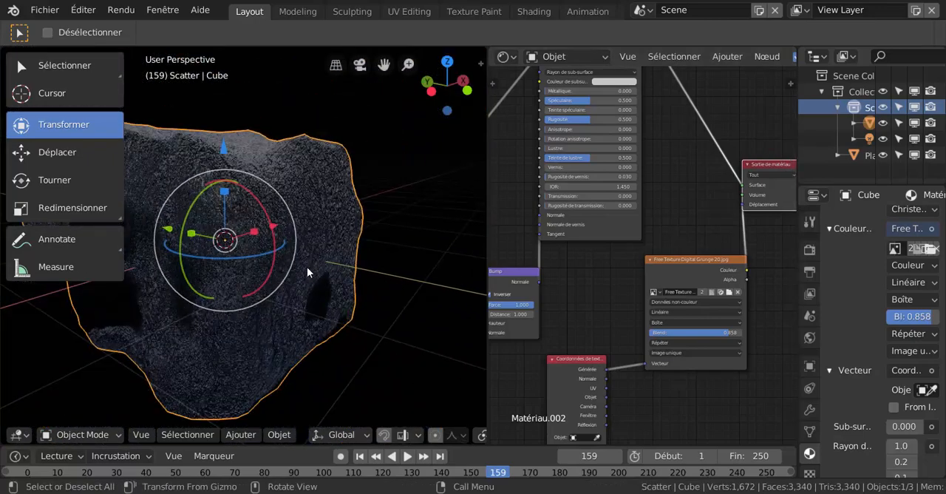
mouse_move(322, 306)
middle_down()
mouse_move(313, 320)
mouse_move(257, 313)
mouse_move(255, 275)
mouse_move(393, 318)
mouse_move(427, 347)
mouse_move(409, 332)
mouse_move(285, 311)
mouse_move(307, 314)
middle_up()
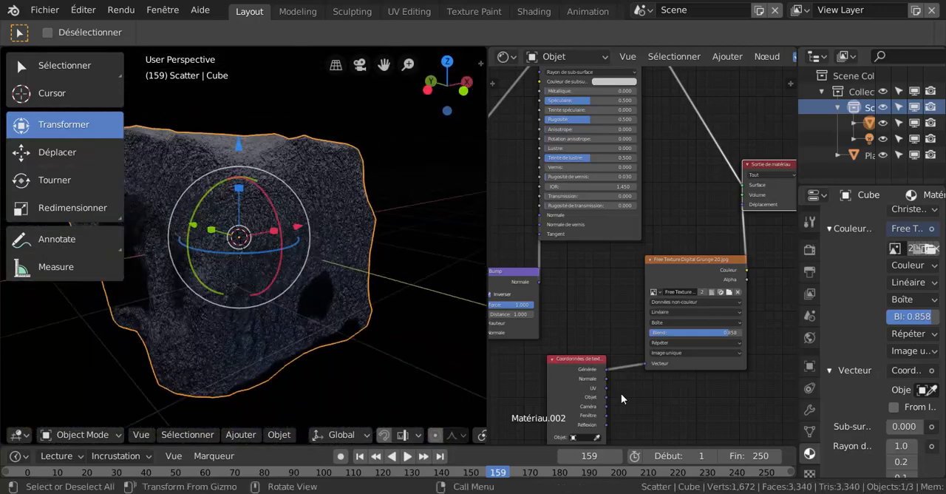
Move the copied texture-coordinate node up beside the displacement image texture and check the rock from farther away.
scroll(684, 366, up, 1)
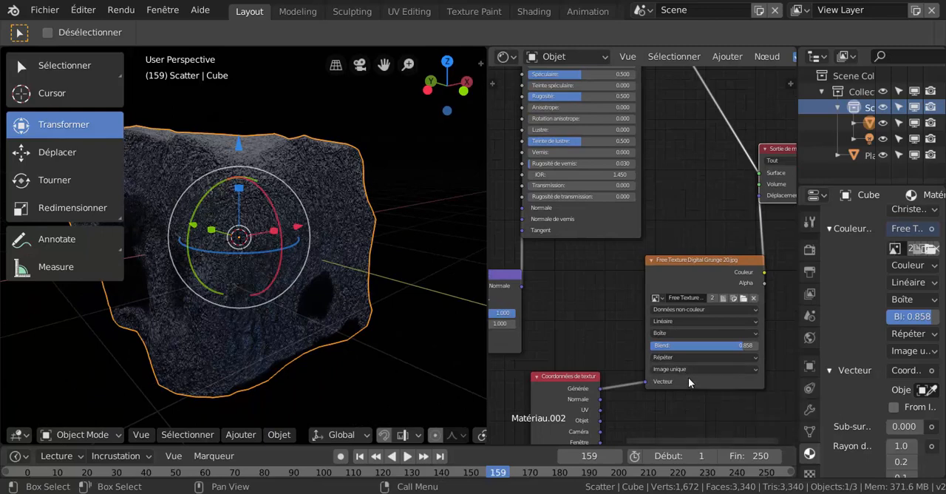
drag(577, 376, 603, 287)
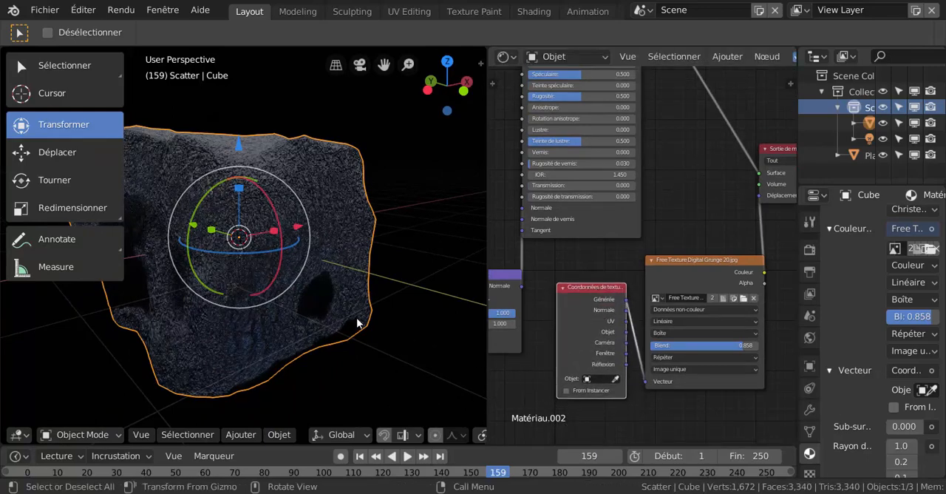
scroll(356, 317, down, 3)
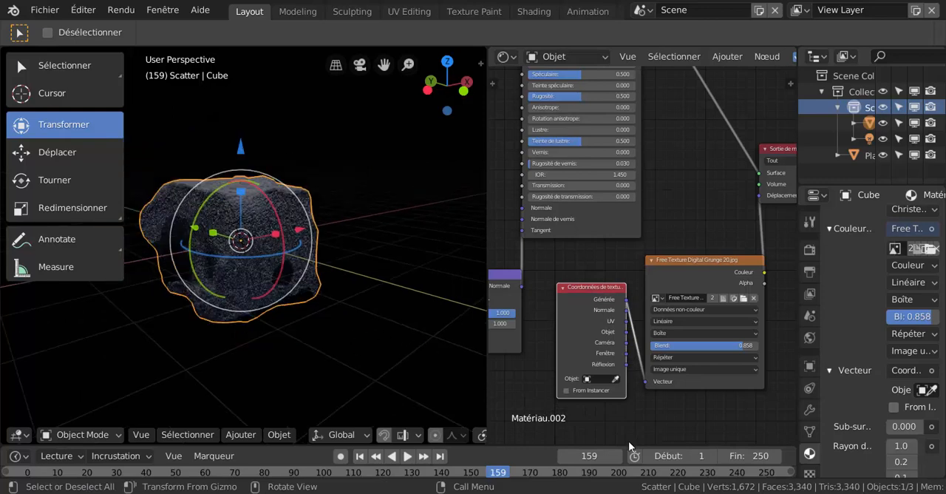
scroll(740, 388, down, 3)
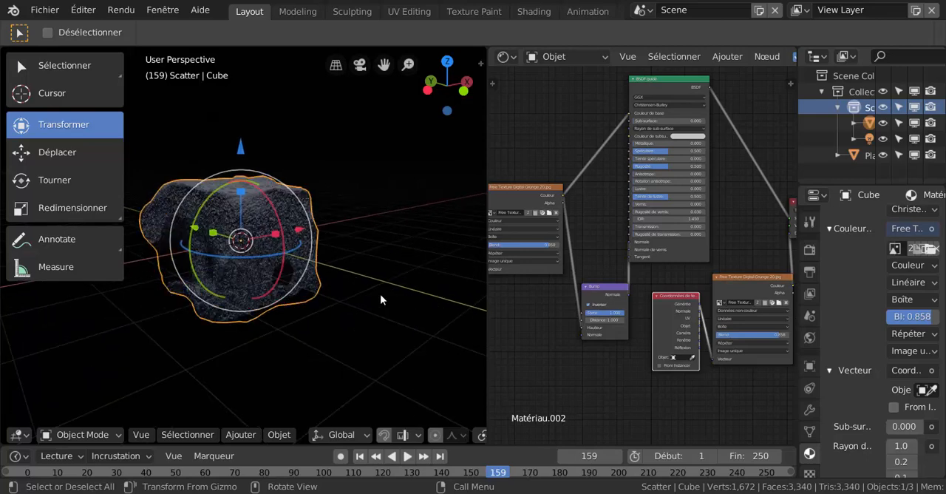
scroll(380, 295, up, 2)
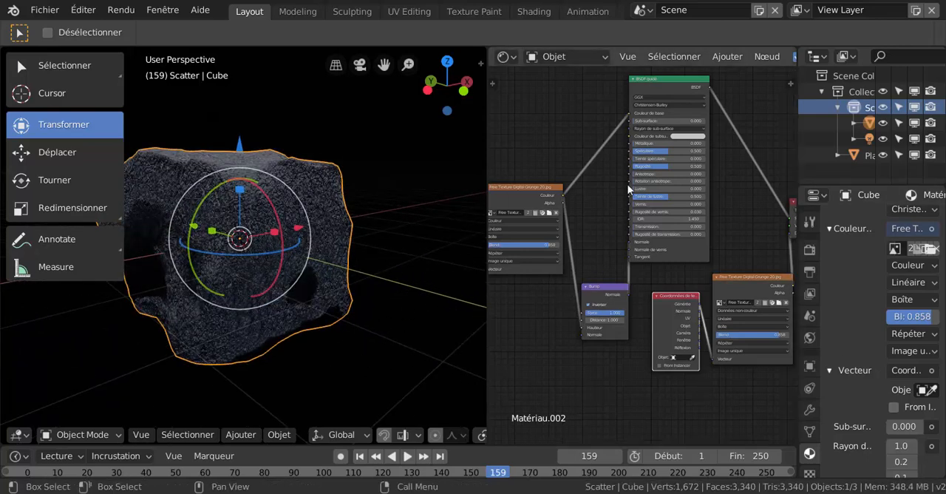
Open the image selection for the base-colour image texture node and browse the Grunge texture folder as thumbnails.
middle_drag(529, 303, 567, 310)
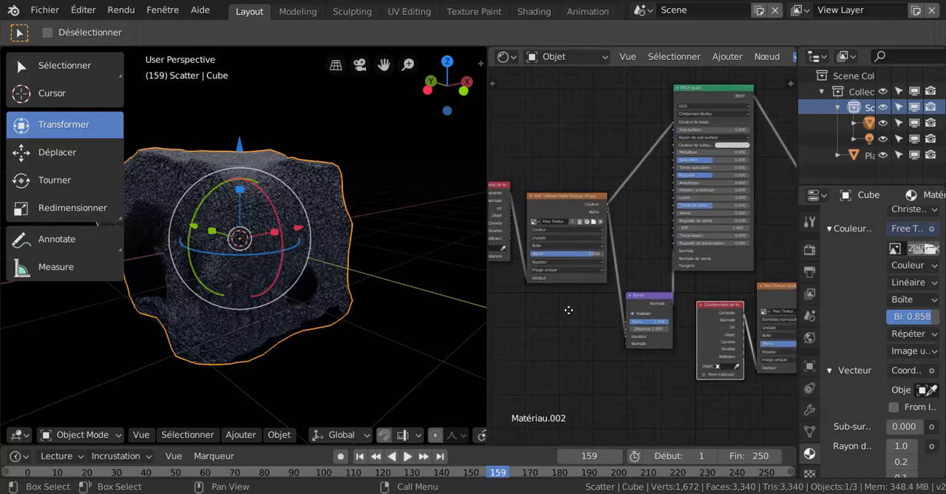
scroll(565, 295, up, 1)
scroll(565, 277, up, 1)
click(574, 208)
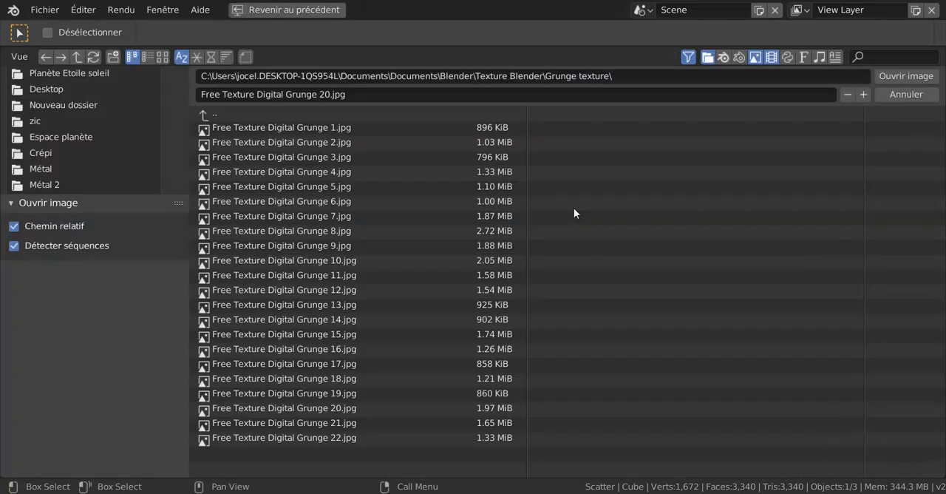
click(162, 57)
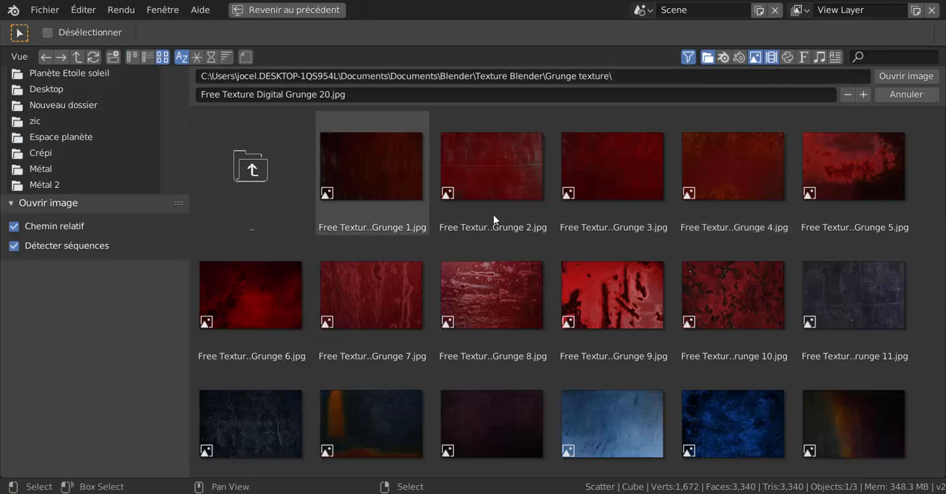
scroll(564, 301, down, 1)
scroll(555, 300, up, 2)
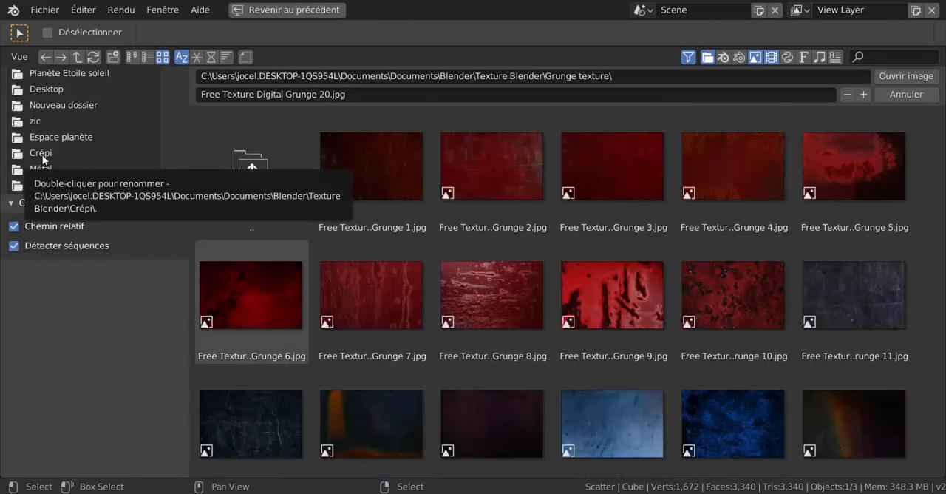
Go up to the Texture Blender folder, look through its subfolders and open Granite texture.
double_click(265, 172)
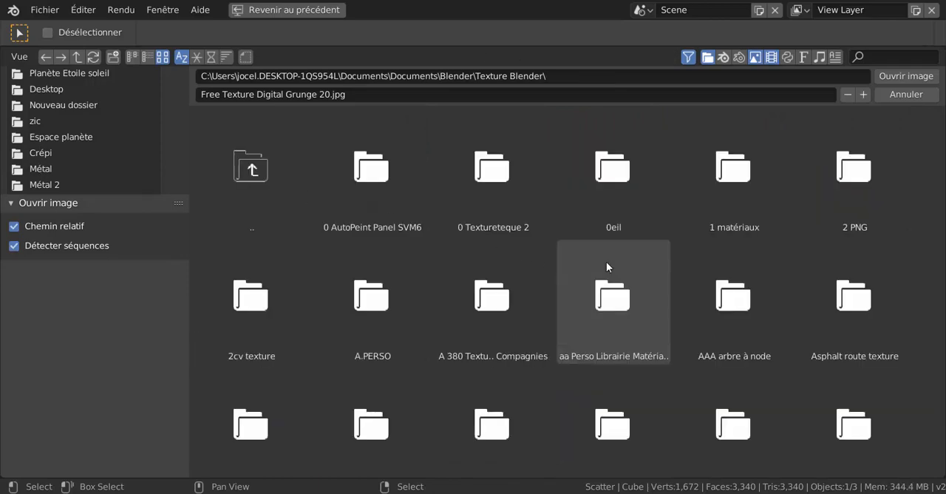
scroll(639, 269, down, 3)
scroll(669, 274, down, 3)
scroll(933, 355, down, 4)
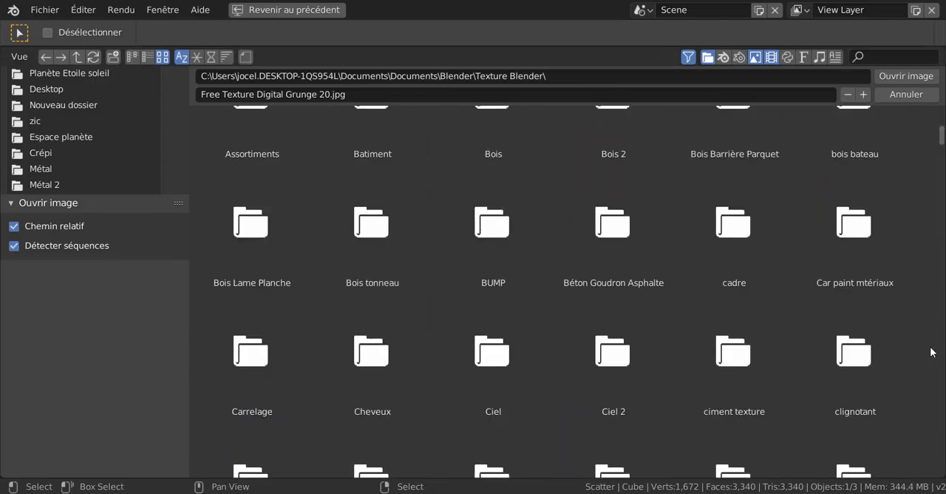
scroll(933, 355, down, 3)
scroll(932, 355, down, 4)
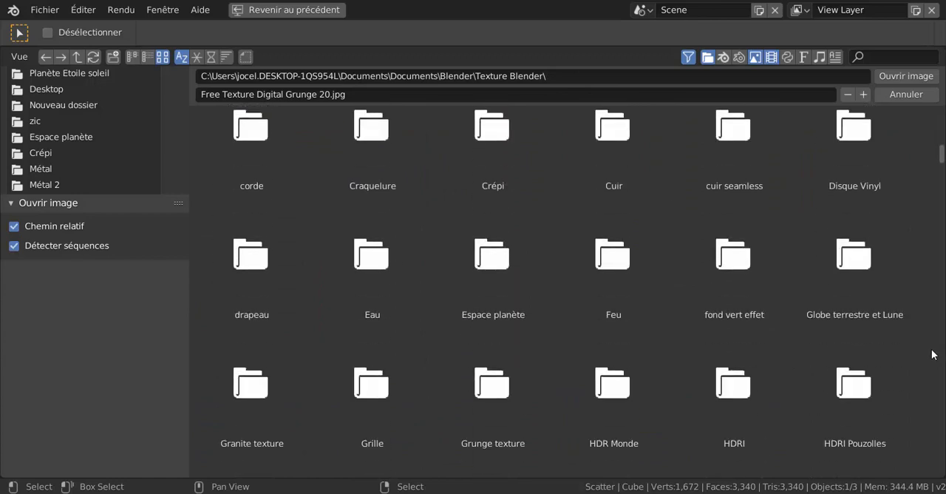
scroll(933, 354, down, 4)
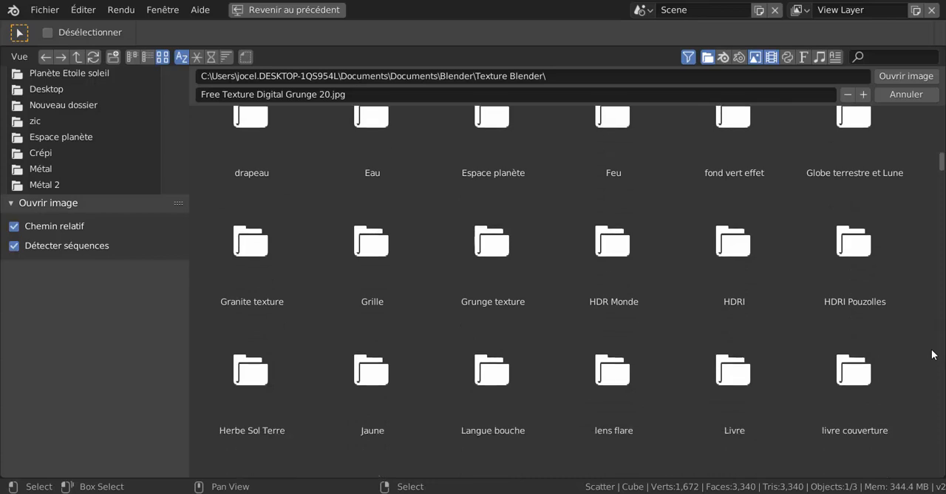
scroll(932, 355, down, 1)
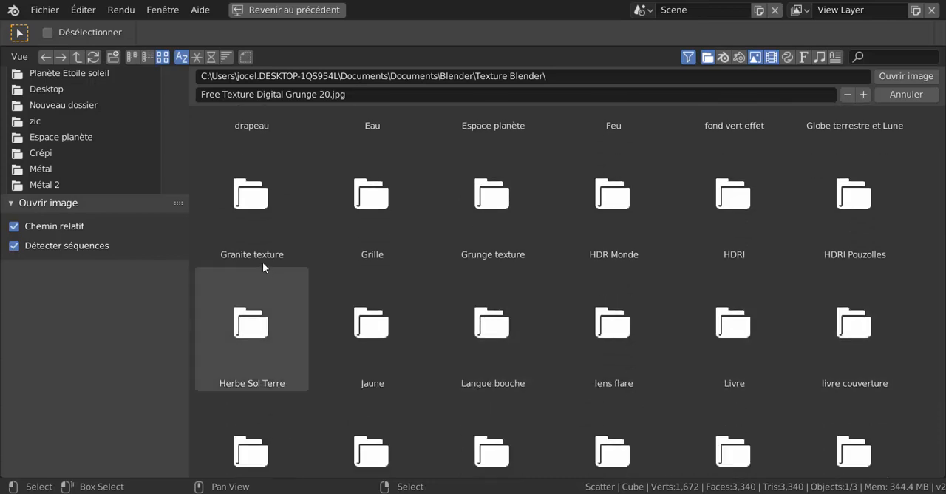
double_click(246, 216)
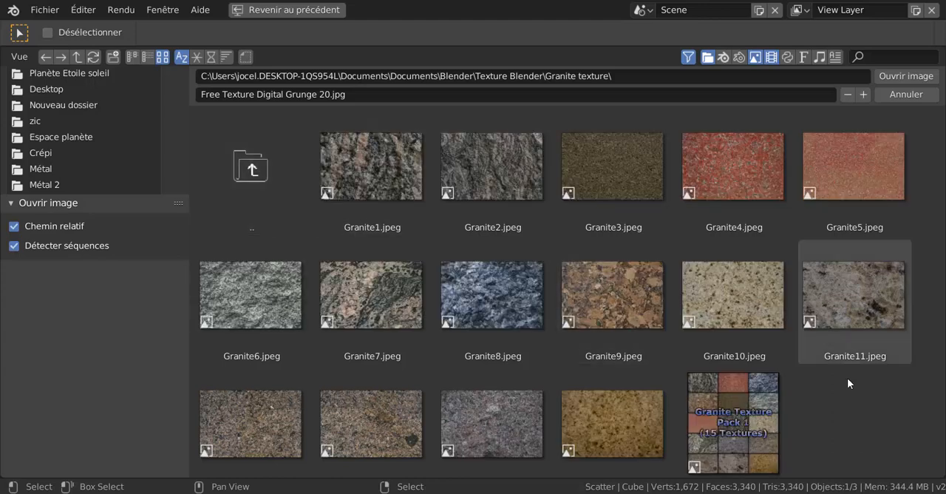
Load Granite1.jpeg into the base-colour image texture node and view the rock from another side.
click(372, 173)
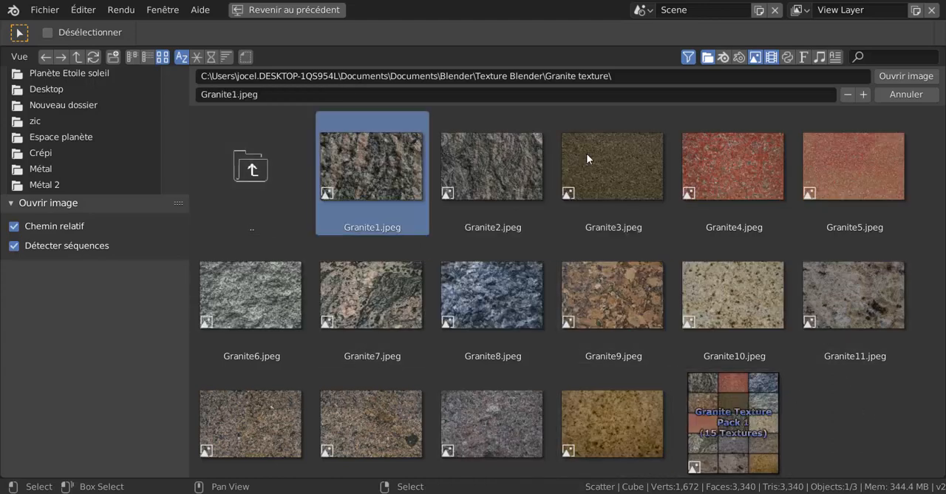
click(897, 76)
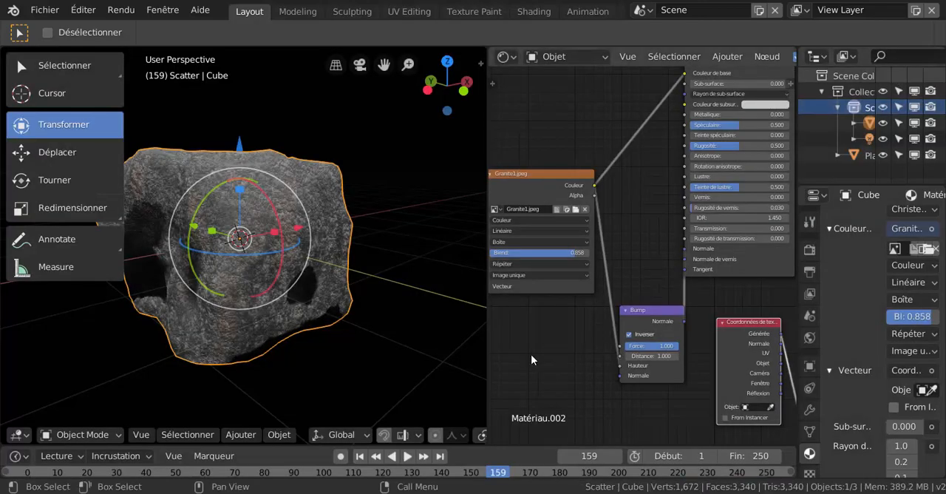
middle_drag(379, 348, 410, 326)
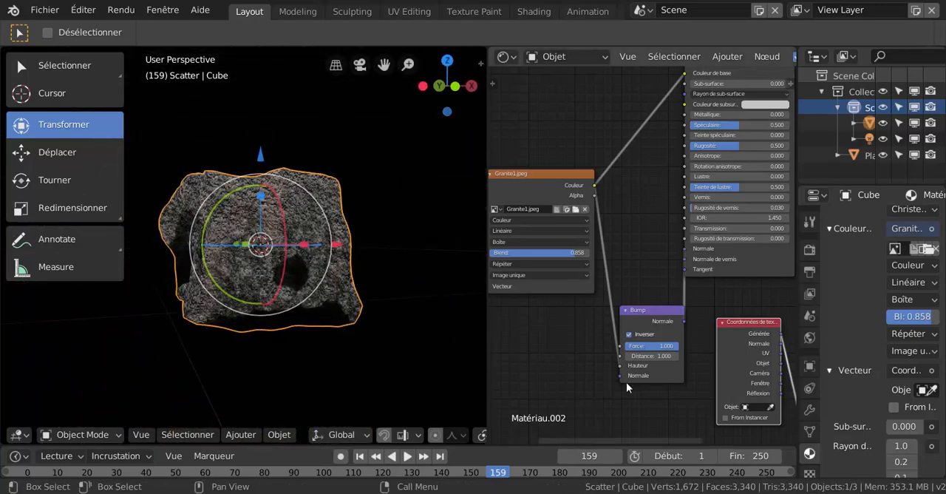
Open the image selection for the displacement image texture node and browse to the Granite texture folder in Texture Blender.
middle_drag(626, 382, 542, 375)
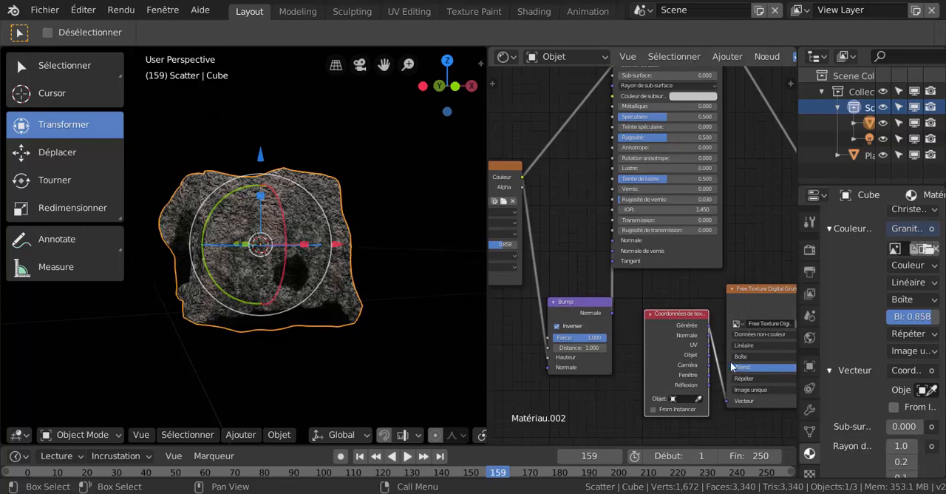
middle_drag(623, 404, 555, 400)
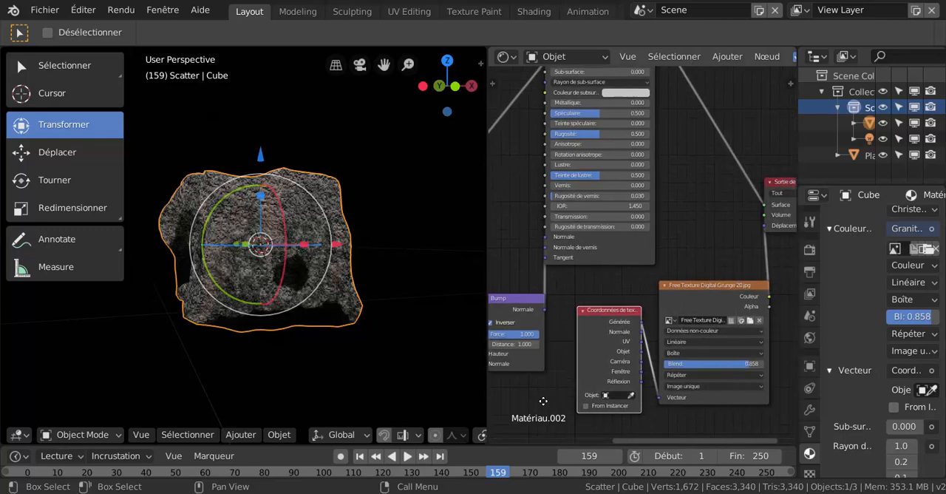
click(751, 320)
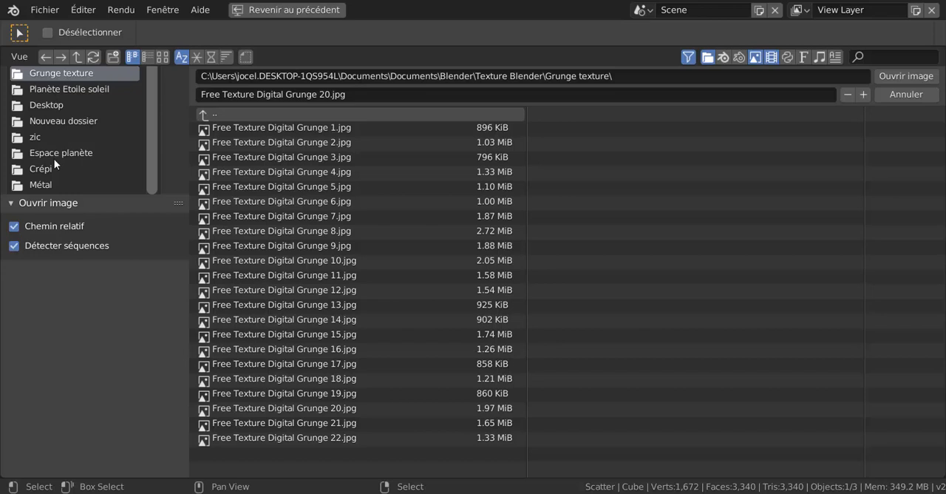
scroll(54, 159, down, 1)
scroll(54, 165, up, 1)
click(205, 117)
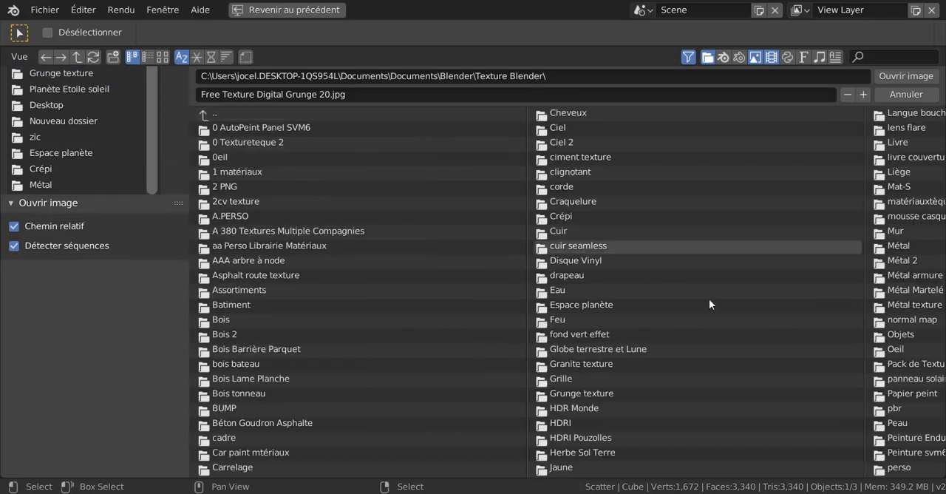
scroll(383, 379, down, 2)
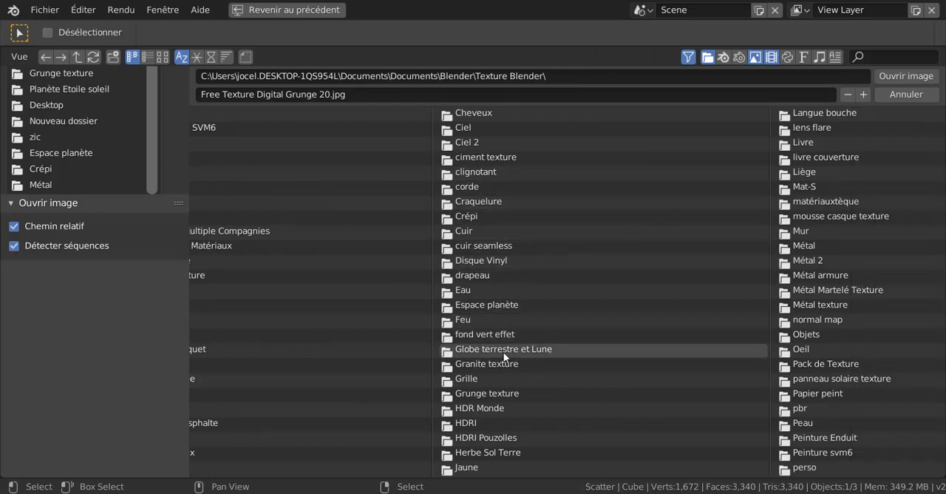
click(478, 363)
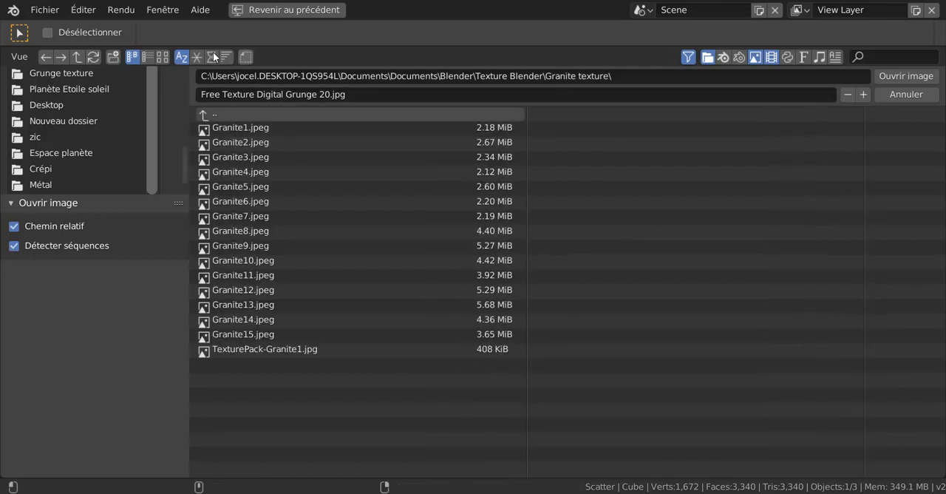
Show the granite images as thumbnails, load Granite1.jpeg as the displacement image and check the rock from another side.
click(162, 56)
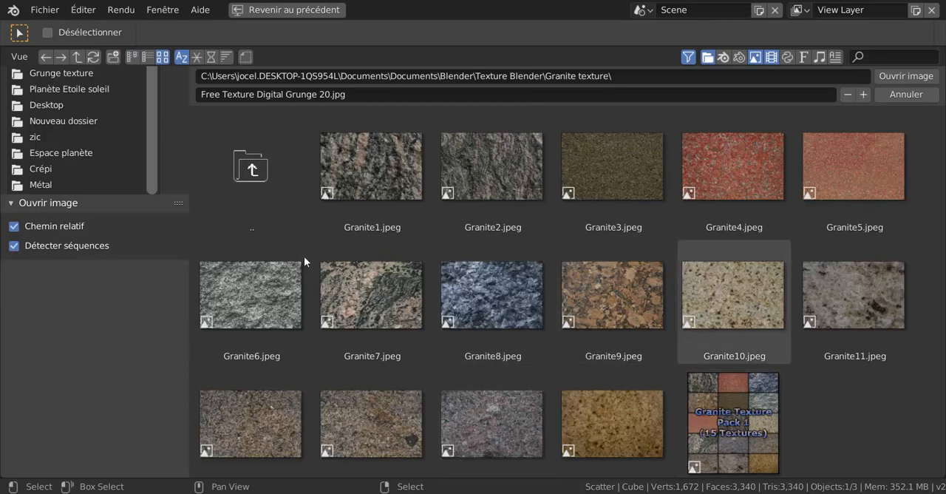
click(376, 174)
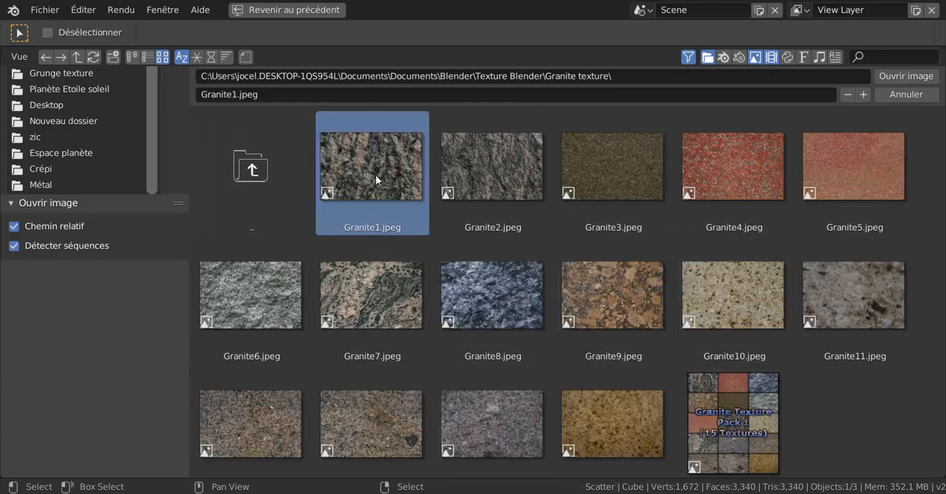
click(906, 76)
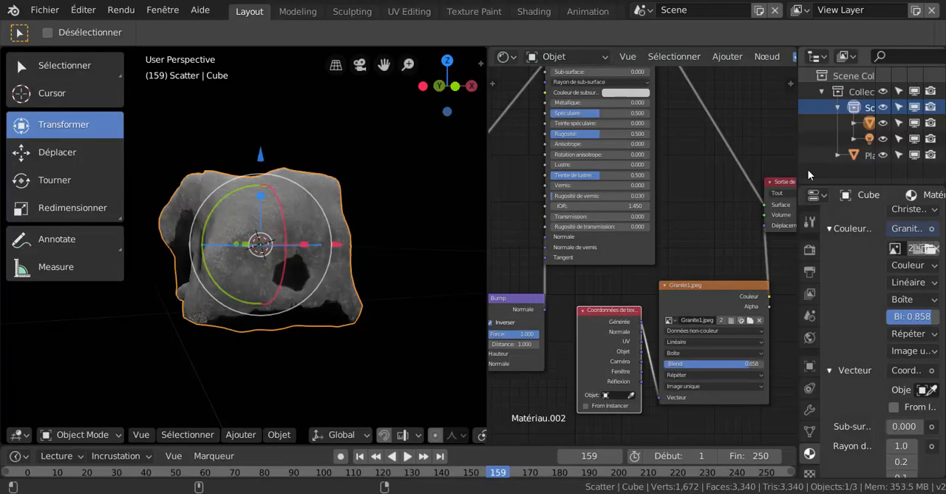
middle_drag(378, 383, 303, 301)
scroll(302, 301, down, 3)
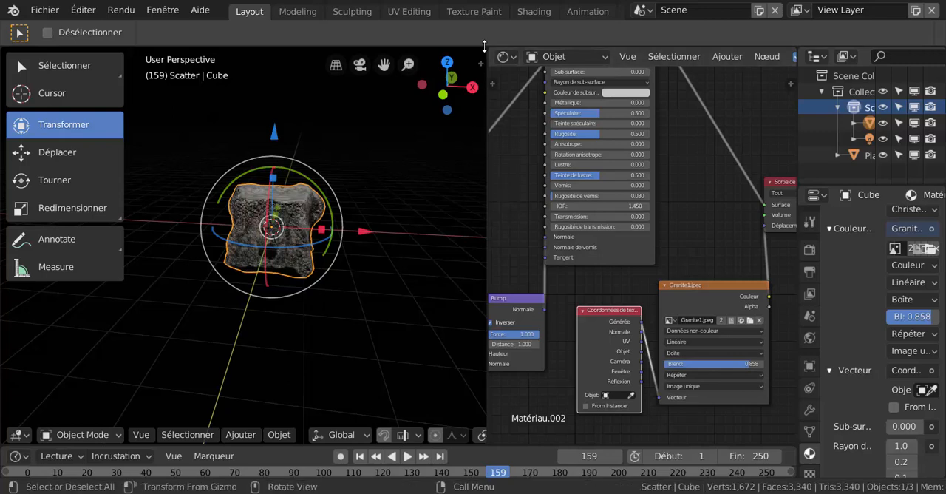
Expand the 3D viewport over the node editor and add a camera to the scene.
drag(486, 47, 520, 113)
scroll(455, 296, down, 4)
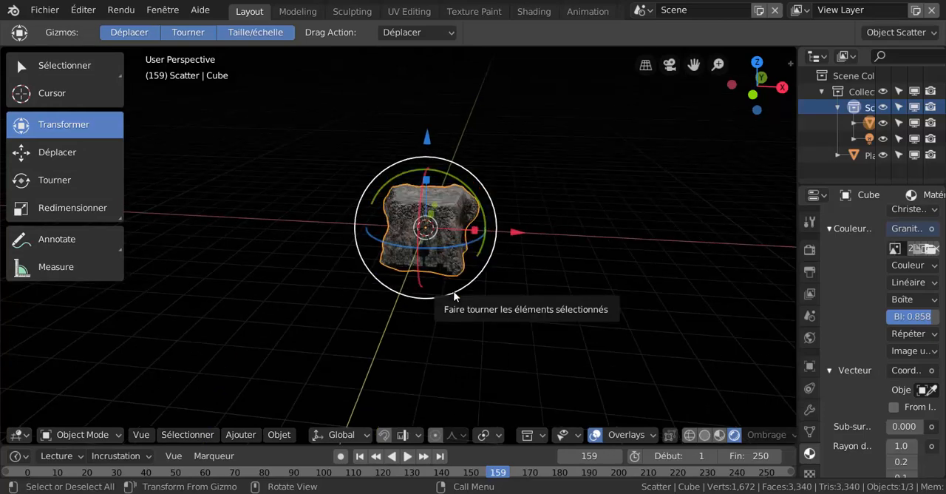
click(237, 435)
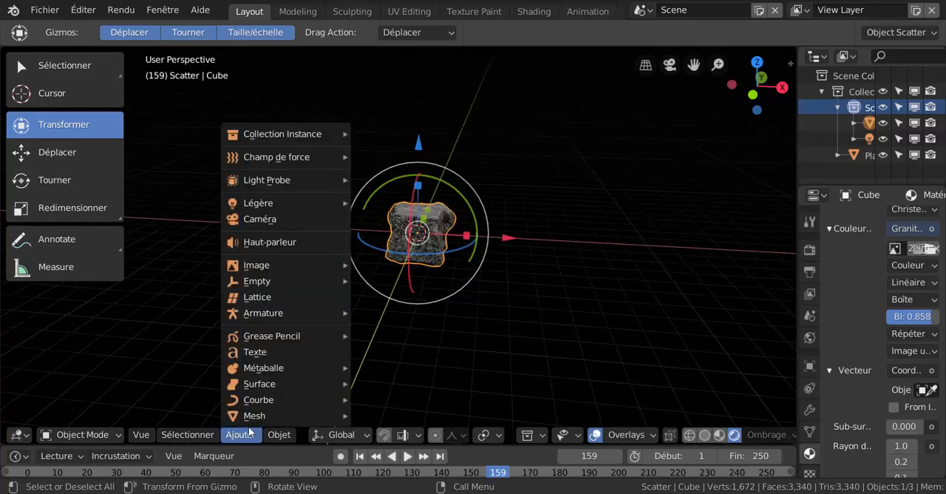
mouse_move(255, 259)
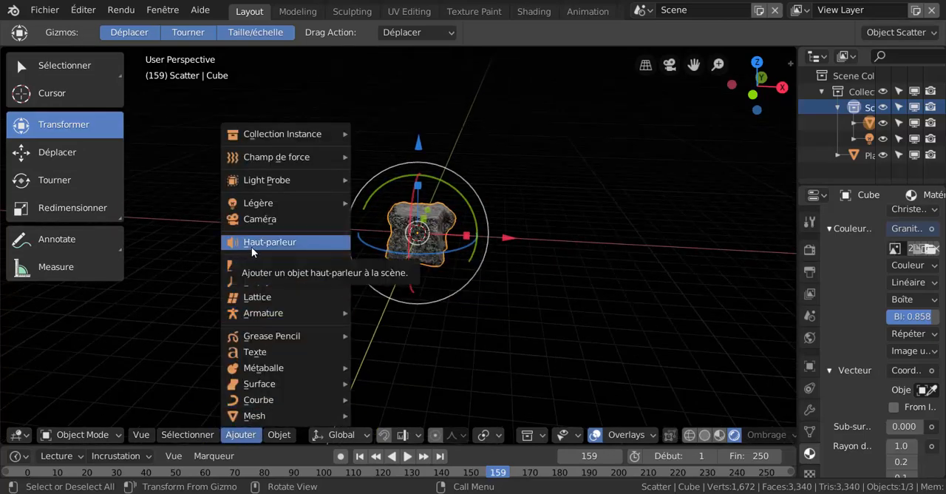
click(258, 219)
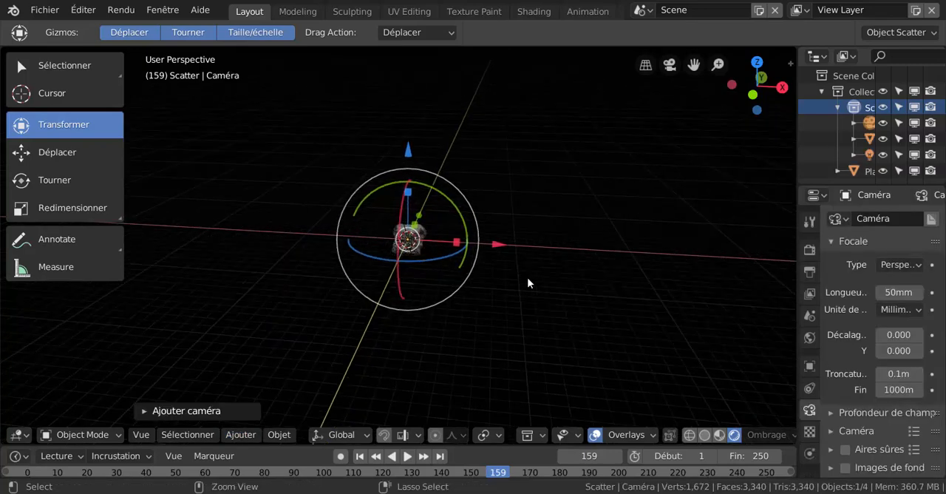
Align the new camera to the current view of the rock and set its focal length to 93 mm.
key(KP_0)
key(Home)
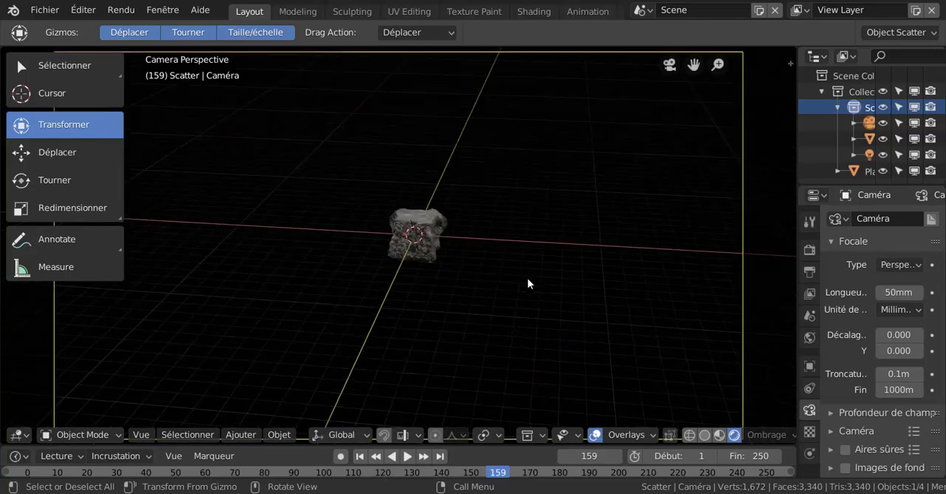
scroll(528, 283, down, 2)
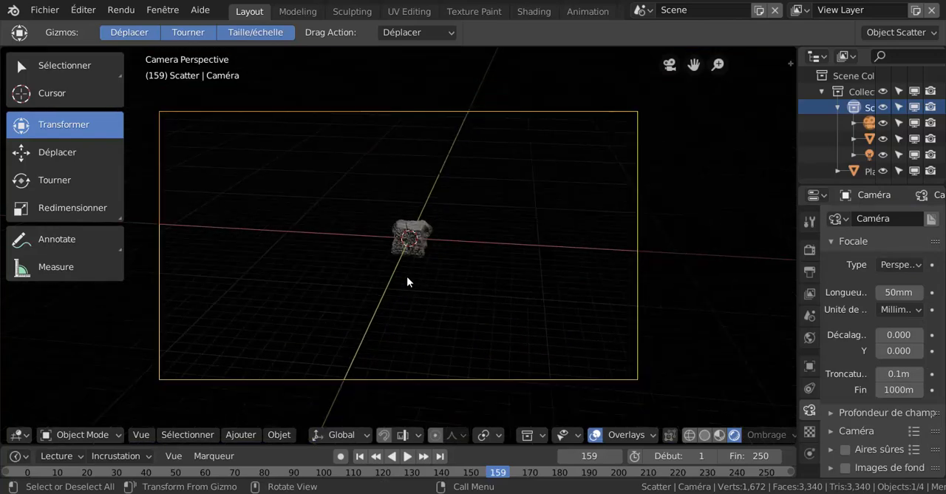
scroll(418, 292, up, 2)
scroll(418, 292, down, 3)
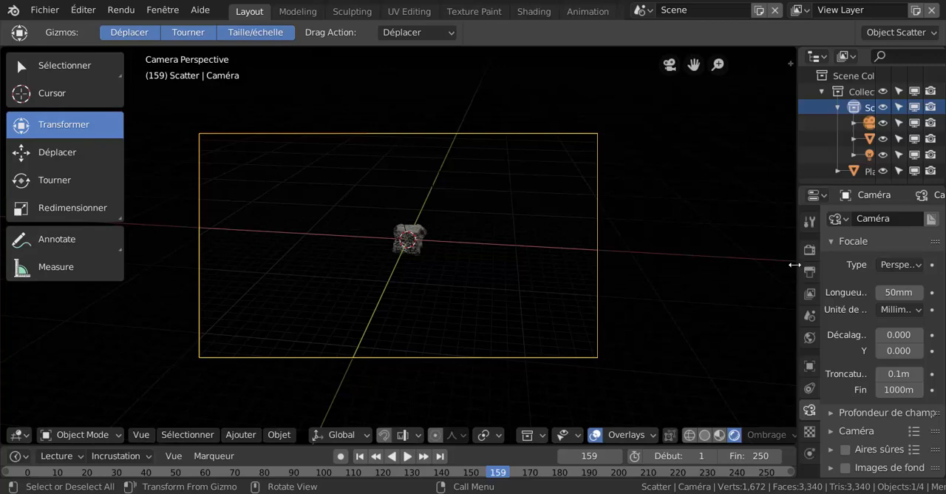
drag(793, 264, 711, 275)
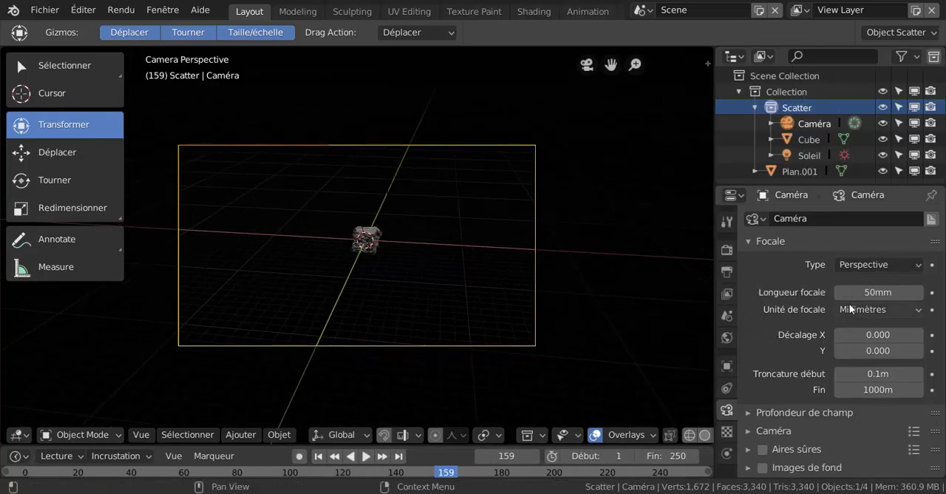
mouse_move(858, 293)
mouse_down()
mouse_move(903, 293)
mouse_move(865, 295)
mouse_up()
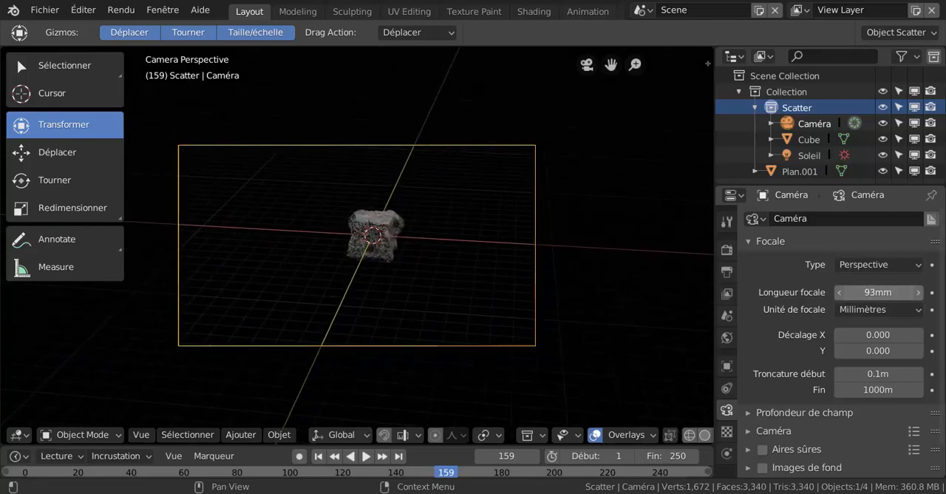
Select the rock and move it about 12 m, just beyond the lower-right corner of the camera frame.
right_click(380, 251)
click(414, 249)
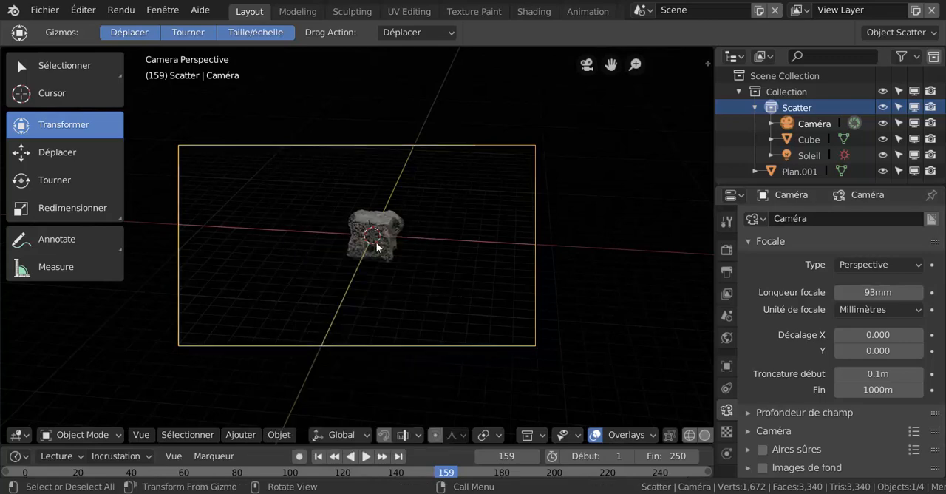
click(376, 246)
key(g)
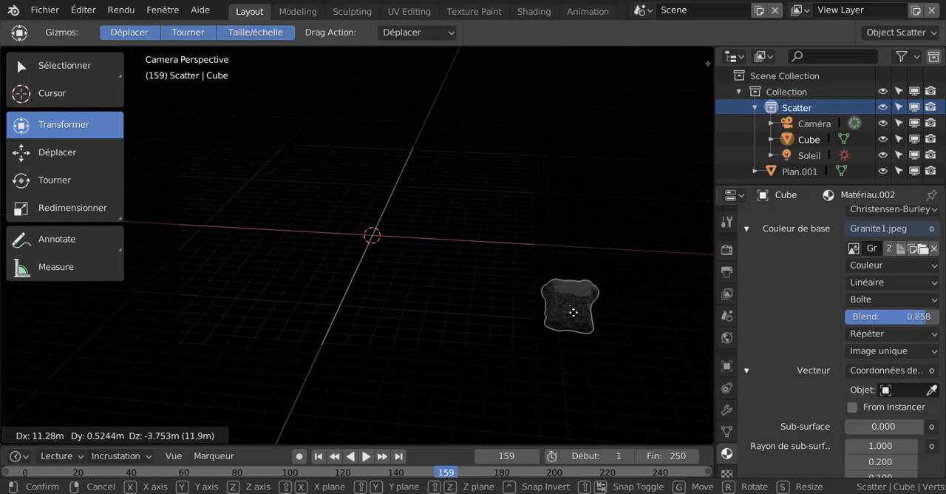
click(574, 314)
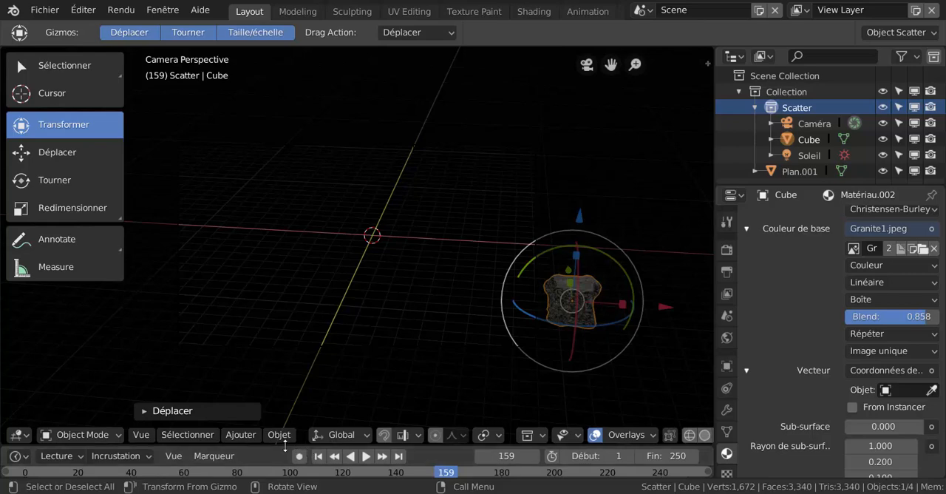
Enlarge the timeline, turn on automatic keyframing and record the rock's starting position at frame 1.
drag(285, 446, 302, 365)
click(26, 427)
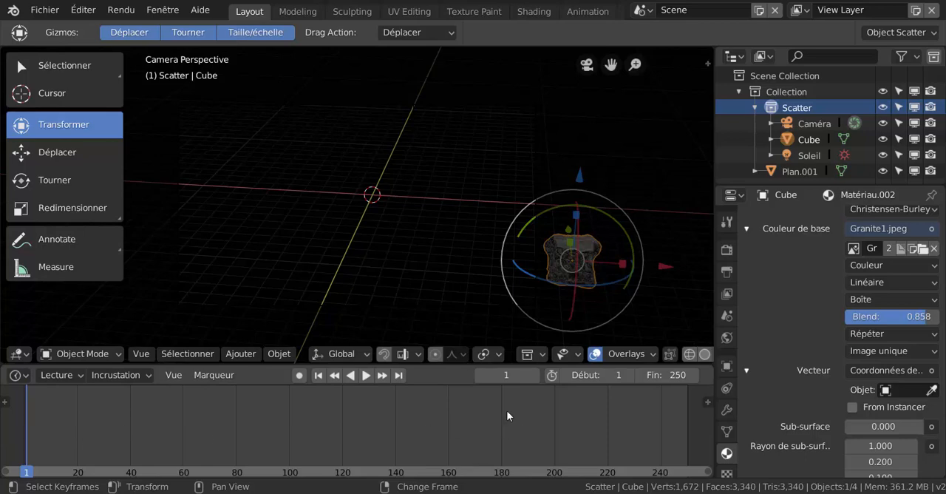
click(299, 376)
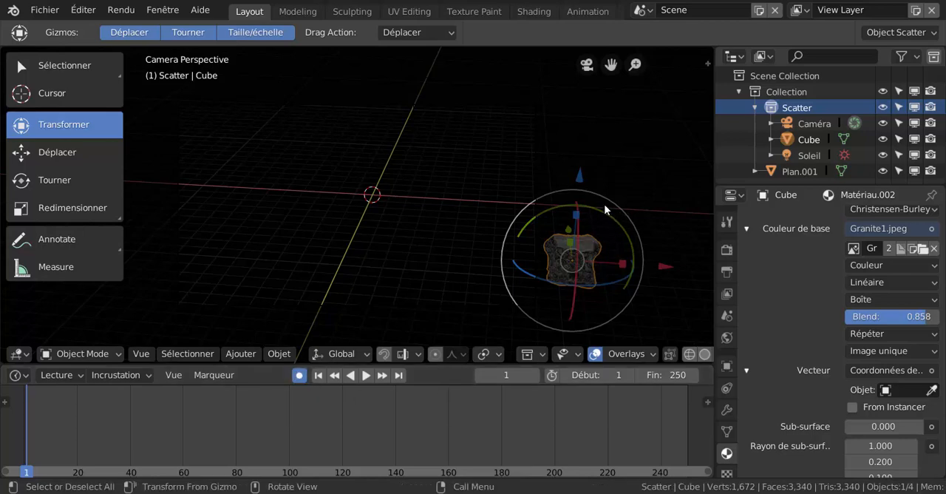
click(580, 181)
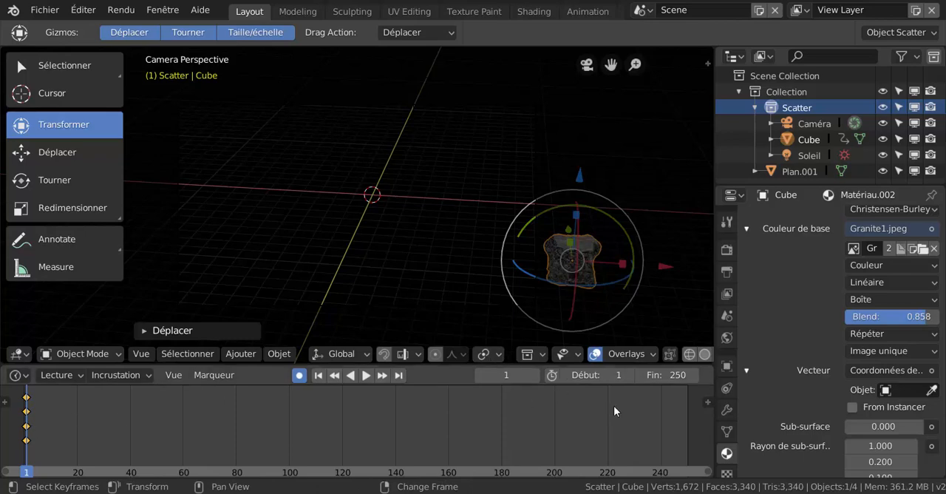
Keyframe the rock at frame 250, moved along X to the opposite side of the camera view and rotated, and play the animation.
drag(712, 318, 828, 315)
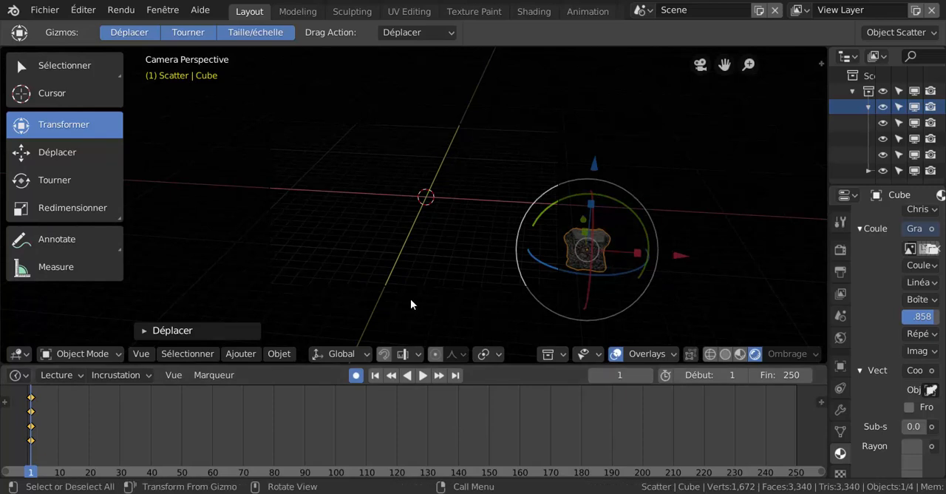
right_click(795, 425)
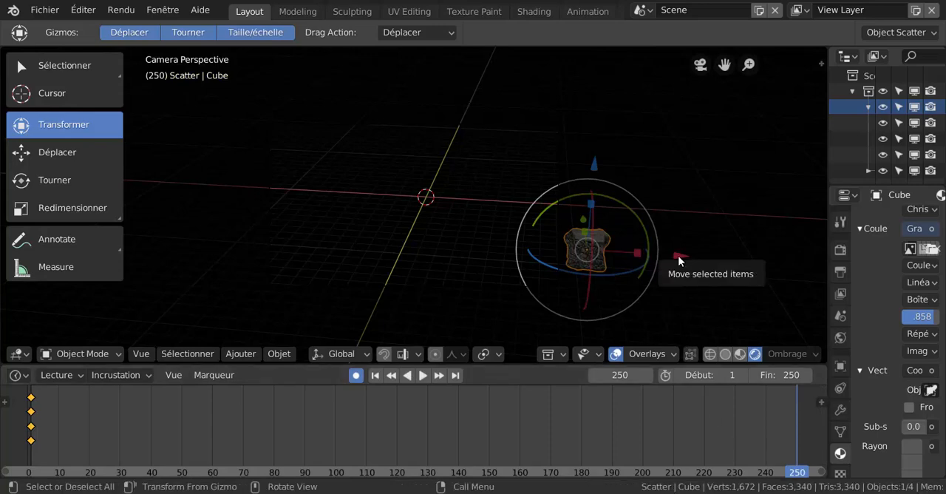
drag(678, 260, 323, 277)
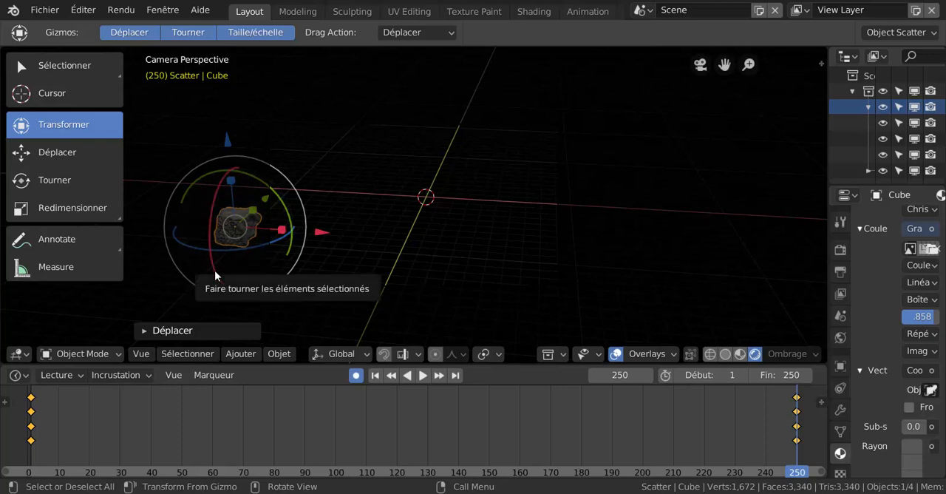
drag(214, 270, 308, 252)
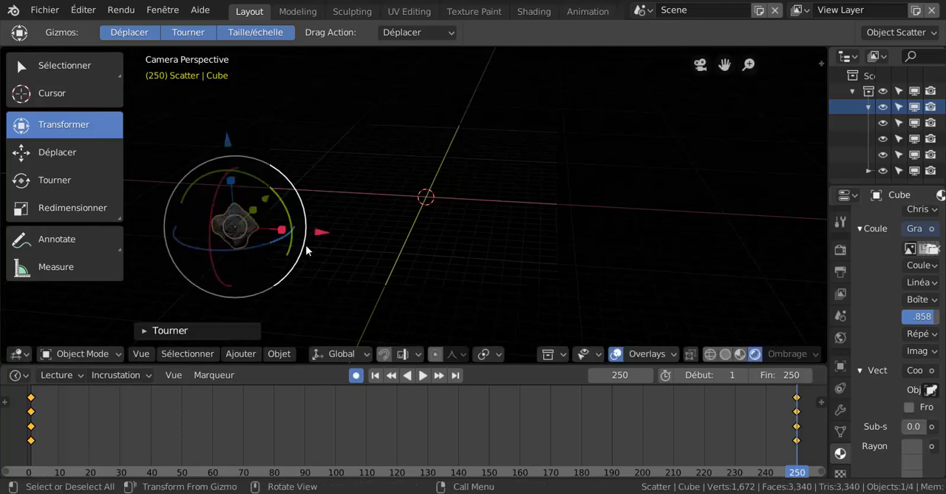
click(423, 376)
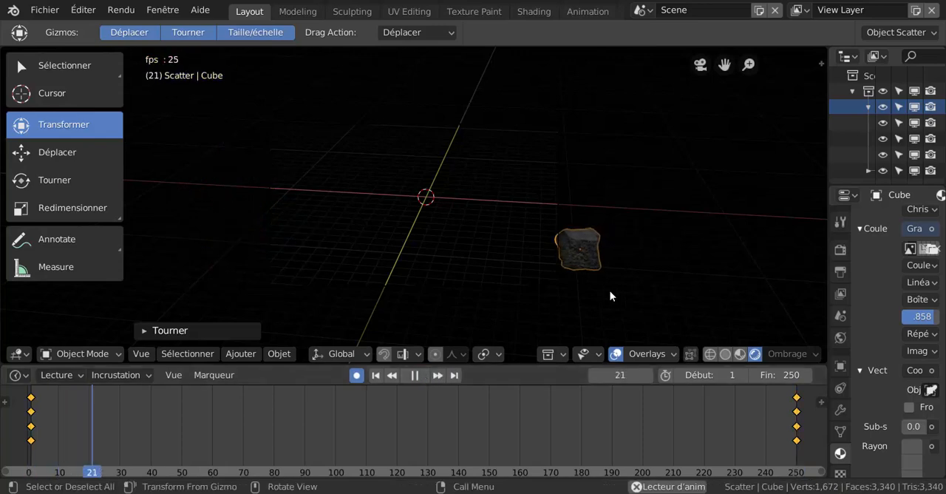
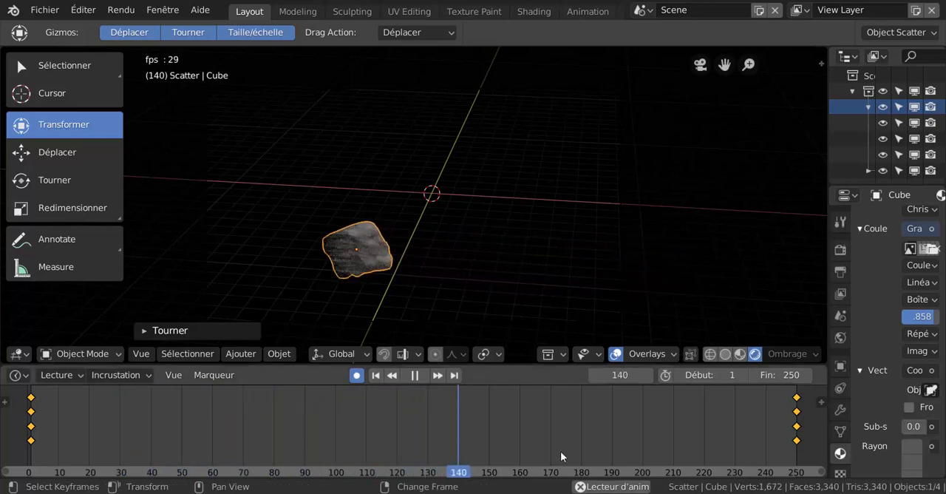
Stop the animation playback, deselect all objects and scrub the timeline to frame 89.
click(415, 375)
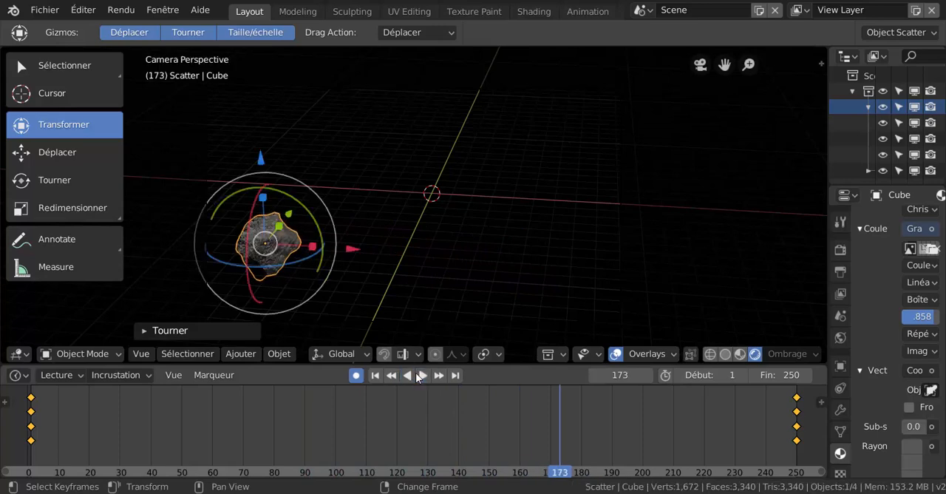
click(279, 263)
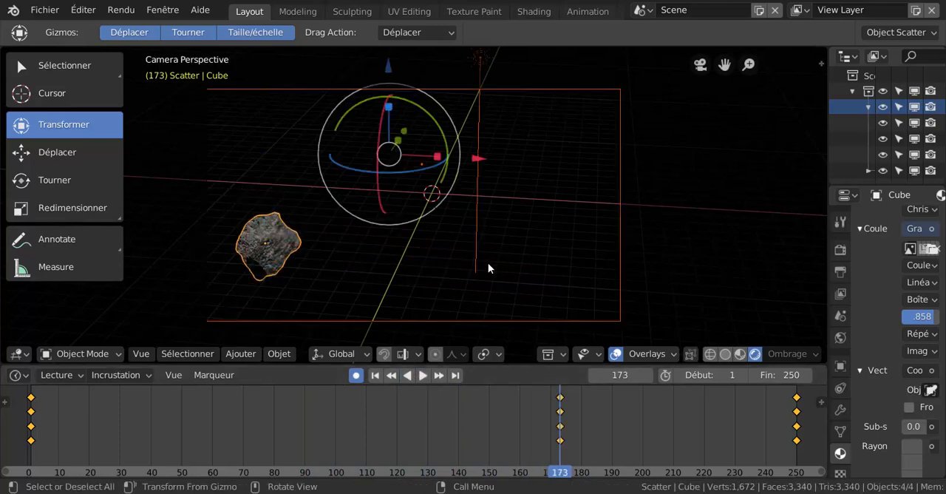
click(488, 266)
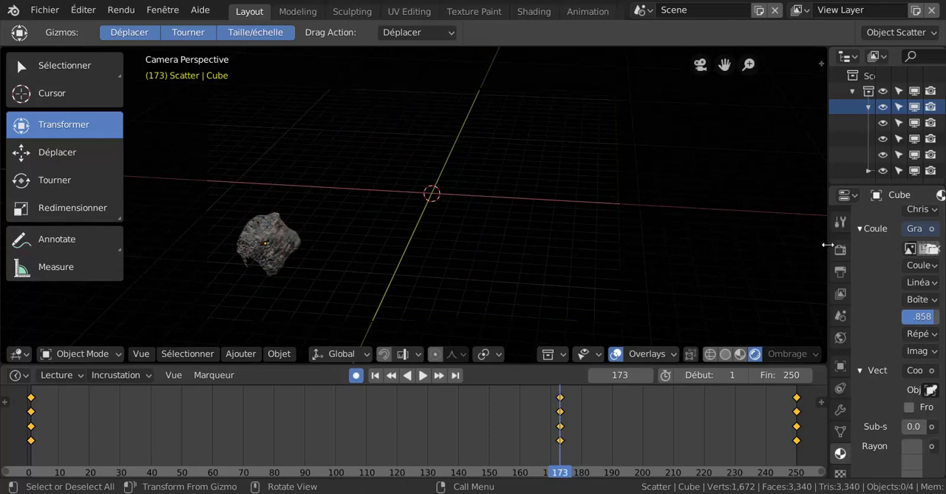
drag(828, 244, 629, 280)
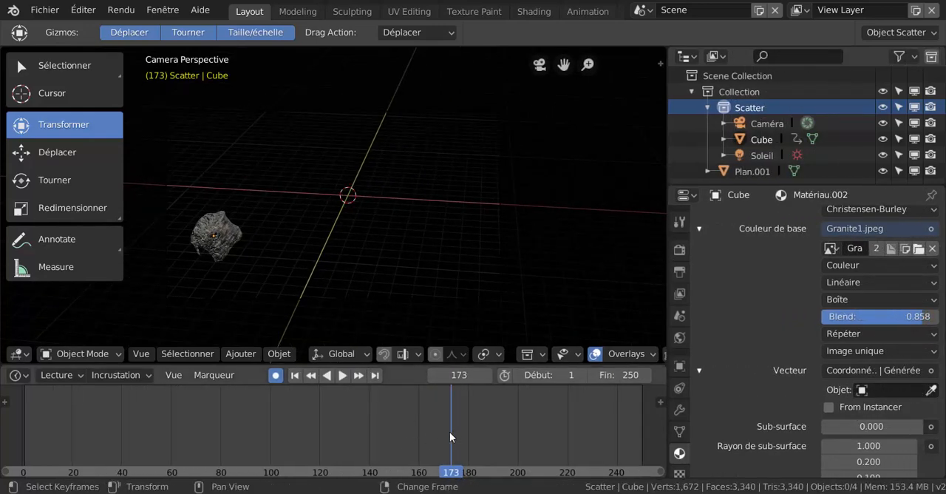
right_drag(279, 430, 242, 423)
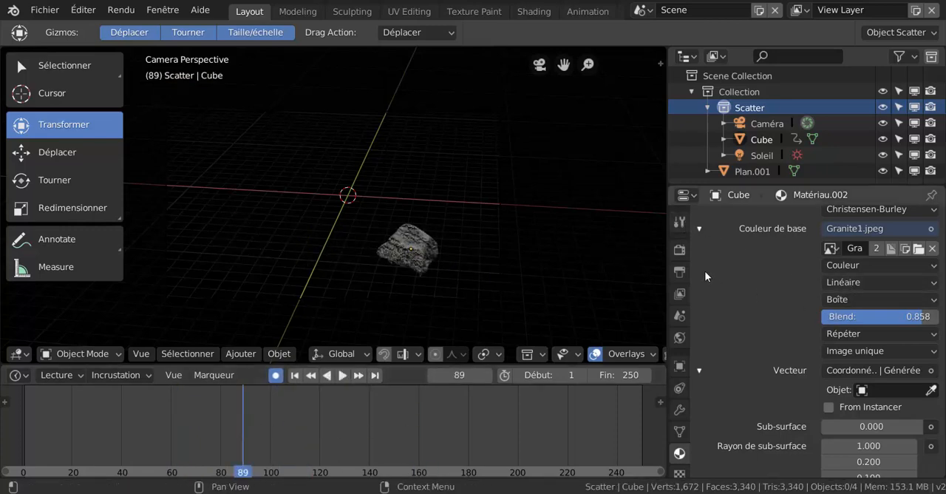
Set the render output path to the "astéroide du tuto" folder on the Desktop with the file name "as".
click(678, 272)
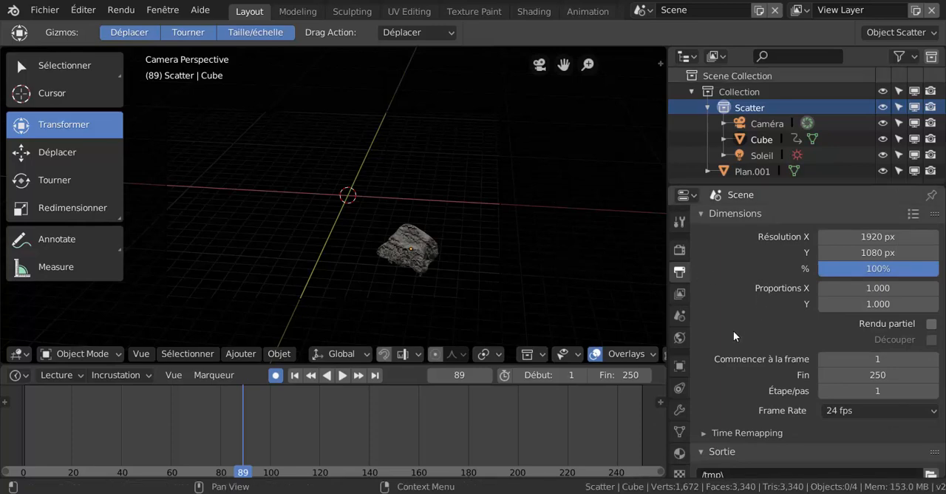
scroll(733, 330, down, 3)
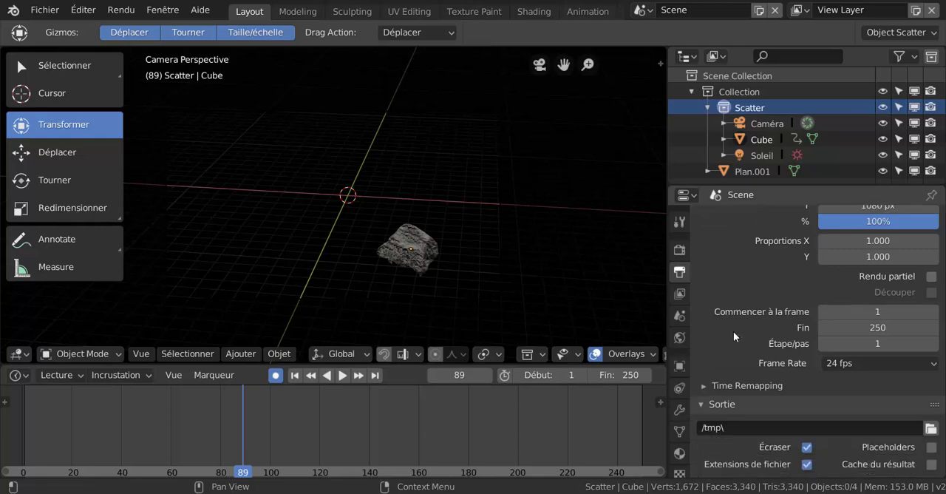
scroll(733, 332, down, 4)
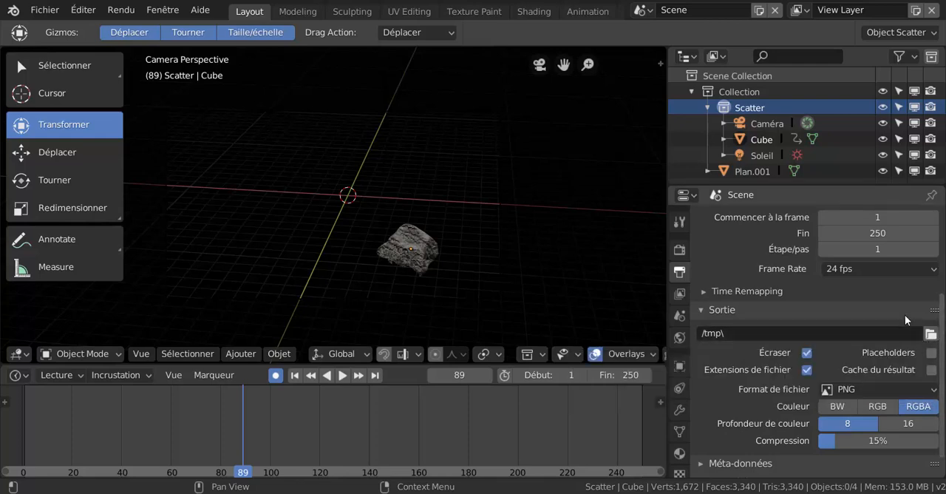
scroll(904, 339, down, 1)
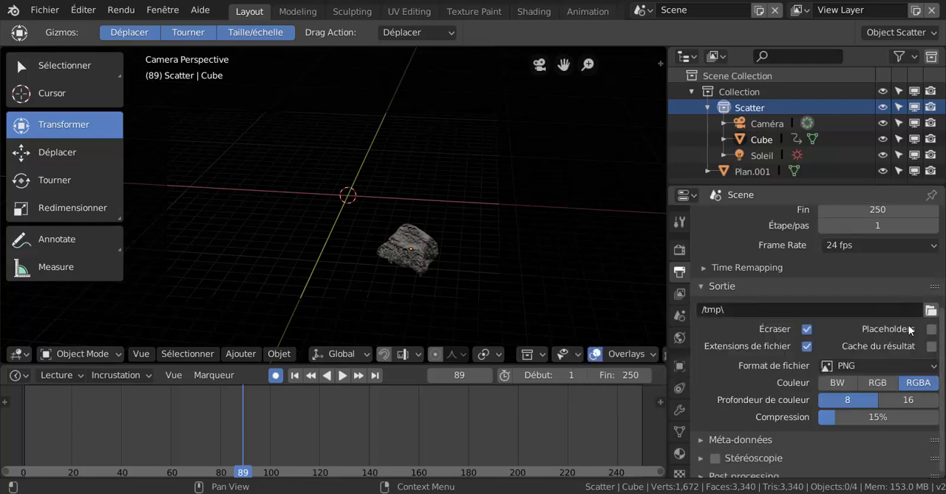
click(931, 310)
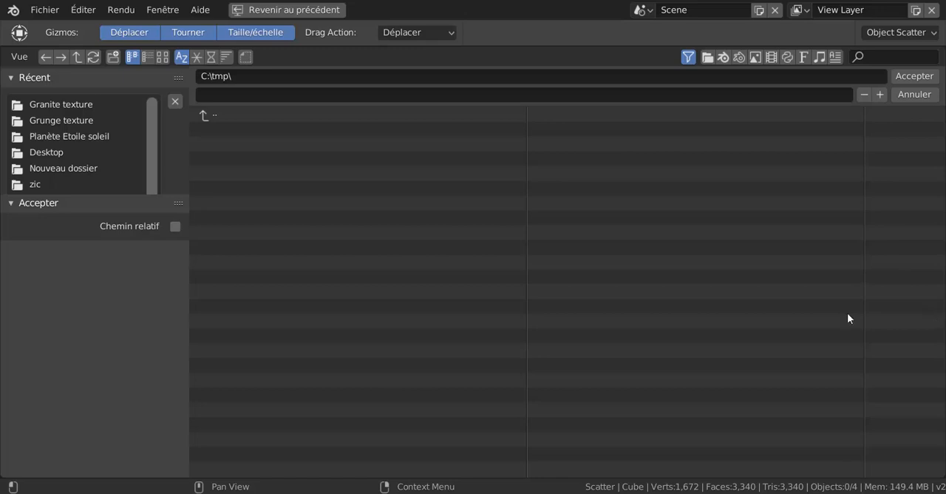
click(52, 156)
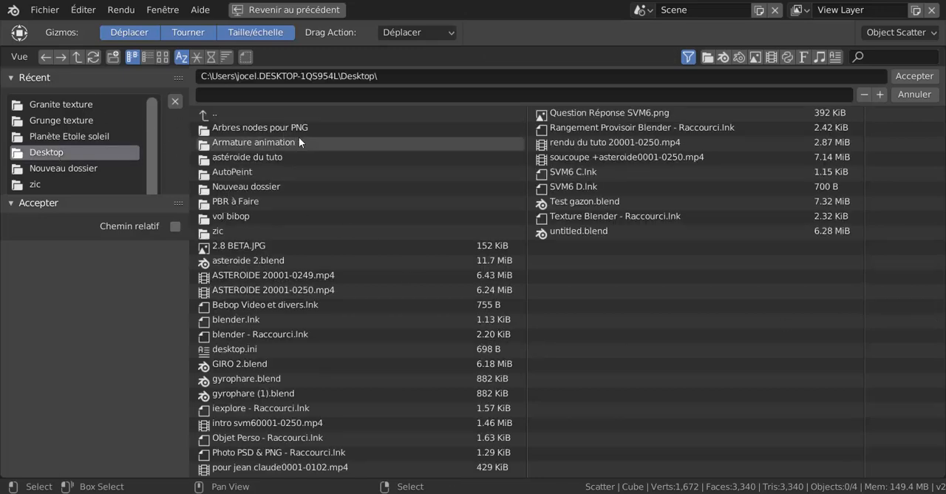
double_click(239, 158)
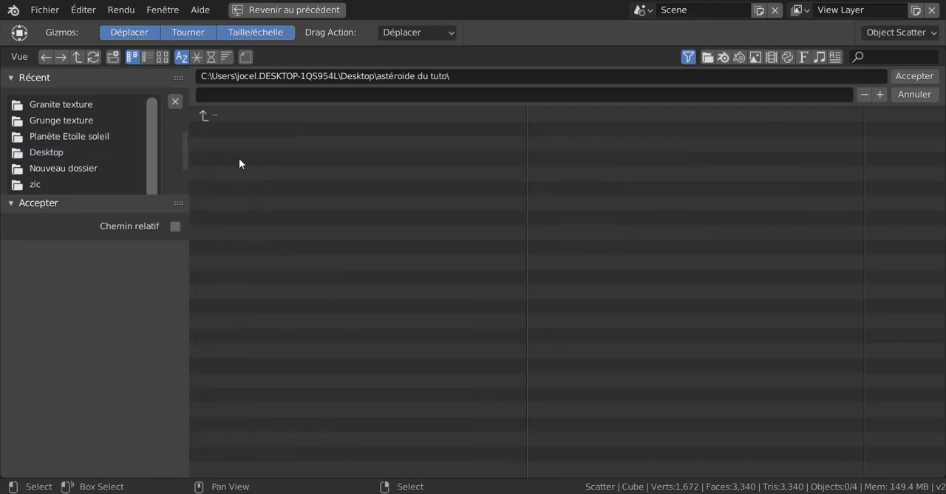
click(206, 96)
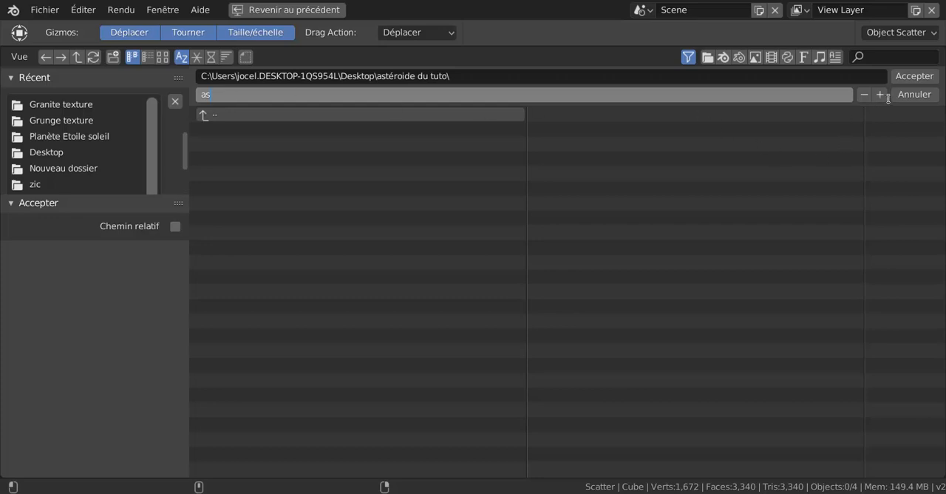
click(909, 76)
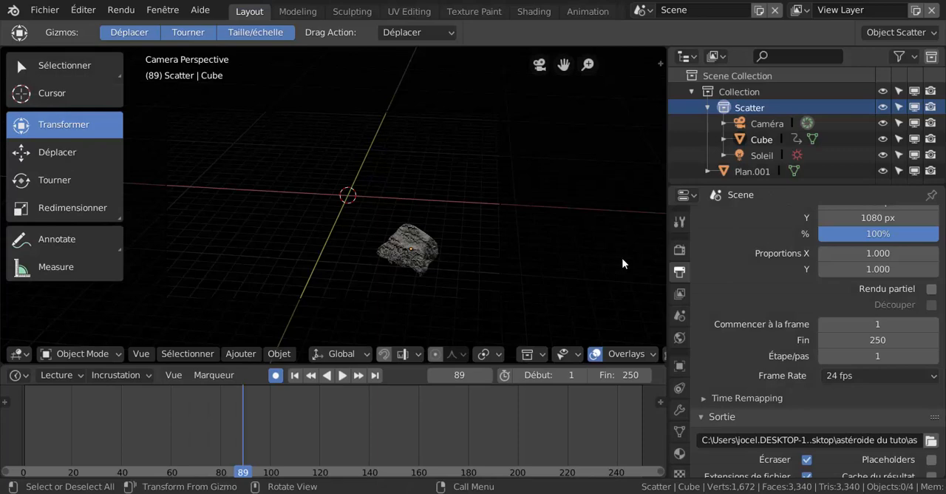
Review the output settings, covering resolution, frame range, frame rate, time remapping, file format and colour mode.
scroll(769, 324, down, 3)
scroll(769, 324, down, 2)
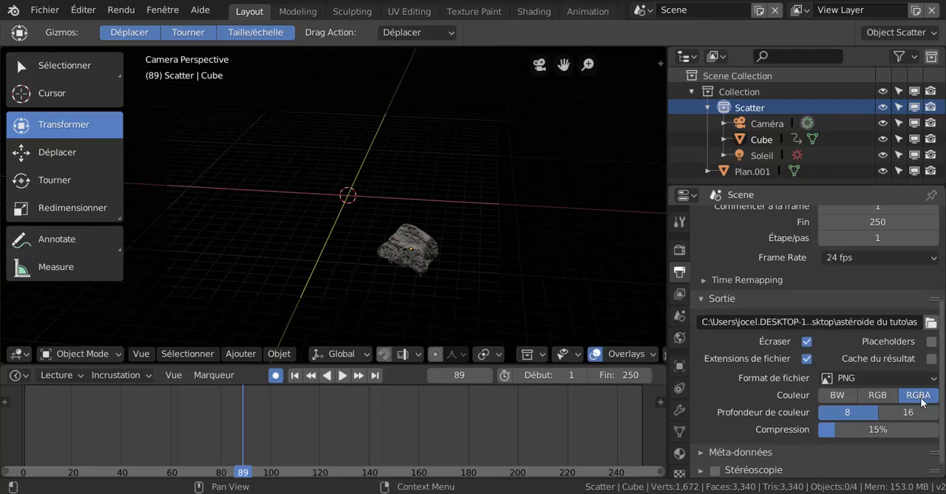
scroll(755, 311, up, 2)
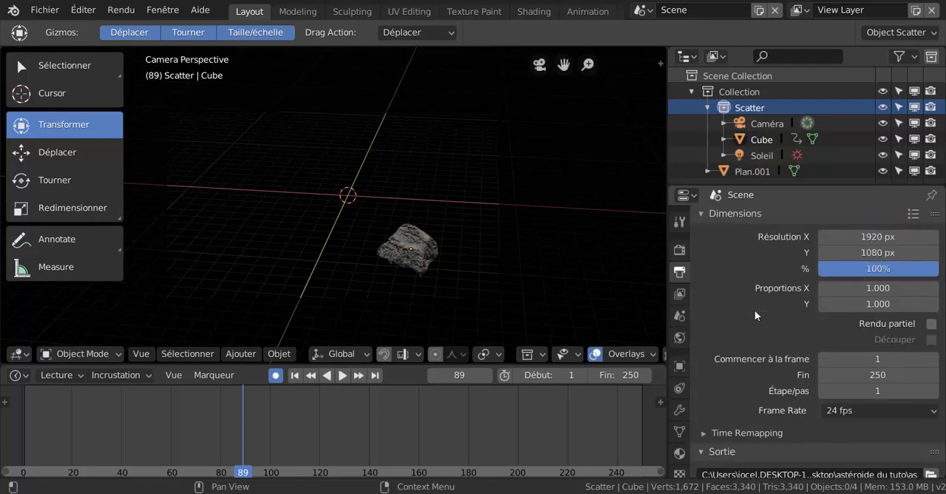
scroll(755, 310, down, 2)
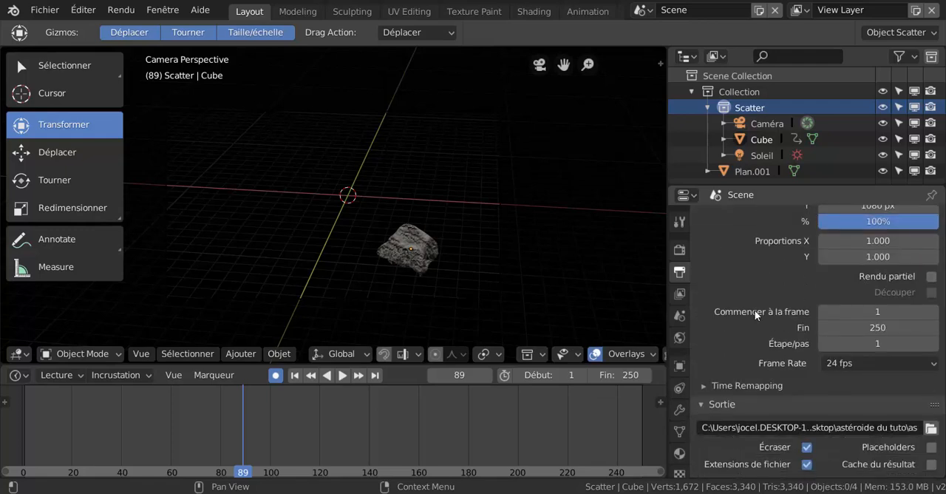
scroll(755, 310, down, 5)
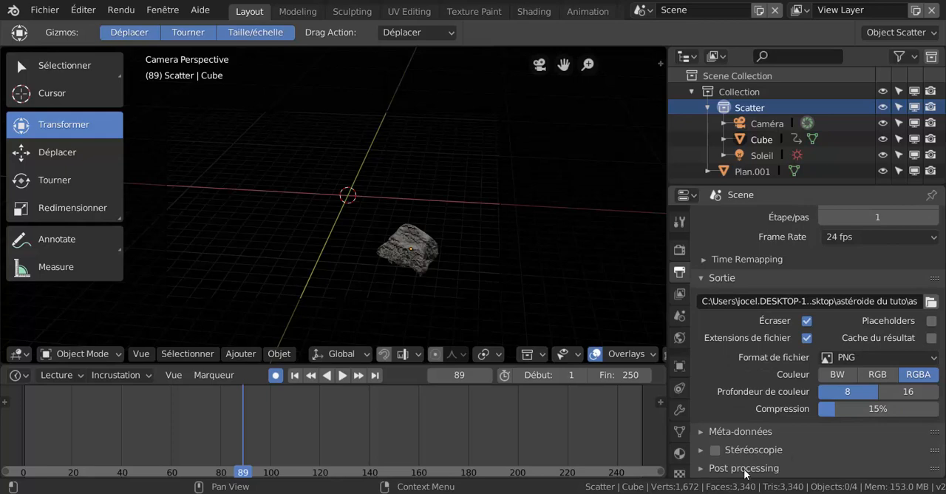
scroll(771, 399, up, 3)
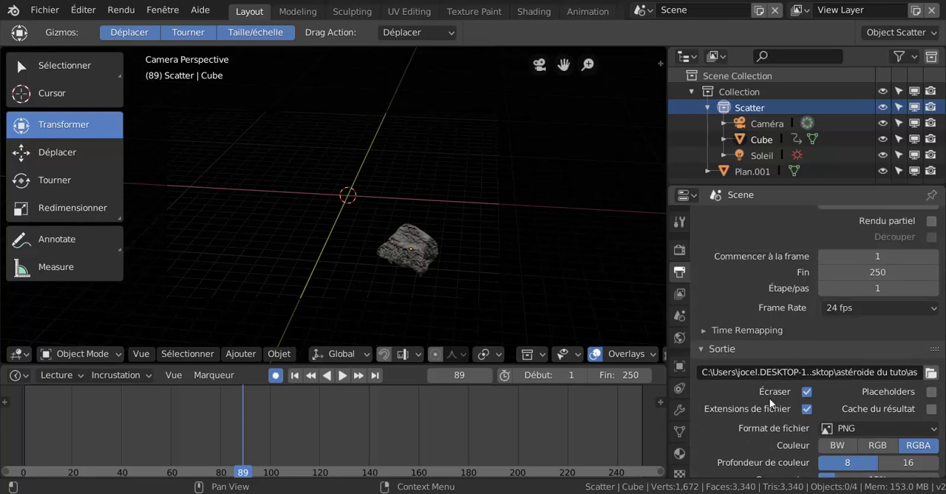
scroll(750, 354, up, 2)
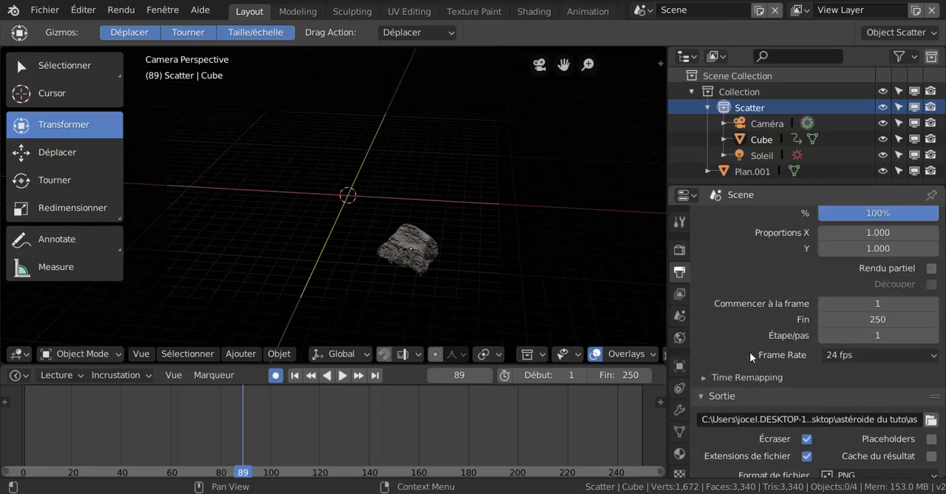
click(708, 378)
click(711, 376)
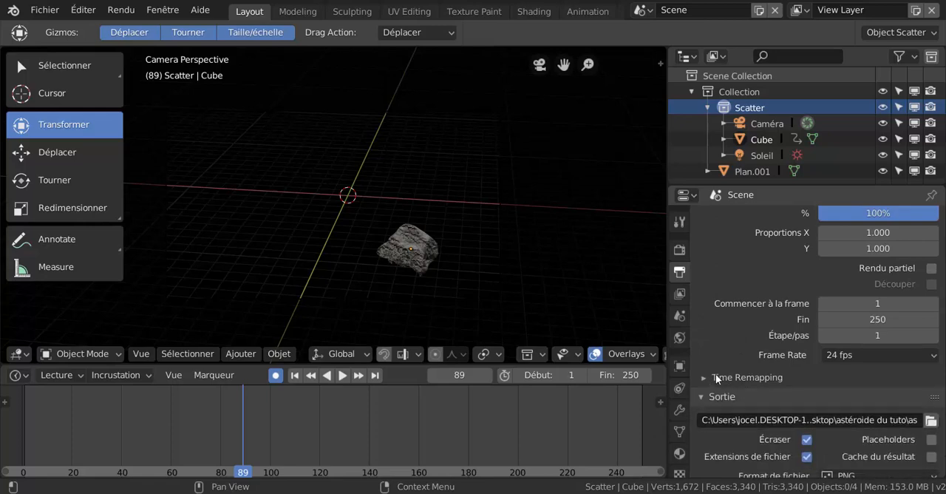
scroll(758, 322, up, 3)
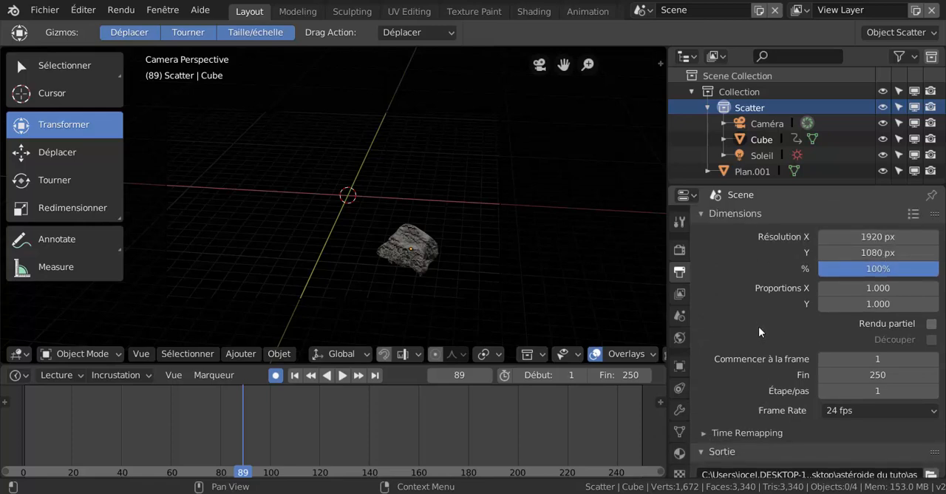
scroll(758, 328, down, 1)
scroll(758, 327, up, 1)
Set the Film alpha mode to Transparent in the render settings.
click(679, 252)
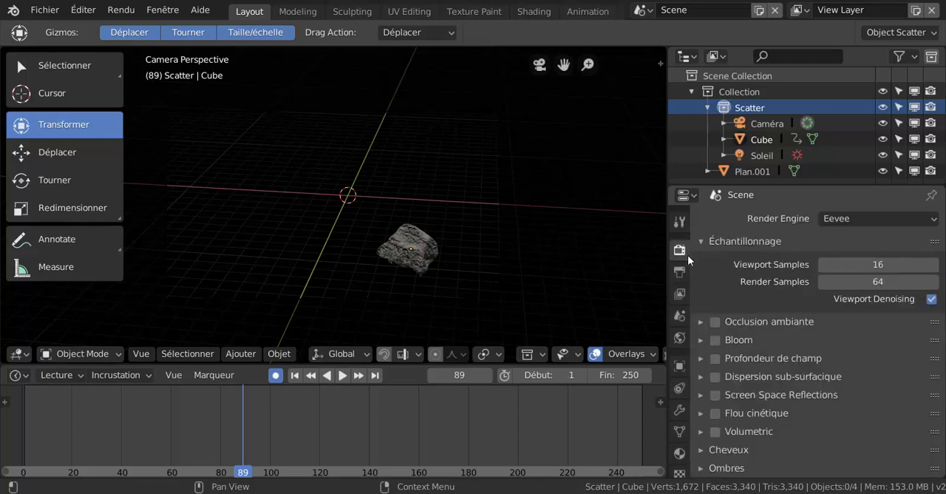
scroll(726, 347, down, 3)
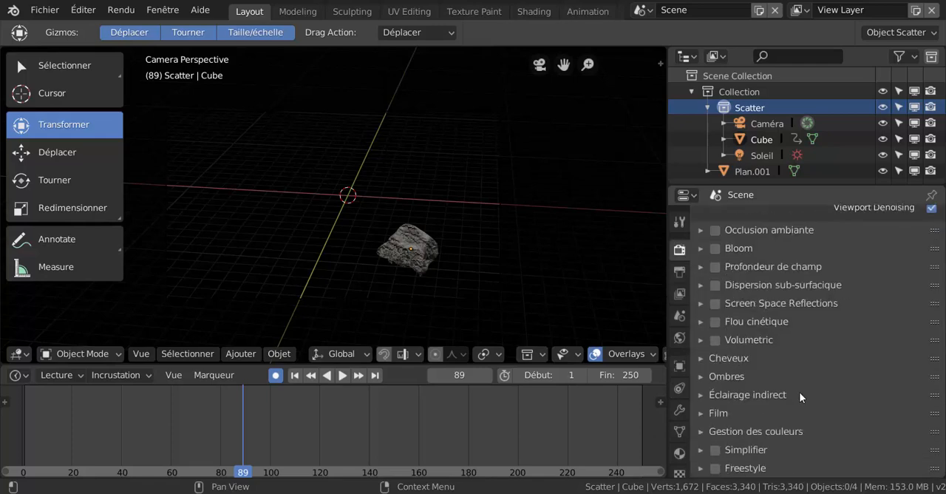
click(702, 413)
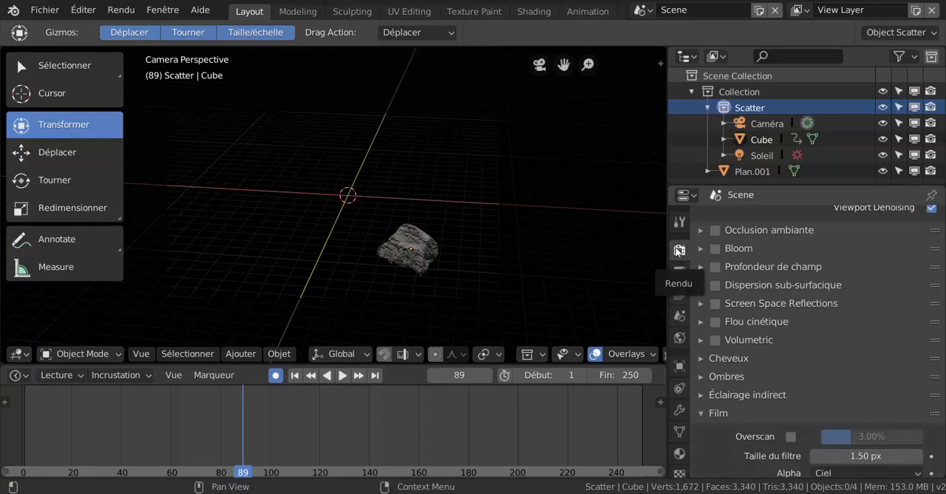
scroll(746, 427, down, 2)
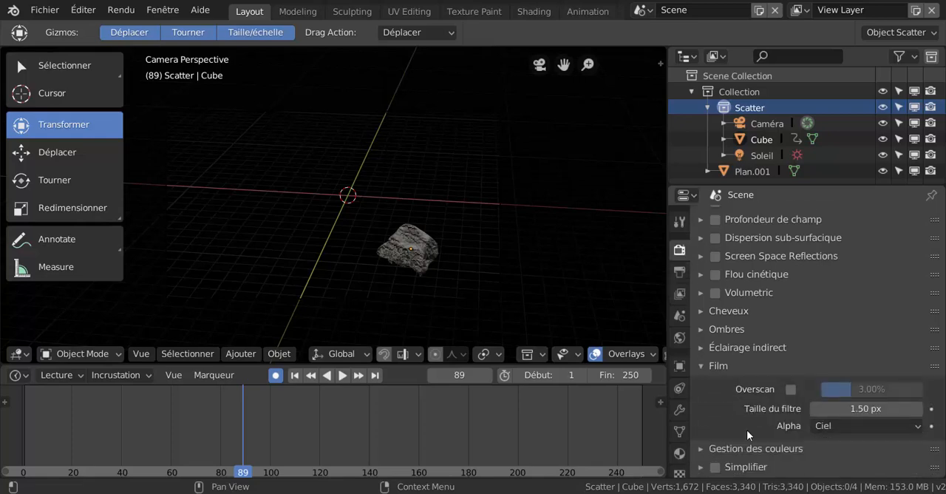
click(850, 426)
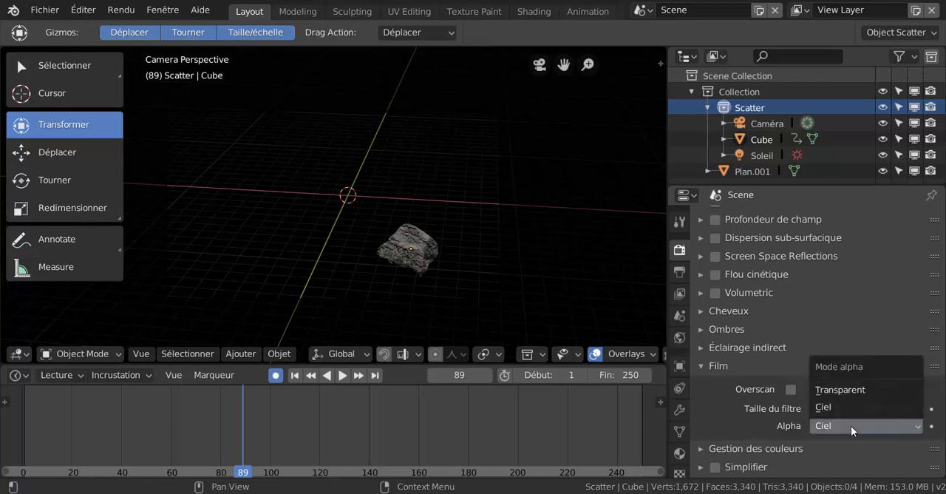
click(837, 390)
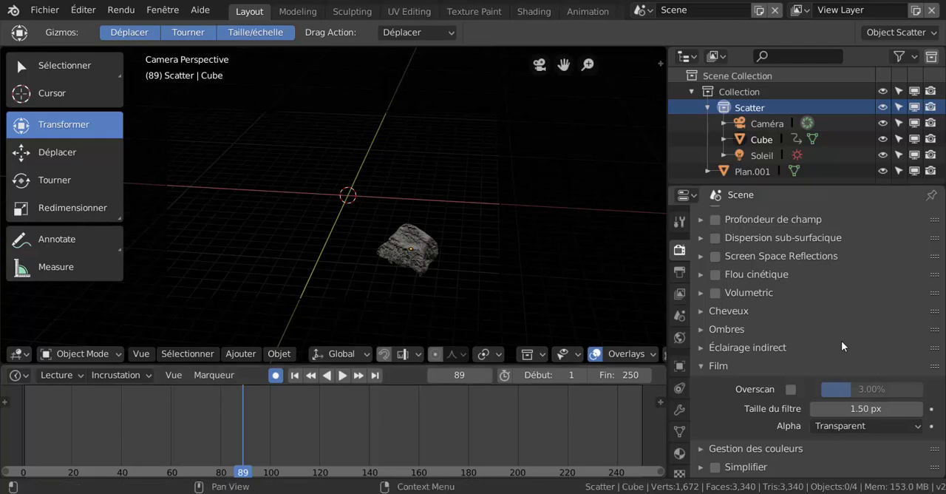
Check the available render engines and the Eevee render settings, keeping Eevee as the engine.
scroll(841, 340, up, 5)
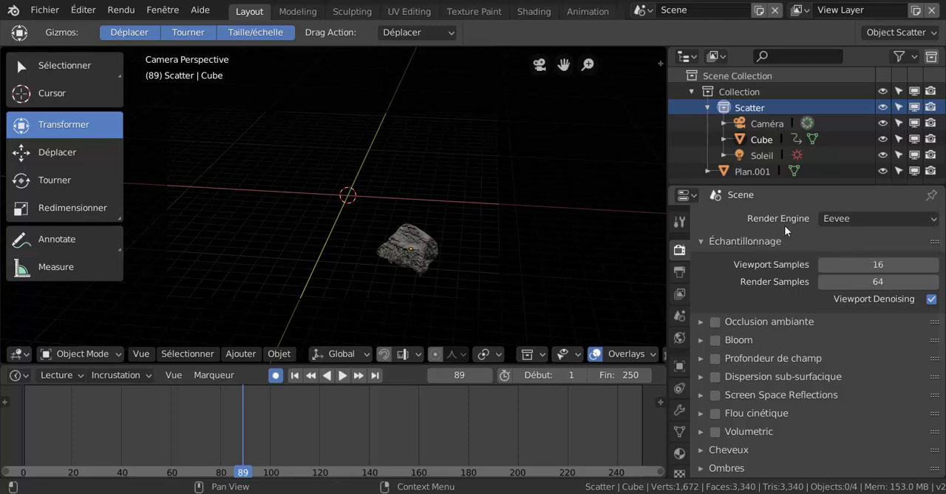
click(864, 221)
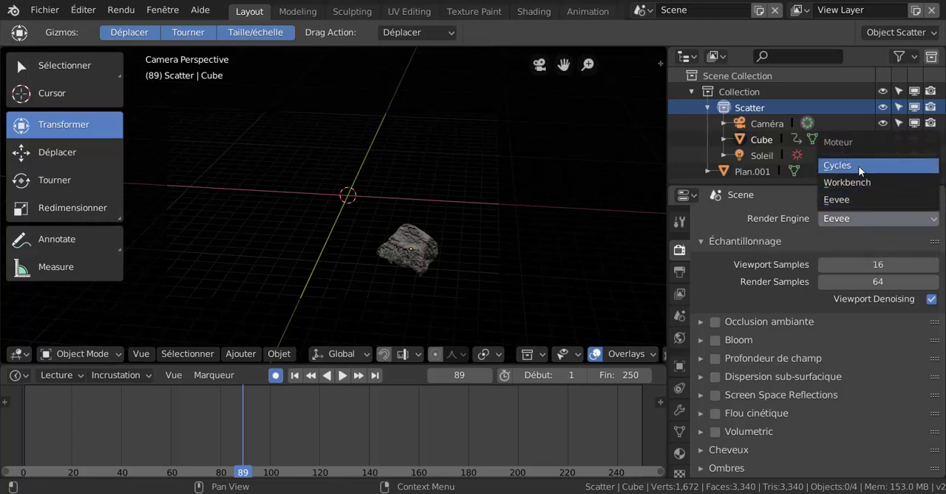
click(866, 218)
click(865, 217)
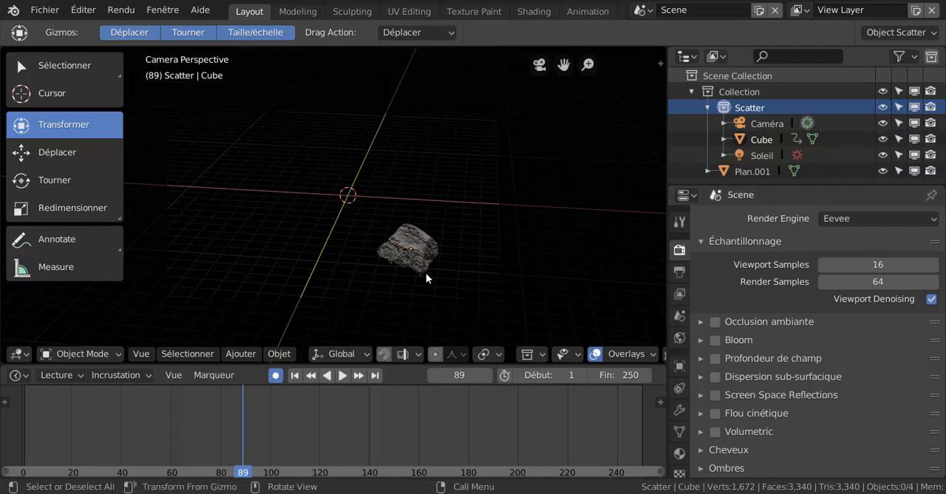
scroll(426, 273, down, 3)
scroll(427, 272, up, 3)
Enlarge the 3D view with its toolbar hidden and render the full animation.
key(t)
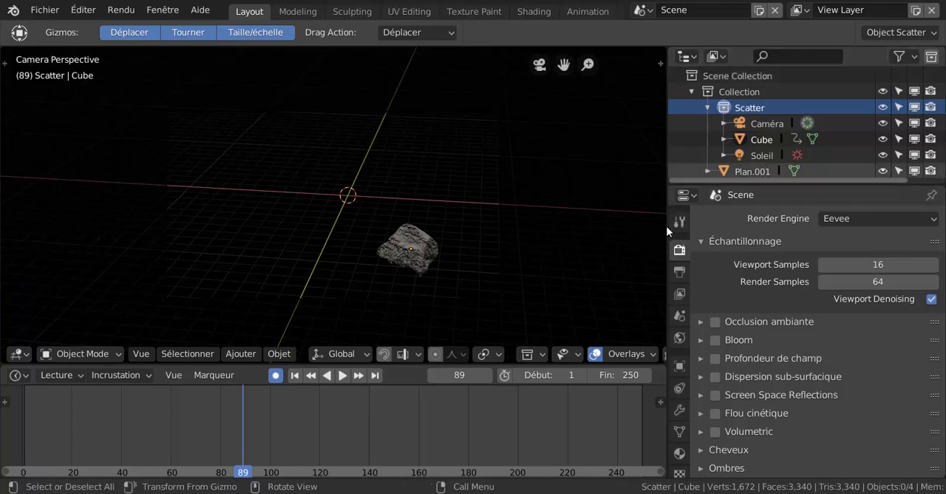
drag(667, 234, 820, 241)
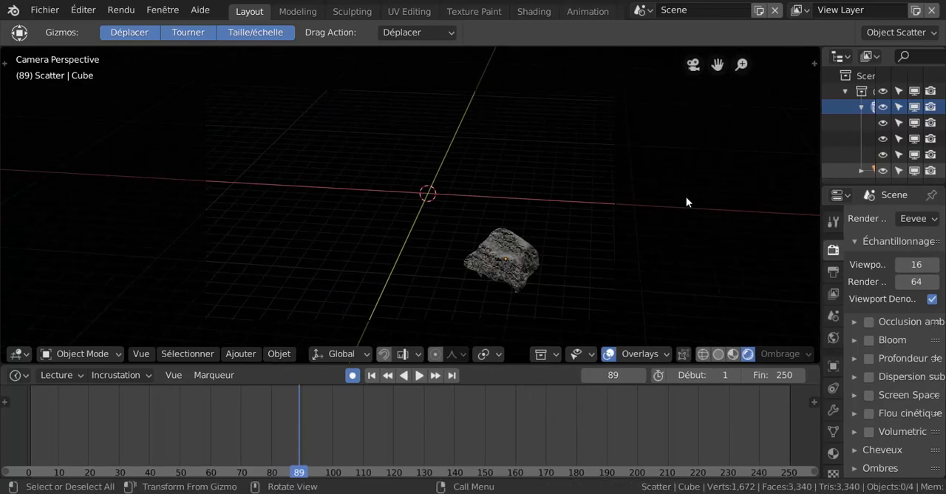
click(112, 9)
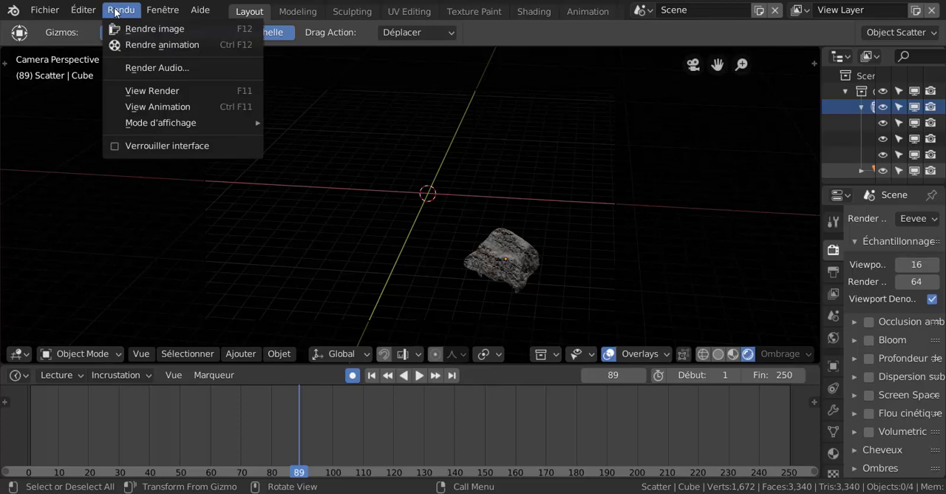
click(131, 43)
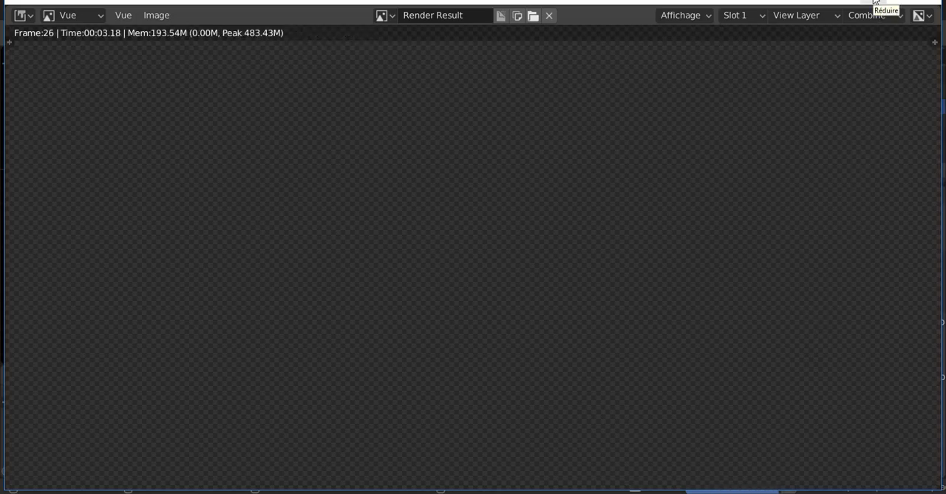
Close the other Blender session without saving its changes and bring the render window back to the front.
click(875, 2)
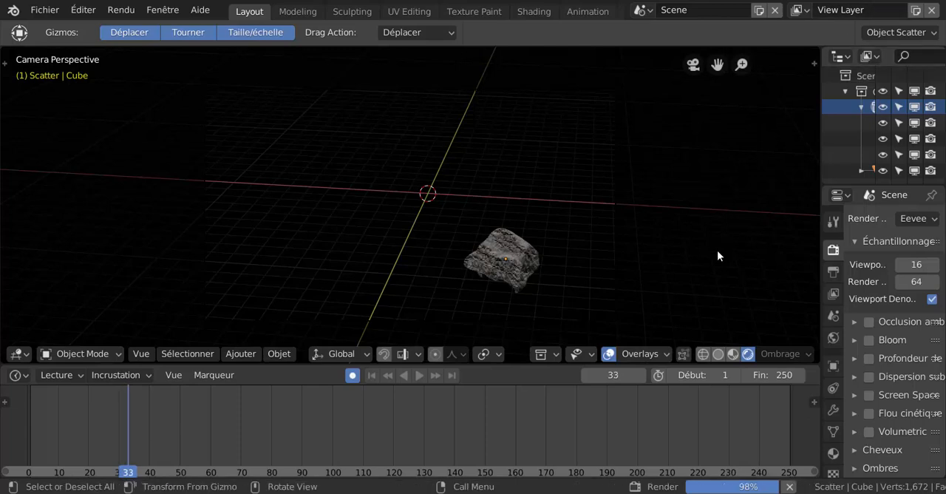
mouse_move(757, 493)
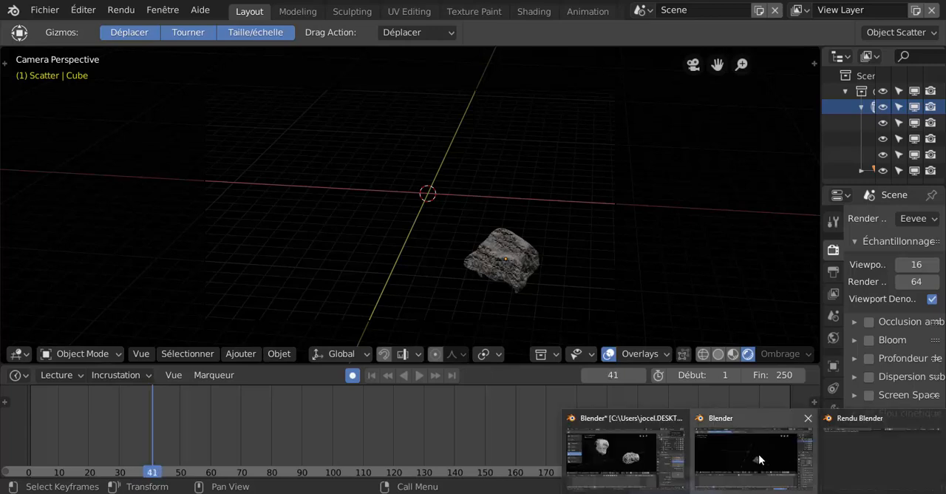
mouse_move(652, 459)
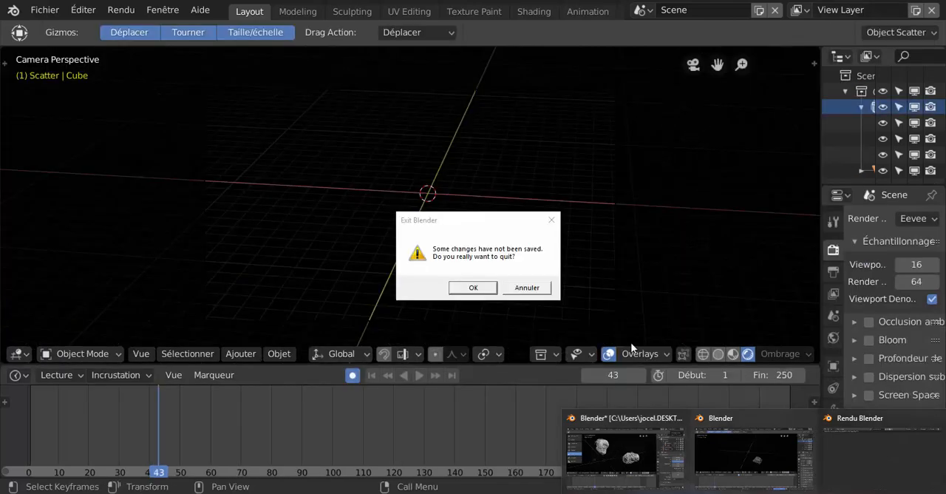
click(481, 292)
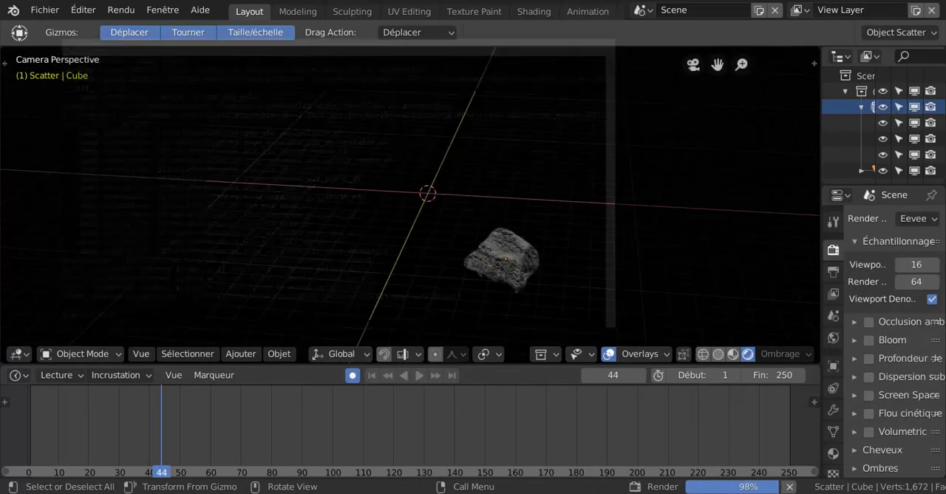
mouse_move(768, 493)
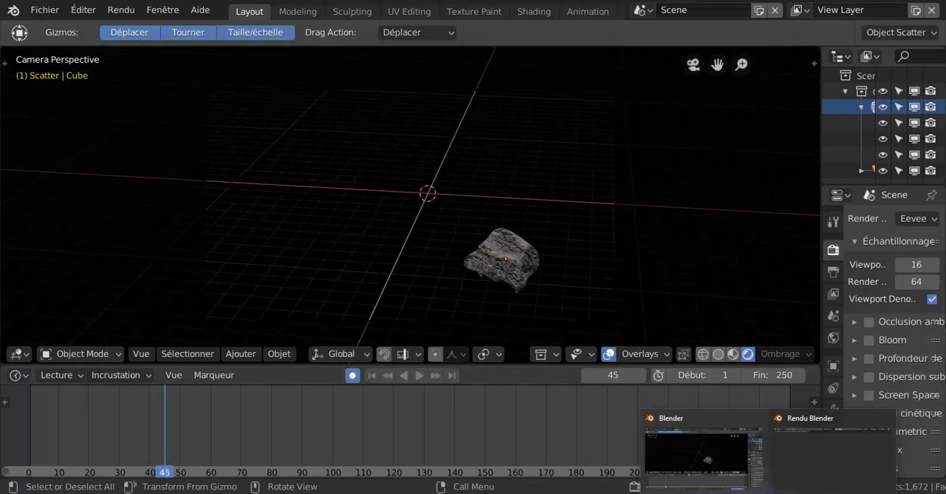
click(800, 476)
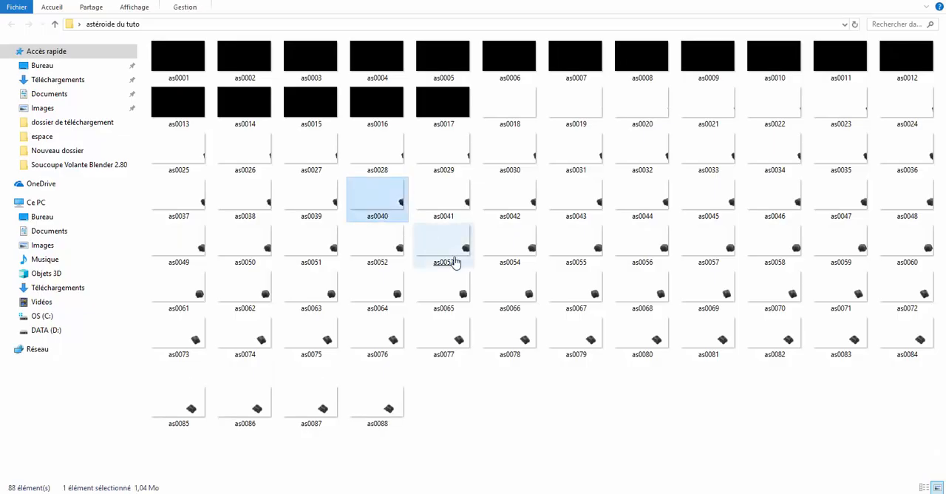
Switch to File Explorer and look through the rendered PNG frames in the "astéroide du tuto" folder.
click(510, 339)
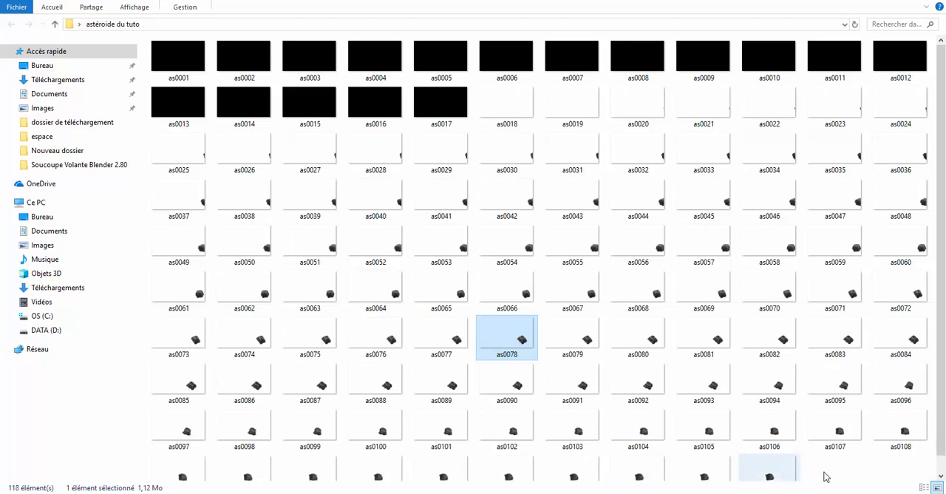
click(847, 471)
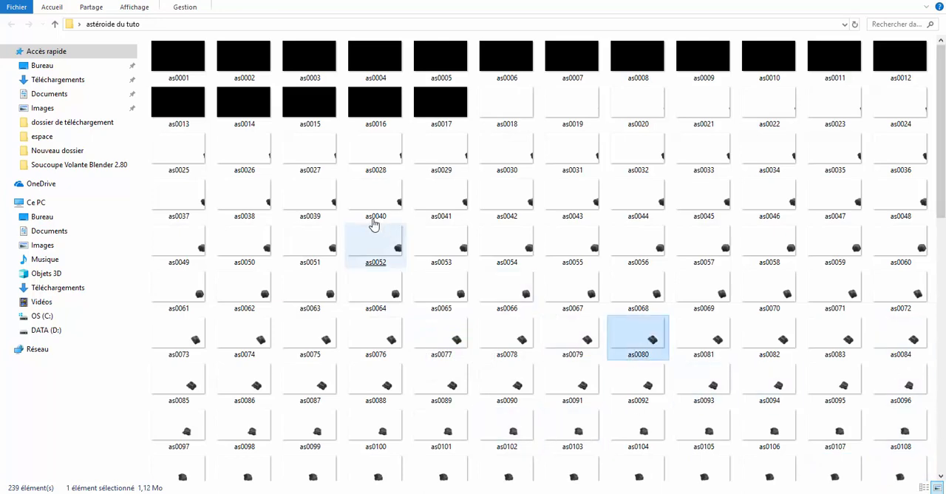
click(439, 205)
click(699, 120)
scroll(687, 198, down, 8)
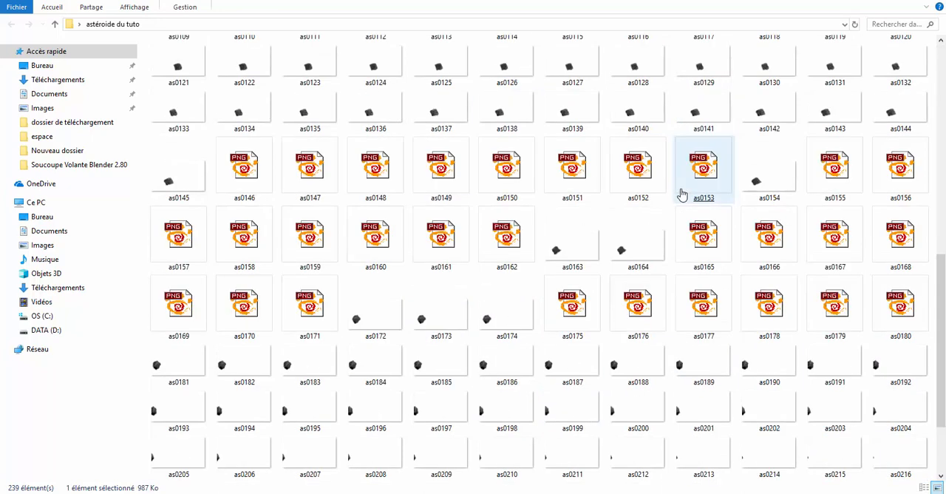
click(681, 201)
scroll(651, 229, up, 10)
click(634, 249)
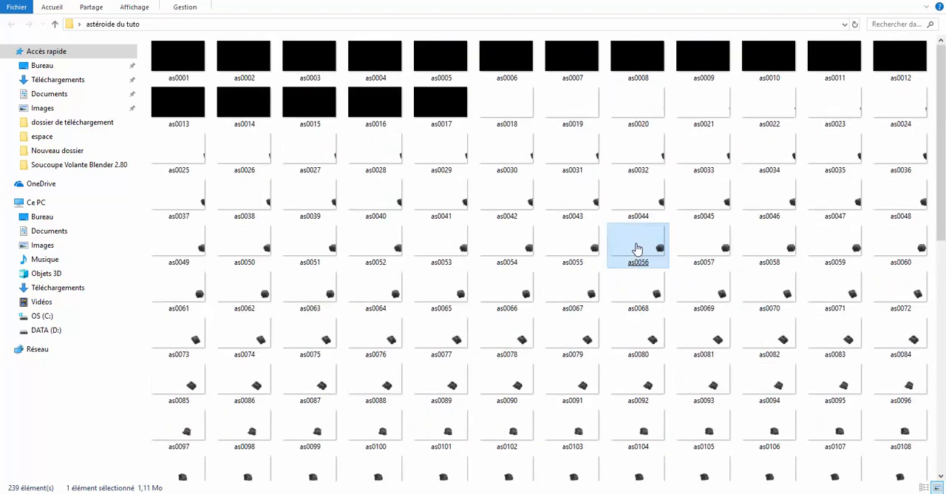
Delete the empty black frames as0001 to as0017 at the start of the sequence.
click(441, 109)
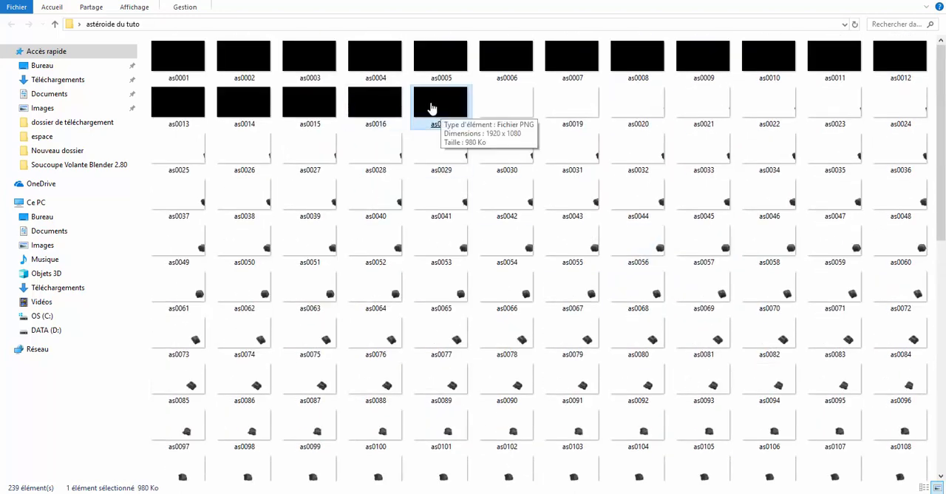
ctrl+click(362, 106)
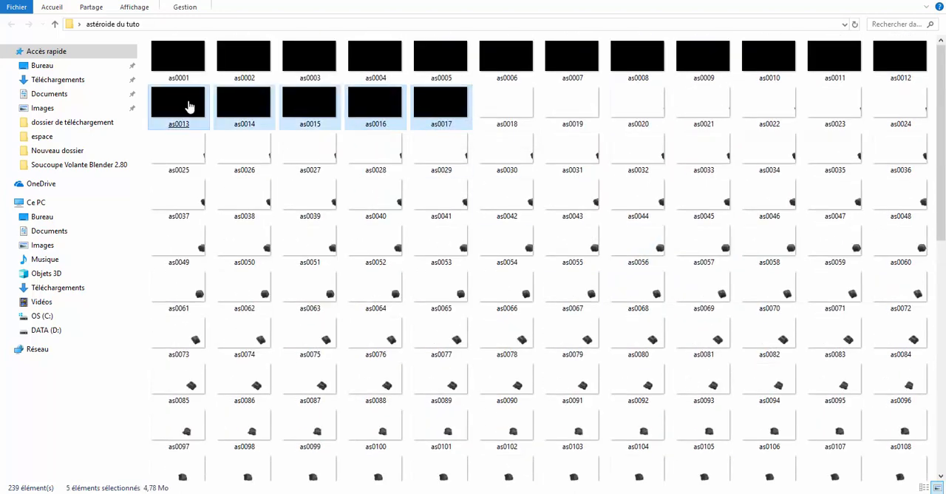
ctrl+click(300, 104)
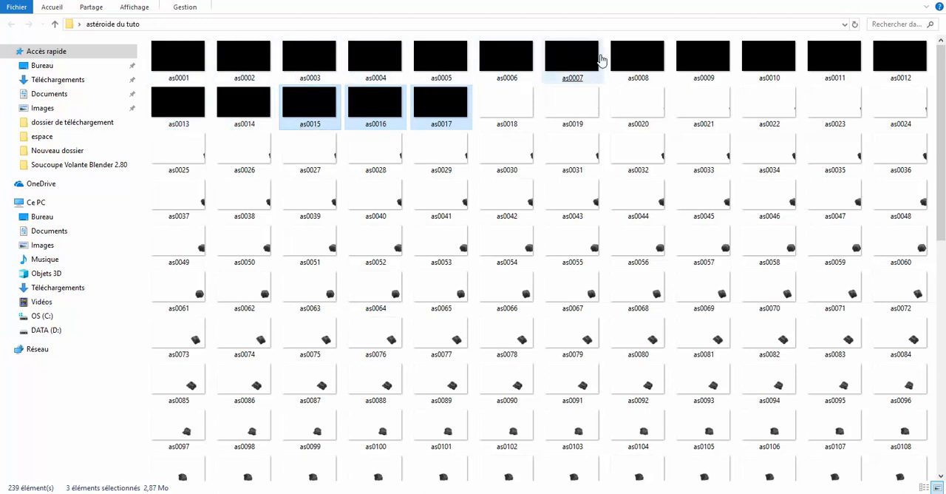
shift+click(859, 56)
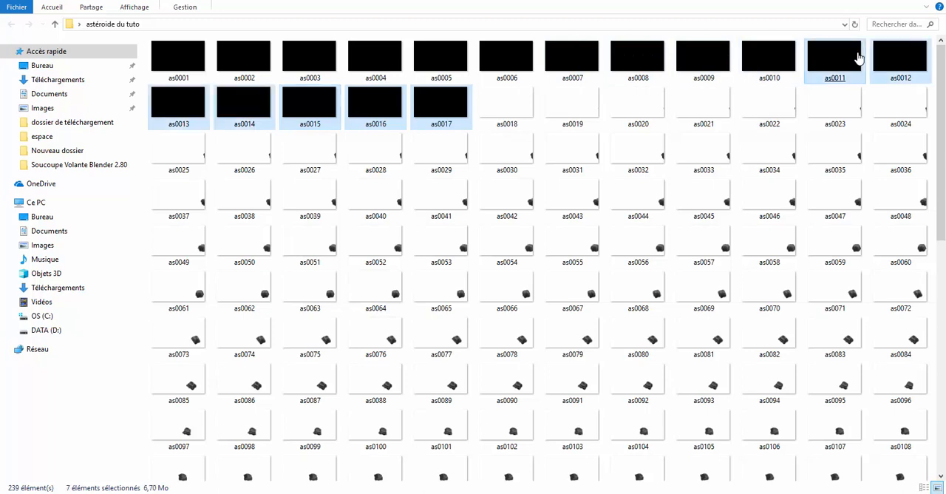
shift+click(252, 58)
shift+click(184, 59)
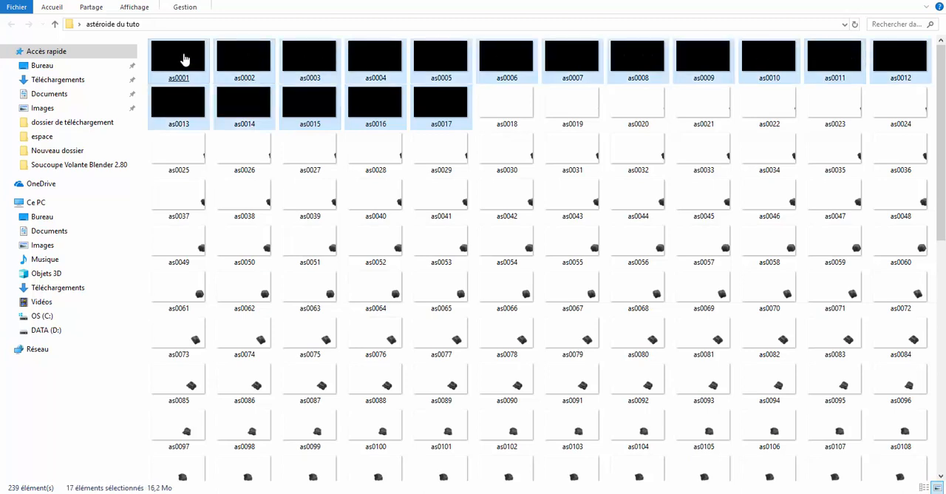
right_click(184, 59)
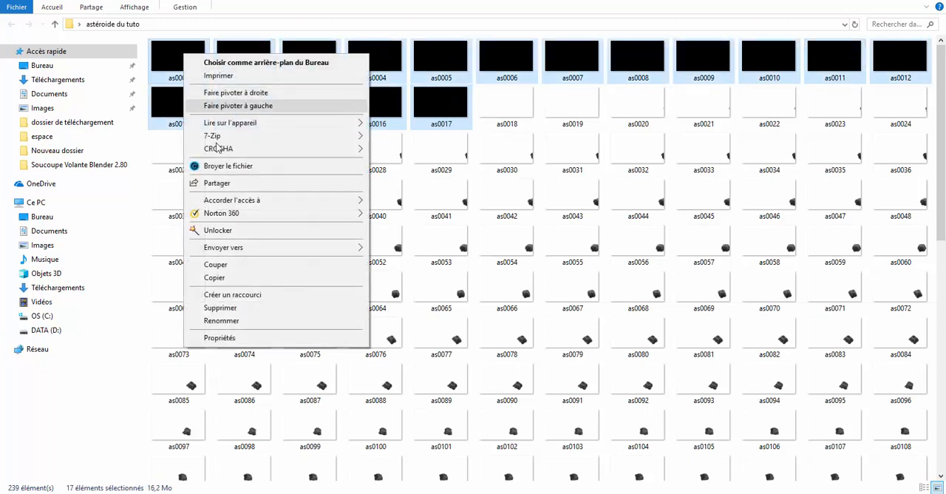
click(221, 308)
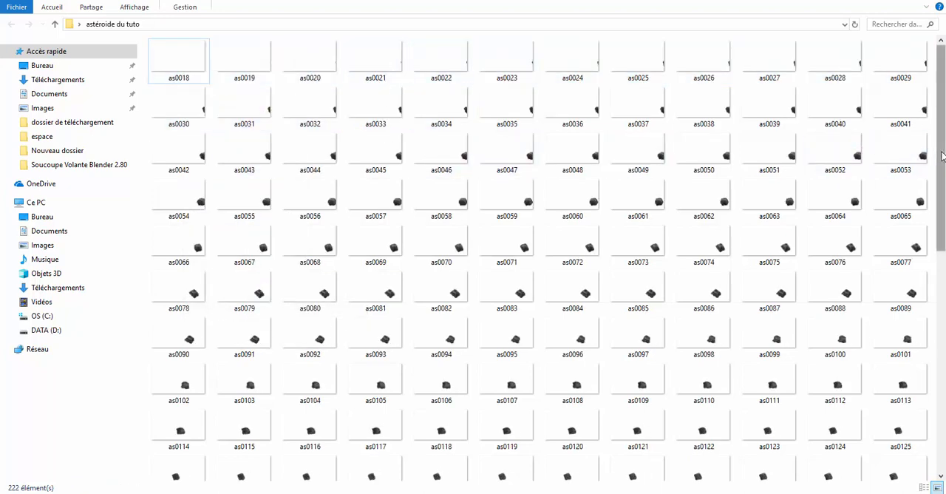
drag(943, 148, 938, 369)
click(910, 360)
ctrl+click(859, 369)
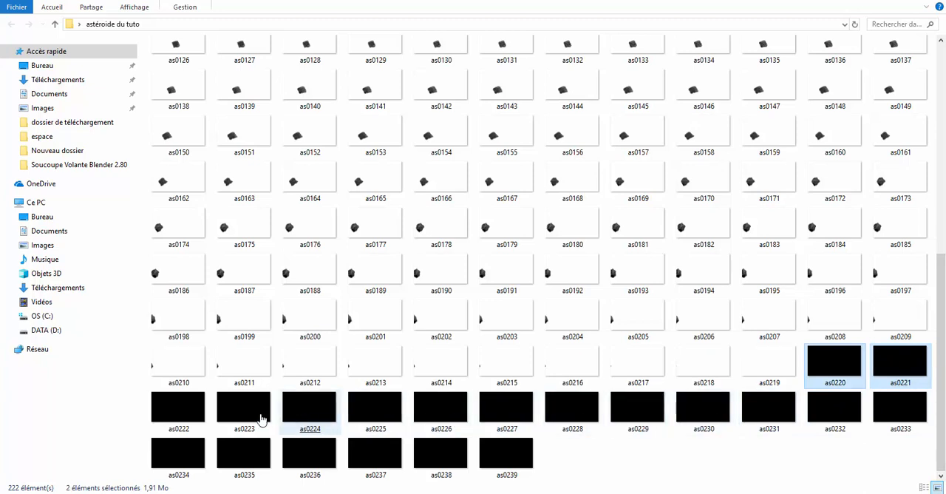
shift+click(201, 416)
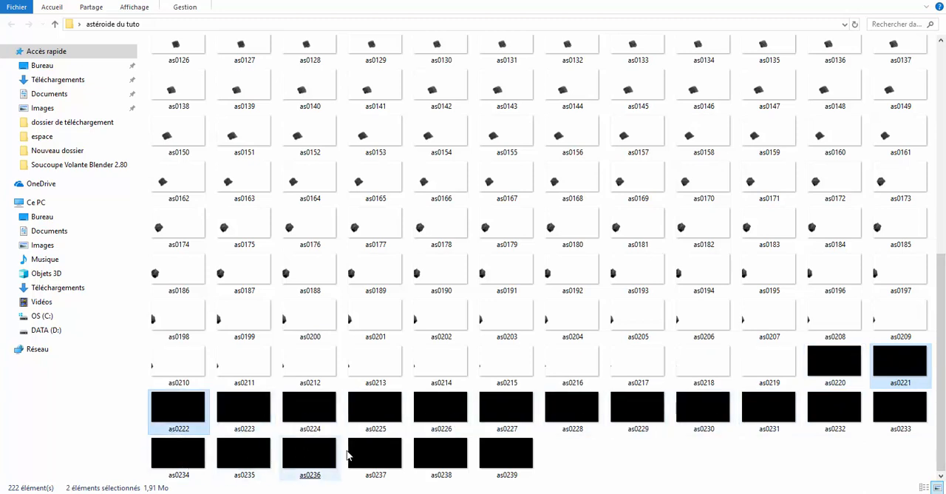
right_click(606, 434)
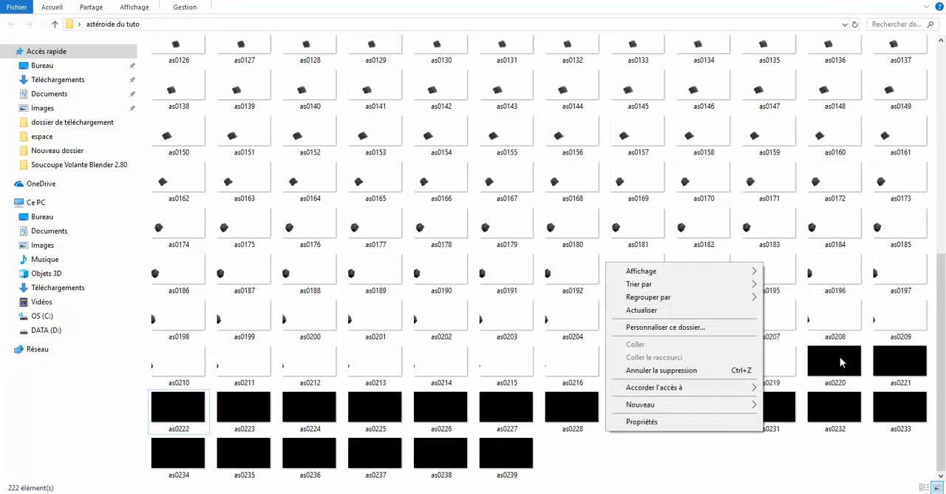
right_click(873, 454)
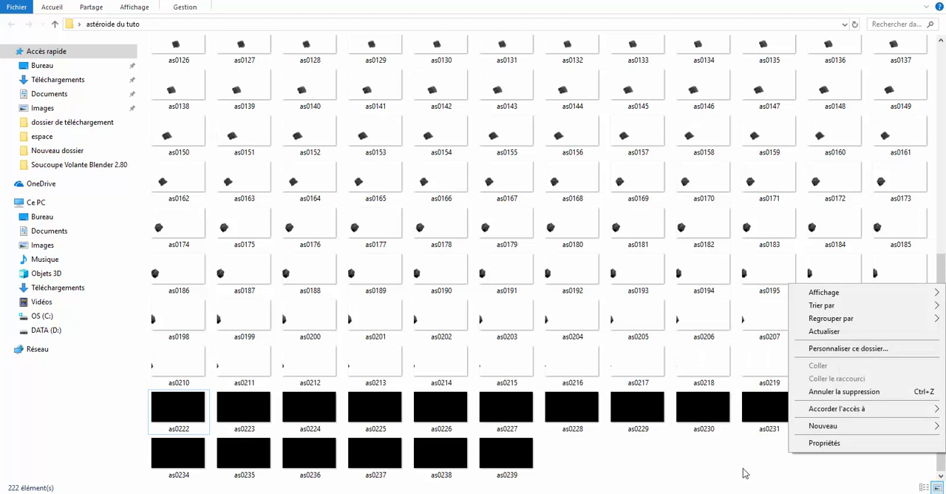
click(743, 466)
Delete the empty black frames as0220 to as0233 near the end of the sequence.
click(829, 360)
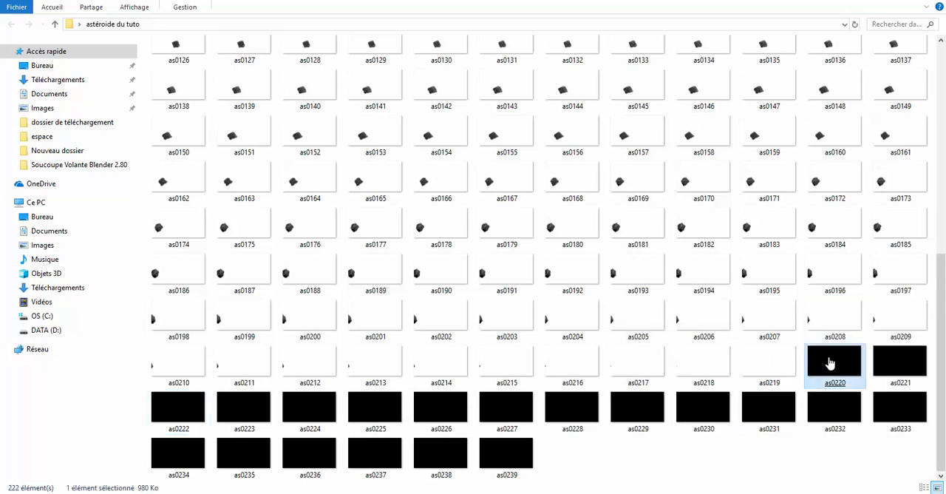
ctrl+click(894, 362)
shift+click(907, 409)
shift+click(839, 412)
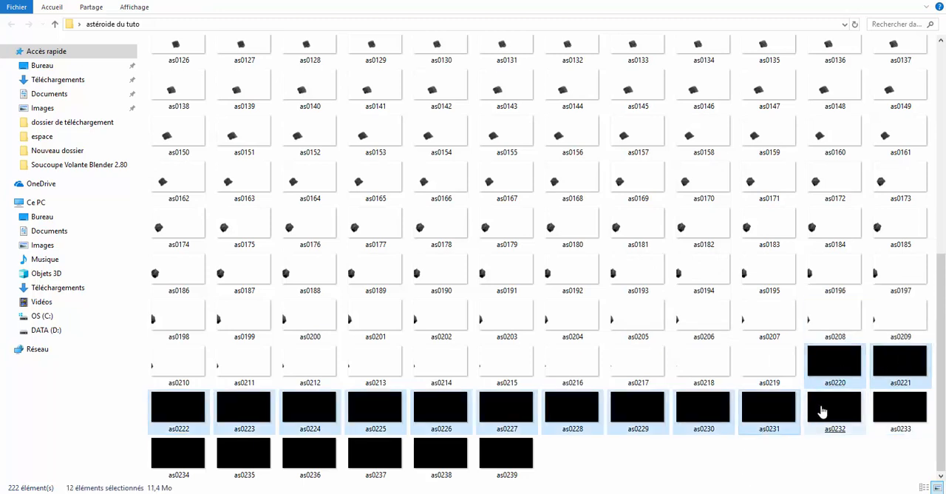
shift+click(880, 407)
right_click(882, 409)
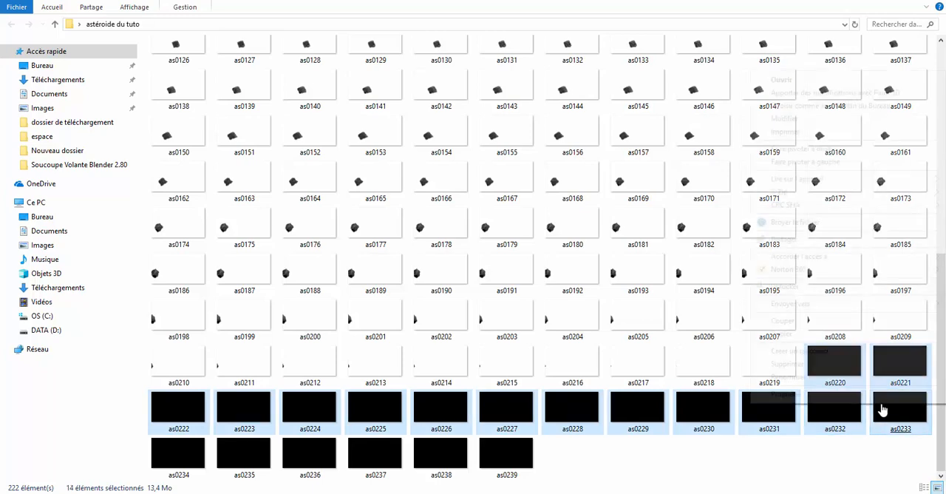
click(872, 363)
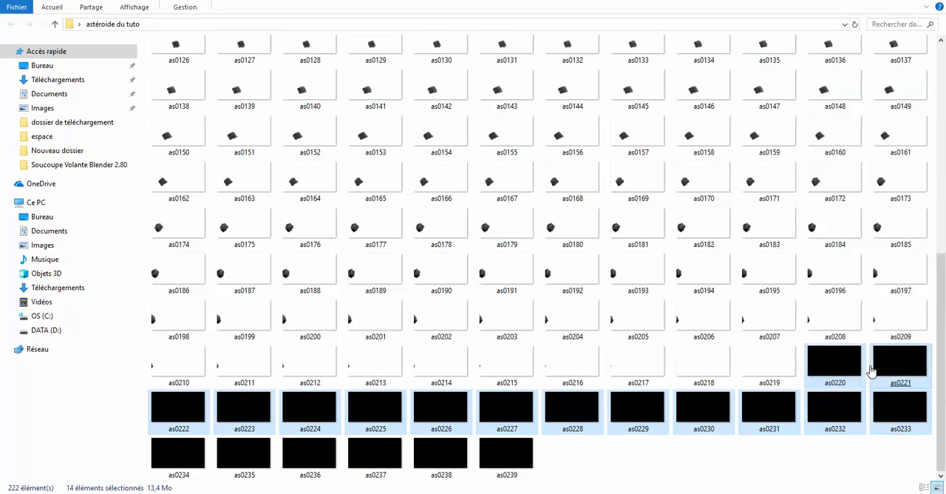
Delete the last empty black frames, as0234 to as0239.
click(864, 425)
shift+click(901, 413)
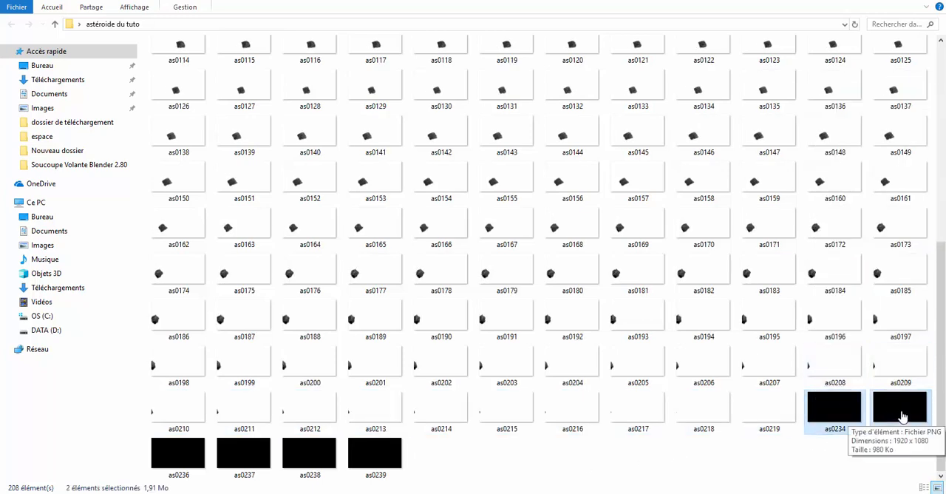
shift+click(396, 465)
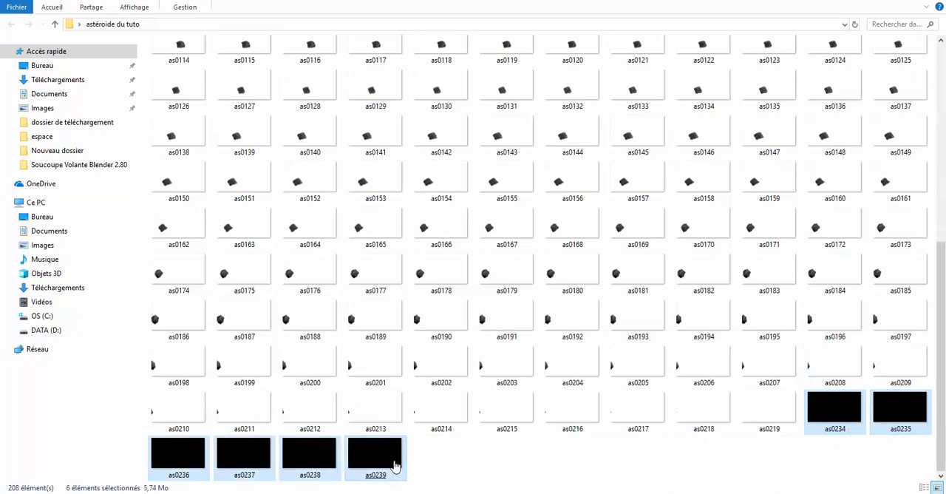
right_click(394, 464)
click(420, 416)
Look through the remaining frames, as0018 to as0219, to check the asteroid's passage across the image.
click(529, 427)
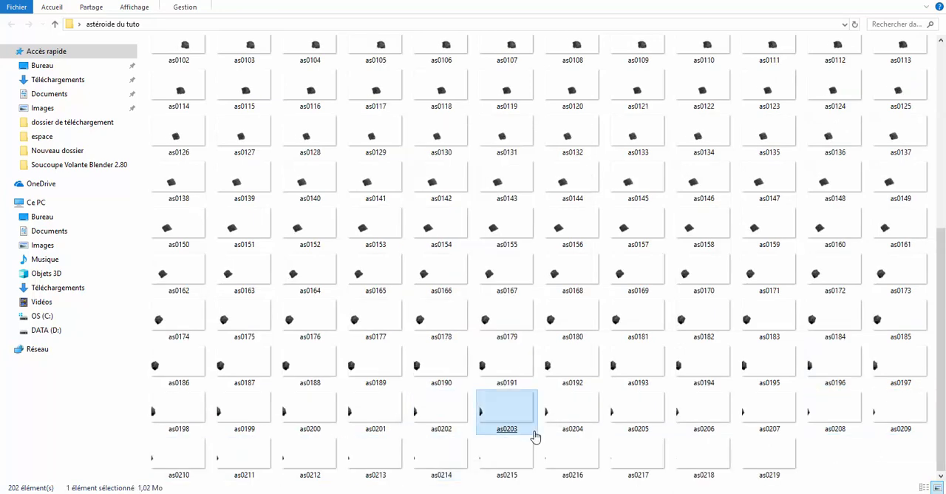
scroll(783, 271, up, 5)
scroll(784, 270, down, 5)
scroll(784, 270, up, 5)
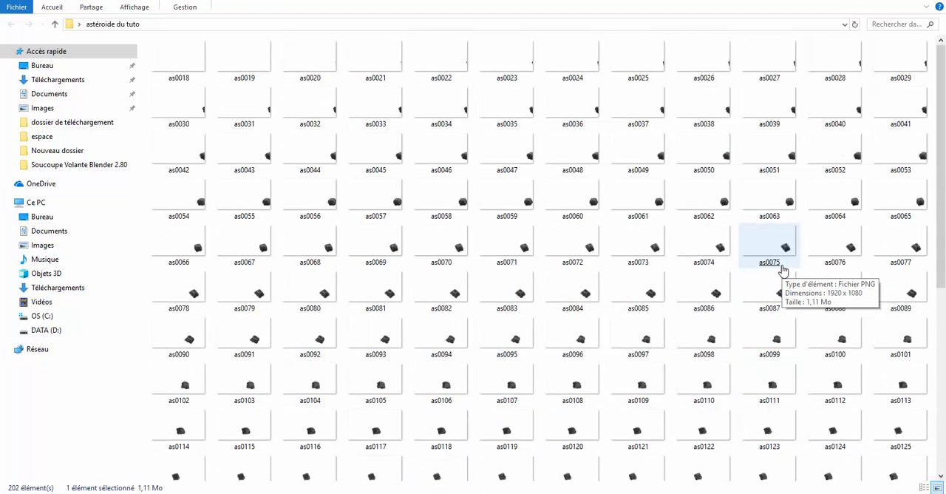
scroll(306, 123, down, 5)
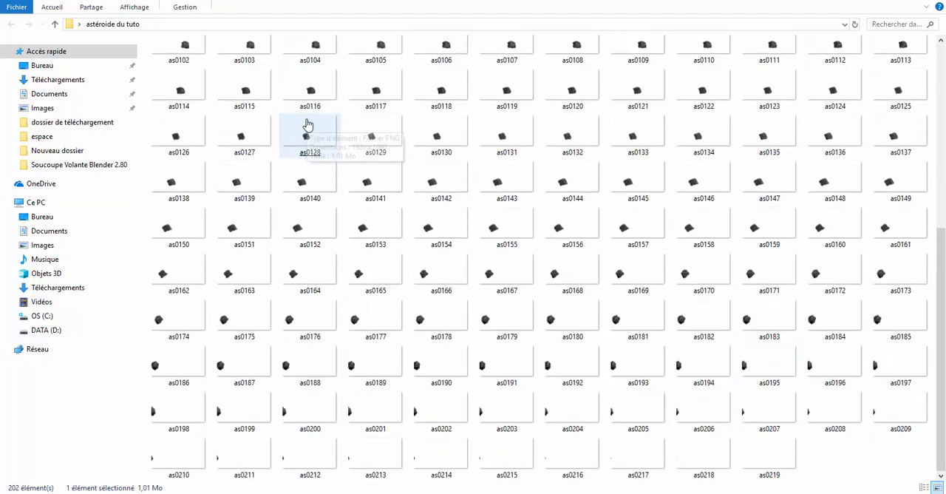
click(547, 95)
click(665, 167)
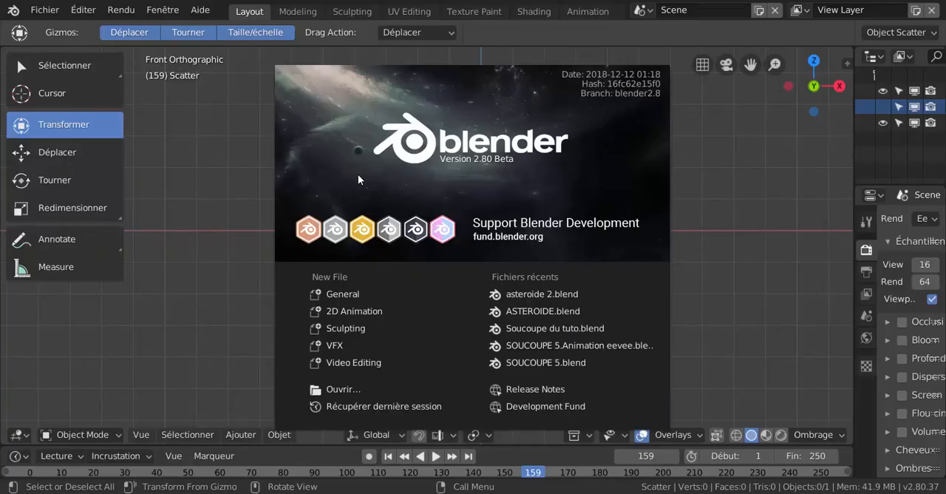
Create a new Video Editing file in Blender and enlarge the preview area above the sequencer.
click(349, 367)
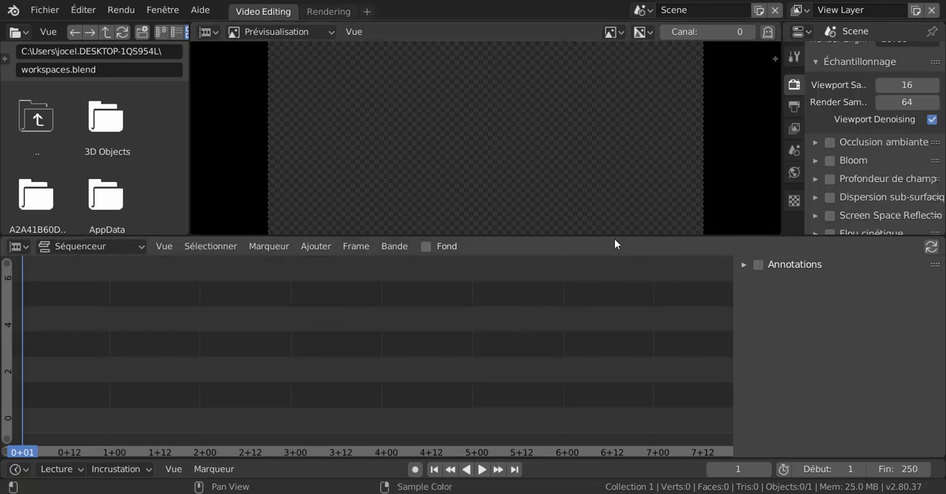
drag(708, 235, 697, 269)
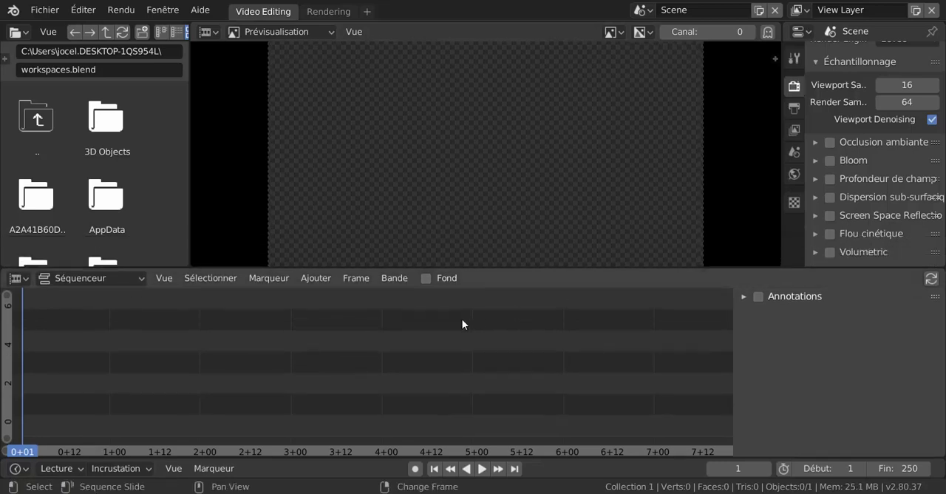
Add the video strip rendu du tuto 20001-0250.mp4 from the Desktop to the sequencer, starting at frame 1.
click(316, 280)
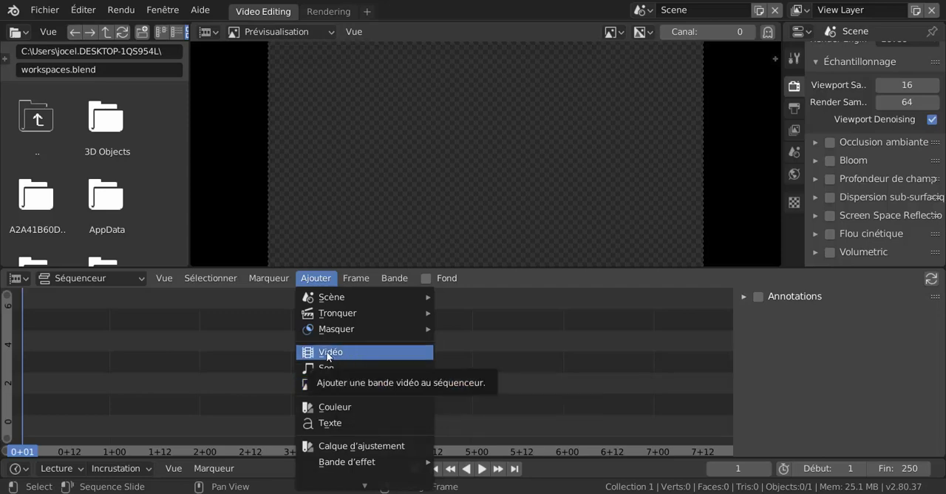
click(328, 353)
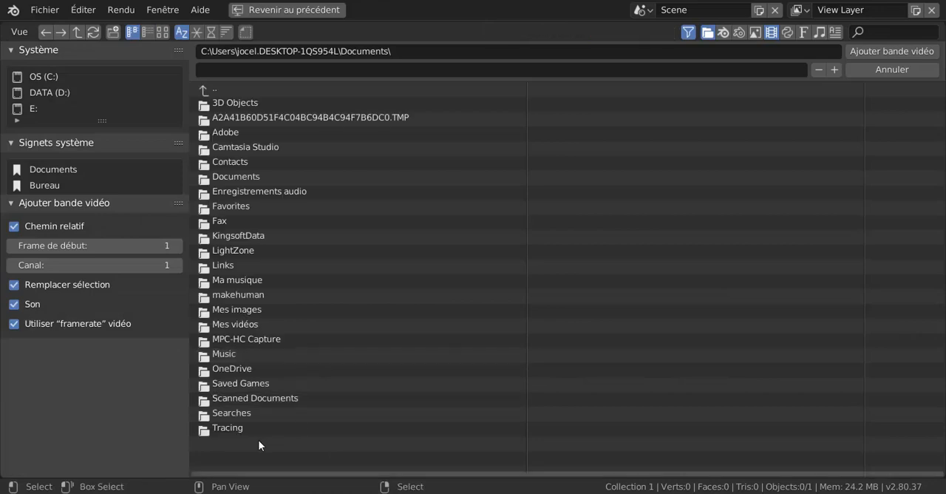
click(45, 184)
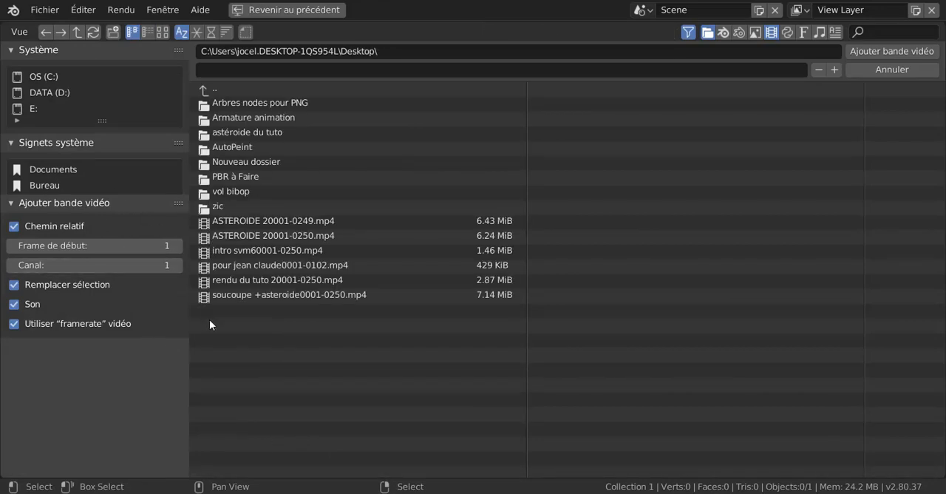
click(254, 278)
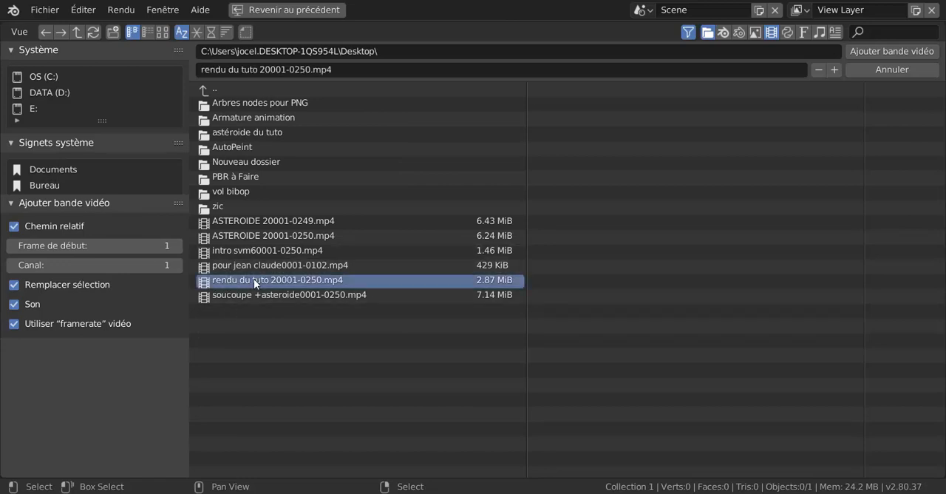
click(896, 52)
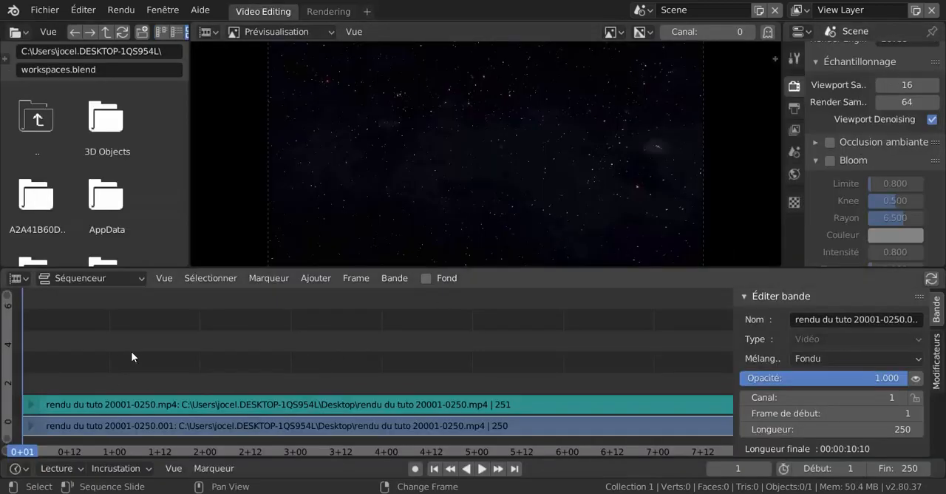
Scrub and play the flying saucer footage, then return to frame 1 with the whole preview image in view.
right_drag(132, 351, 248, 348)
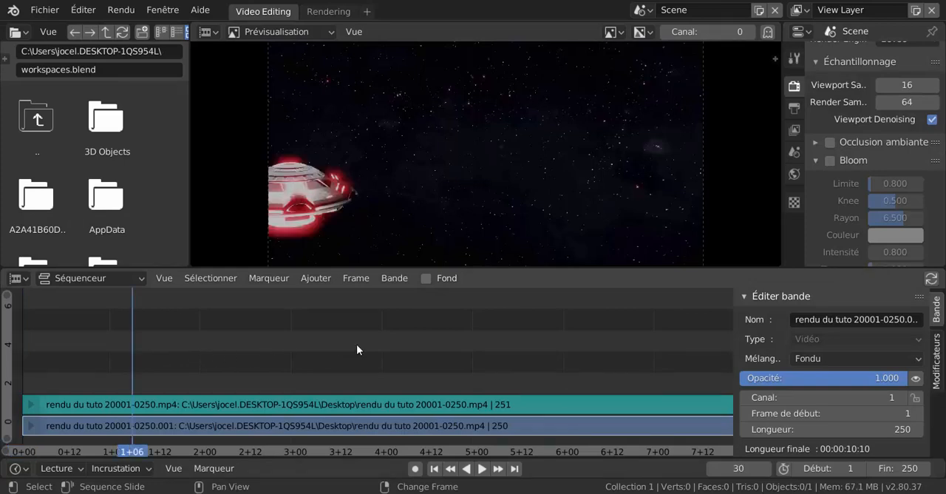
key(space)
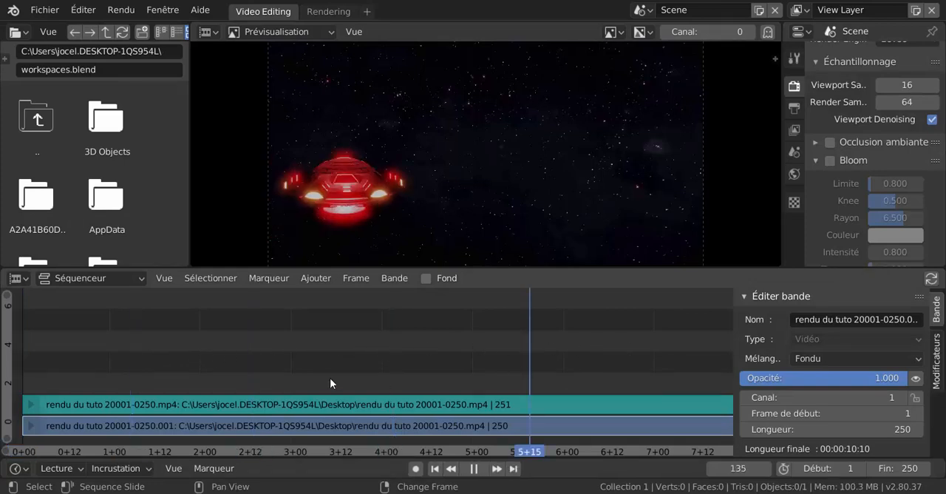
key(space)
right_click(329, 375)
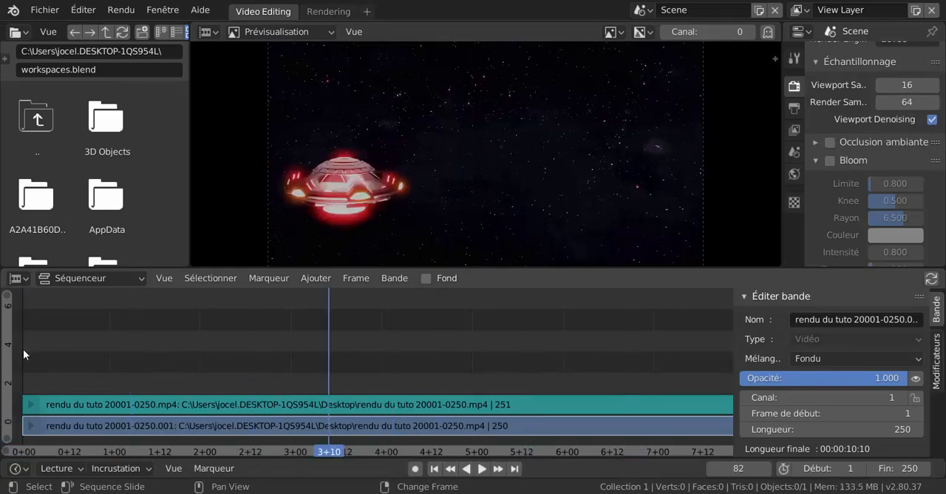
right_click(24, 355)
scroll(485, 147, down, 3)
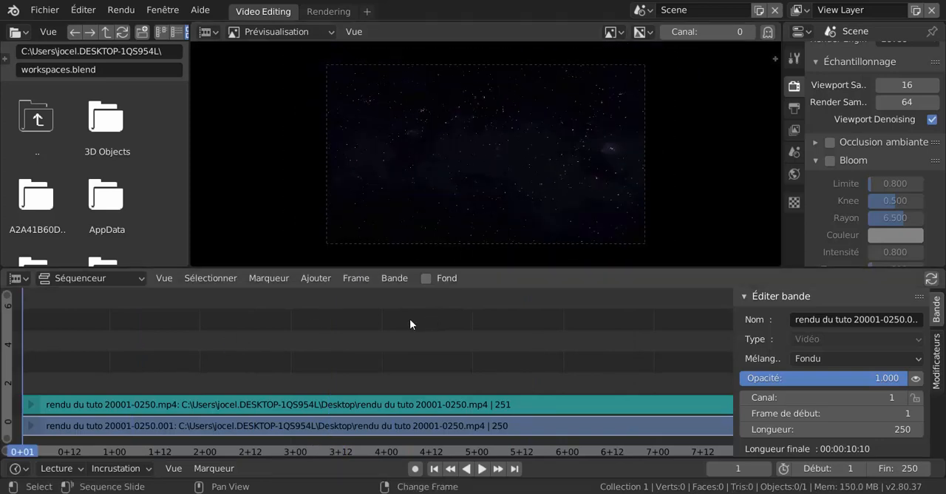
Add all the asteroid PNG frames from the astéroide du tuto folder as an image sequence strip above the video.
click(318, 280)
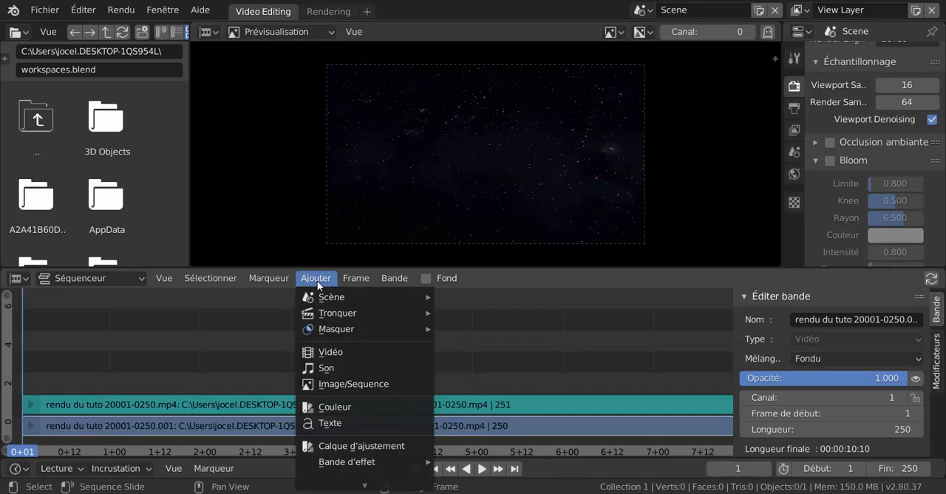
click(323, 384)
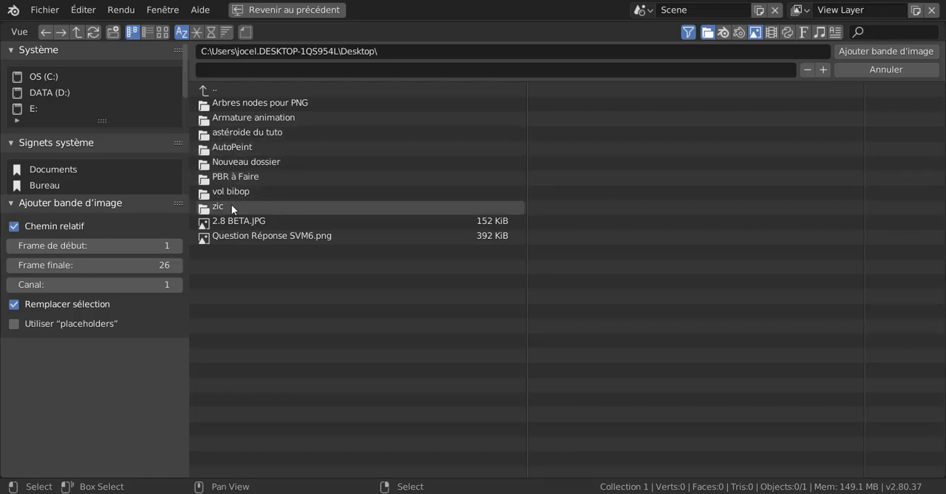
double_click(229, 132)
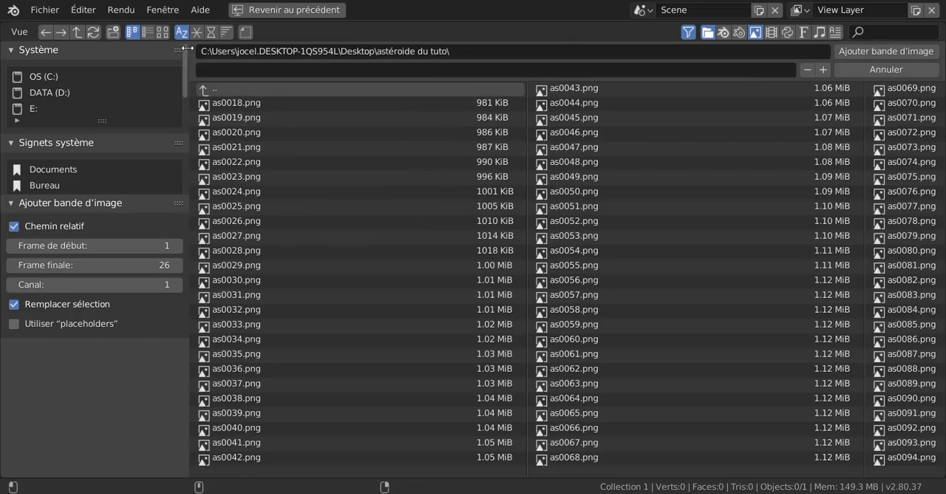
click(163, 32)
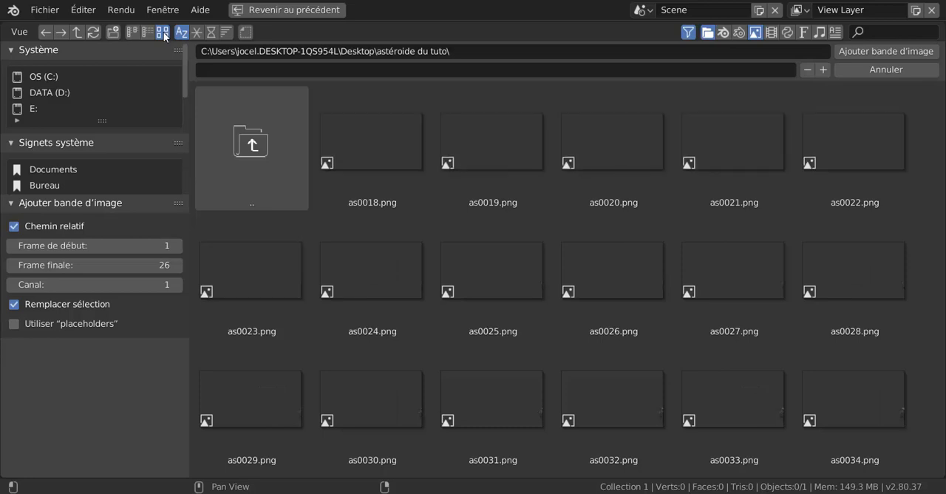
scroll(648, 268, down, 3)
scroll(649, 268, up, 3)
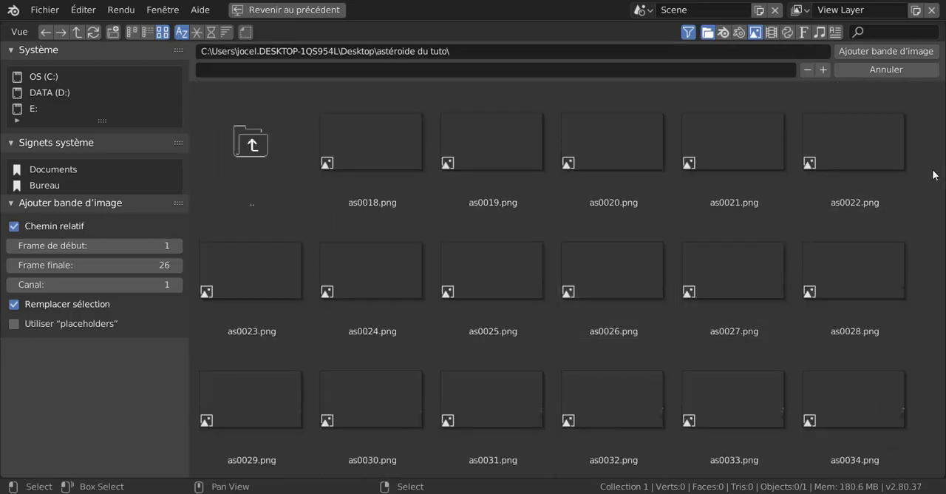
key(a)
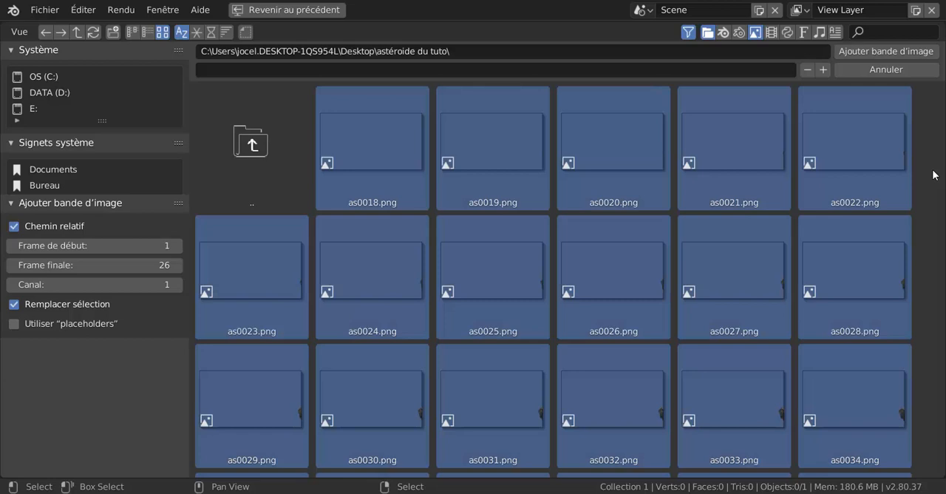
click(885, 51)
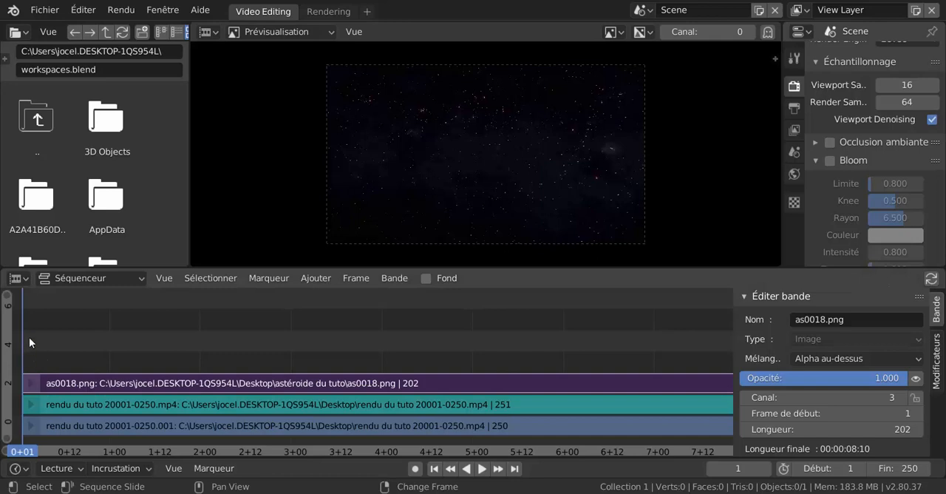
Scrub through the timeline to examine how the asteroid's passage lines up with the flying saucer's movement.
right_click(136, 347)
right_drag(397, 353, 405, 346)
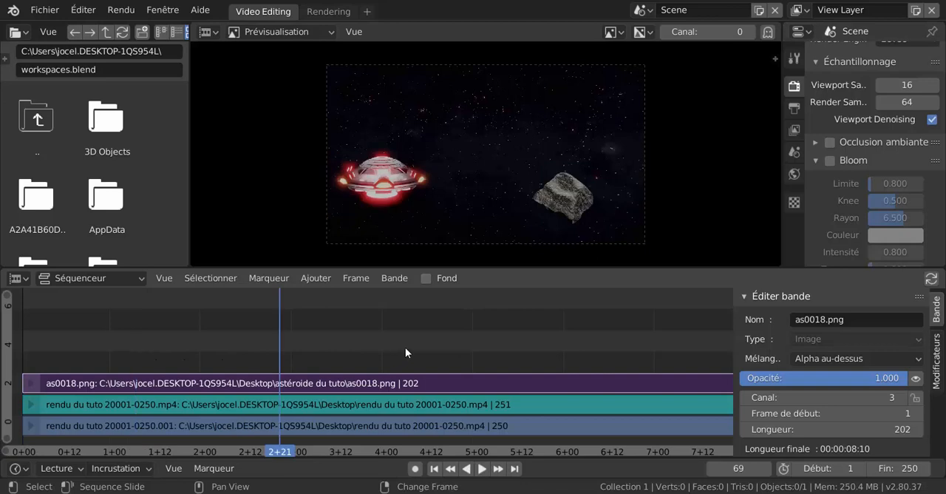
right_click(498, 345)
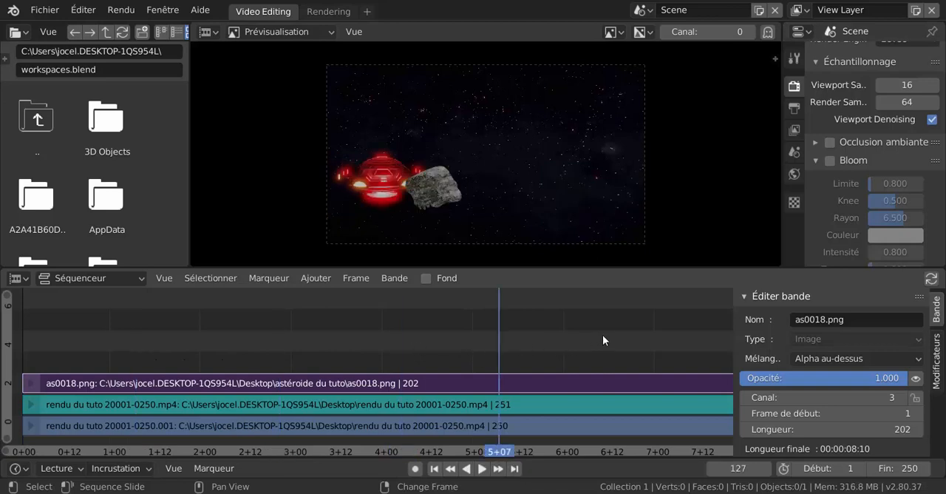
right_click(672, 341)
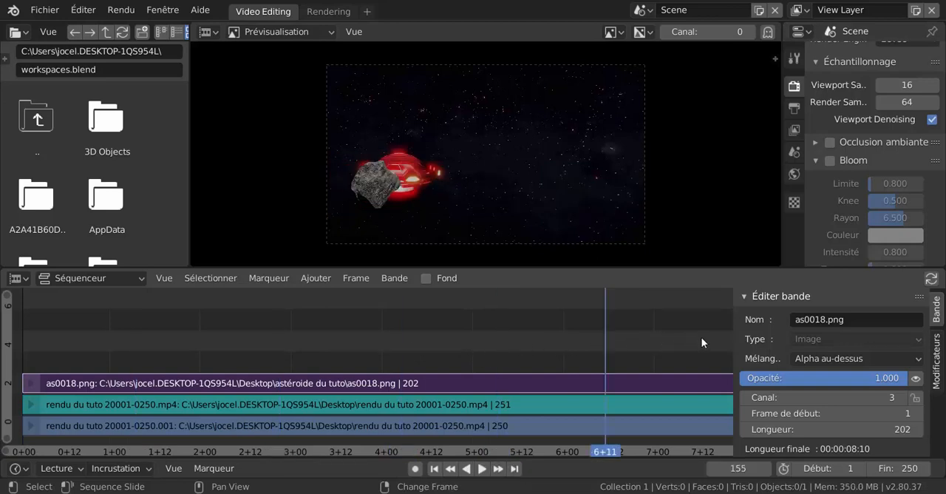
scroll(567, 346, down, 5)
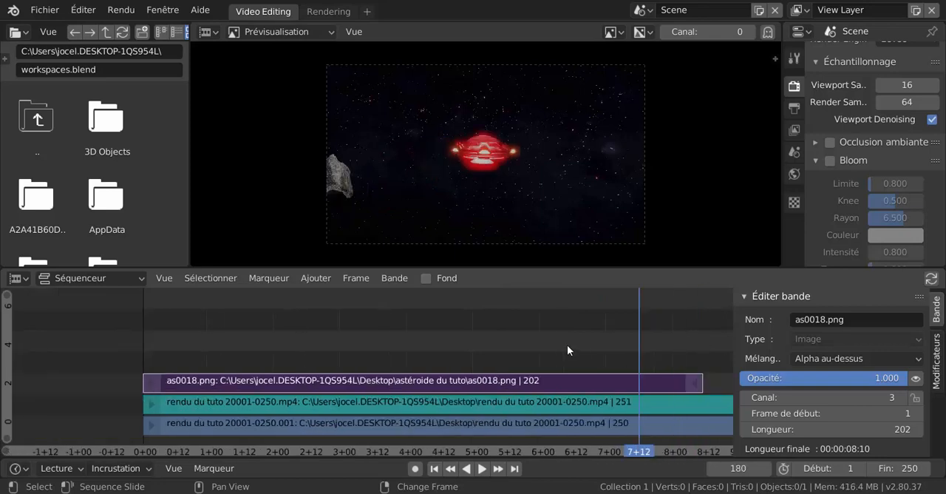
scroll(567, 344, down, 2)
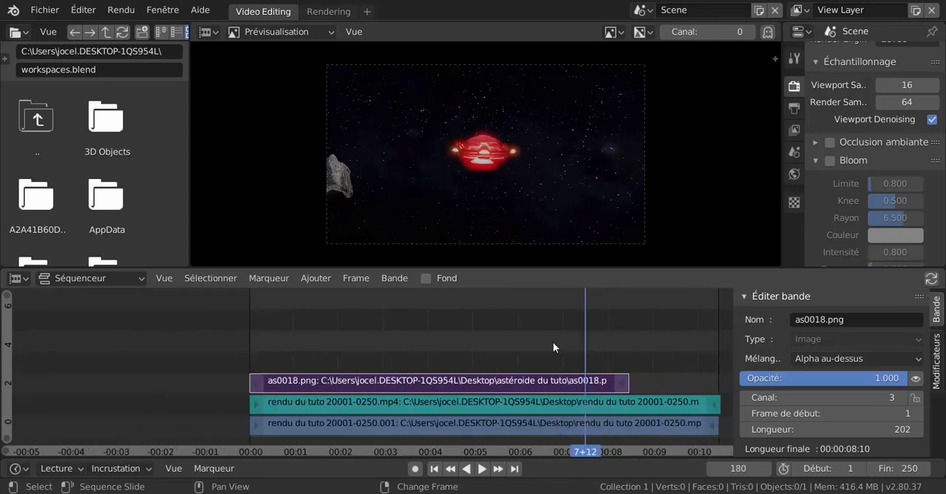
right_click(308, 325)
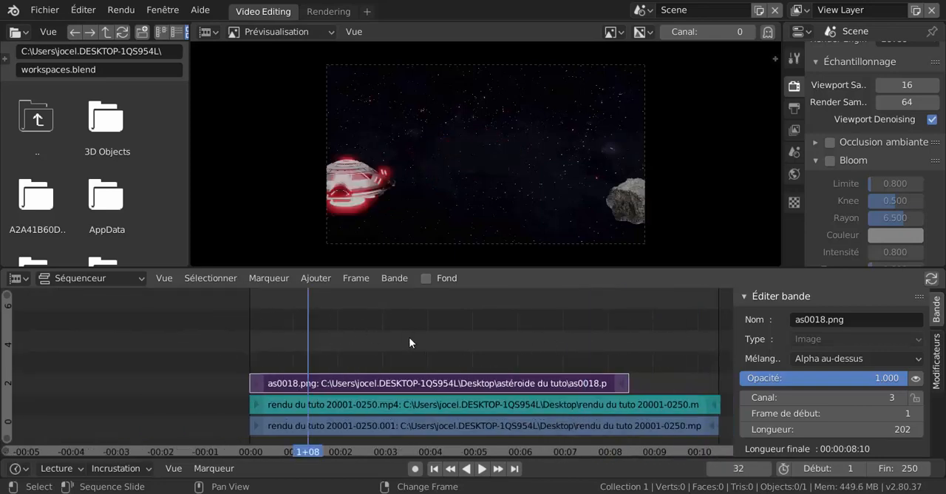
right_click(443, 336)
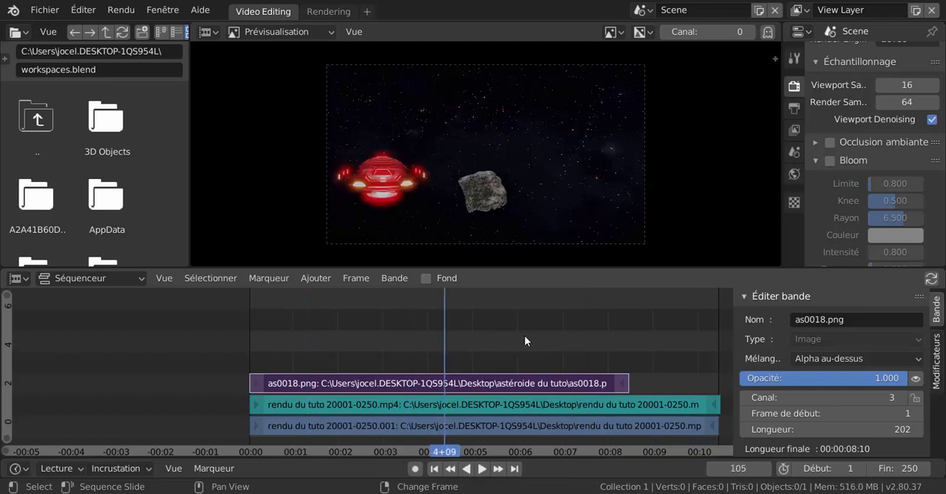
right_click(546, 336)
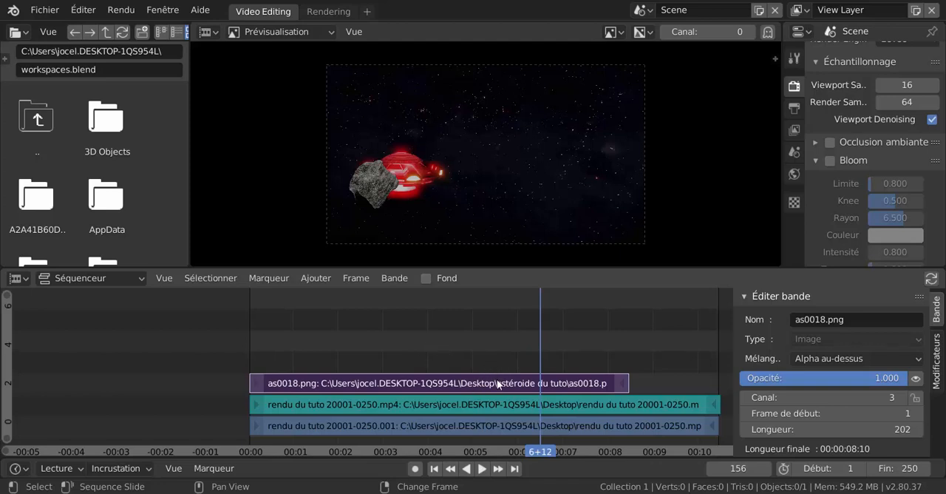
Move the asteroid image strip to start at frame 49 and play the combined sequence from near the beginning.
drag(518, 383, 585, 384)
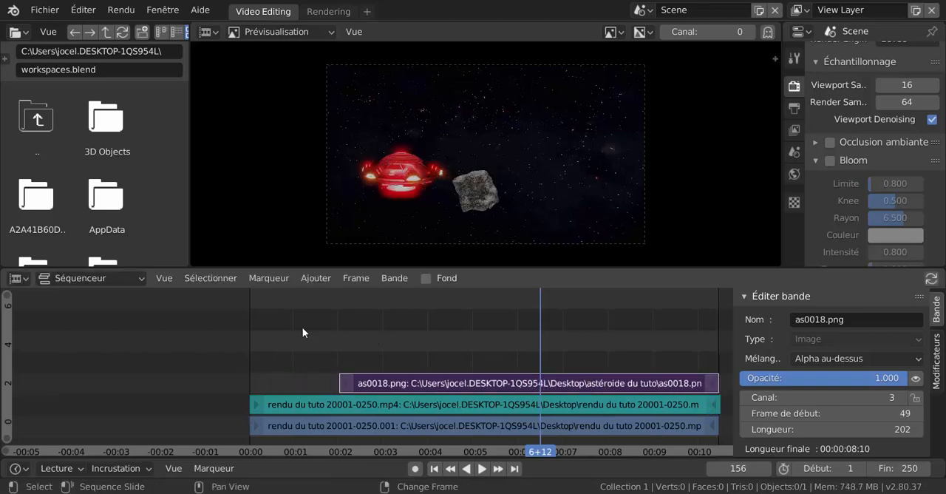
right_click(256, 338)
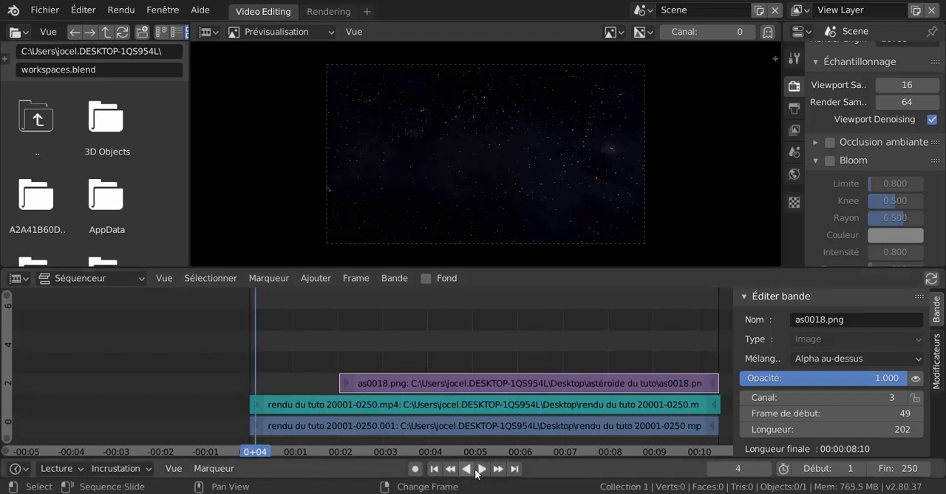
click(482, 471)
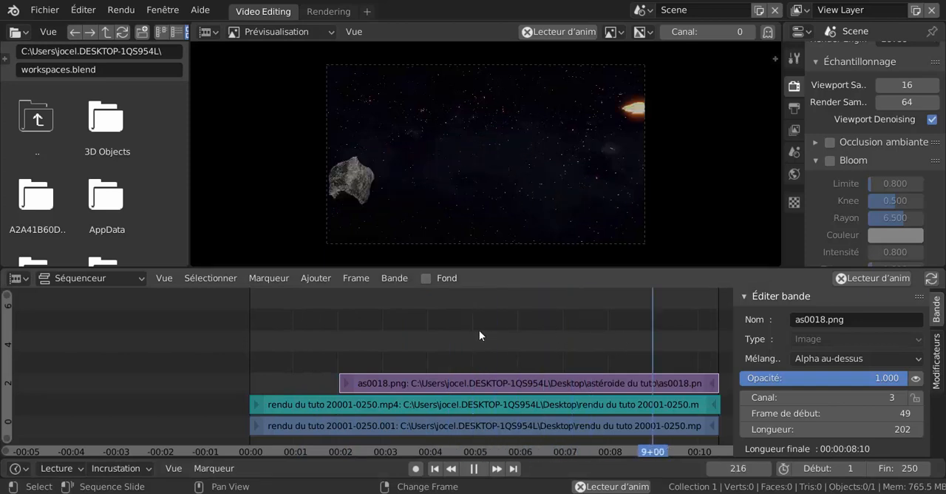
key(shift+Left)
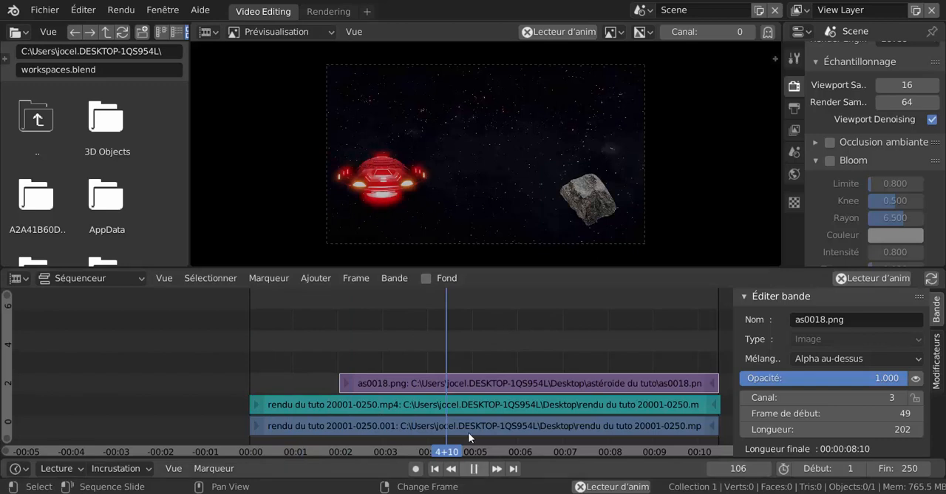
key(space)
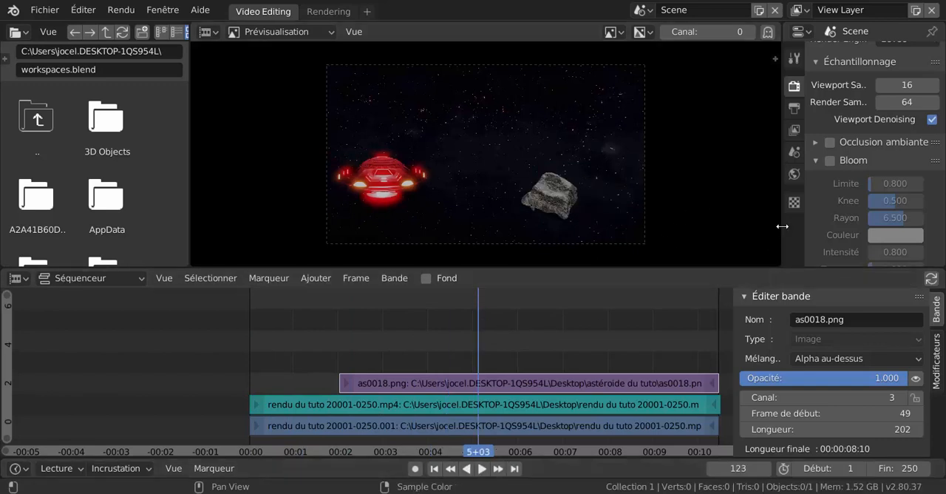
Widen the properties area and open the output settings to review the resolution, frame range and frame rate.
drag(783, 220, 642, 223)
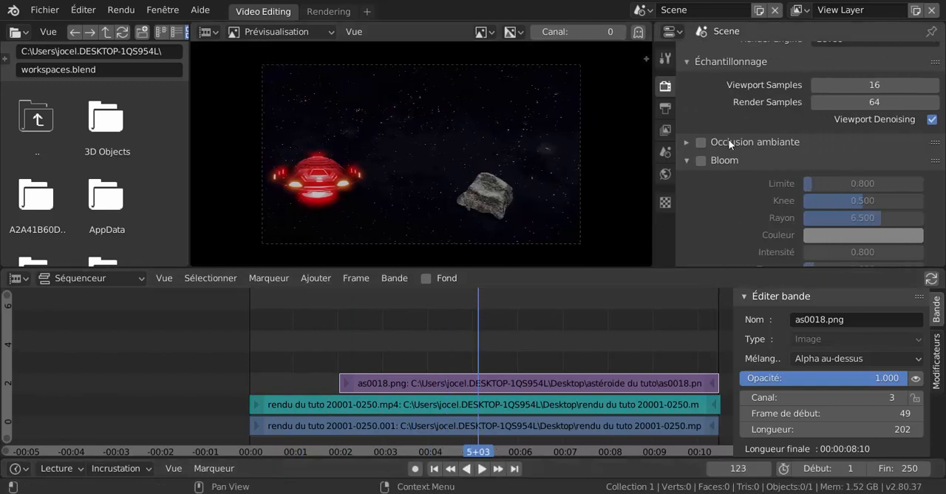
scroll(765, 218, up, 1)
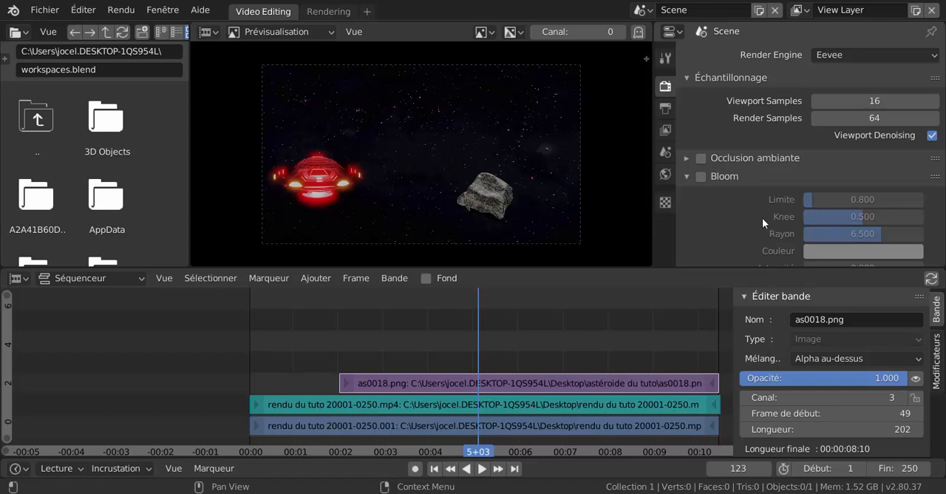
click(665, 109)
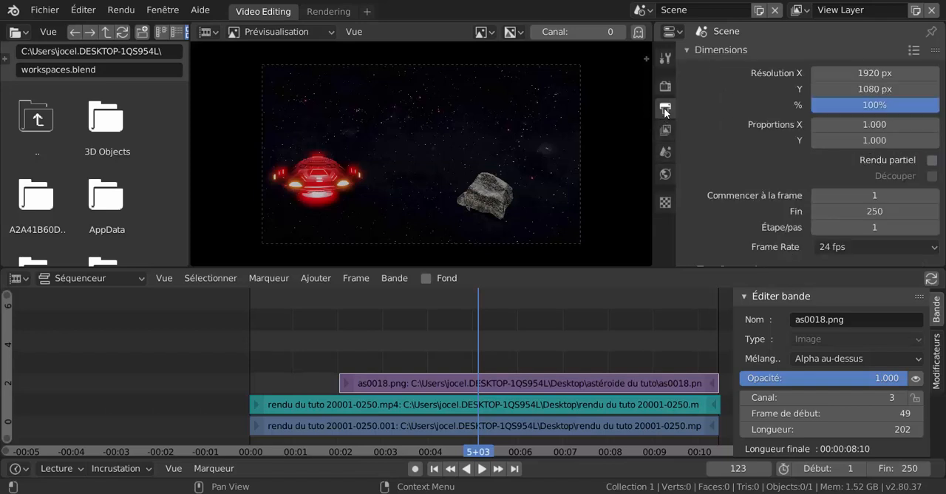
scroll(733, 155, down, 5)
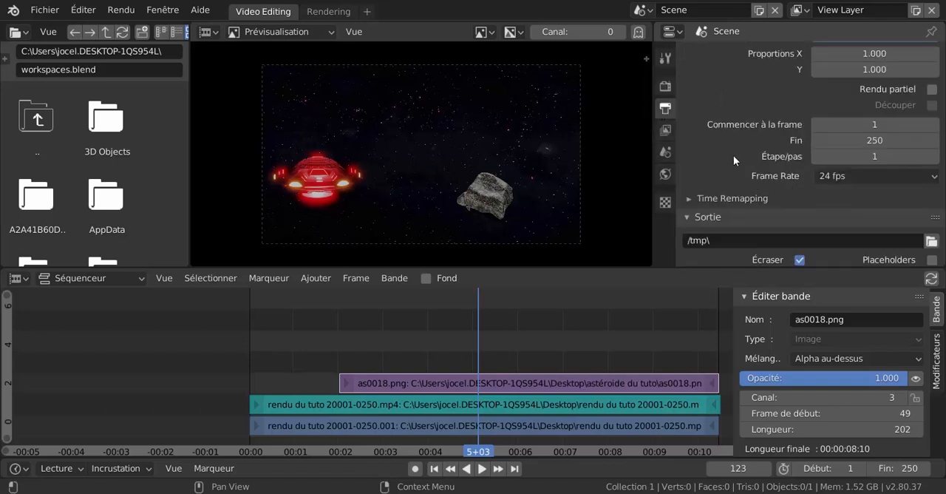
scroll(826, 168, up, 4)
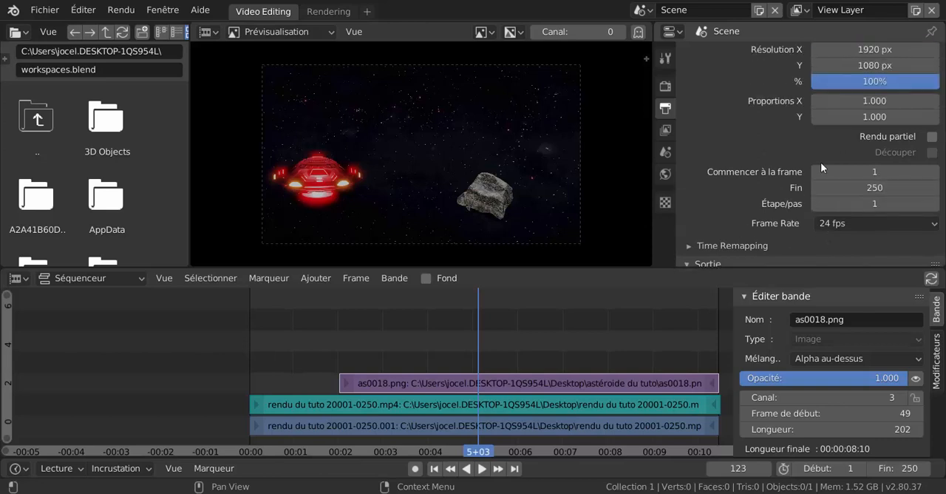
scroll(751, 110, up, 1)
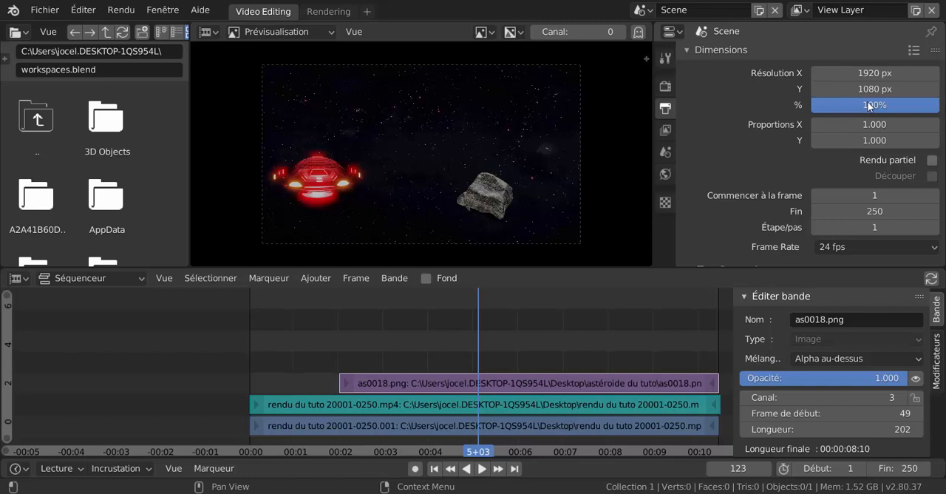
Set the render output path to the Desktop with the file name plus ast.
scroll(784, 173, down, 4)
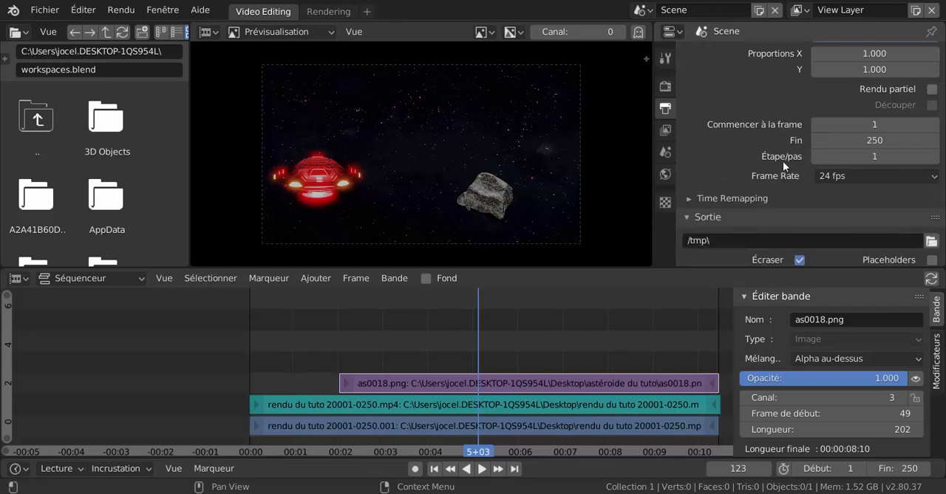
scroll(783, 161, down, 3)
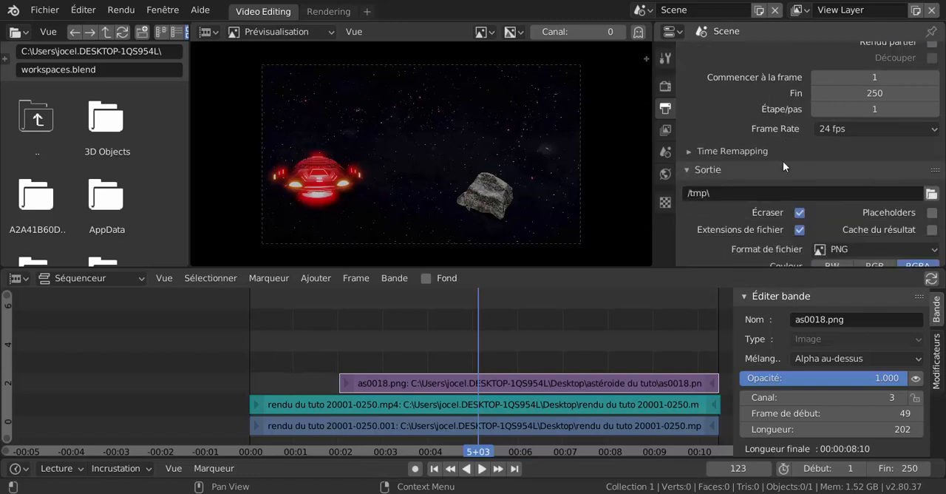
click(932, 193)
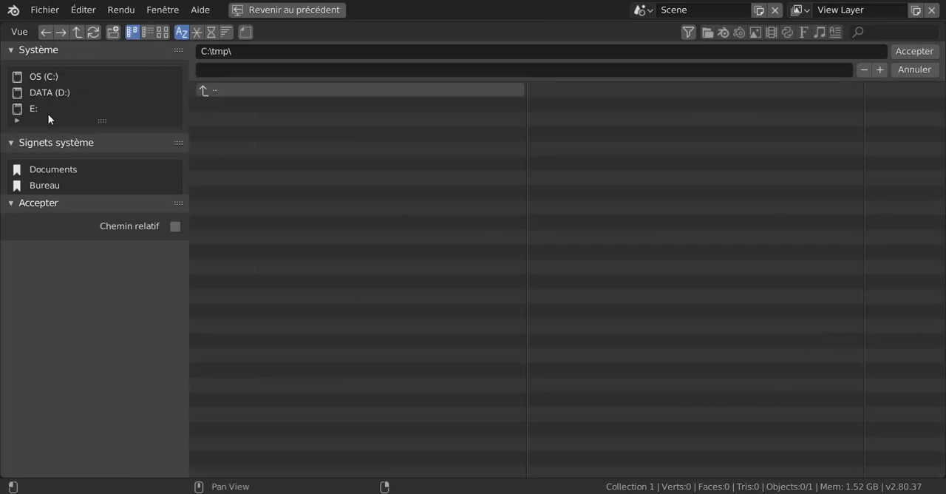
scroll(48, 114, down, 3)
click(44, 92)
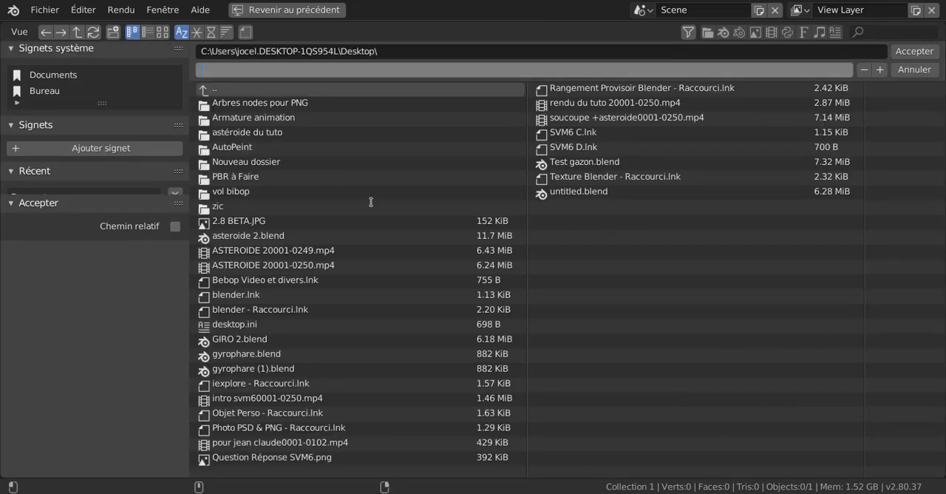
text(plus ast)
click(919, 52)
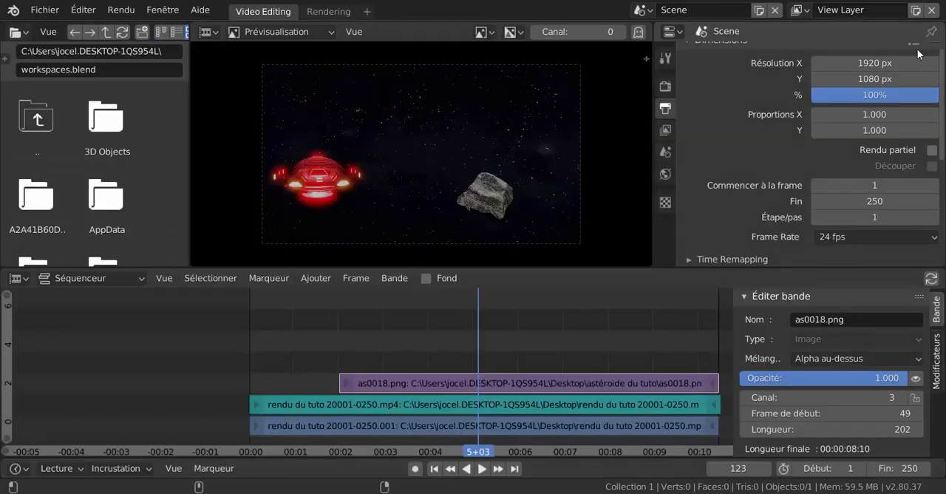
Set the output file format to FFmpeg video with an MPEG-4 container in the encoding settings.
scroll(754, 356, down, 2)
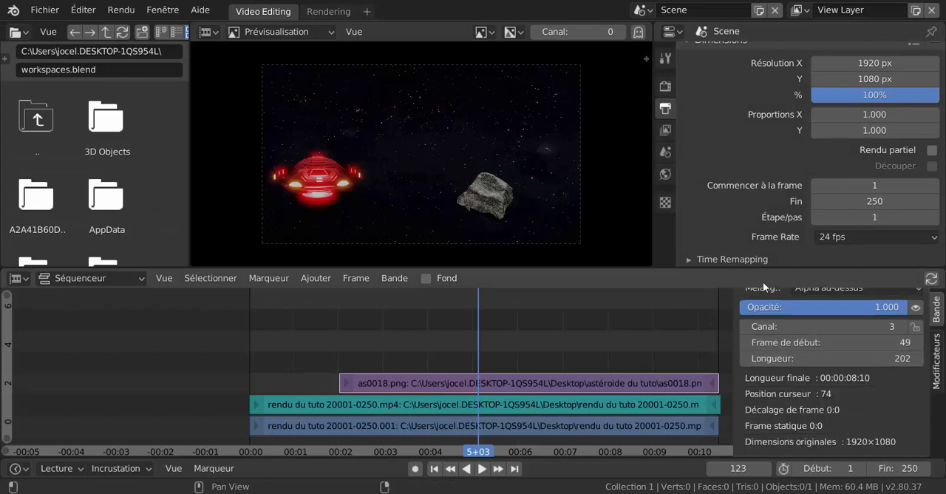
scroll(781, 165, down, 5)
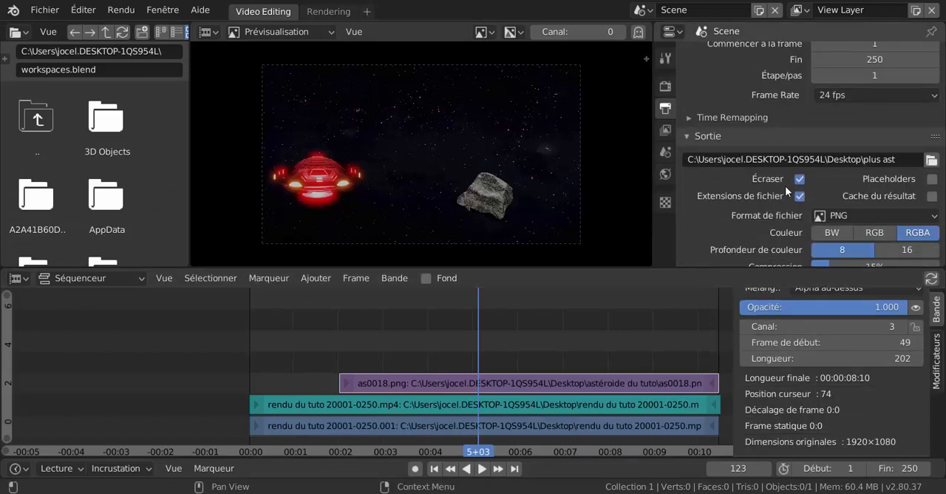
click(868, 216)
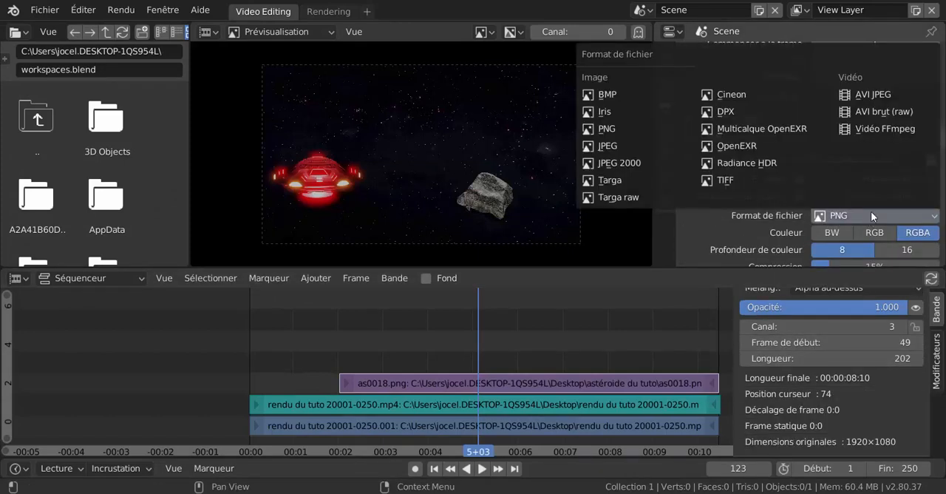
click(889, 129)
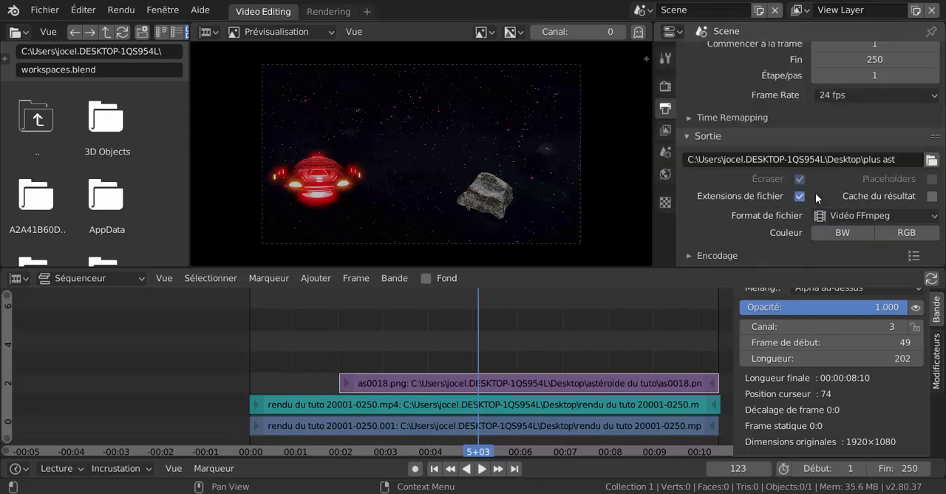
scroll(797, 236, down, 3)
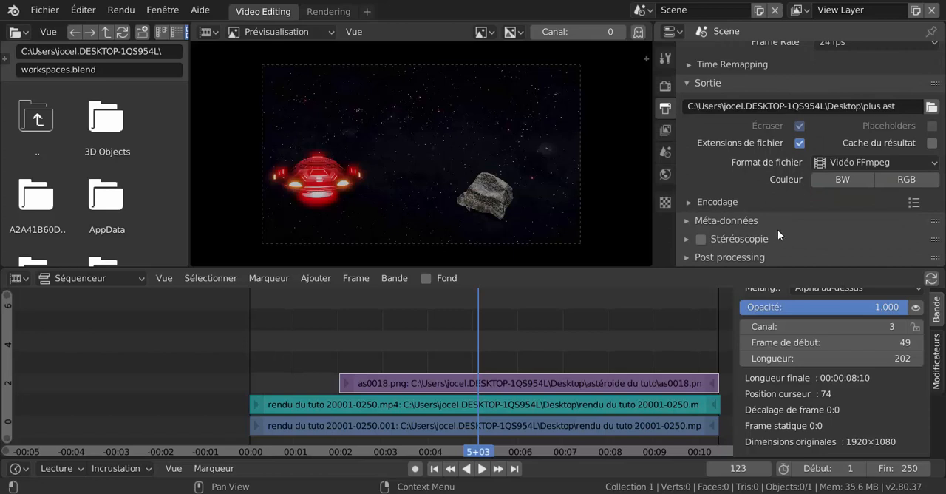
click(689, 202)
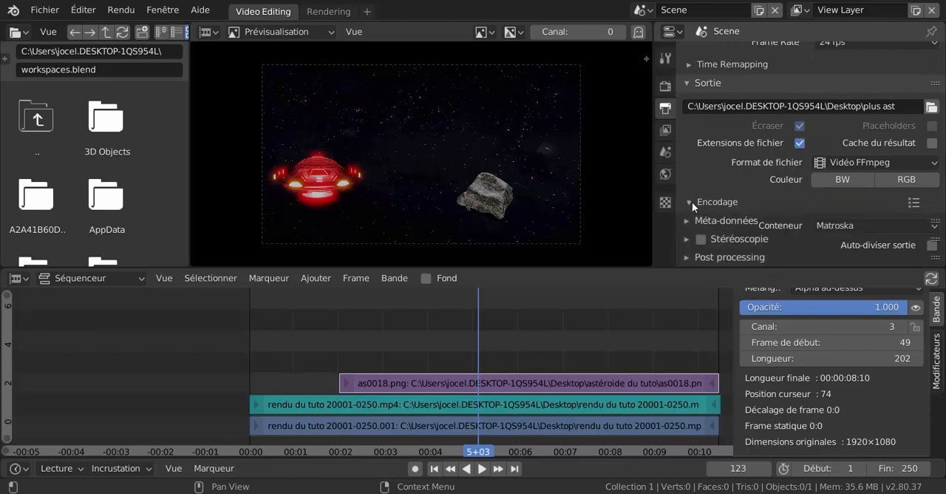
click(853, 225)
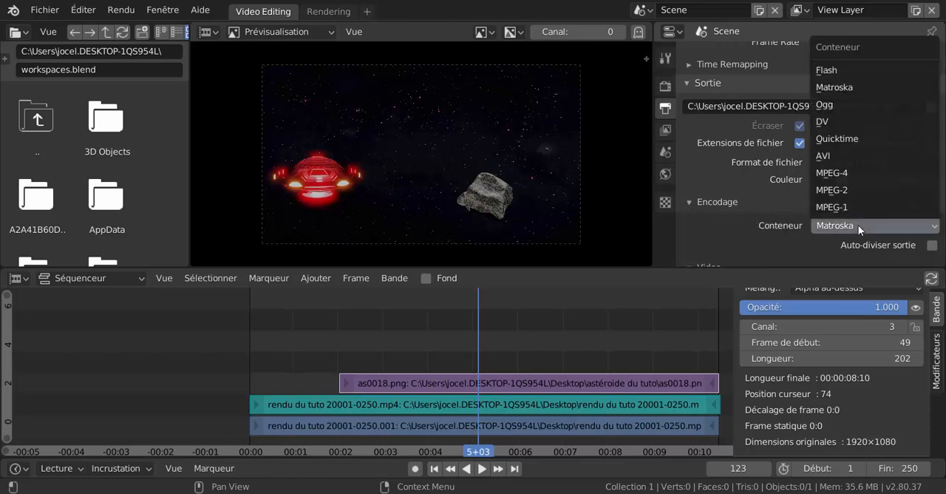
click(857, 172)
Set the audio codec of the video output to MP3.
scroll(797, 198, down, 8)
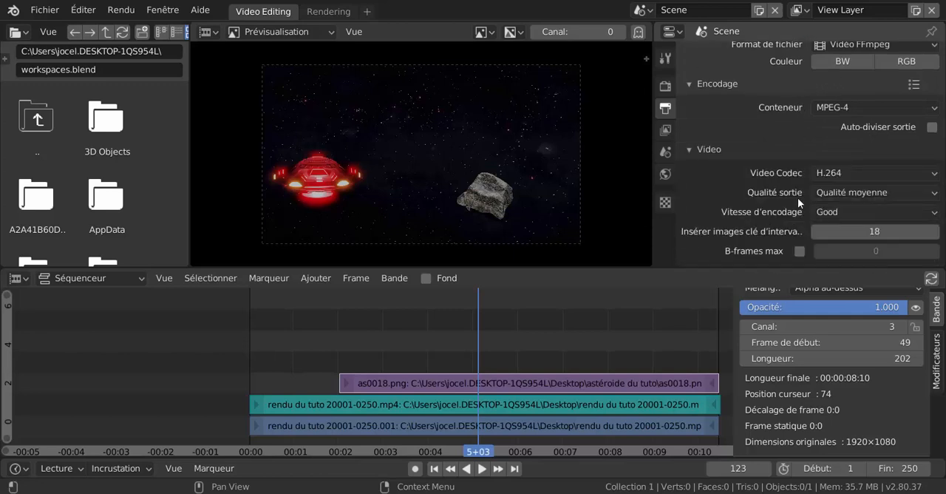
scroll(757, 235, down, 3)
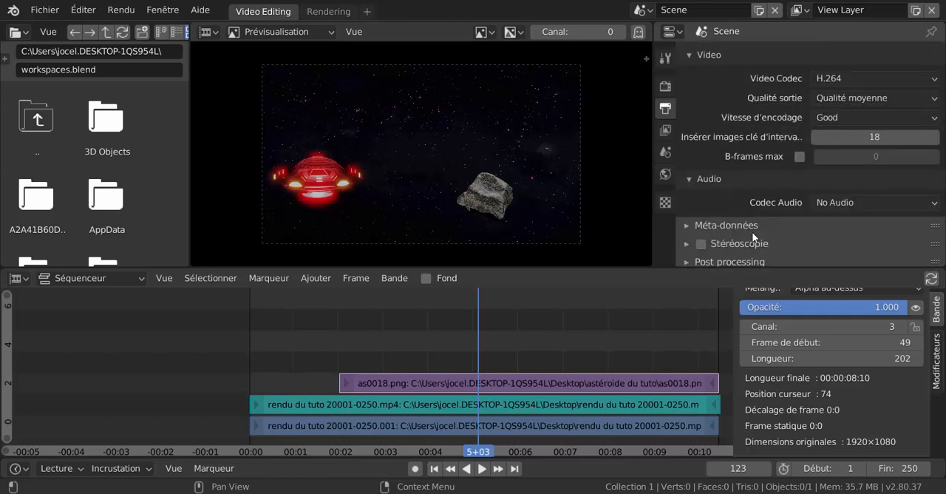
click(848, 202)
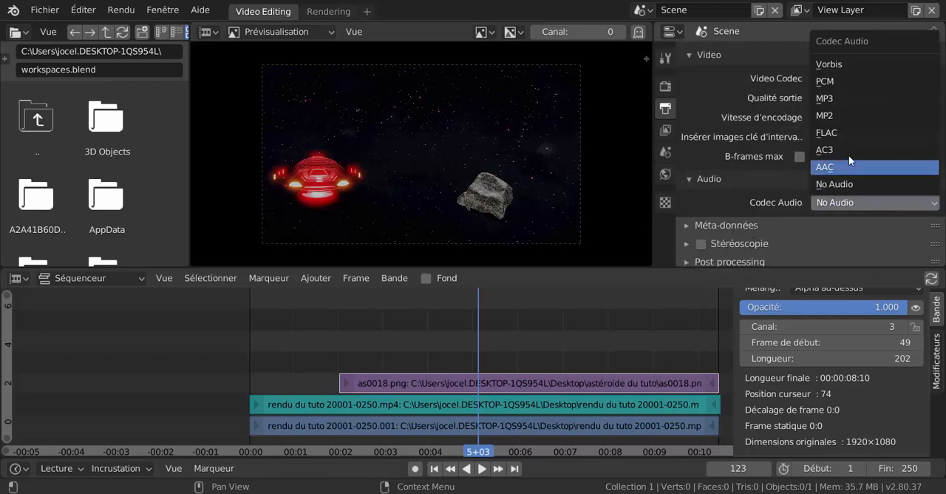
click(865, 97)
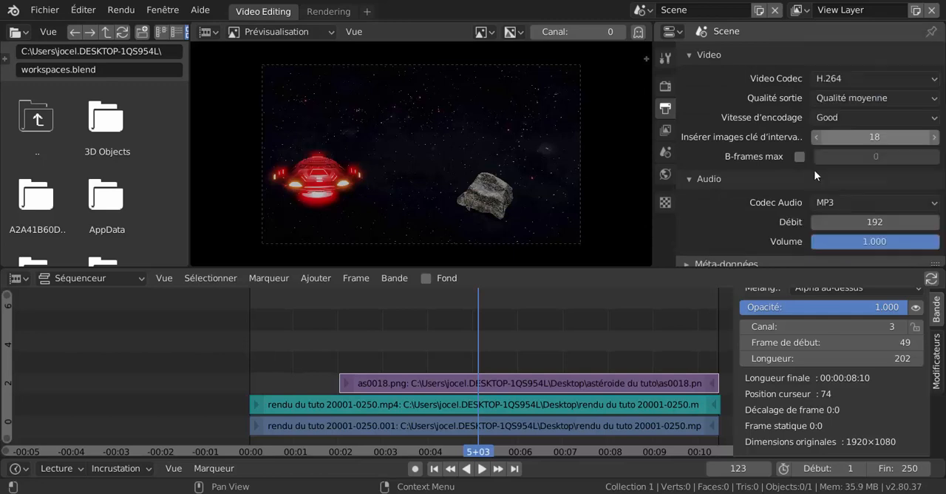
Review the output settings from dimensions and frame range through to the video and audio encoding.
scroll(801, 197, down, 2)
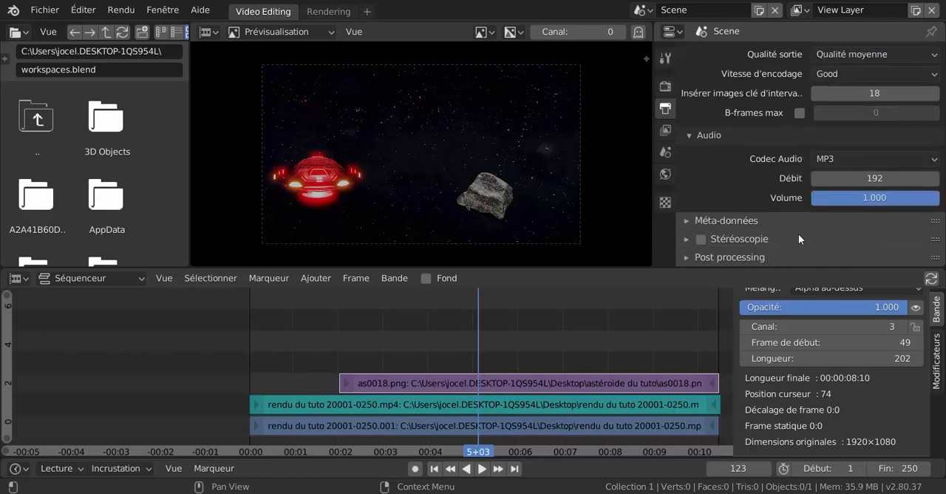
scroll(798, 233, up, 5)
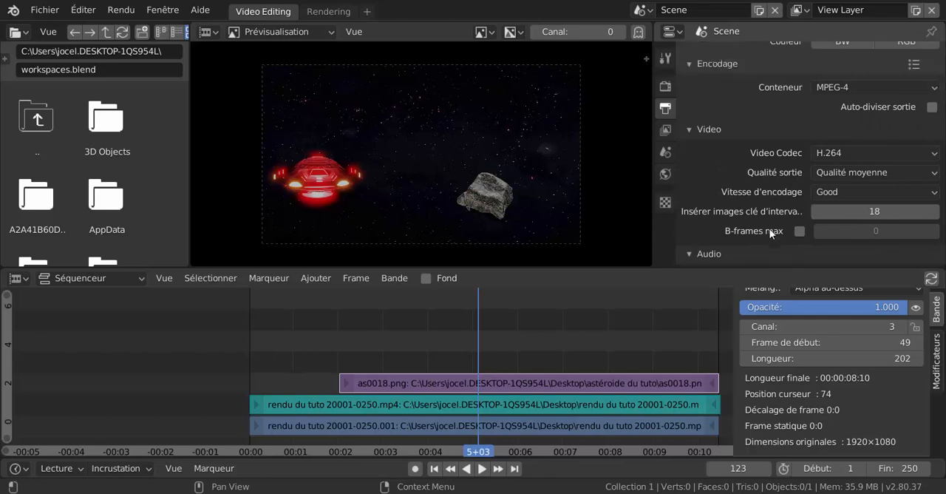
scroll(770, 232, up, 12)
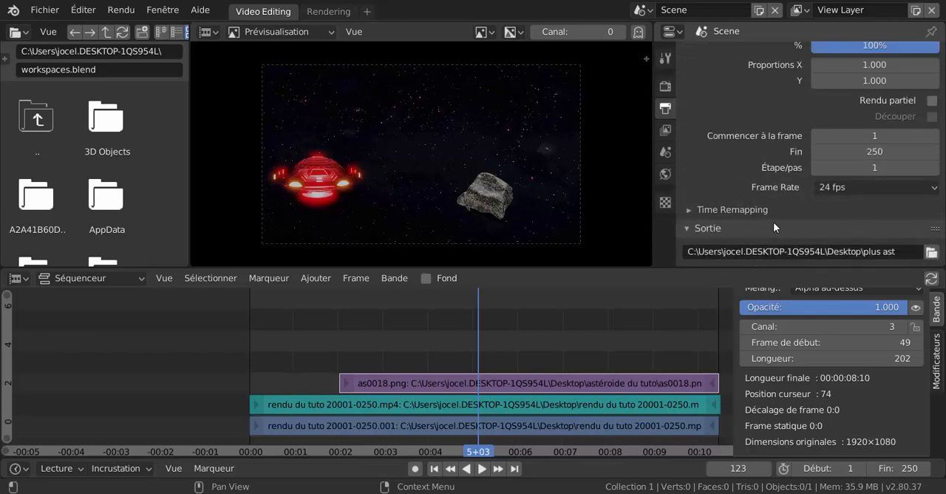
scroll(779, 213, up, 2)
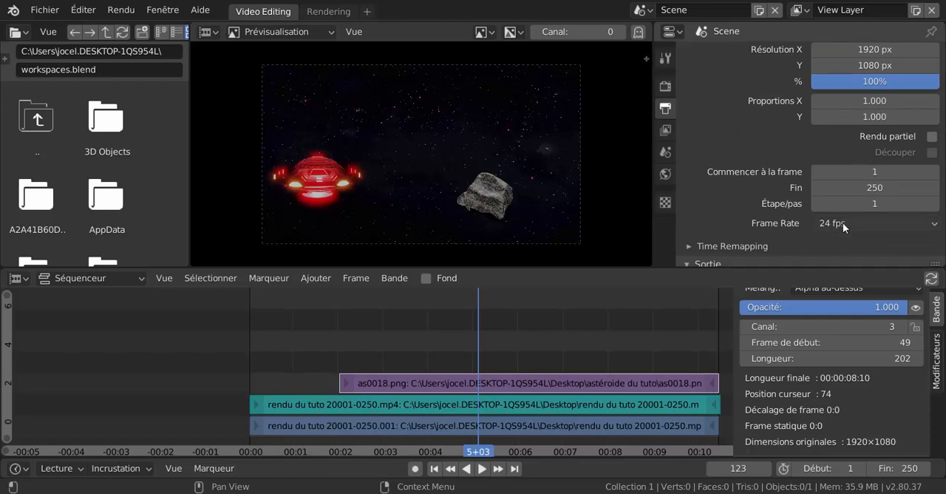
scroll(840, 224, up, 1)
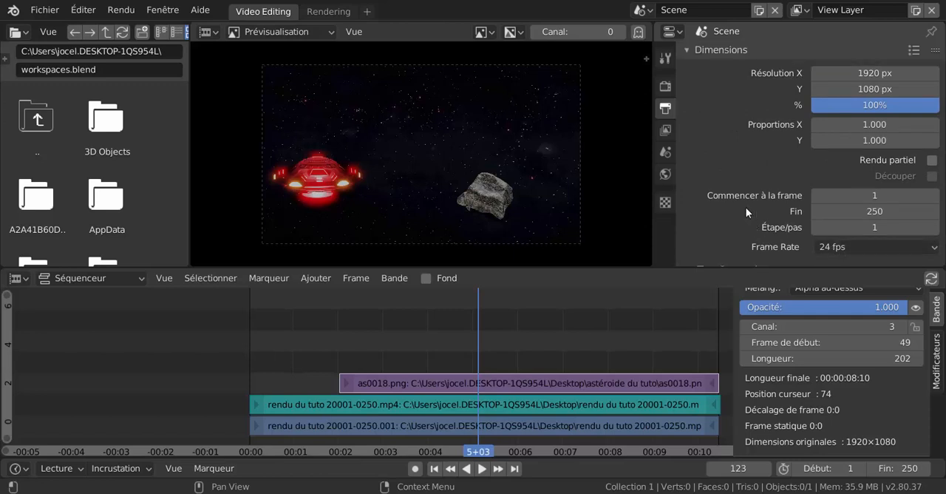
scroll(746, 207, down, 3)
scroll(747, 222, down, 10)
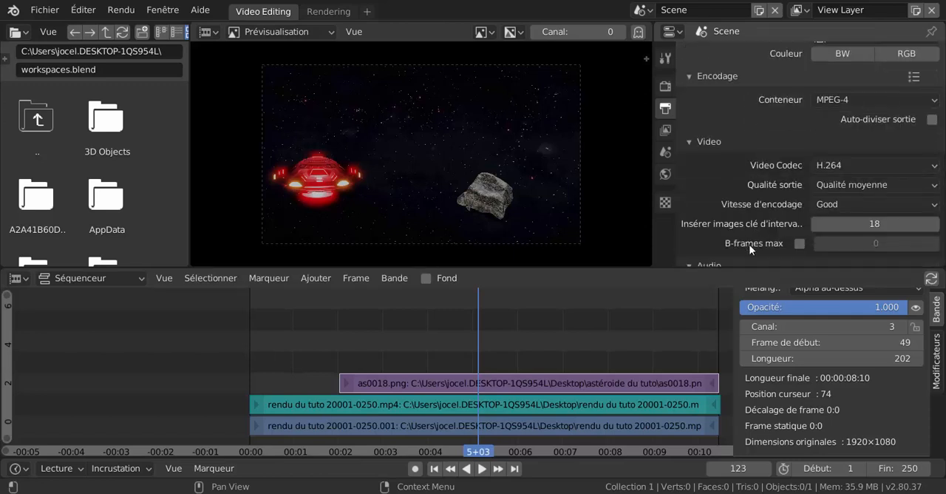
scroll(751, 251, down, 2)
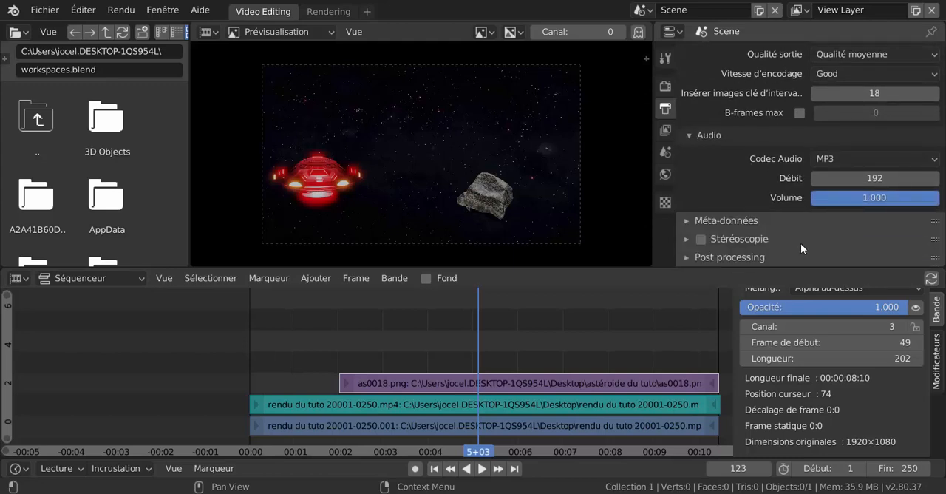
scroll(788, 242, up, 8)
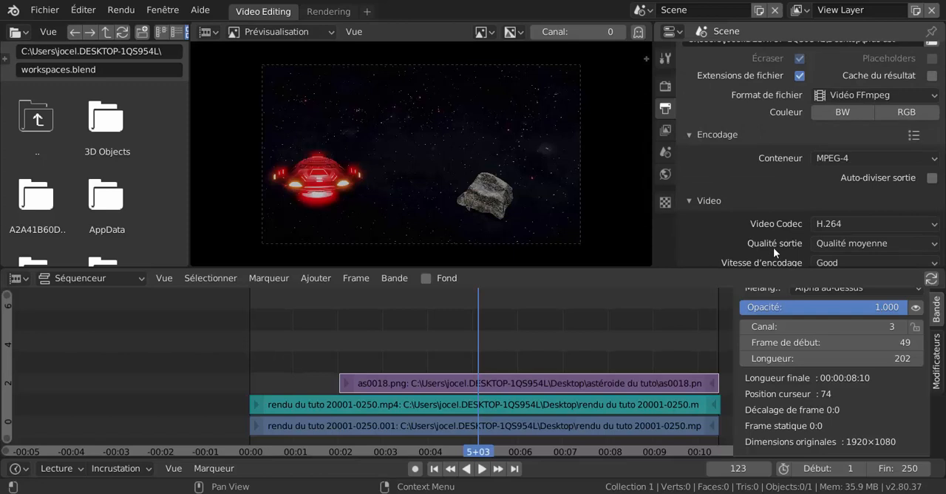
scroll(773, 247, down, 2)
scroll(773, 243, down, 8)
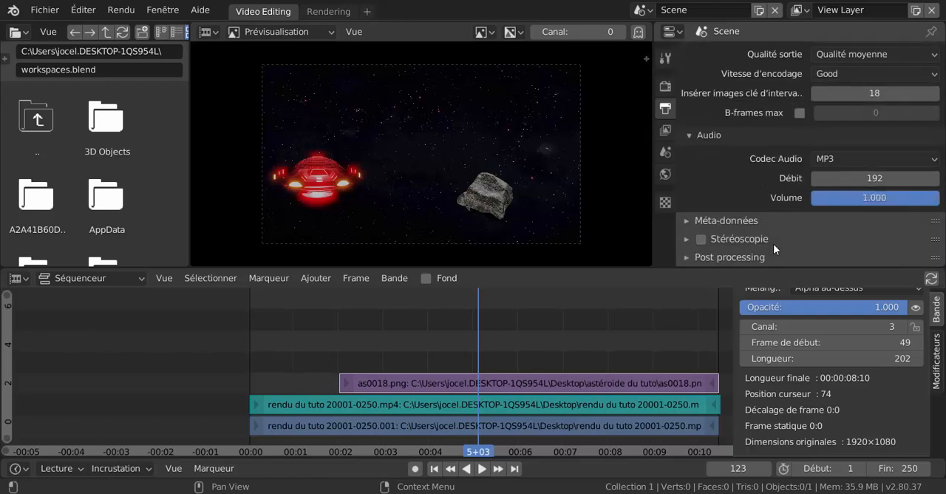
scroll(773, 243, up, 15)
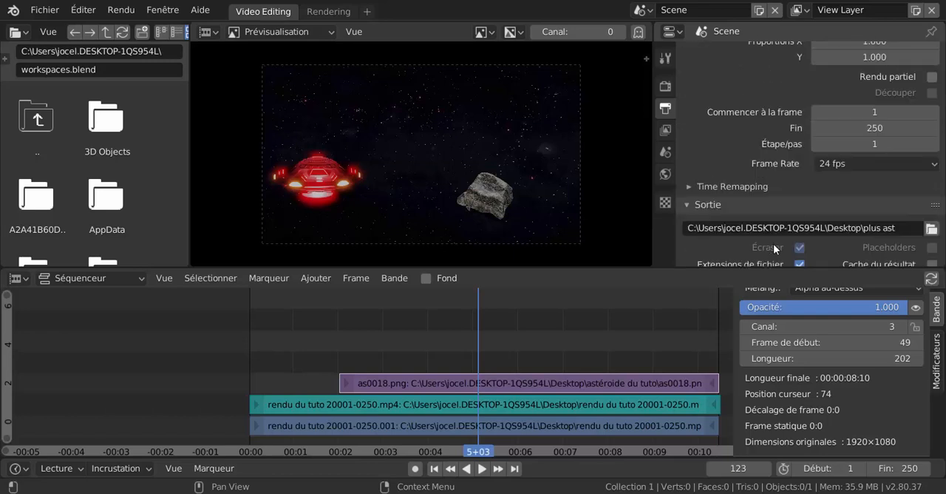
scroll(775, 248, up, 3)
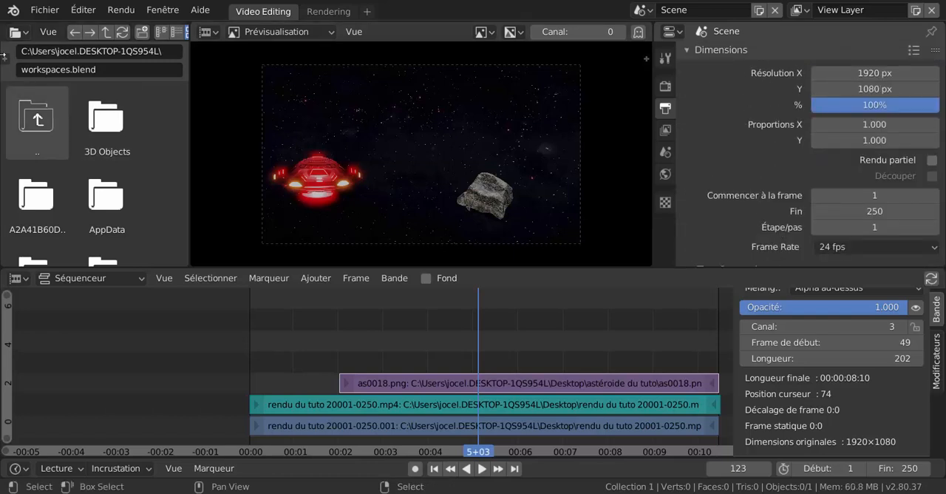
Render the composited saucer and asteroid sequence as an animation.
click(122, 10)
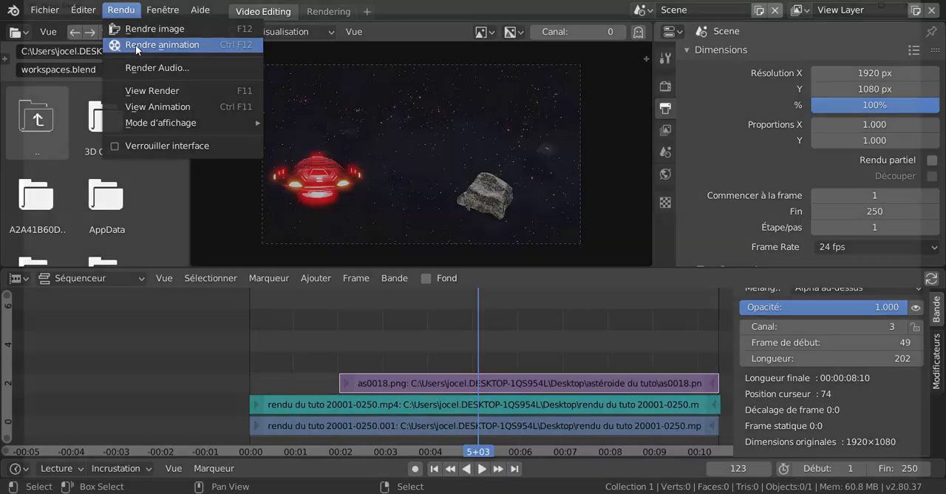
click(135, 44)
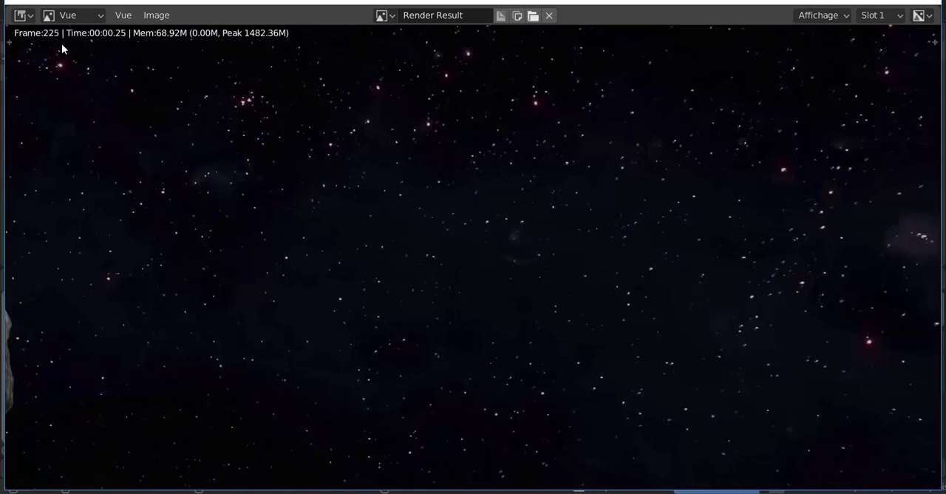
click(156, 15)
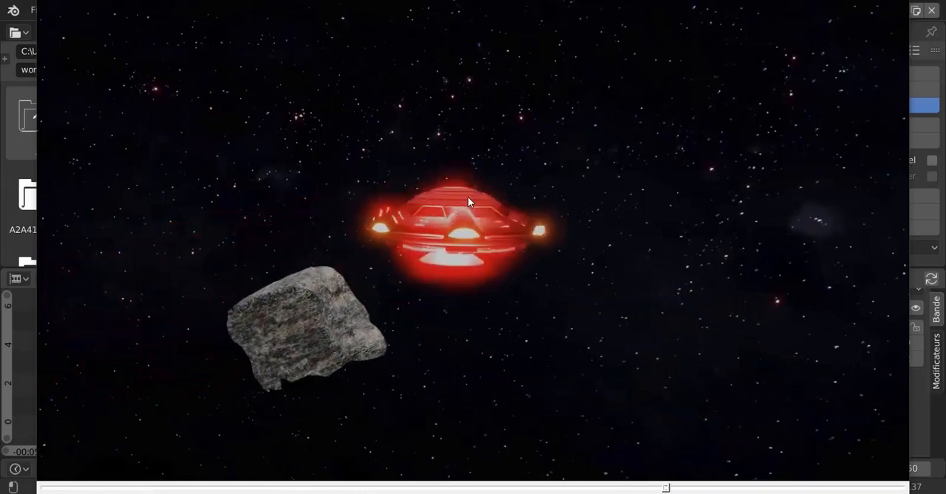
Watch the saucer video with the granite asteroid and the version with several grey asteroids in the media player, closing each one.
right_click(441, 68)
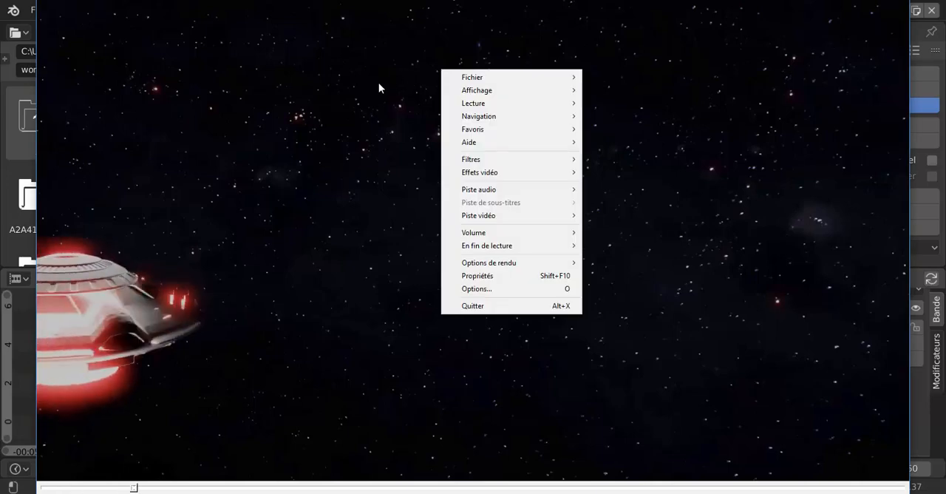
click(481, 305)
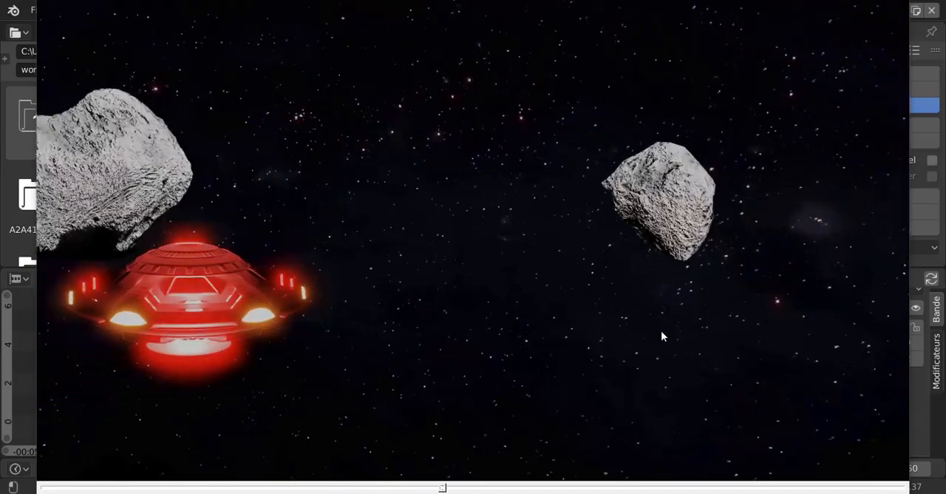
right_click(735, 161)
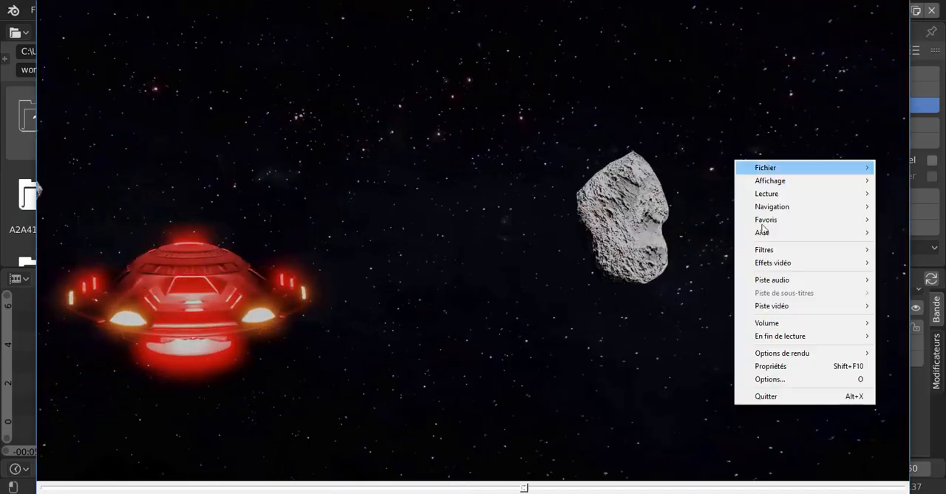
click(761, 397)
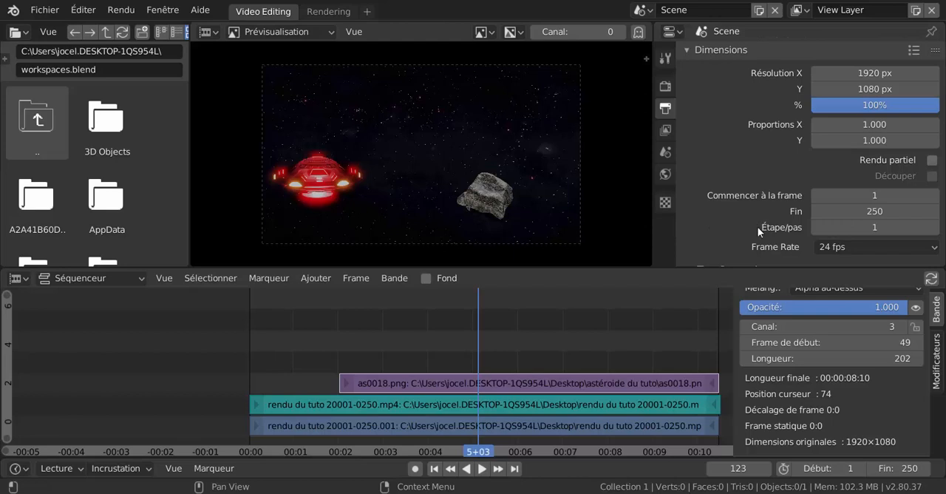
Enlarge the sequencer preview by shrinking the properties, timeline strip and file browser areas, and fit the frame within it.
drag(649, 229, 797, 230)
drag(663, 268, 662, 359)
key(Home)
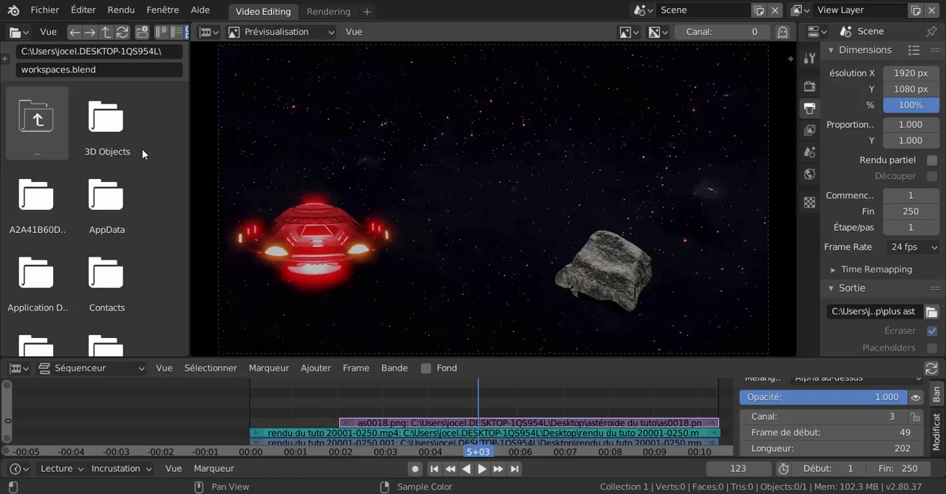
drag(190, 165, 111, 190)
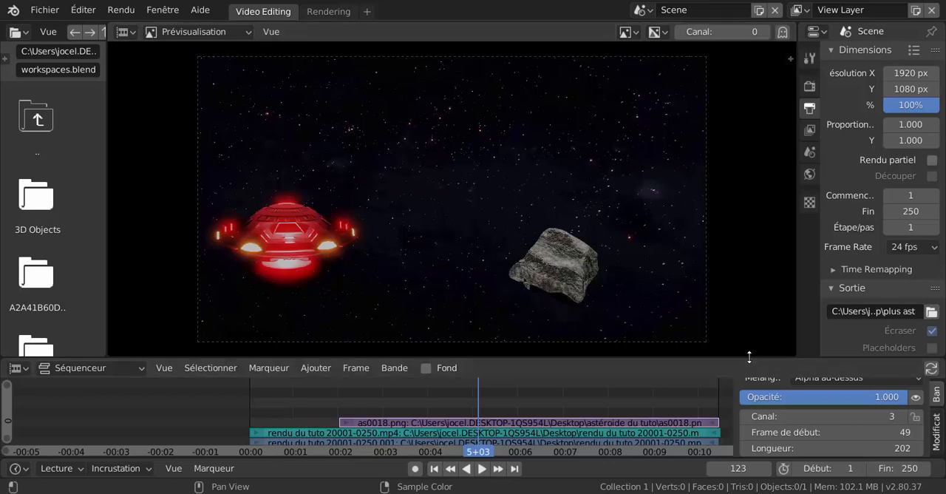
drag(749, 357, 750, 382)
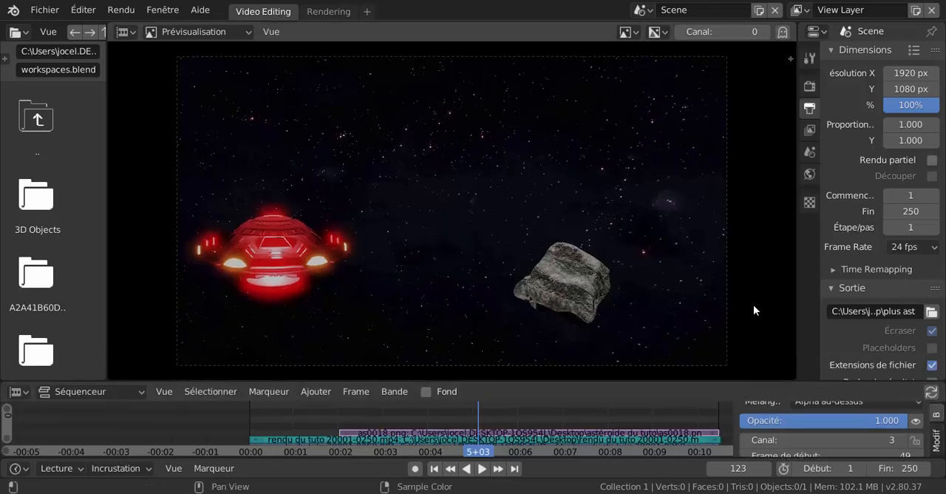
key(Home)
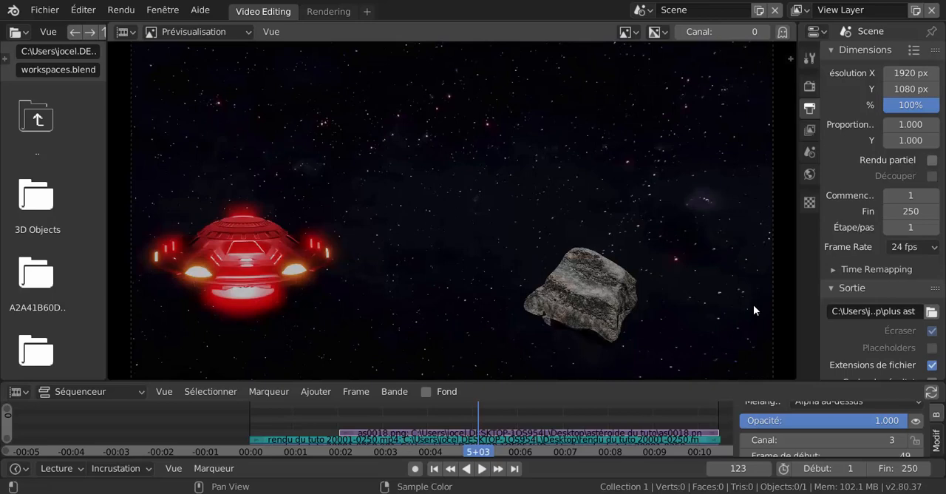
scroll(753, 309, down, 1)
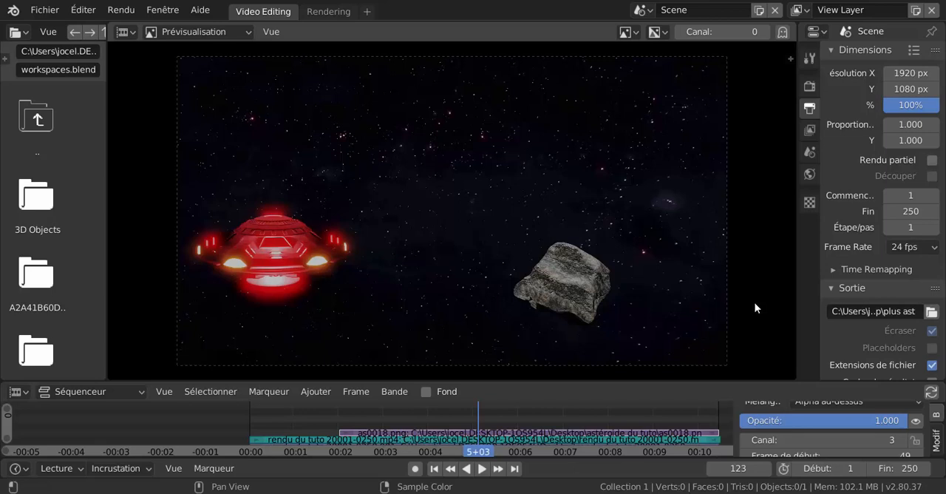
scroll(751, 310, up, 2)
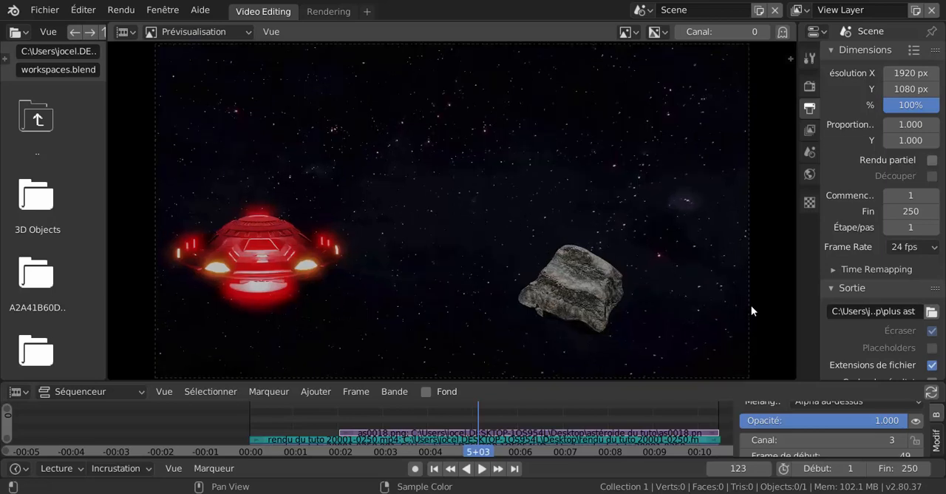